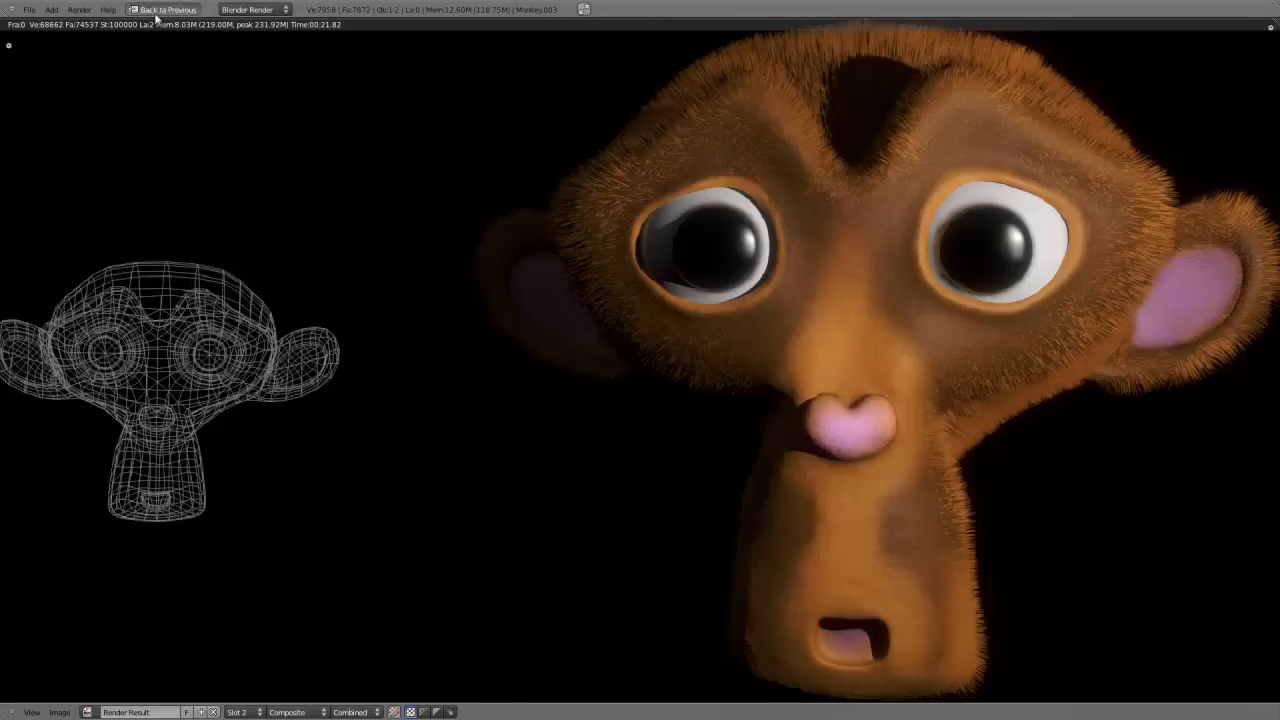
# Step: Leave the finished render and open the monkey head's mesh in Edit Mode from the front, framed on the muzzle and mouth
pyautogui.press('Escape')
pyautogui.click(20, 585)
pyautogui.click(32, 570)
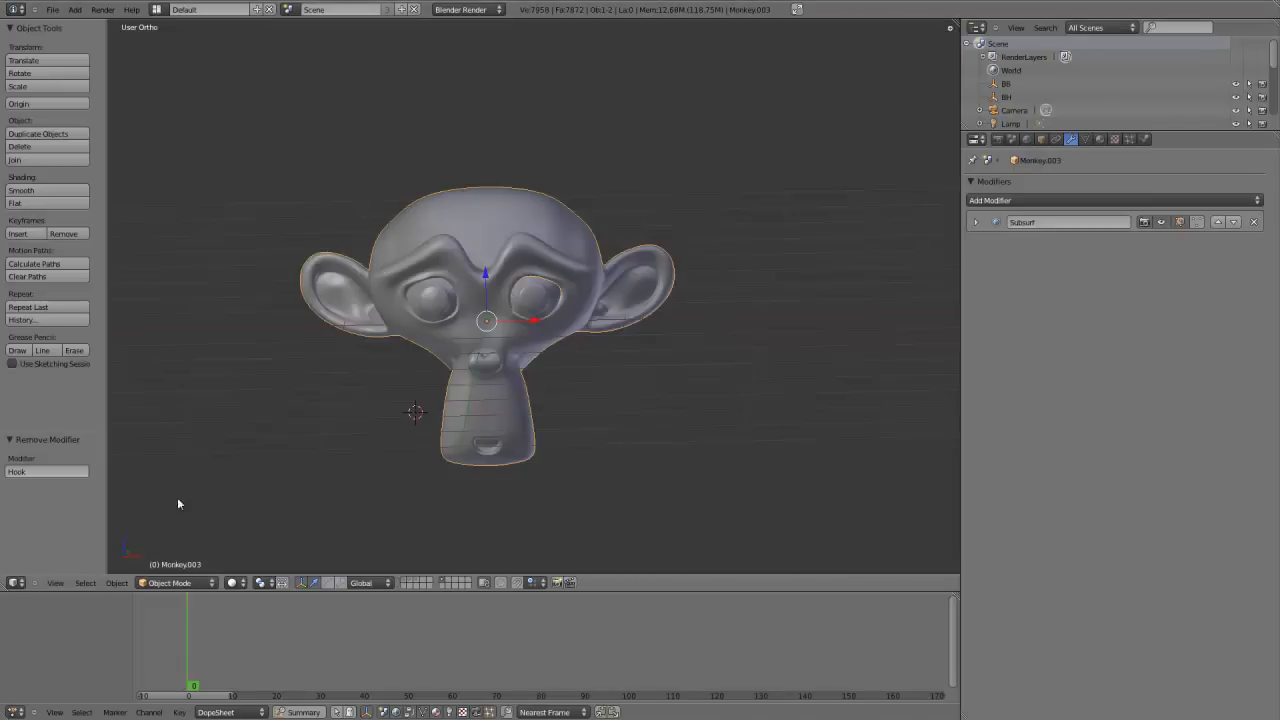
pyautogui.scroll(3, 498, 359)
pyautogui.scroll(-3, 498, 359)
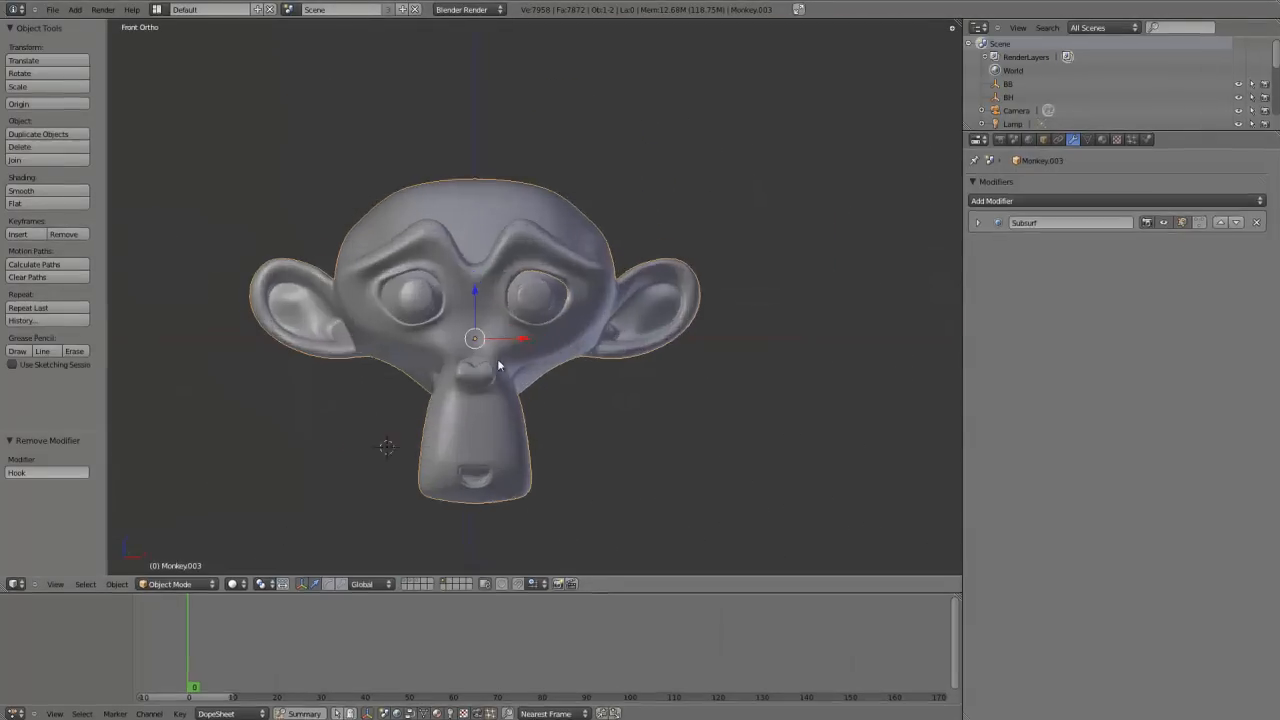
pyautogui.scroll(3, 497, 358)
pyautogui.press('Tab')
pyautogui.scroll(3, 583, 290)
pyautogui.keyDown('shift'); pyautogui.moveTo(670, 395); pyautogui.dragTo(689, 391, button='middle'); pyautogui.keyUp('shift')
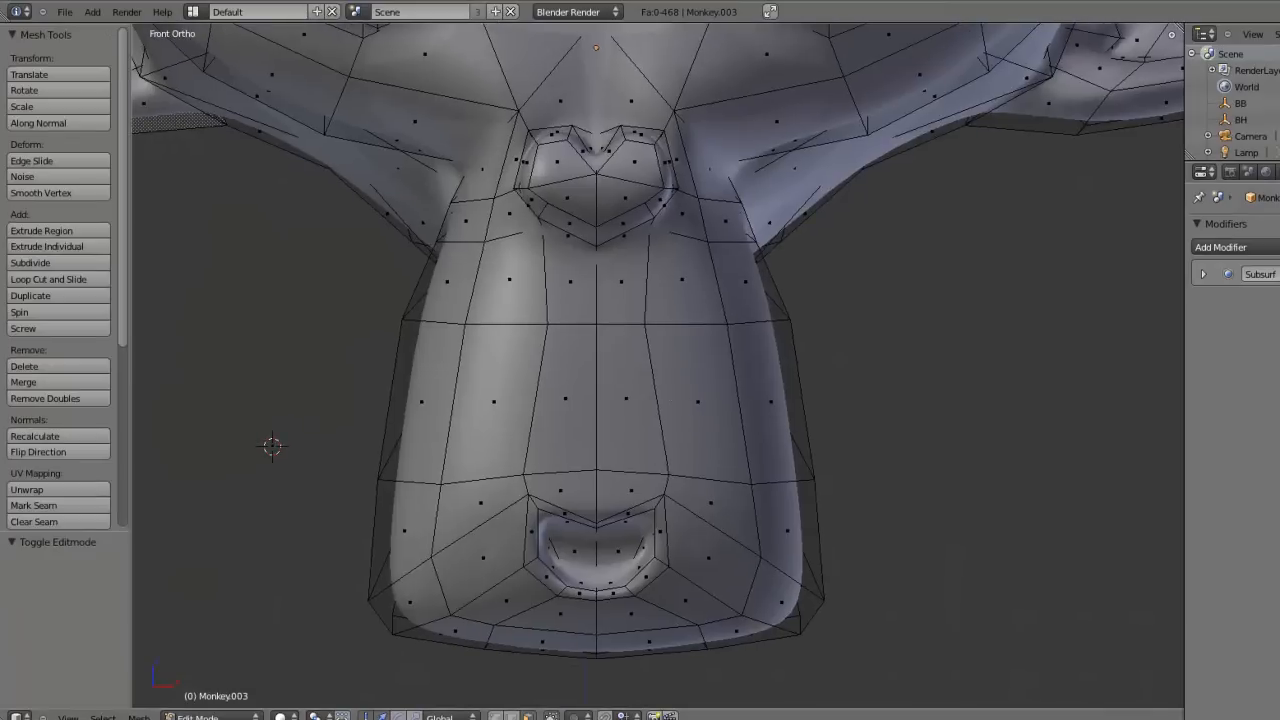
# Step: Switch to vertex selection and select the four vertices at the left corner of the monkey's mouth
pyautogui.click(512, 716)
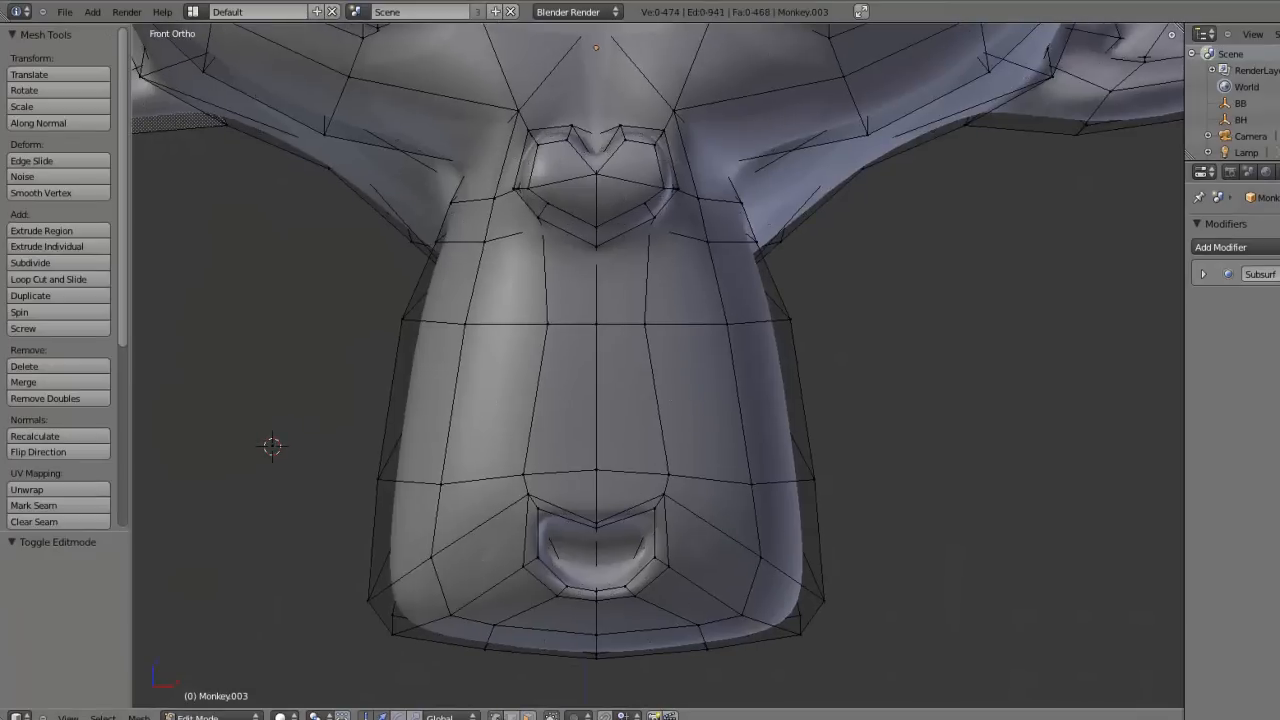
pyautogui.rightClick(540, 513)
pyautogui.keyDown('shift'); pyautogui.rightClick(531, 497); pyautogui.keyUp('shift')
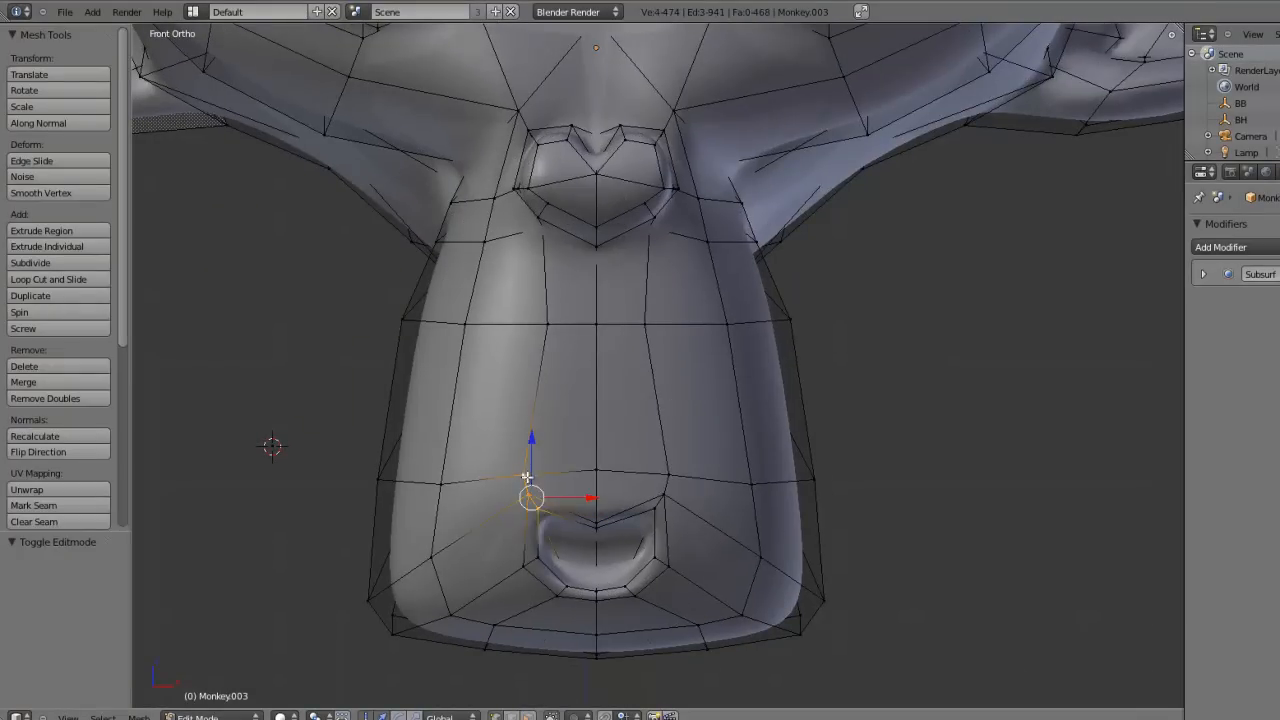
# Step: Try to pull the selected mouth-corner vertices up and outward into a one-sided smile, and view the shape in Object Mode
pyautogui.press('g')
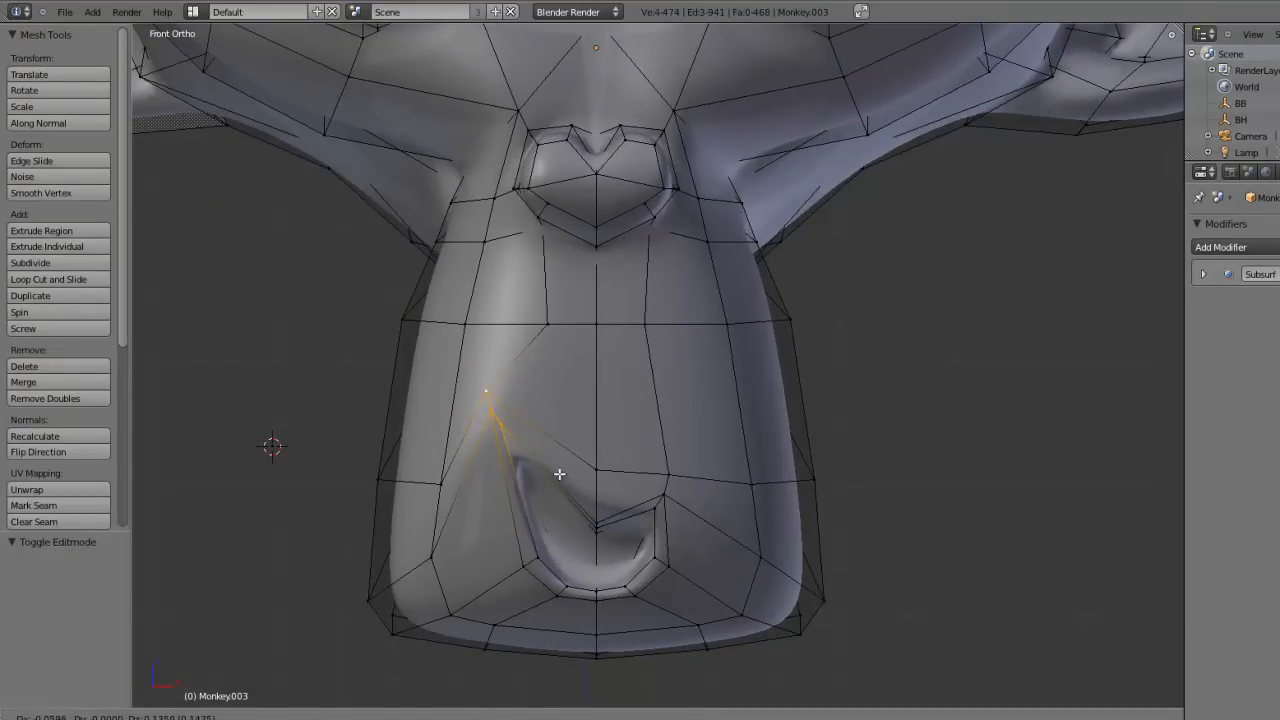
pyautogui.click(558, 472)
pyautogui.scroll(-7, 582, 459)
pyautogui.press('Tab')
pyautogui.scroll(3, 672, 398)
pyautogui.scroll(-3, 672, 404)
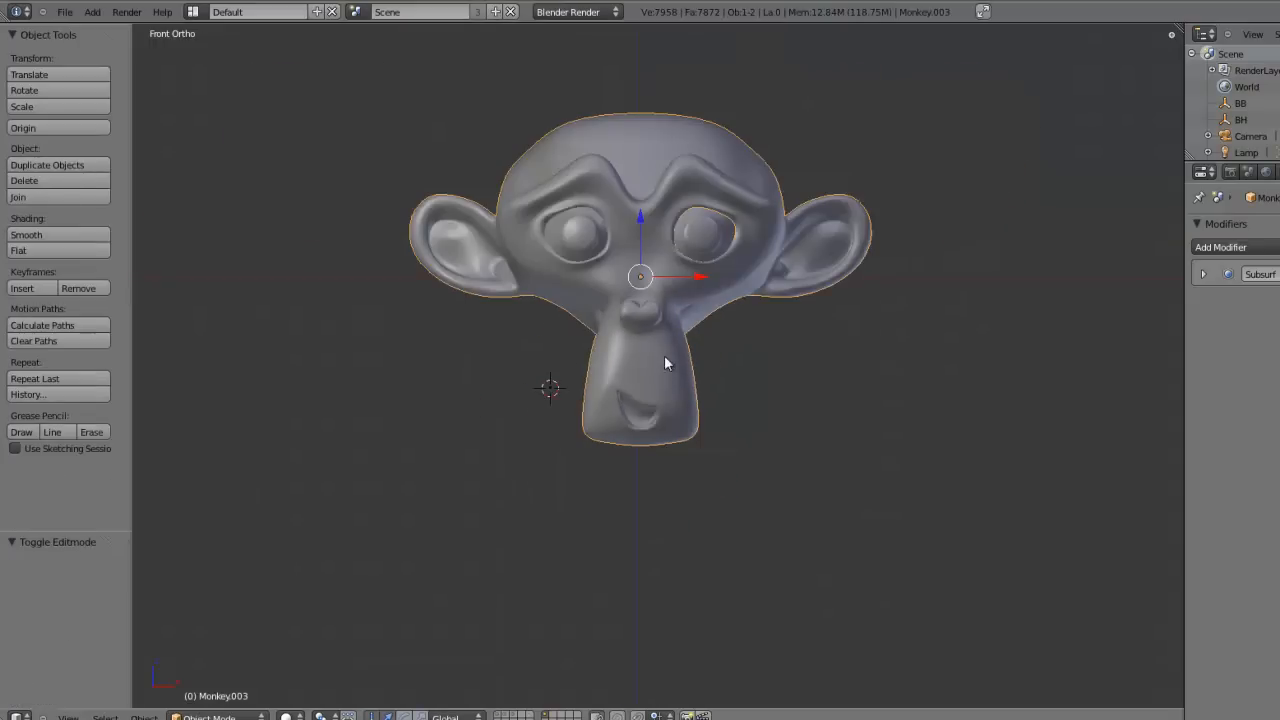
pyautogui.scroll(3, 664, 440)
pyautogui.scroll(-1, 651, 461)
pyautogui.scroll(4, 649, 489)
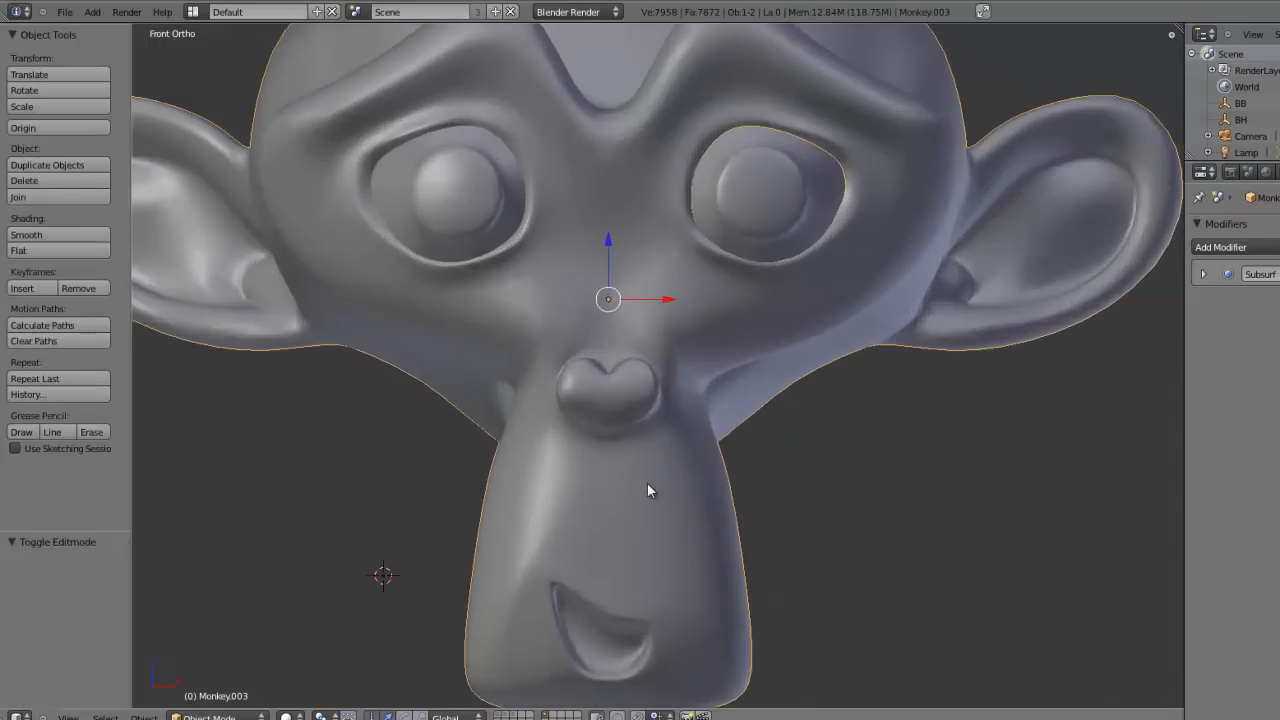
pyautogui.scroll(-4, 646, 517)
pyautogui.scroll(1, 646, 517)
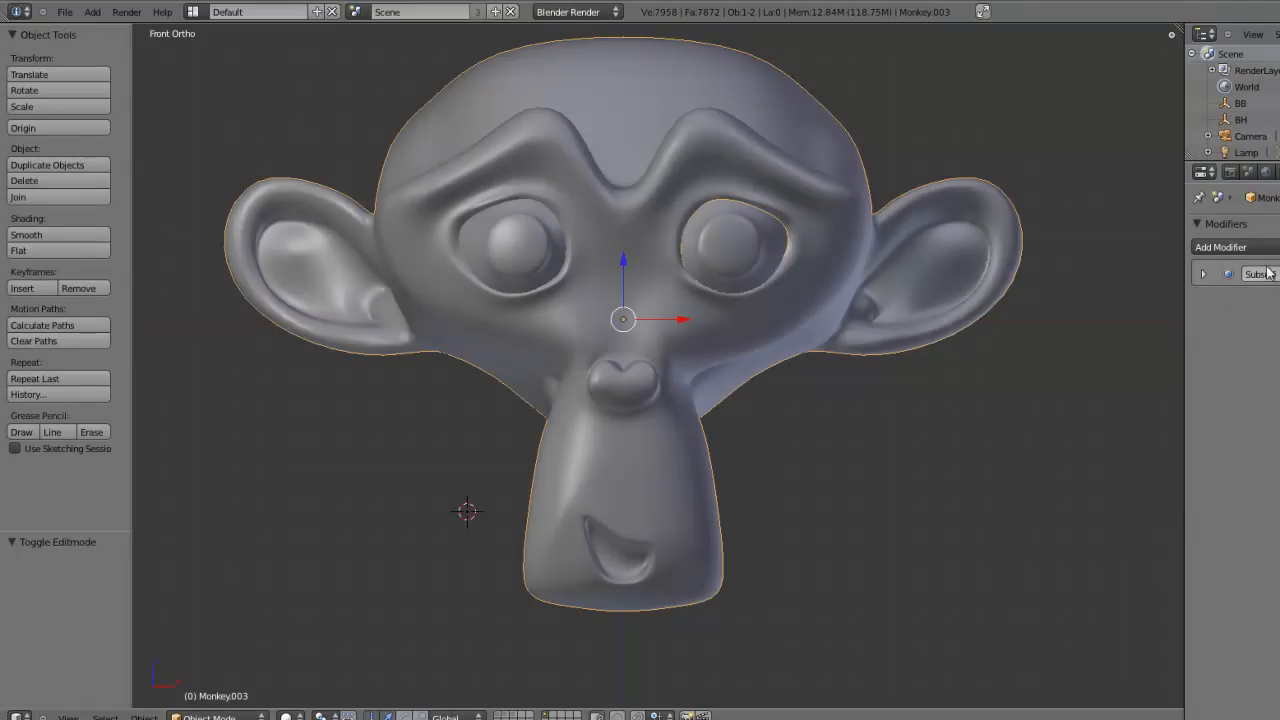
# Step: Undo the move of the mouth-corner vertices in Edit Mode
pyautogui.press('Tab')
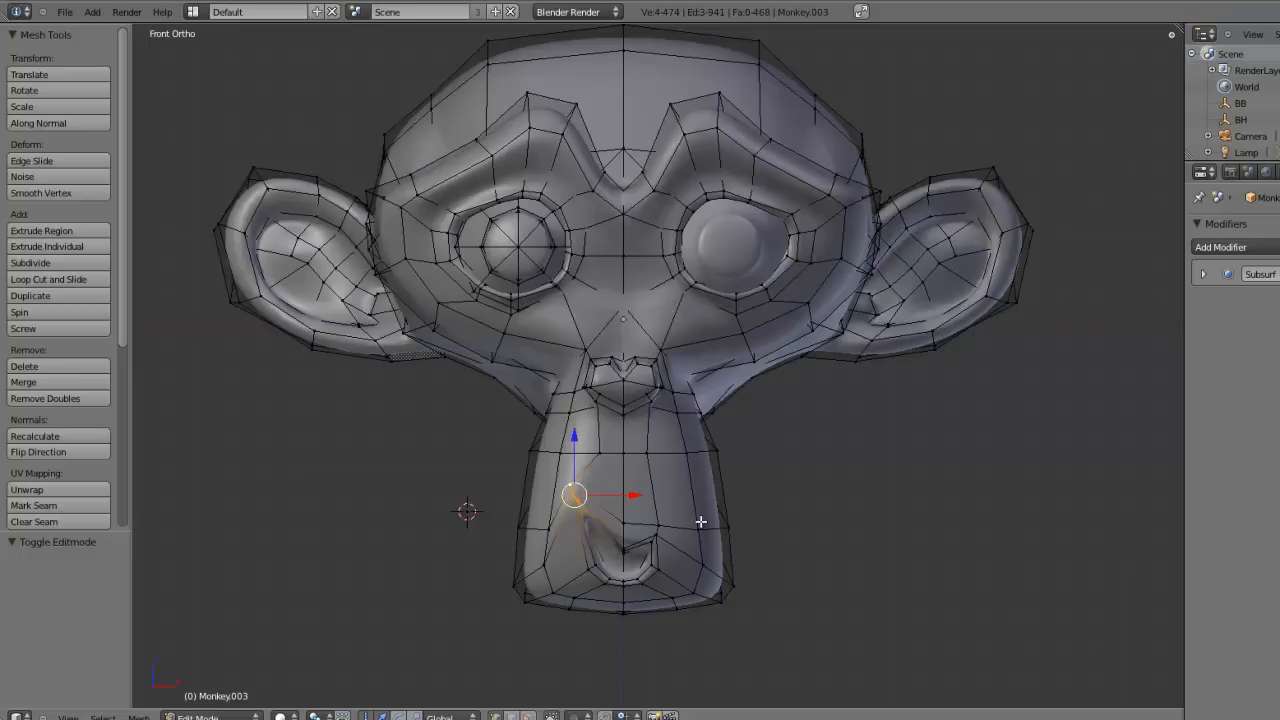
pyautogui.press('Tab')
pyautogui.press('Tab')
pyautogui.scroll(2, 701, 522)
pyautogui.keyDown('shift'); pyautogui.moveTo(671, 557); pyautogui.dragTo(688, 485, button='middle'); pyautogui.keyUp('shift')
pyautogui.scroll(-2, 734, 432)
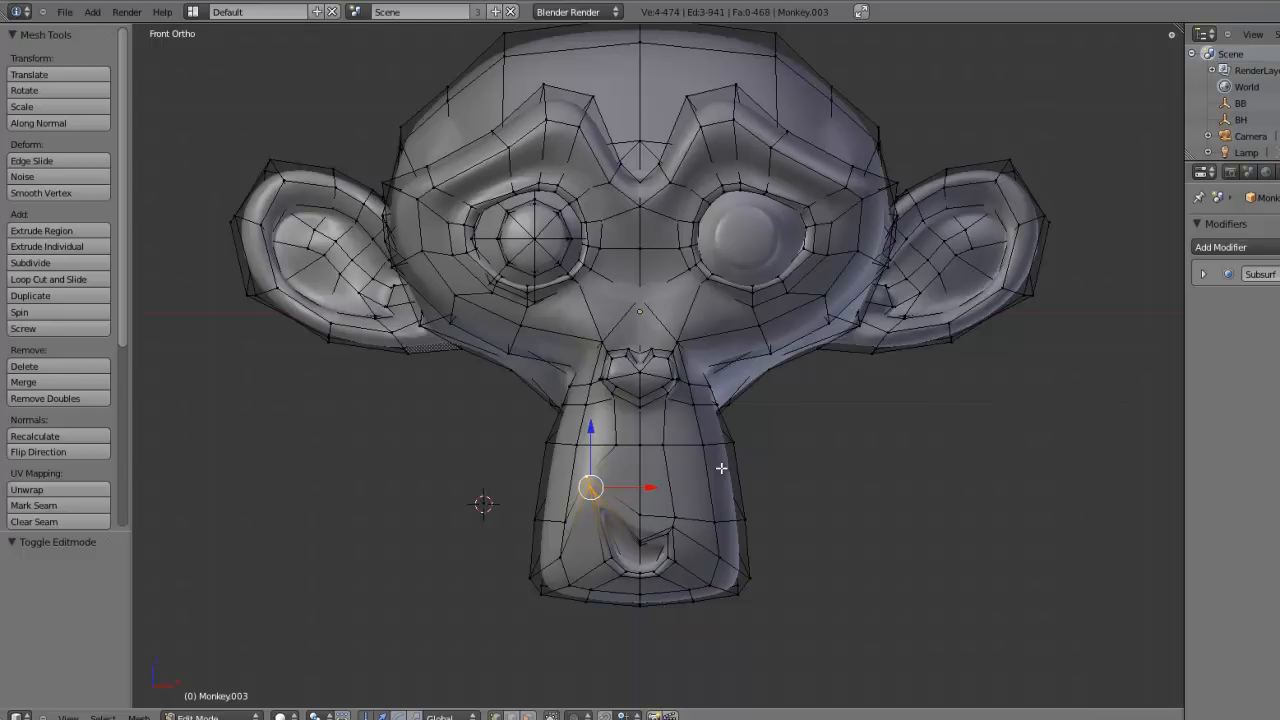
pyautogui.hotkey('ctrl', 'z')
pyautogui.scroll(4, 720, 466)
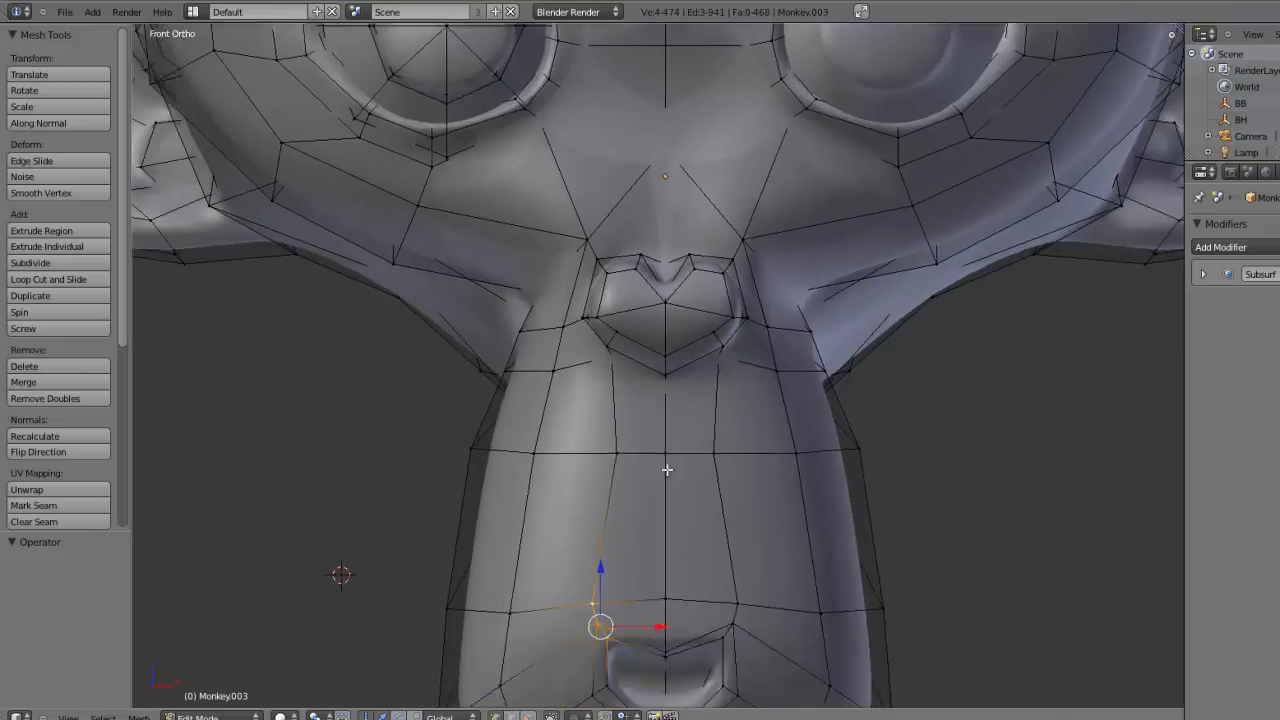
pyautogui.scroll(-4, 716, 352)
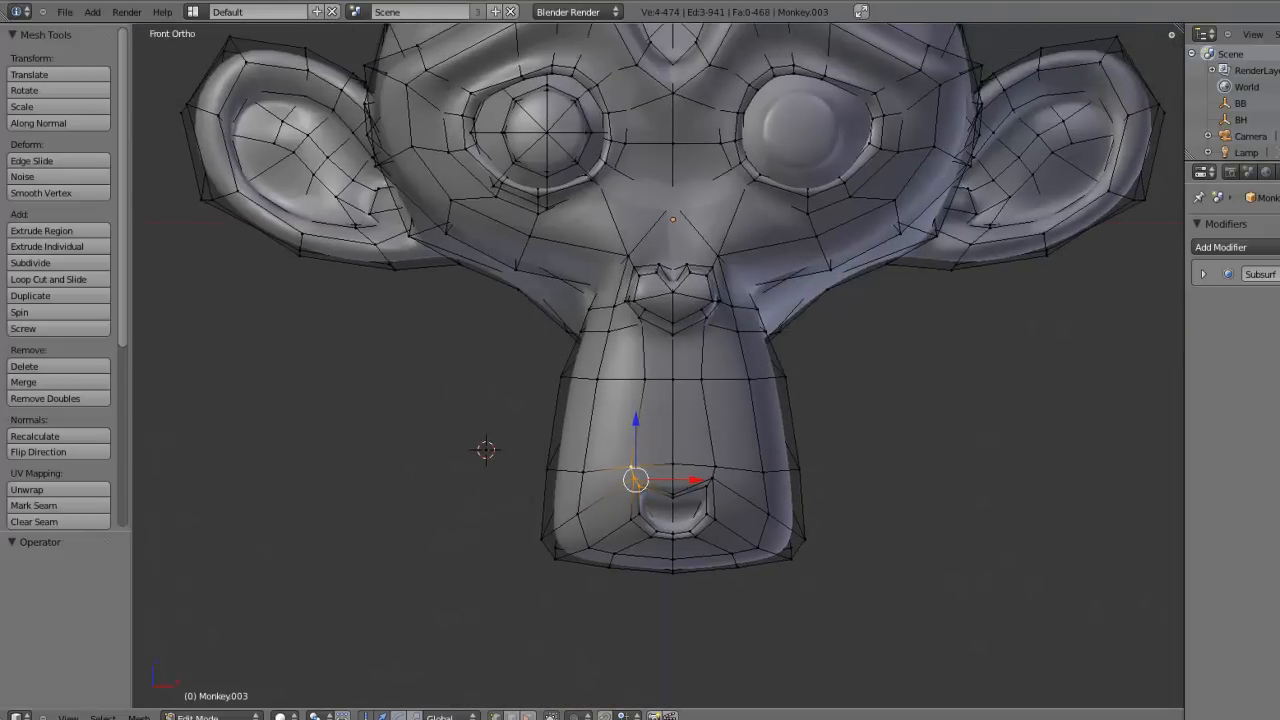
# Step: Add an Empty at the 3D cursor beside the muzzle and scale it down to 0.120
pyautogui.click(1220, 247)
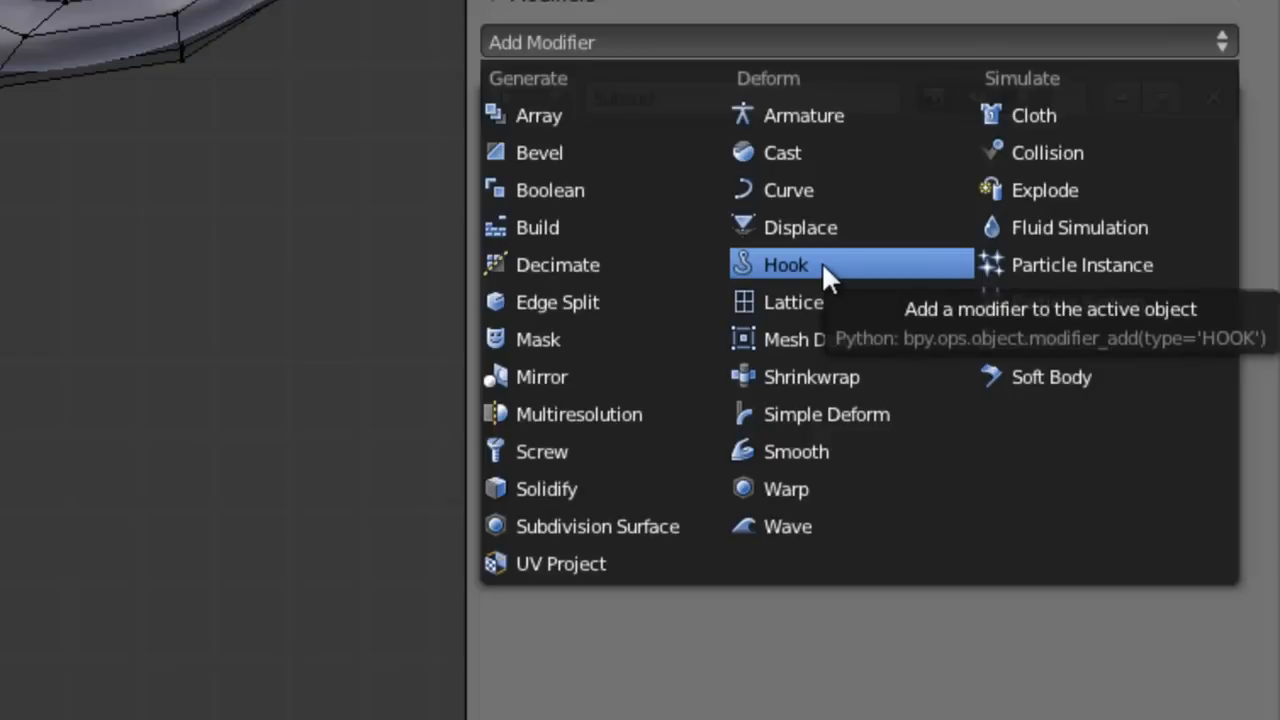
pyautogui.press('Escape')
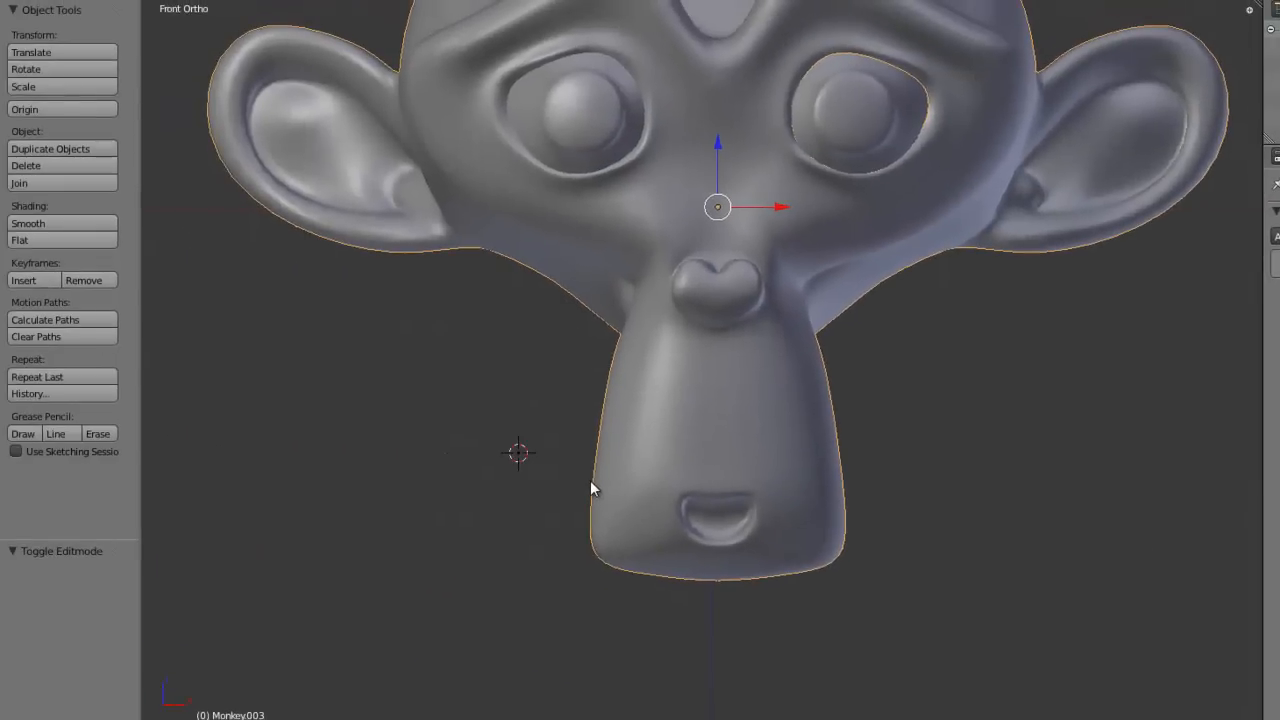
pyautogui.hotkey('shift', 'a')
pyautogui.click(591, 487)
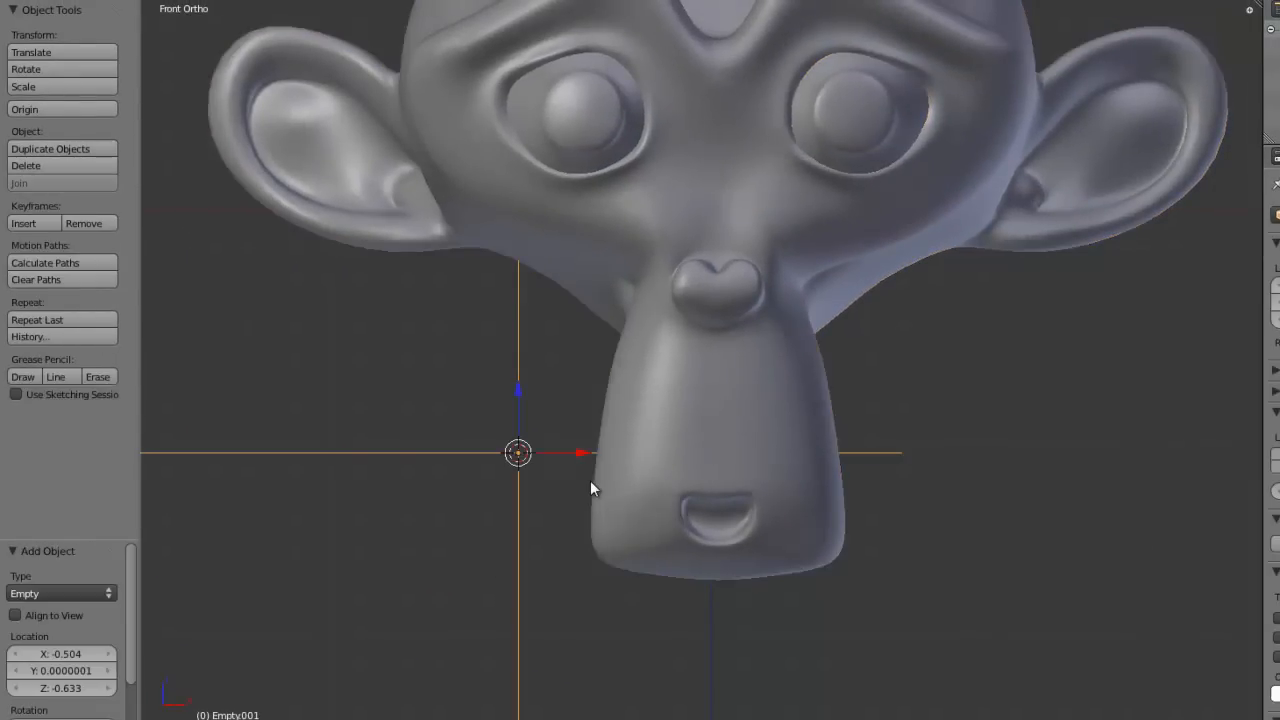
pyautogui.press('s')
pyautogui.click(564, 480)
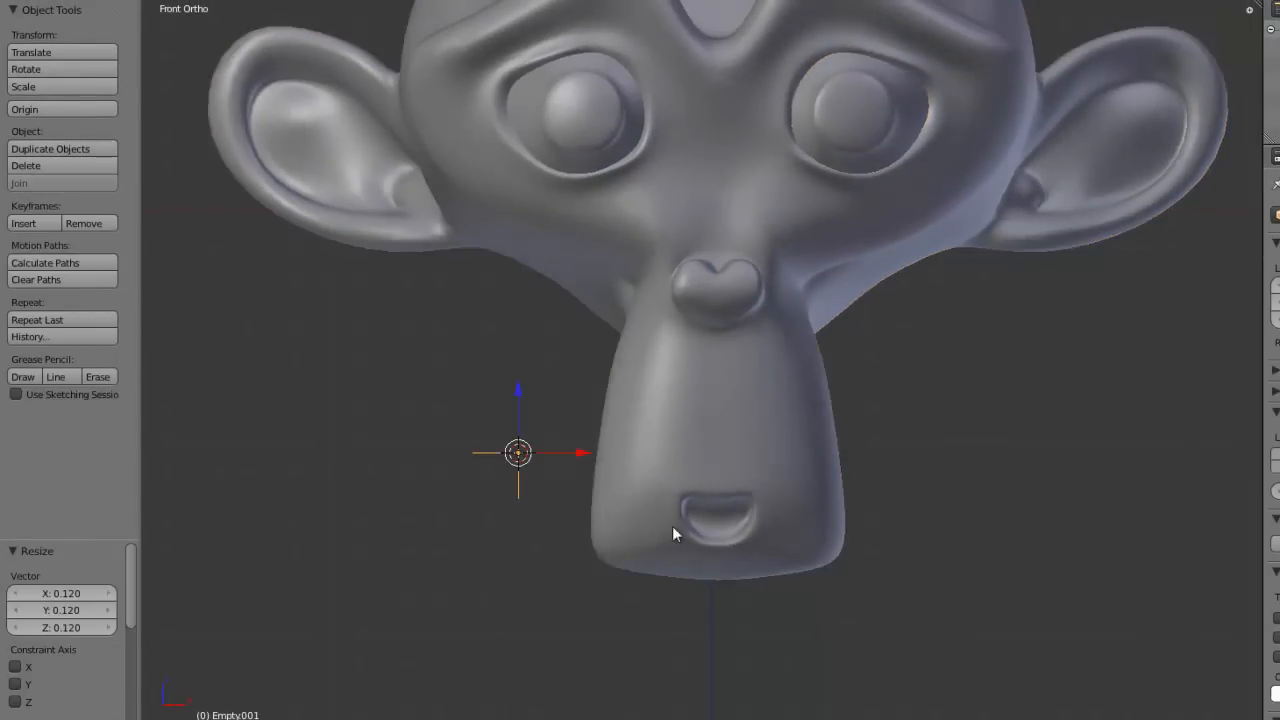
# Step: Rename the new Empty "Bouche gauche" and clear the side panels from the viewport
pyautogui.press('n')
pyautogui.click(1146, 665)
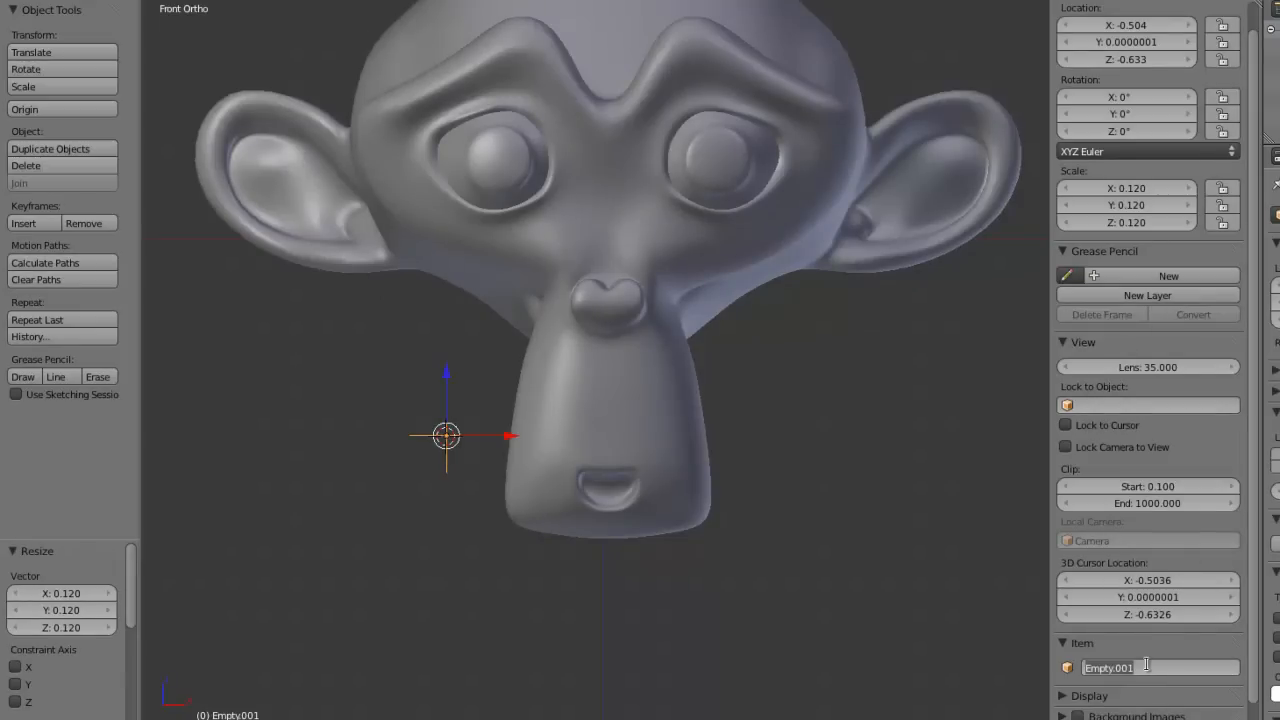
pyautogui.write('Bouche gauche')
pyautogui.press('Return')
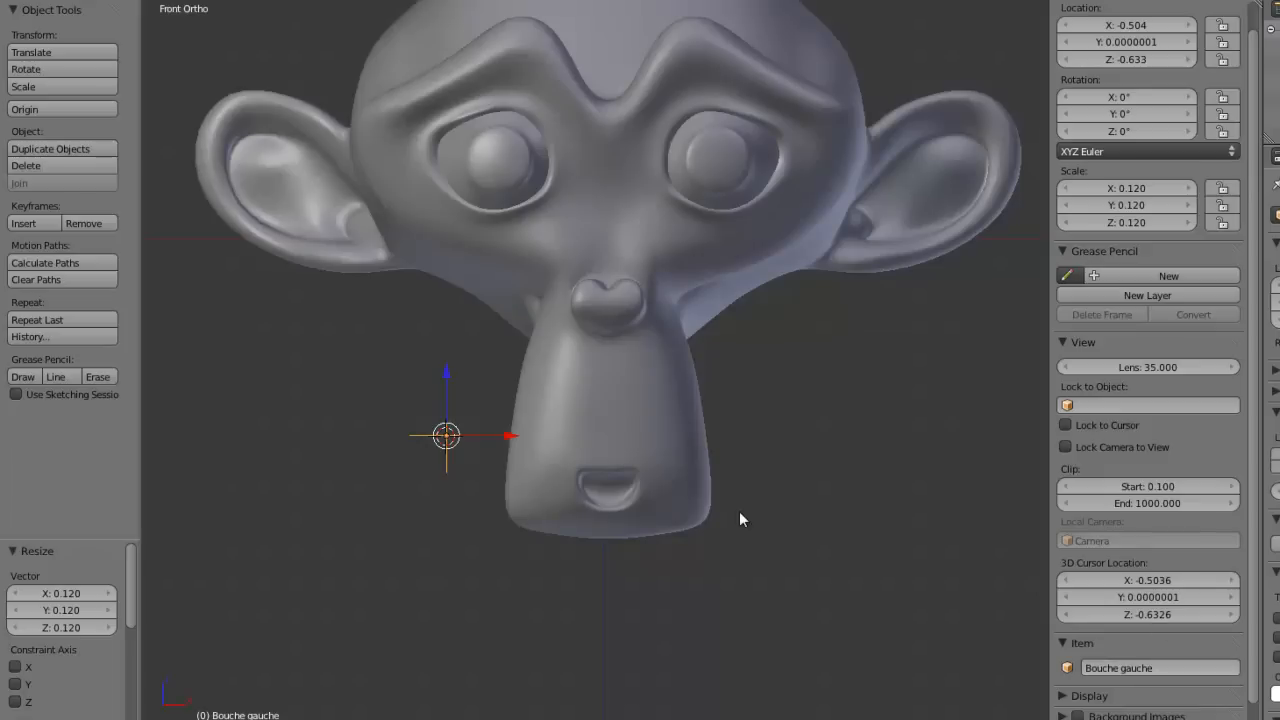
pyautogui.press('n')
pyautogui.press('t')
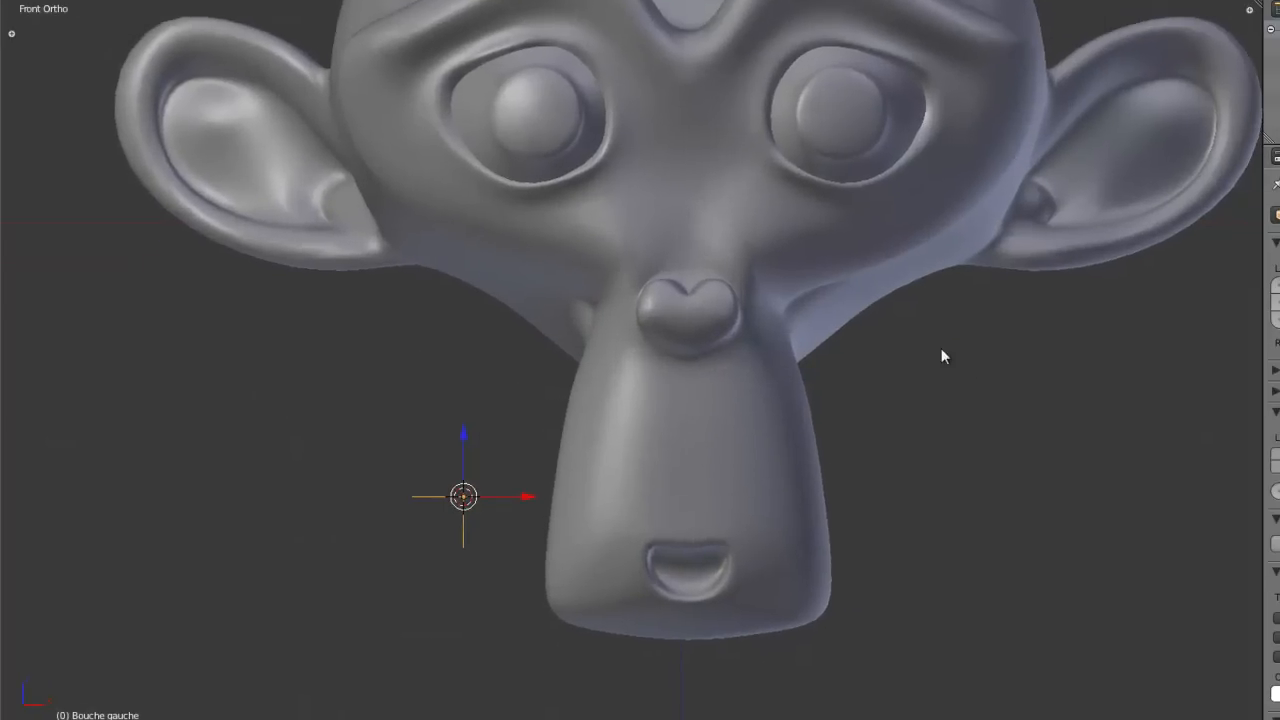
# Step: Add a Hook modifier to the monkey head with Bouche gauche as its object
pyautogui.rightClick(654, 428)
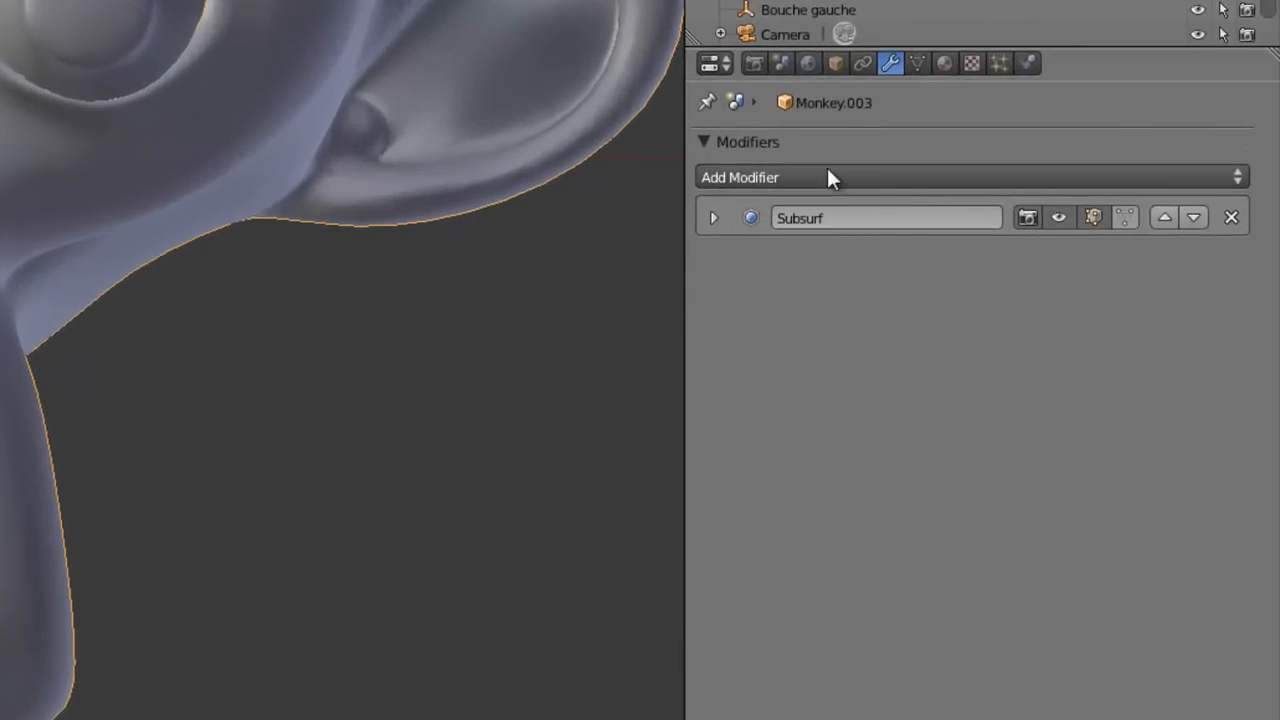
pyautogui.click(972, 191)
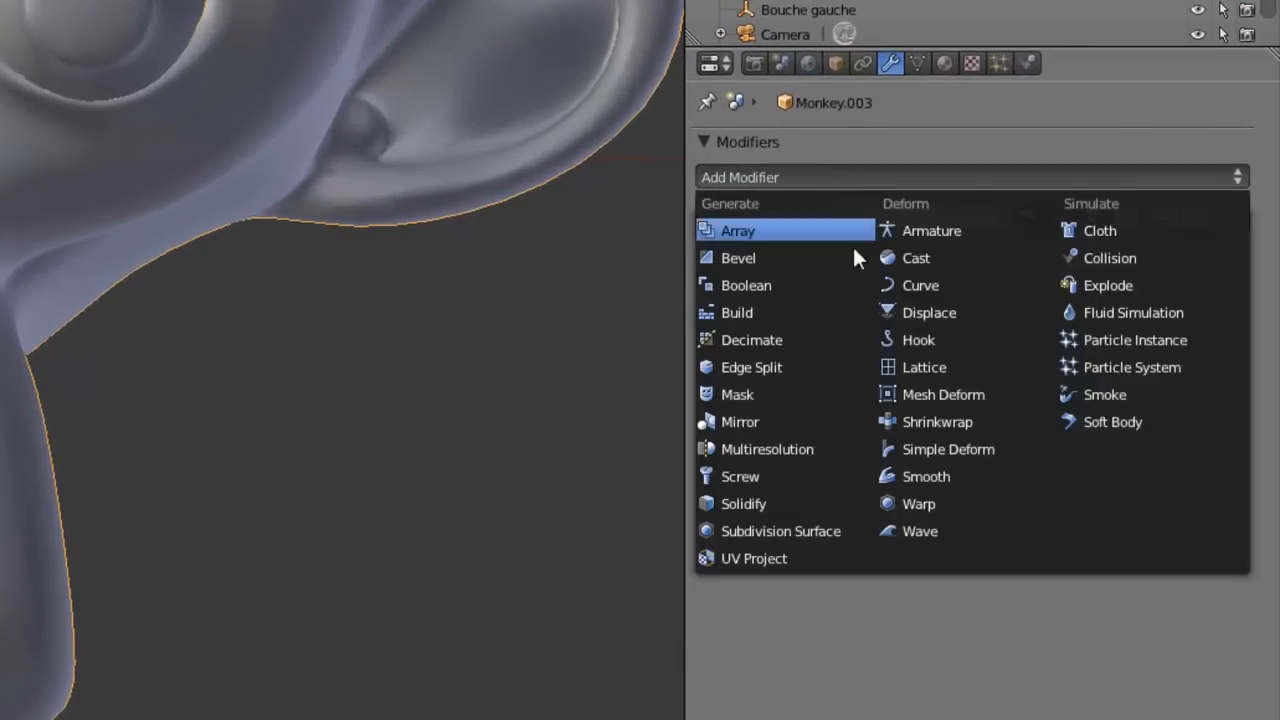
pyautogui.click(955, 340)
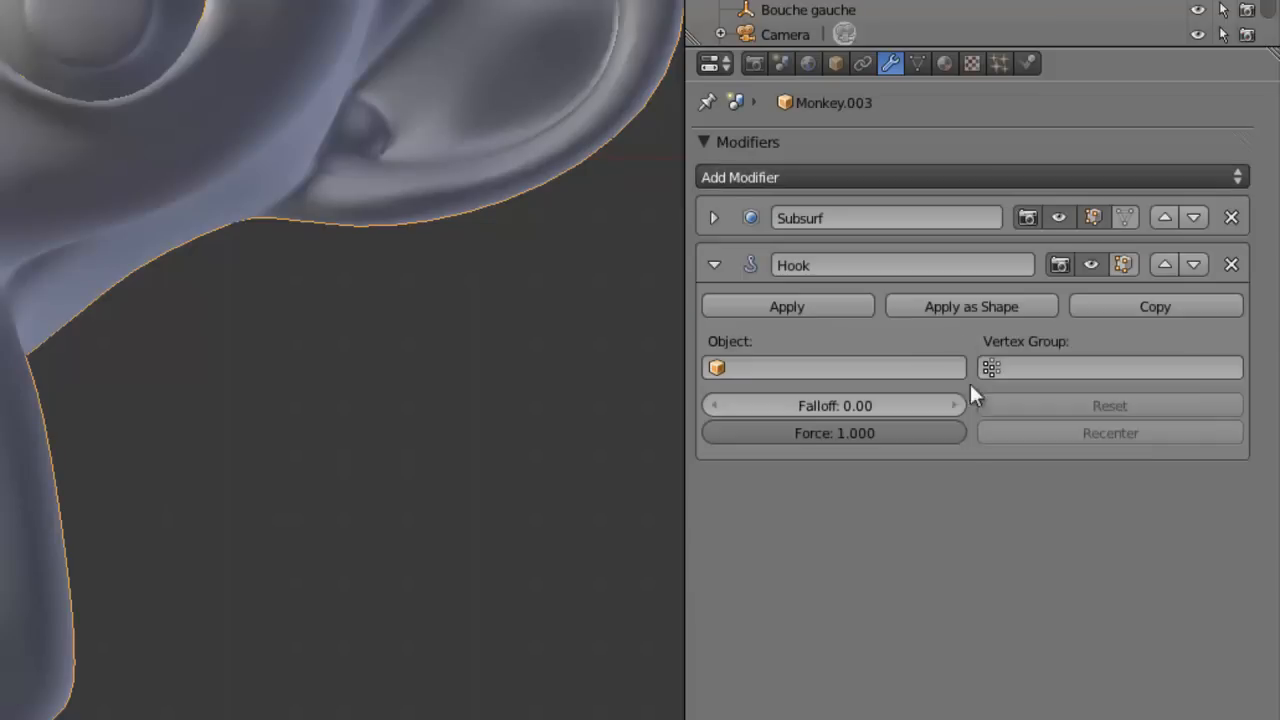
pyautogui.click(806, 369)
pyautogui.click(814, 505)
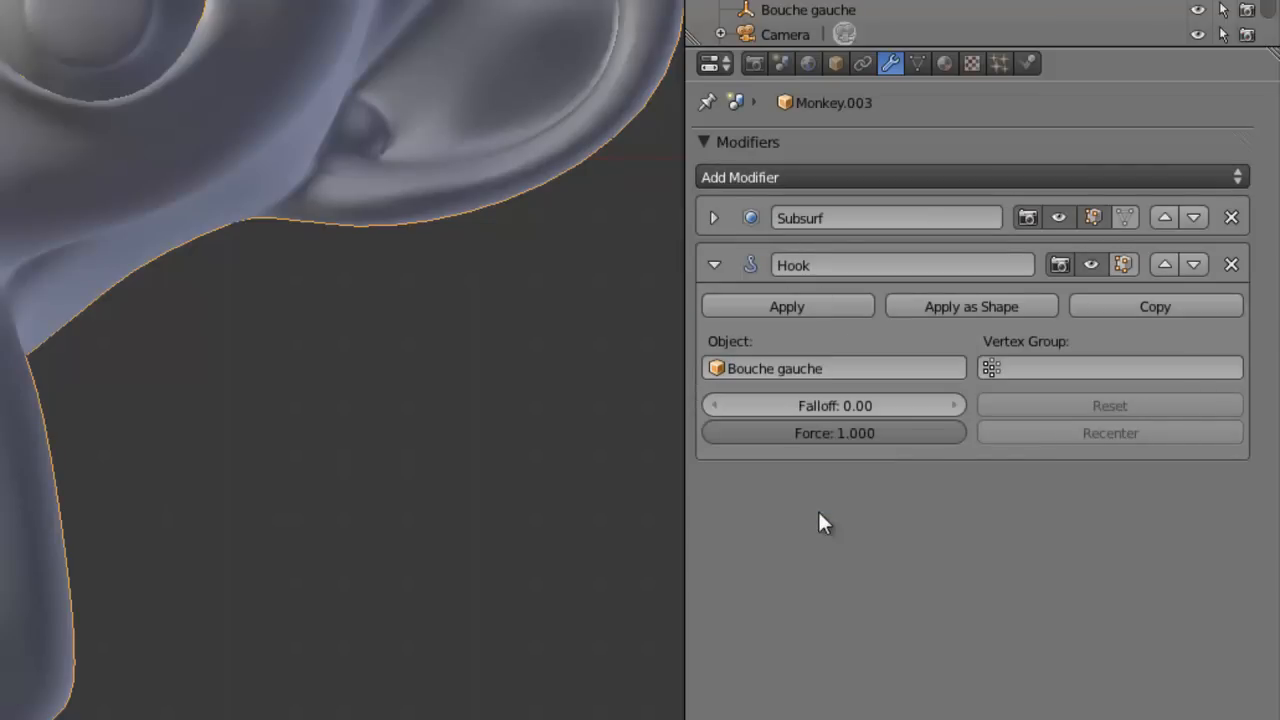
# Step: Assign the selected mouth-corner vertices to the Hook modifier and check the mouth's shape in Object Mode
pyautogui.press('Tab')
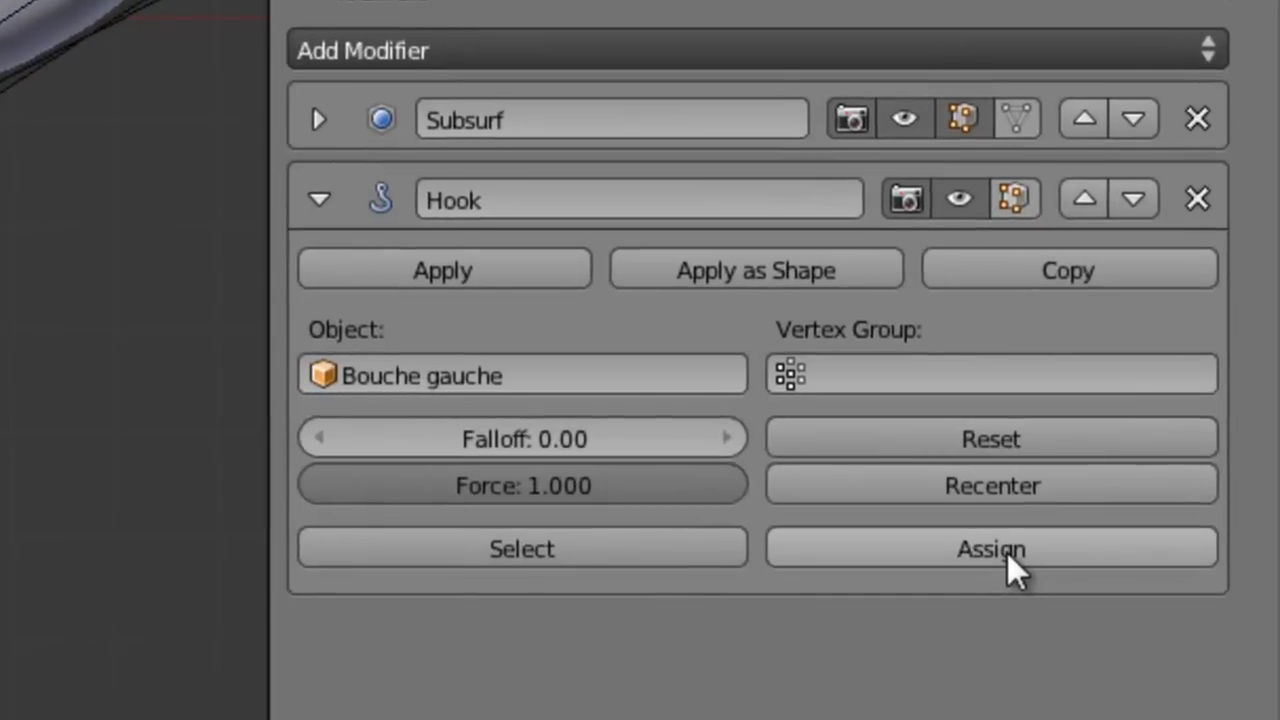
pyautogui.click(1007, 552)
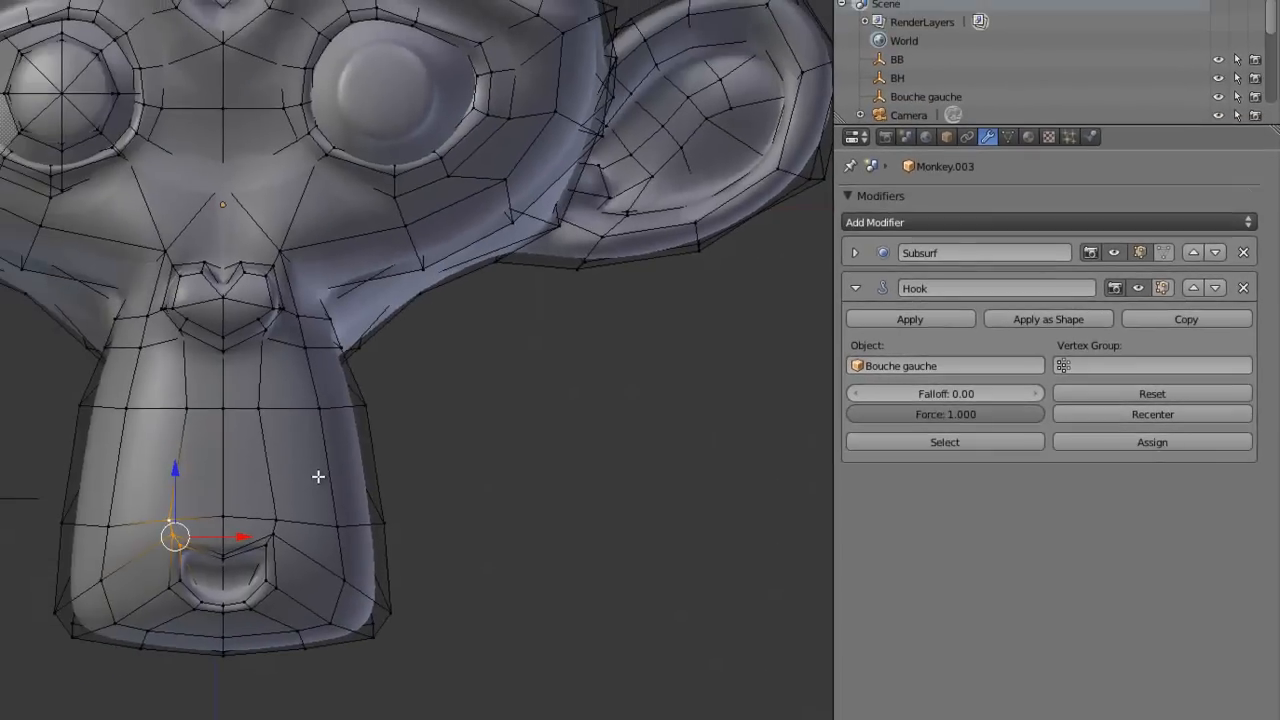
pyautogui.press('Tab')
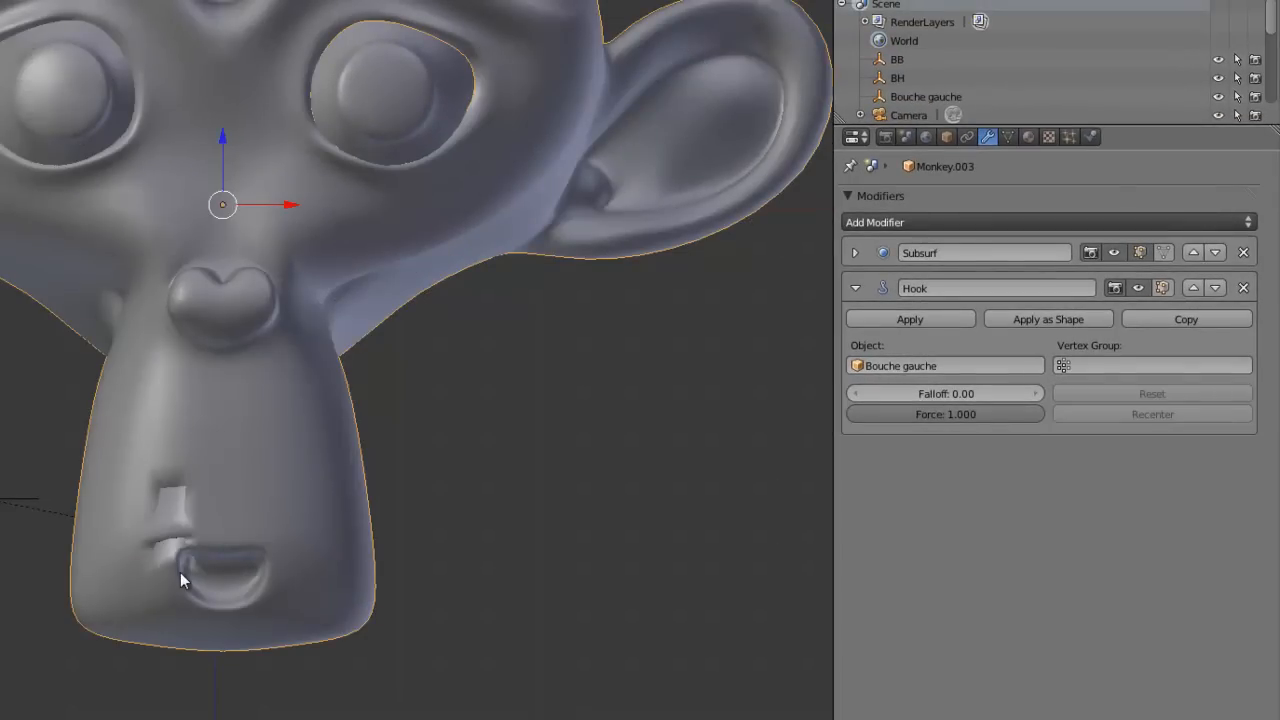
pyautogui.press('Tab')
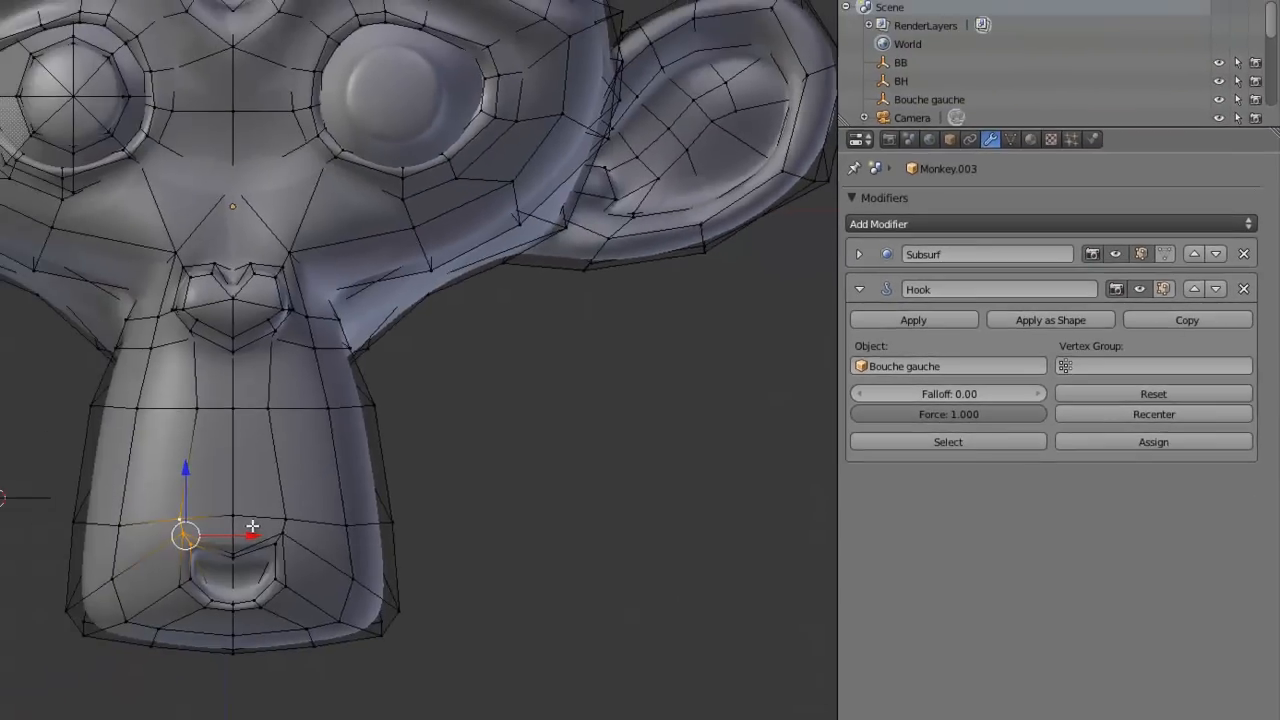
pyautogui.press('Tab')
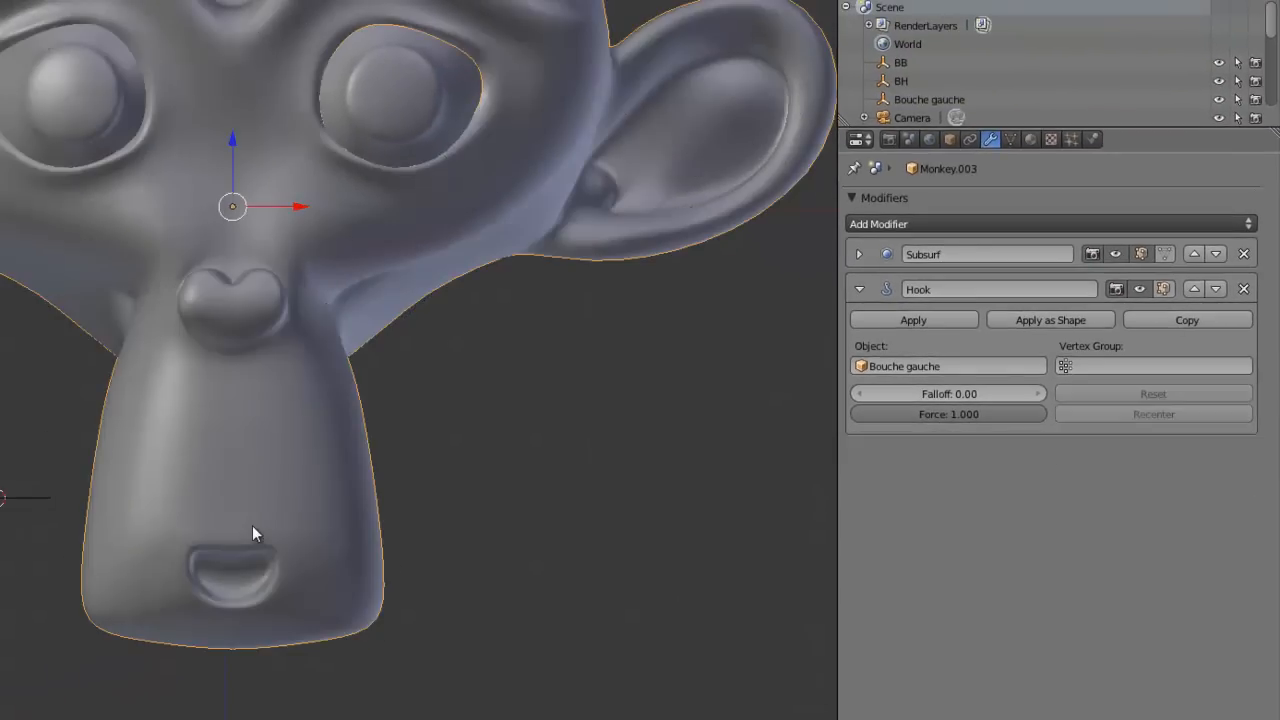
pyautogui.scroll(3, 252, 525)
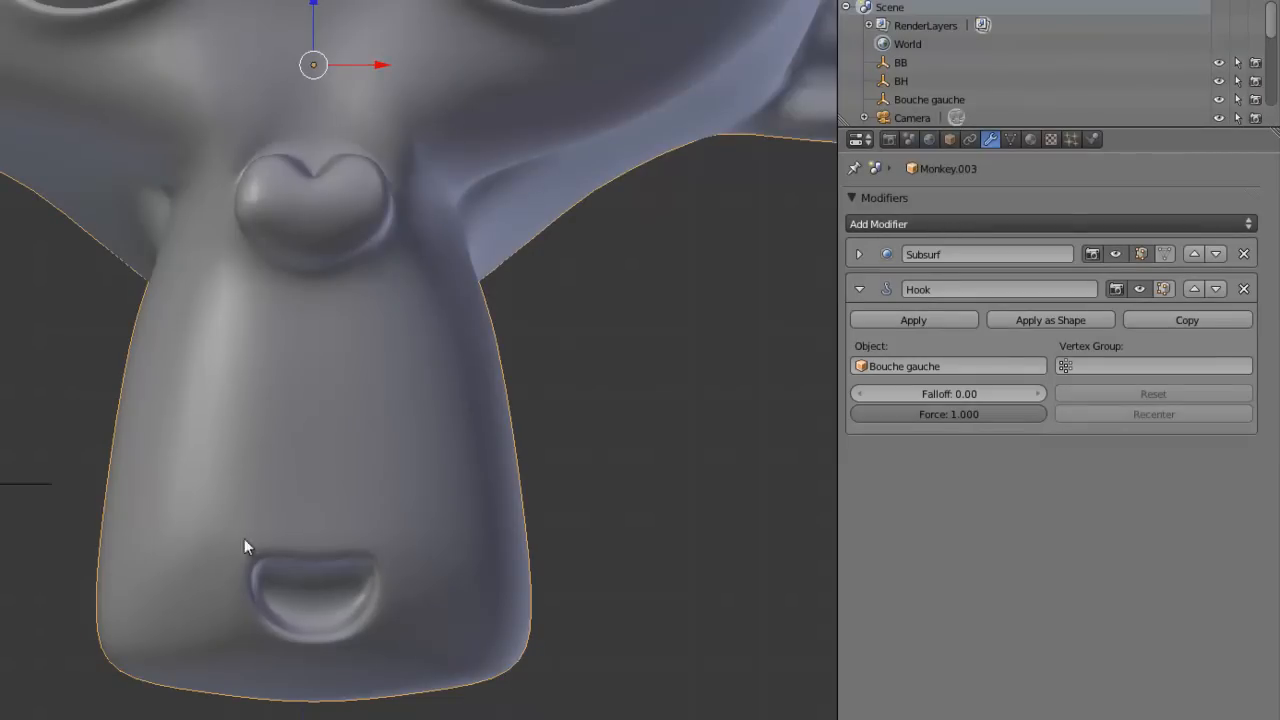
pyautogui.scroll(-3, 334, 404)
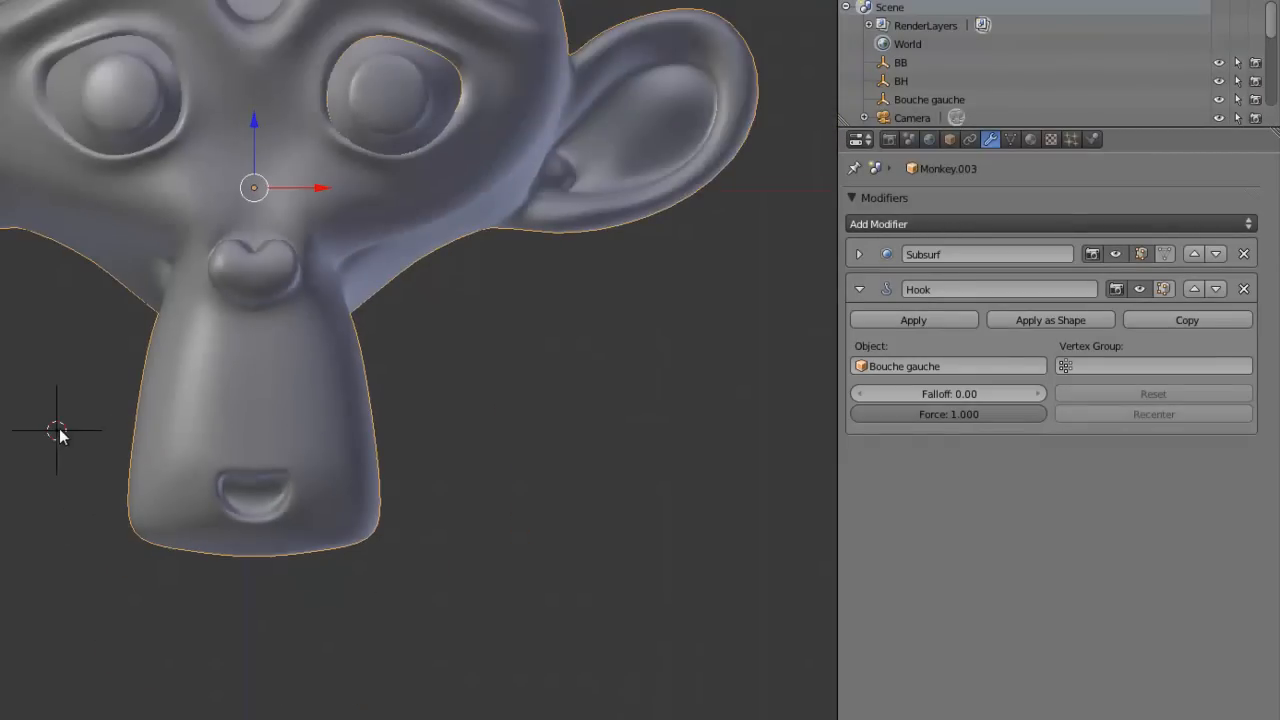
# Step: Test the hook by moving the Bouche gauche empty away from the head, and cancel the move
pyautogui.rightClick(58, 430)
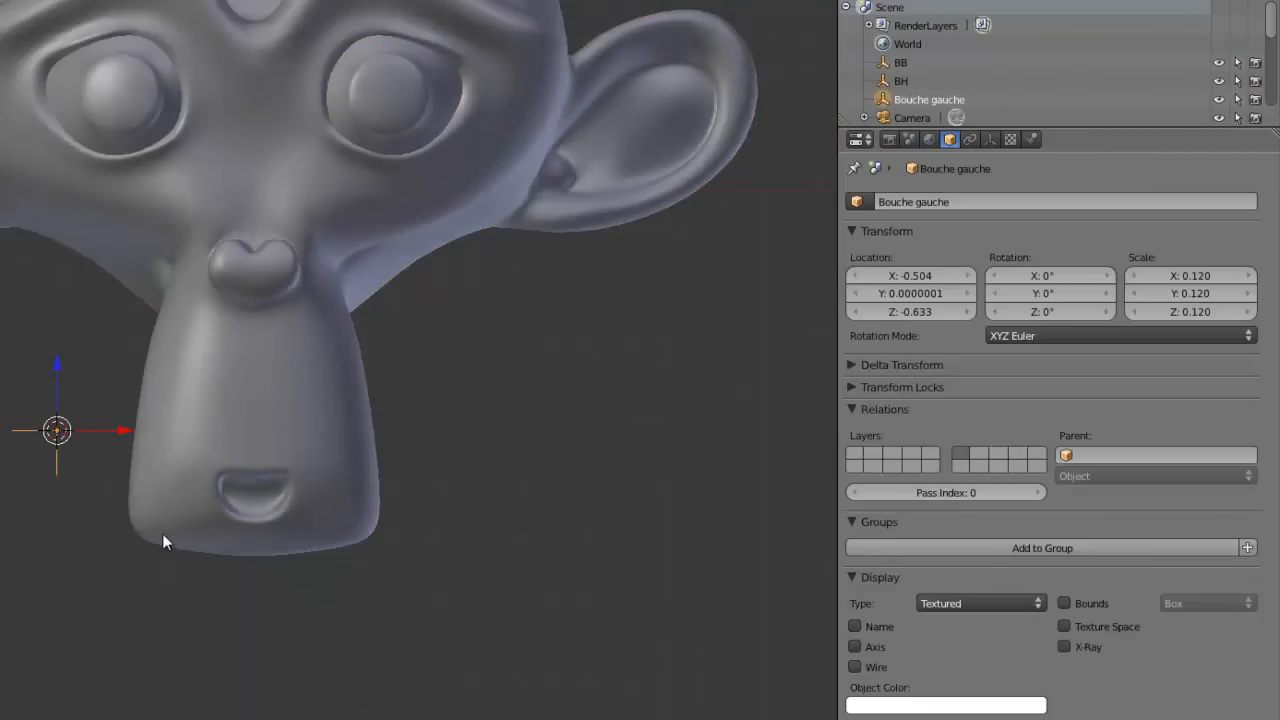
pyautogui.press('g')
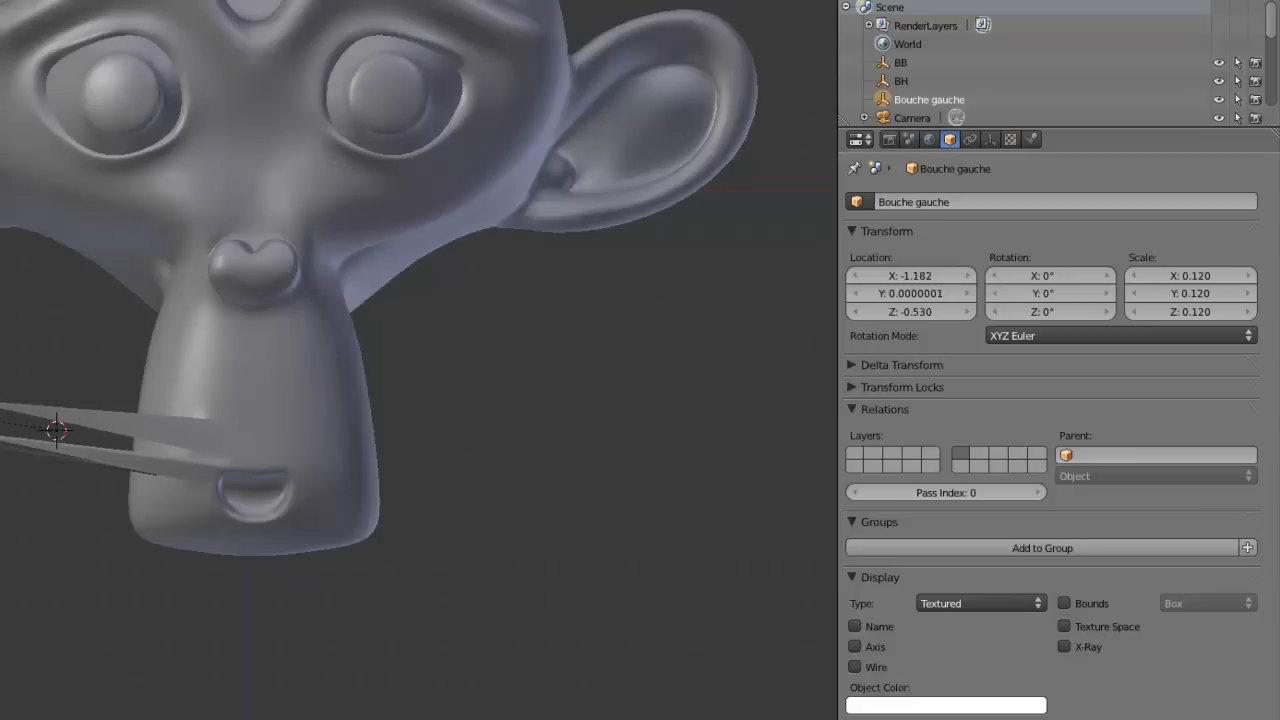
pyautogui.rightClick(187, 497)
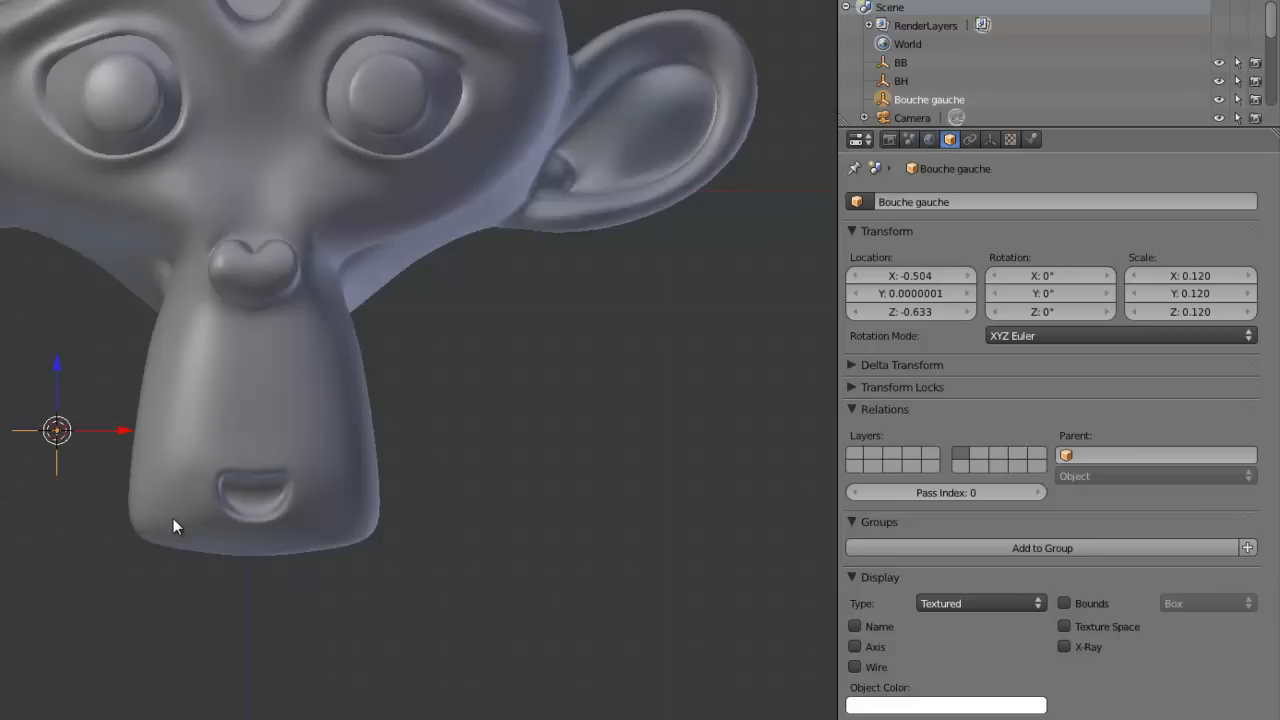
# Step: Try moving the selected mouth-corner vertices of the monkey head in Edit Mode, and cancel the move
pyautogui.rightClick(281, 444)
pyautogui.press('Tab')
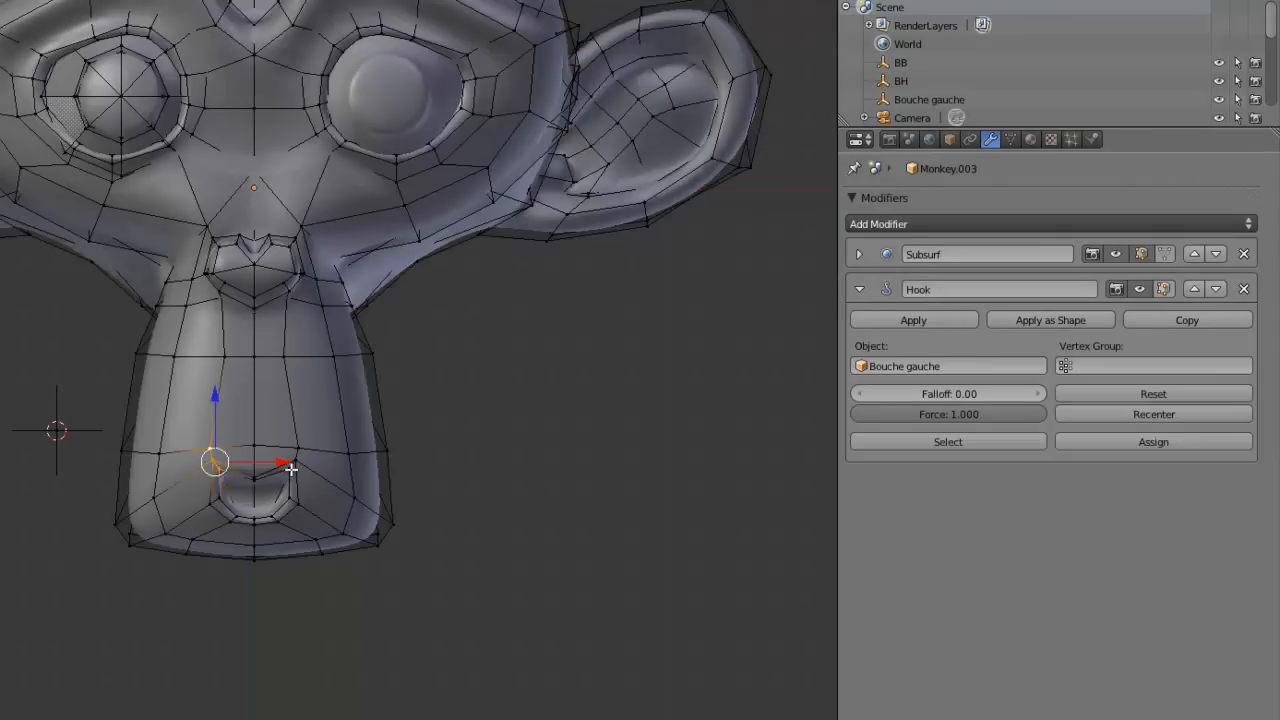
pyautogui.press('g')
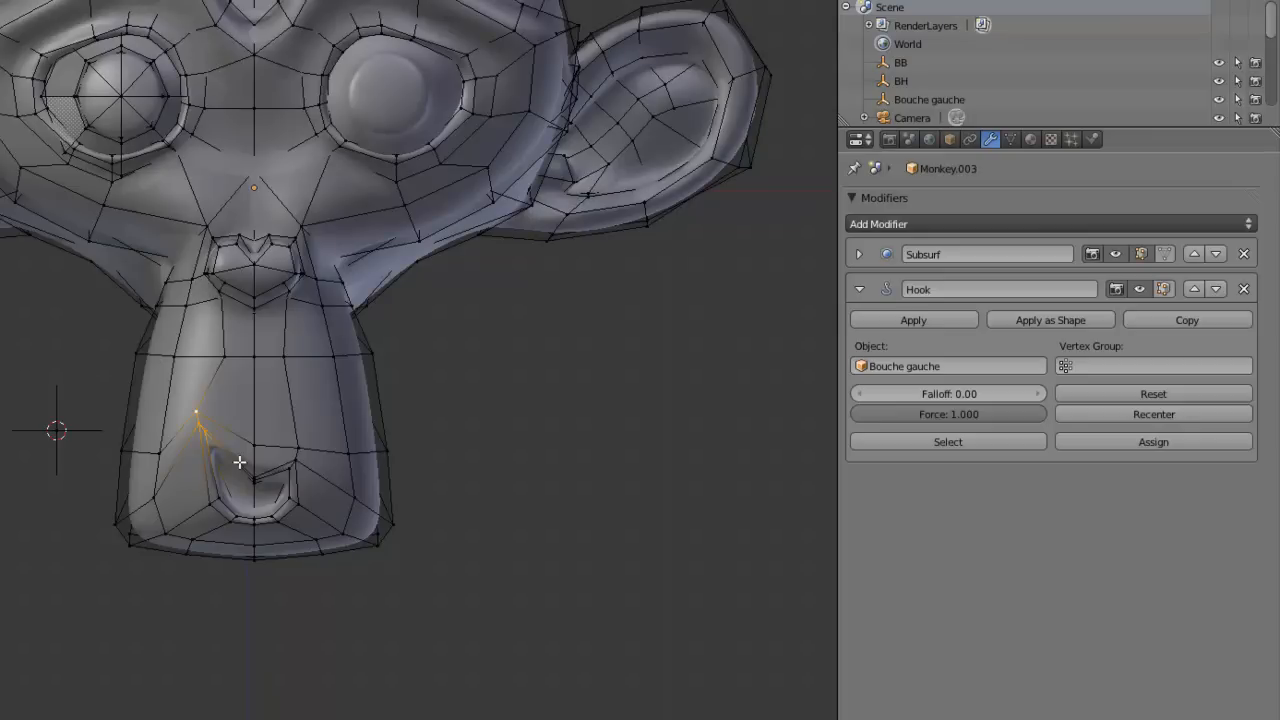
pyautogui.click(237, 485)
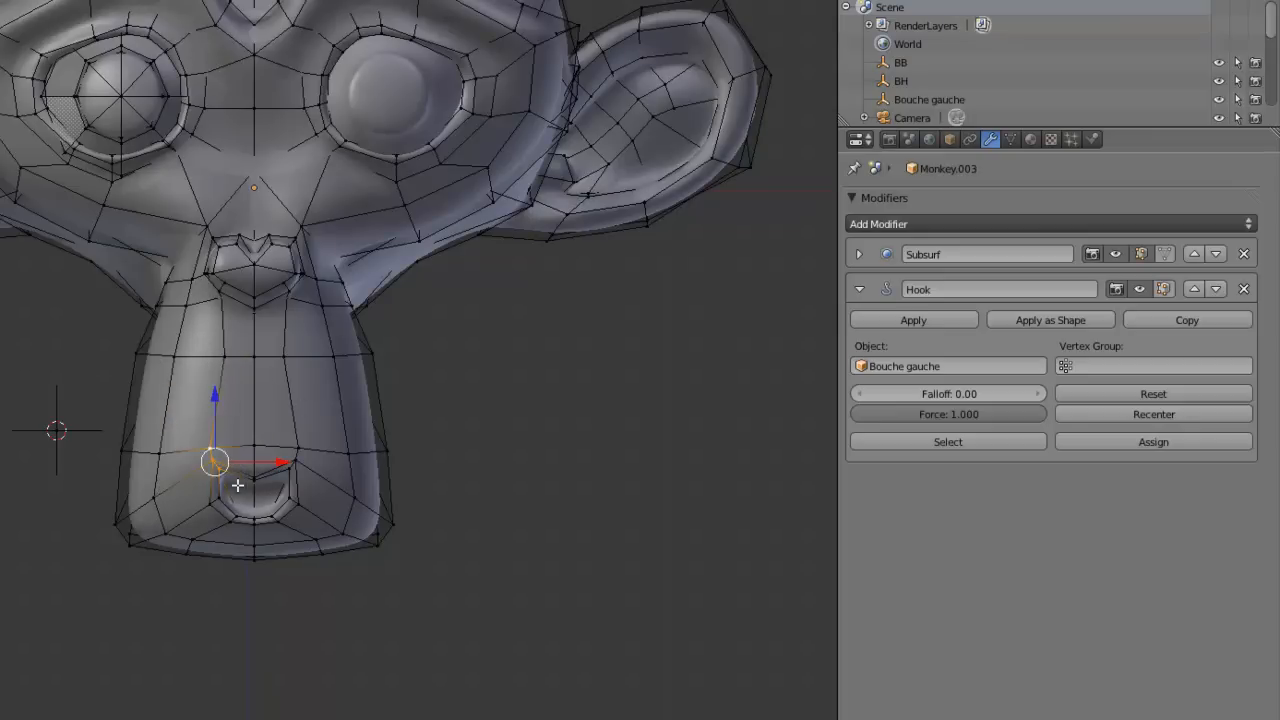
# Step: Place the Hook modifier above Subsurf in the stack and test it by moving the Bouche gauche empty, cancelling the move
pyautogui.press('Tab')
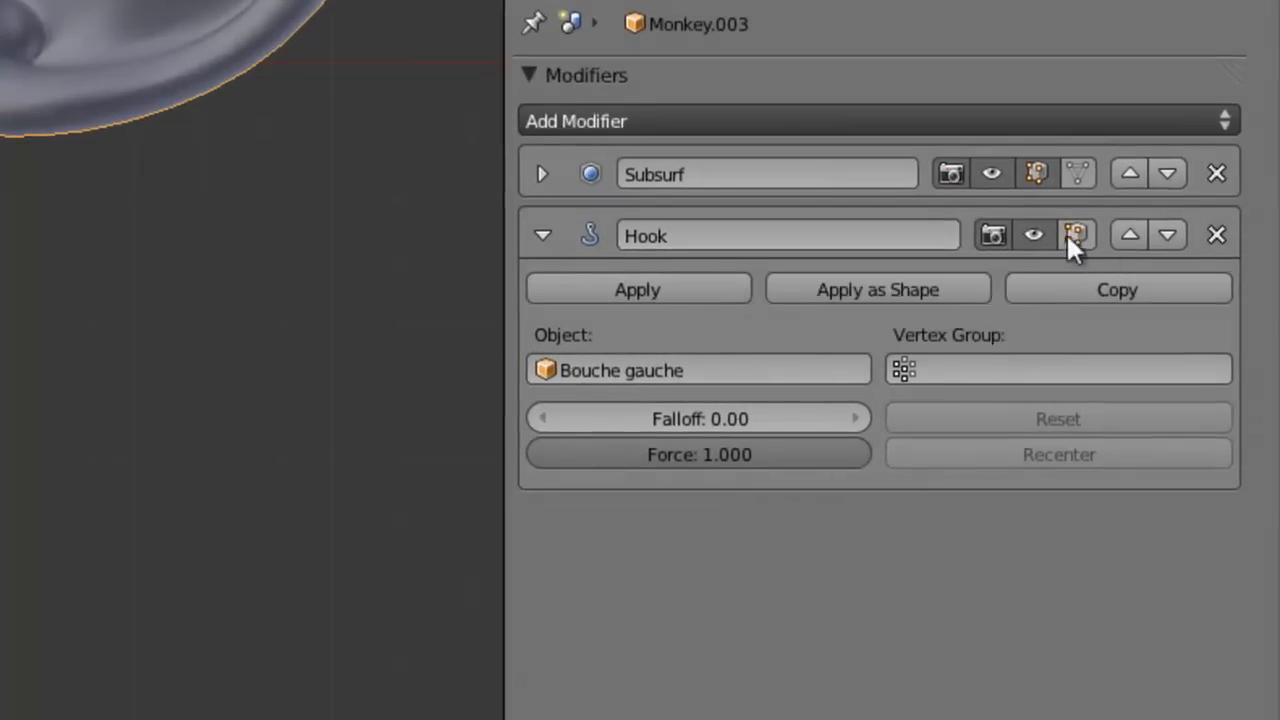
pyautogui.click(1131, 236)
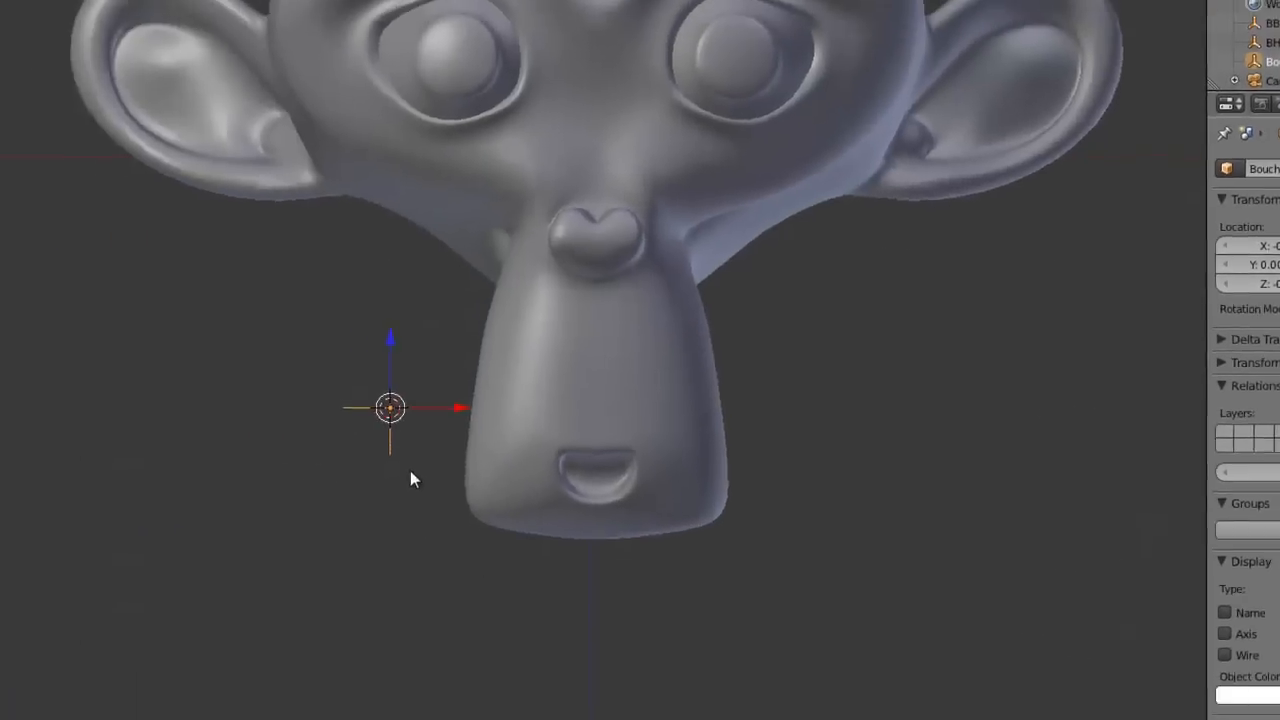
pyautogui.press('g')
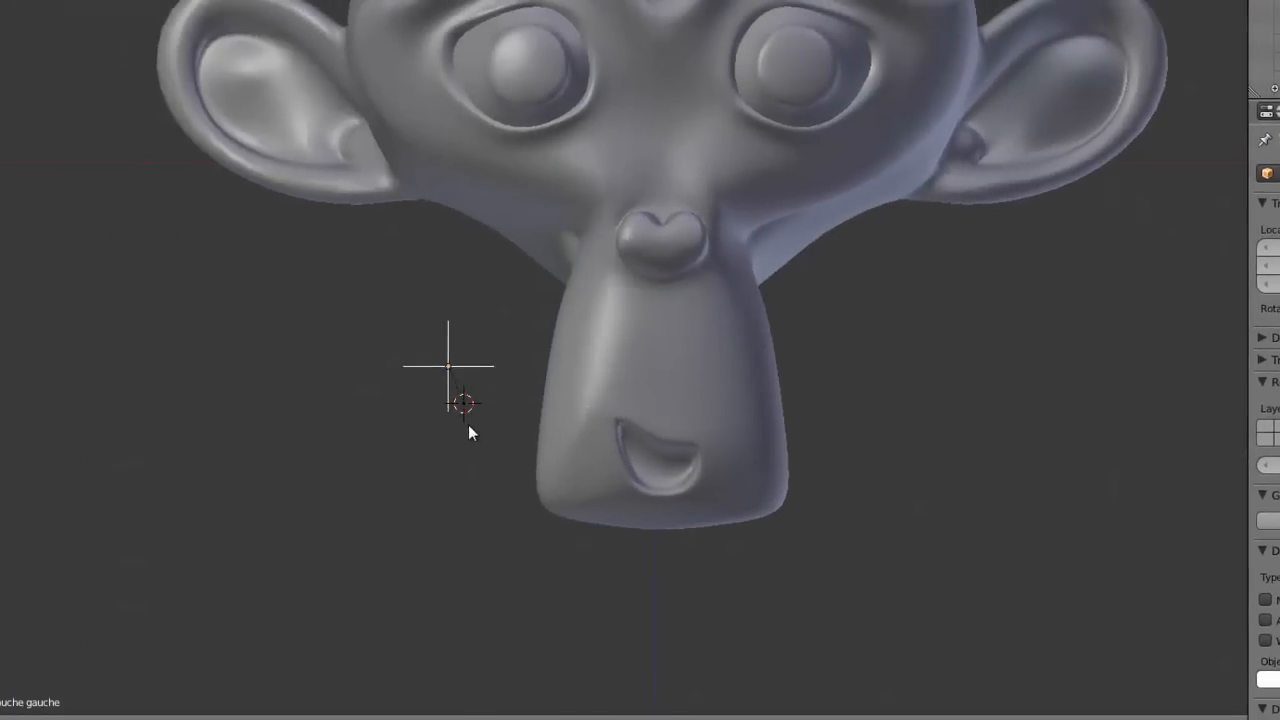
pyautogui.rightClick(469, 426)
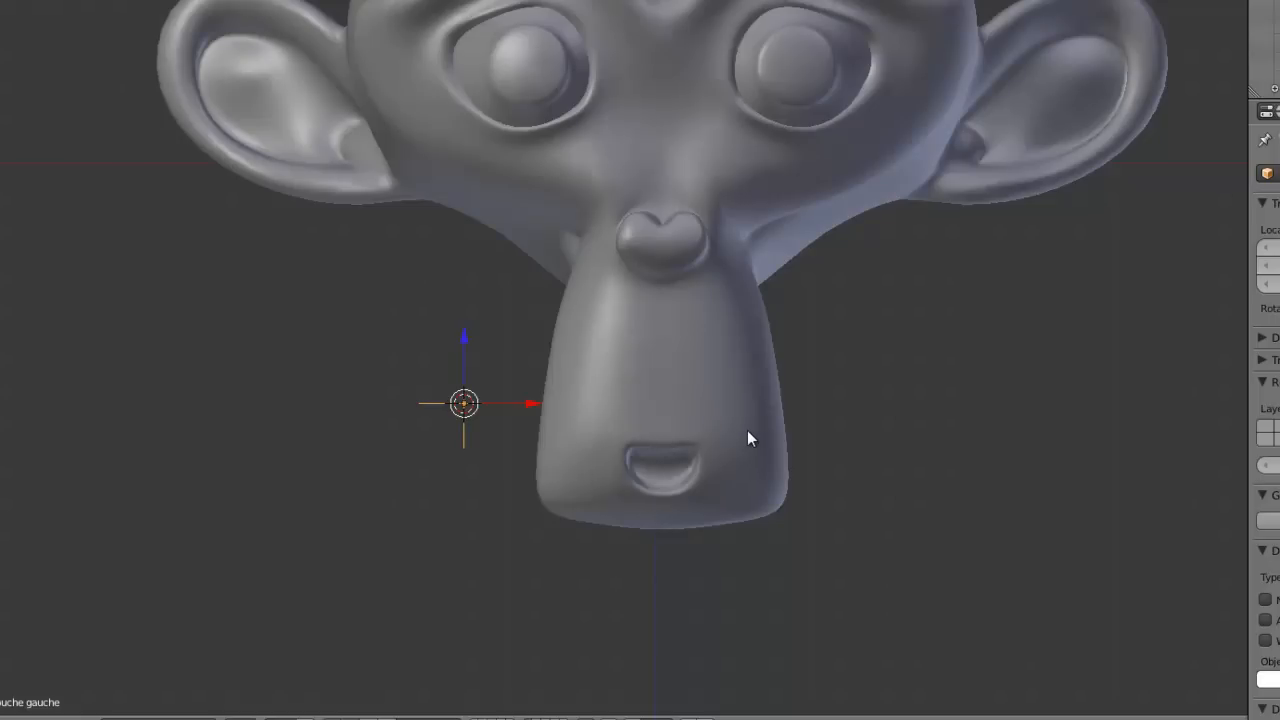
# Step: Keyframe Bouche gauche's location at frame 0, and again at frame 10 after moving it to about X -0.565, Z -0.496
pyautogui.press('i')
pyautogui.click(880, 397)
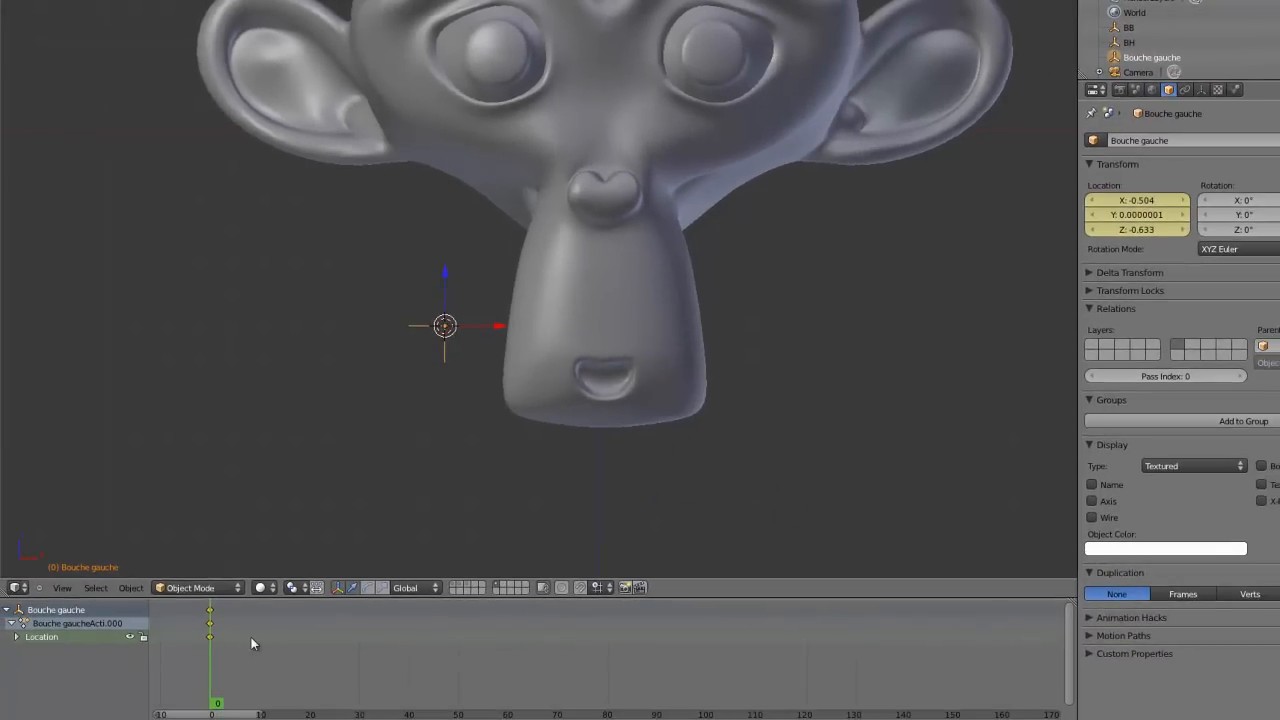
pyautogui.click(259, 632)
pyautogui.press('g')
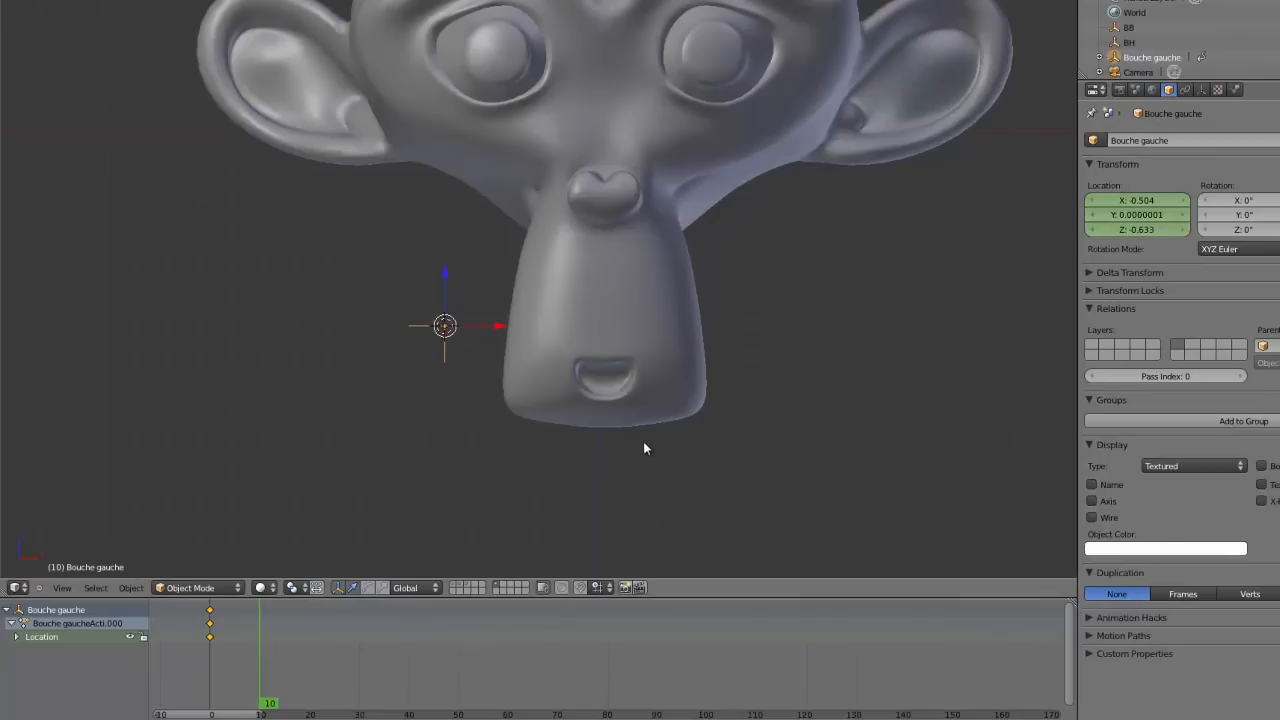
pyautogui.click(621, 402)
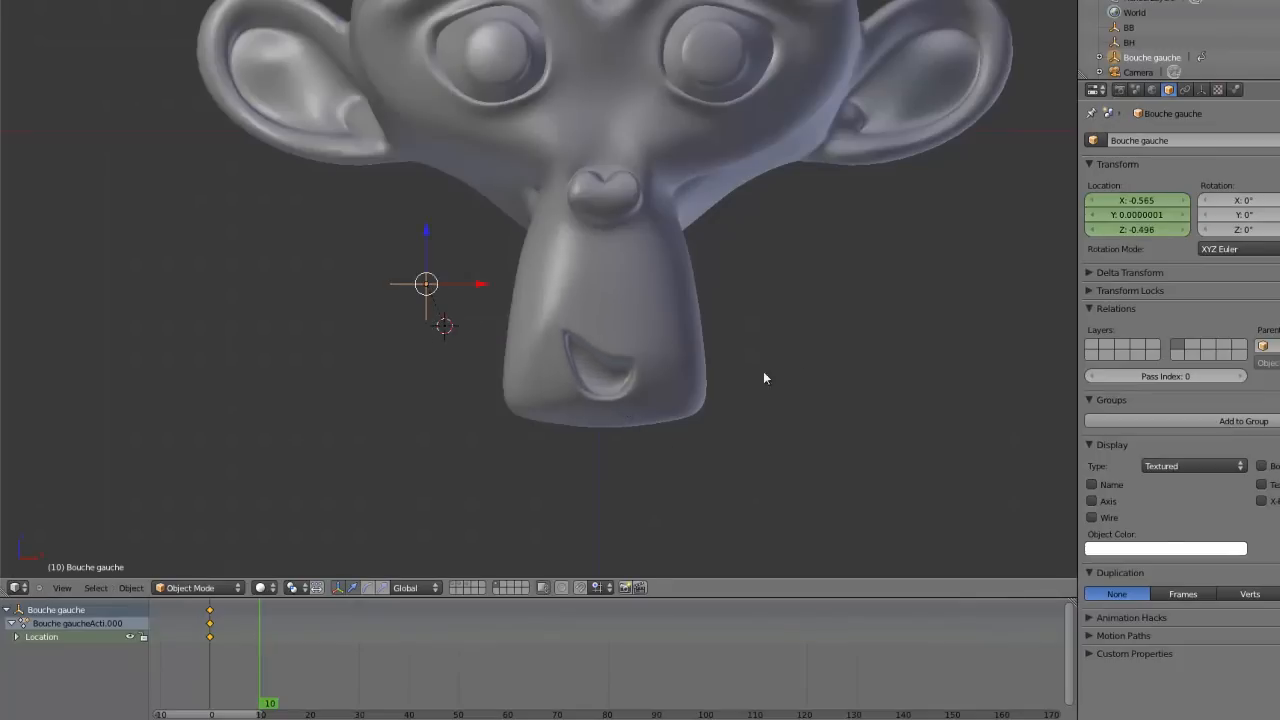
pyautogui.press('i')
pyautogui.click(796, 372)
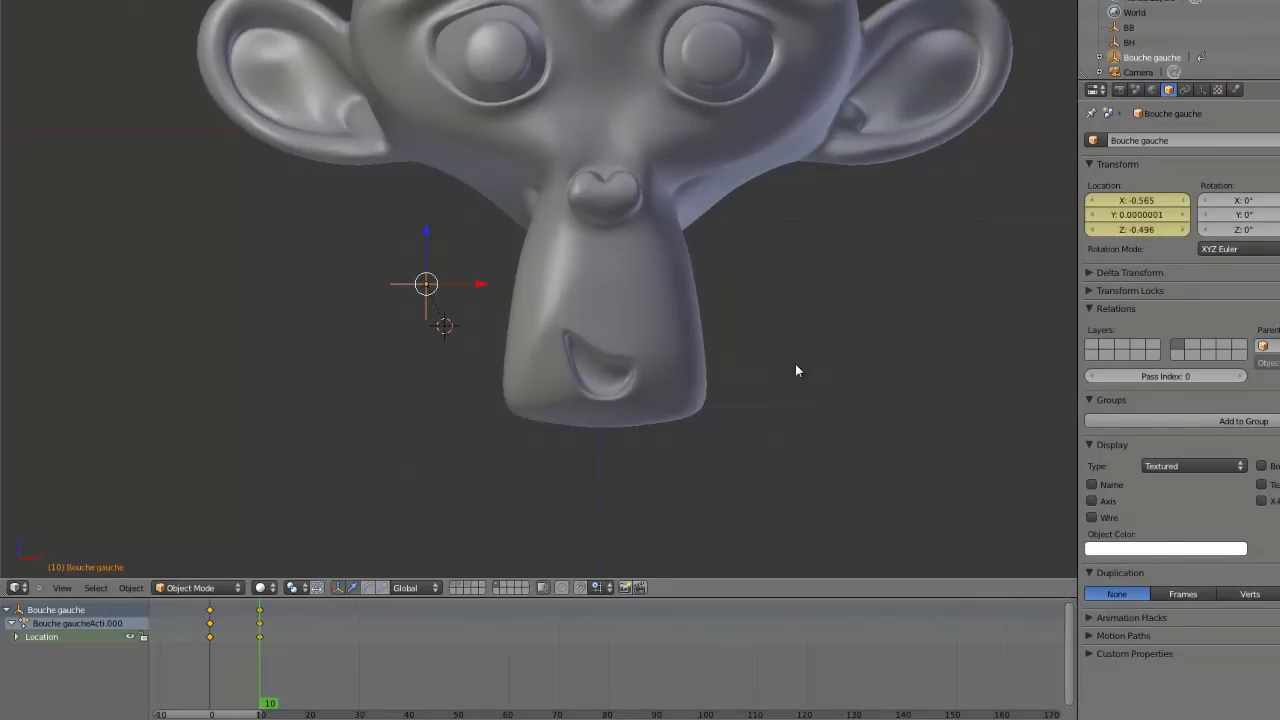
# Step: Add an Empty beside the other mouth corner at about X 0.470, Z -0.696 and scale it to about 0.139
pyautogui.click(741, 346)
pyautogui.hotkey('shift', 'a')
pyautogui.moveTo(771, 363)
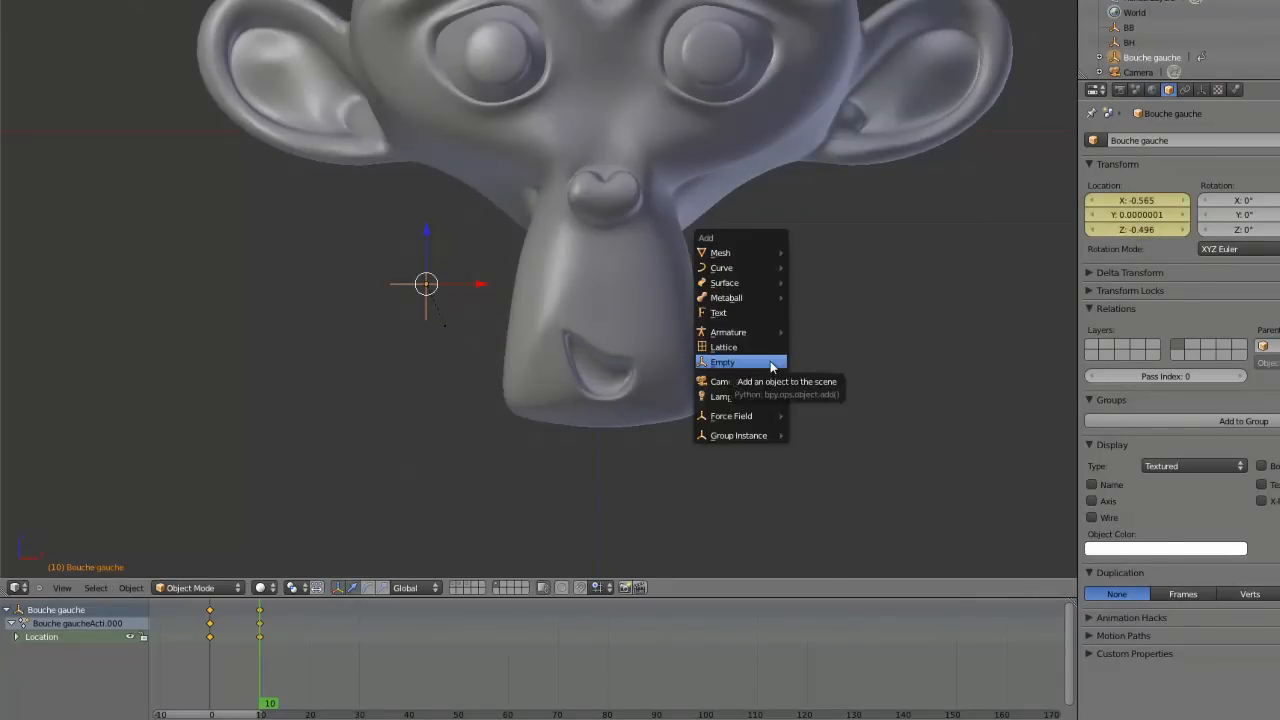
pyautogui.click(800, 380)
pyautogui.press('s')
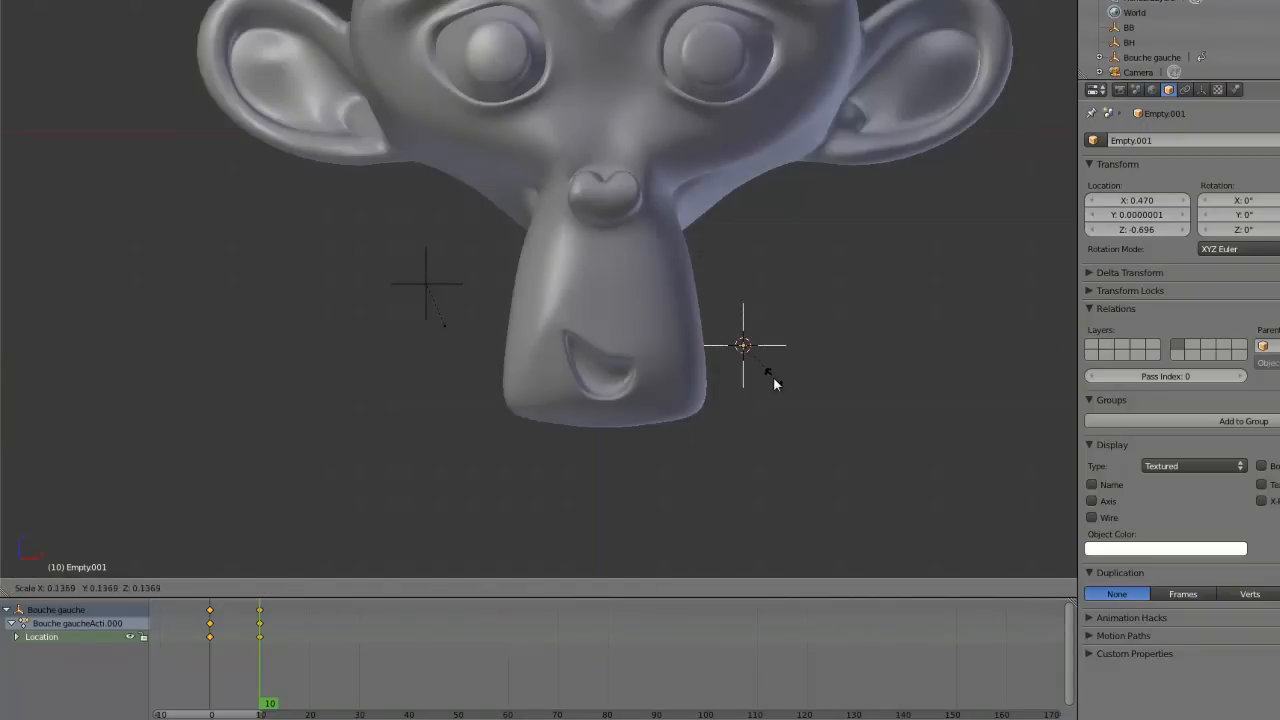
pyautogui.click(773, 377)
# Step: Rename the new Empty "Bouche Droit" and clear the side panel from the viewport
pyautogui.press('n')
pyautogui.click(967, 526)
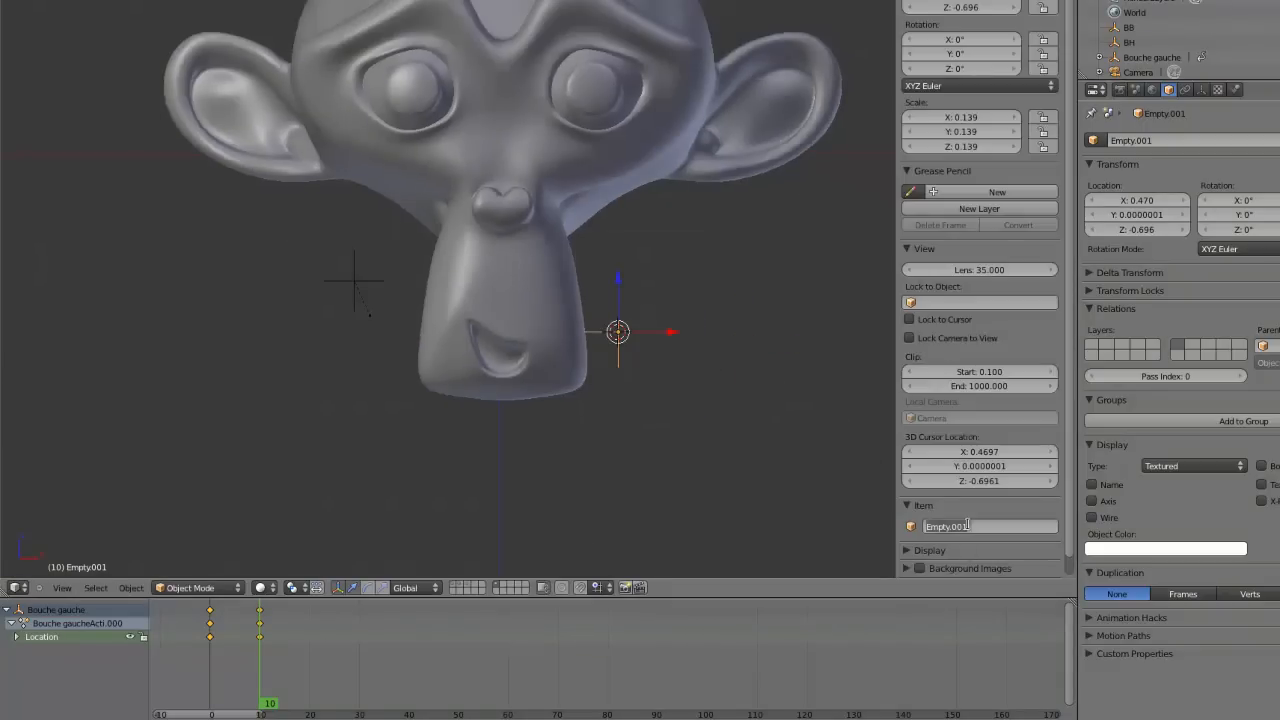
pyautogui.write('Bouche droit')
pyautogui.press('Return')
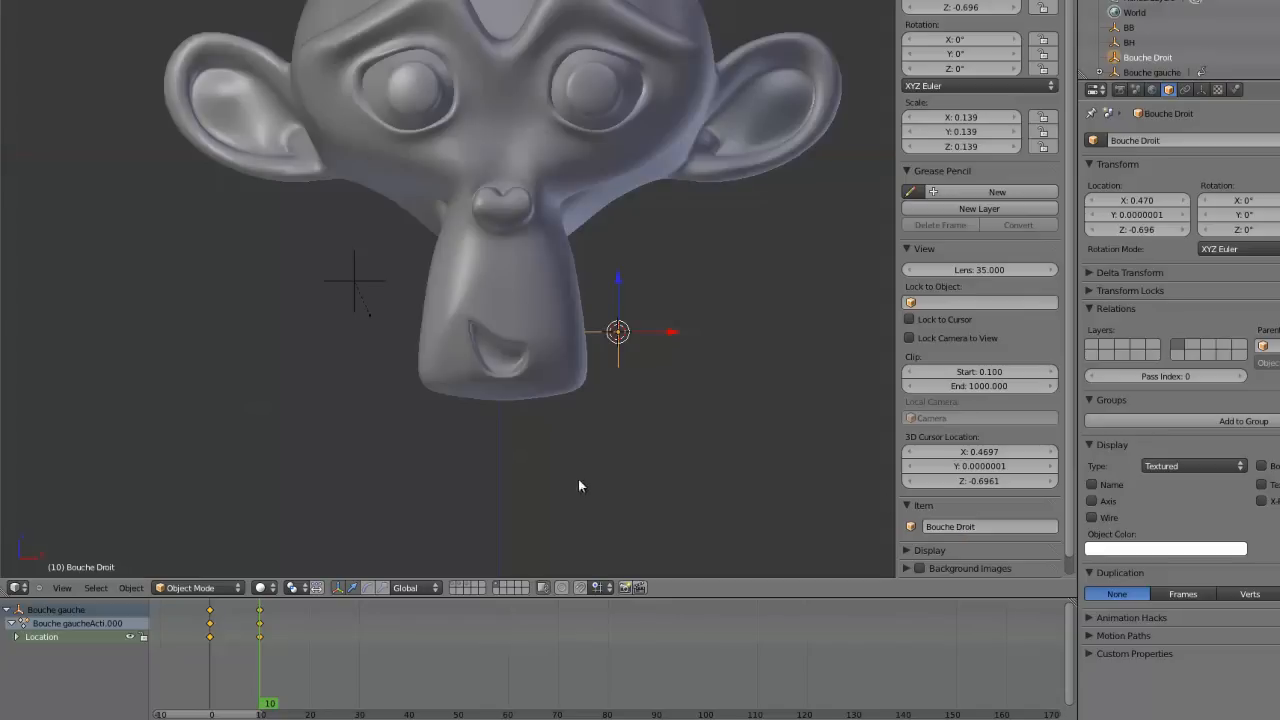
pyautogui.press('n')
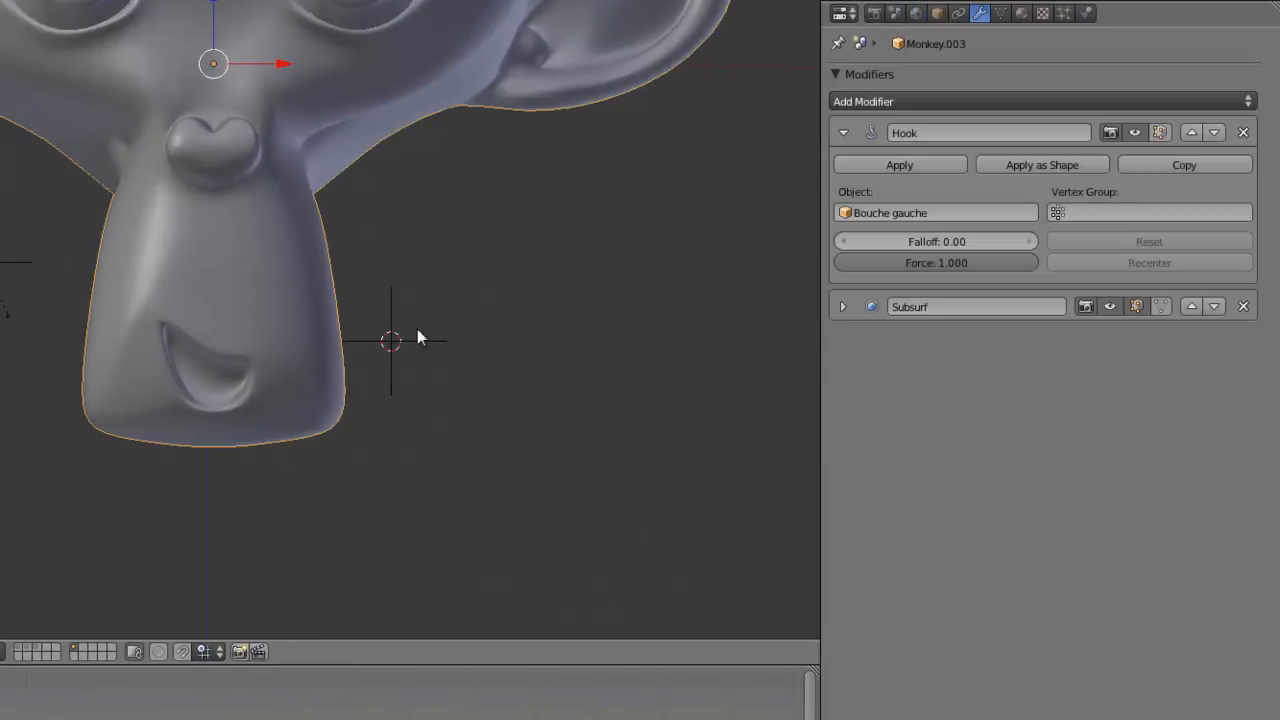
# Step: Add a second Hook modifier to the monkey head above Subsurf, with Bouche Droit as its object
pyautogui.click(844, 132)
pyautogui.click(912, 101)
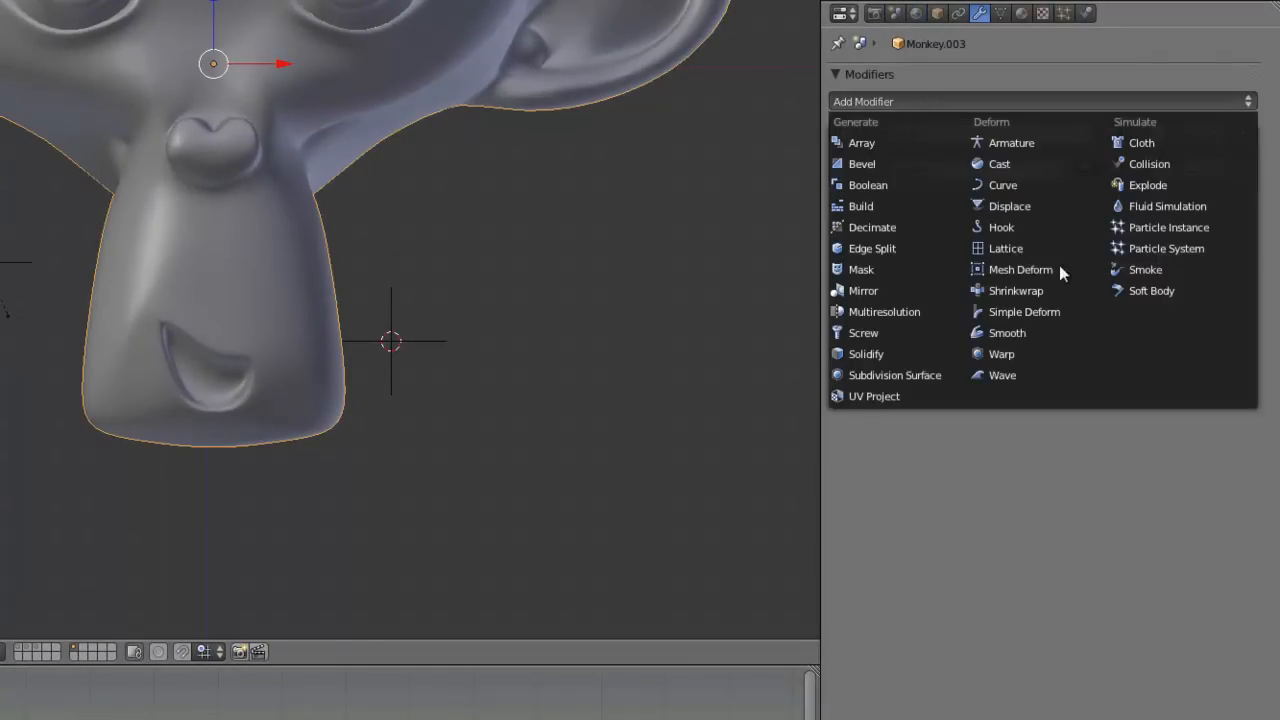
pyautogui.click(1040, 228)
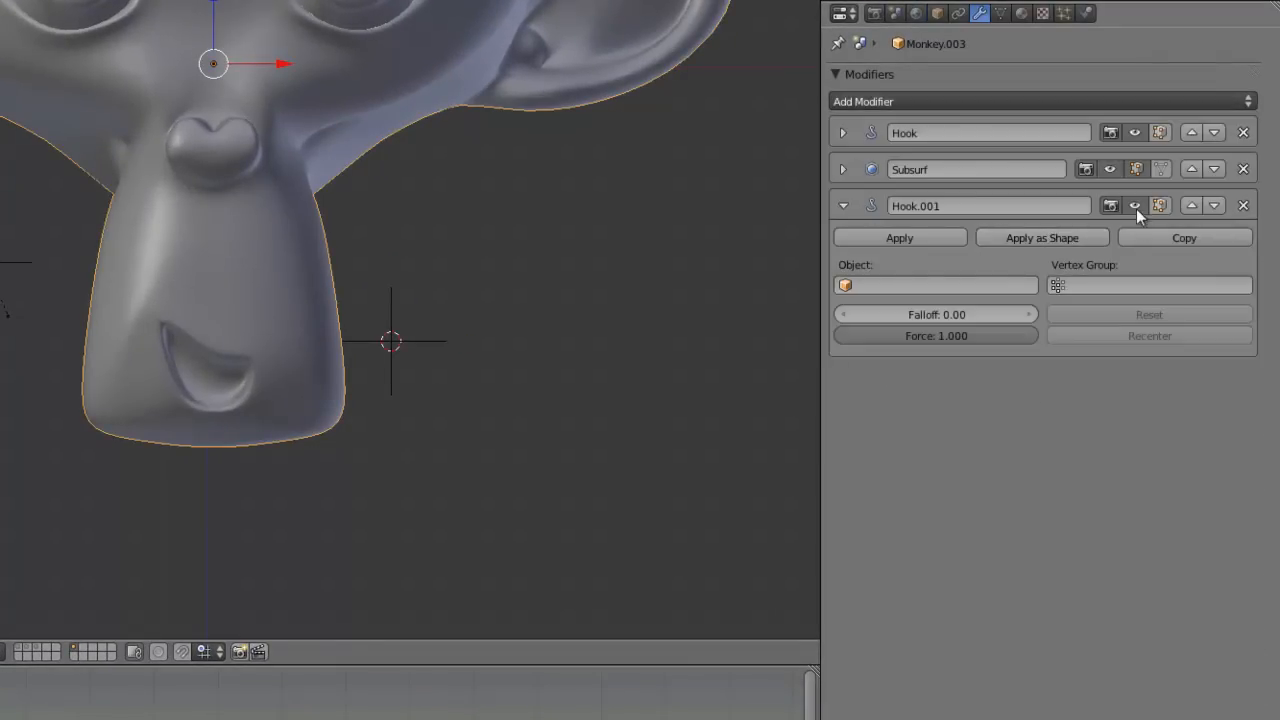
pyautogui.click(1192, 205)
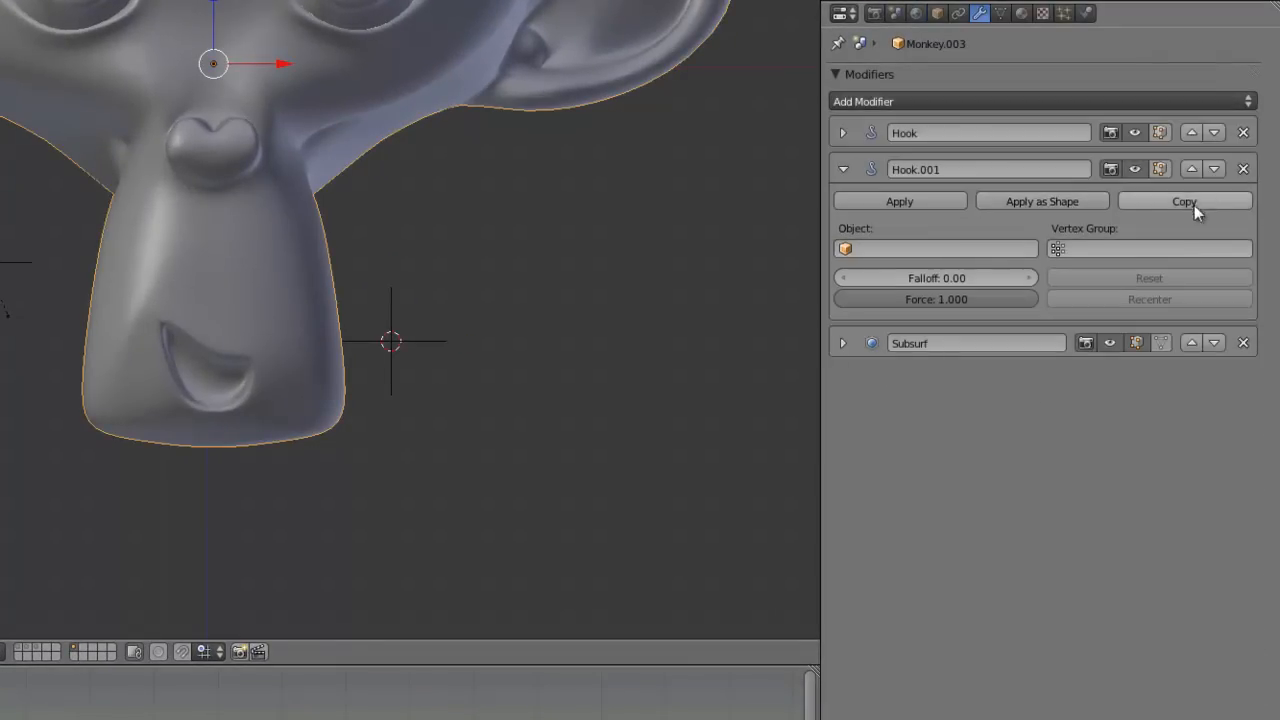
pyautogui.click(914, 248)
pyautogui.click(906, 360)
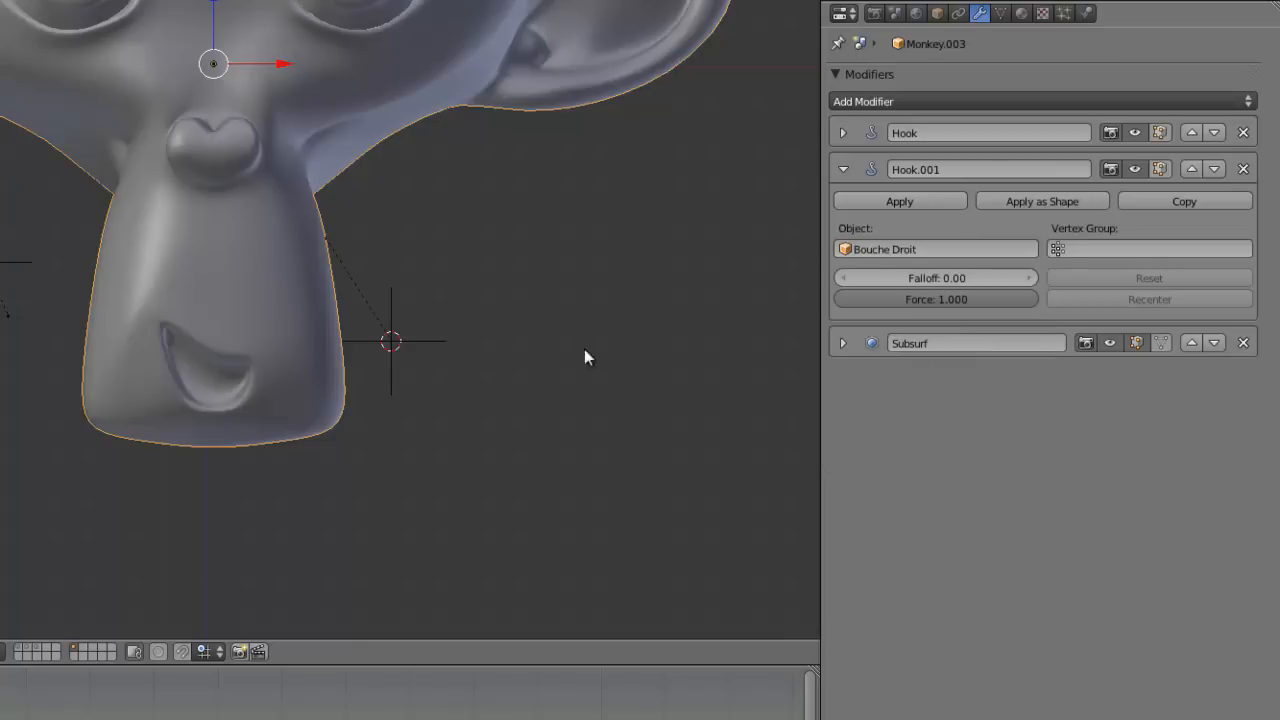
# Step: Assign the three vertices at the mouth corner nearest Bouche Droit to the Hook.001 modifier and return to Object Mode
pyautogui.press('Tab')
pyautogui.scroll(5, 391, 385)
pyautogui.rightClick(363, 517)
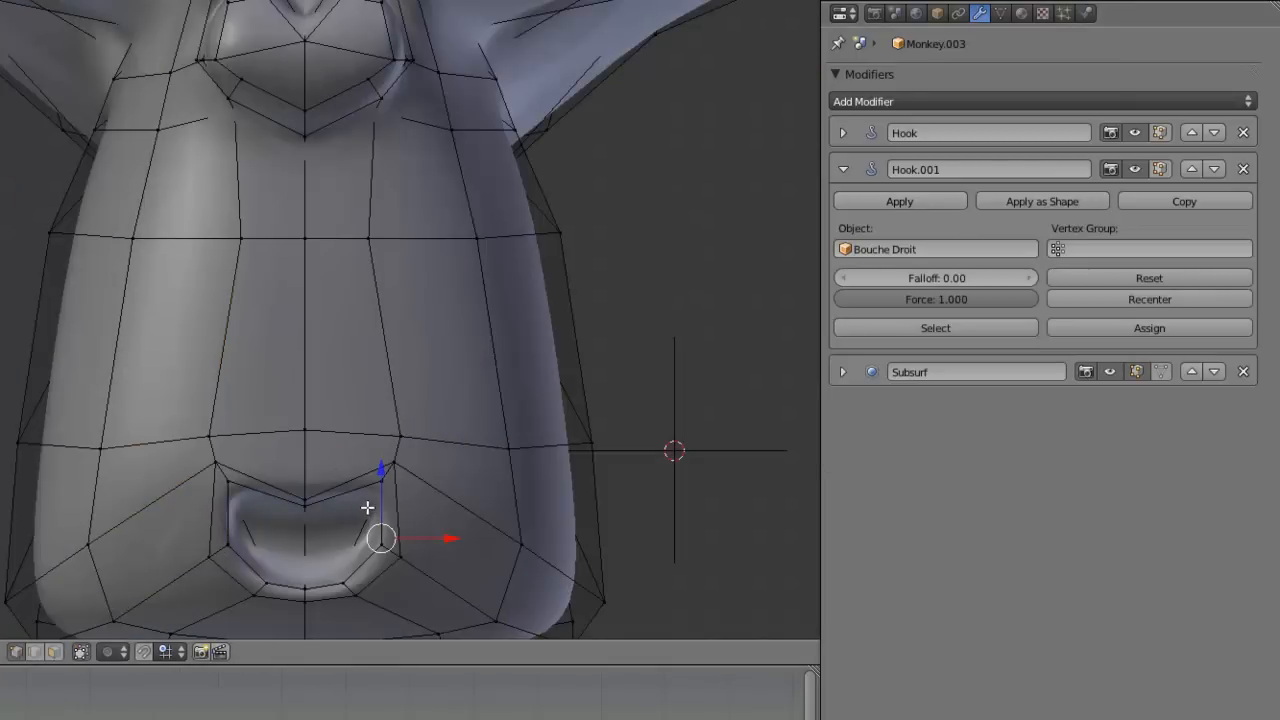
pyautogui.rightClick(367, 506)
pyautogui.keyDown('shift'); pyautogui.rightClick(382, 482); pyautogui.keyUp('shift')
pyautogui.keyDown('shift'); pyautogui.rightClick(394, 461); pyautogui.keyUp('shift')
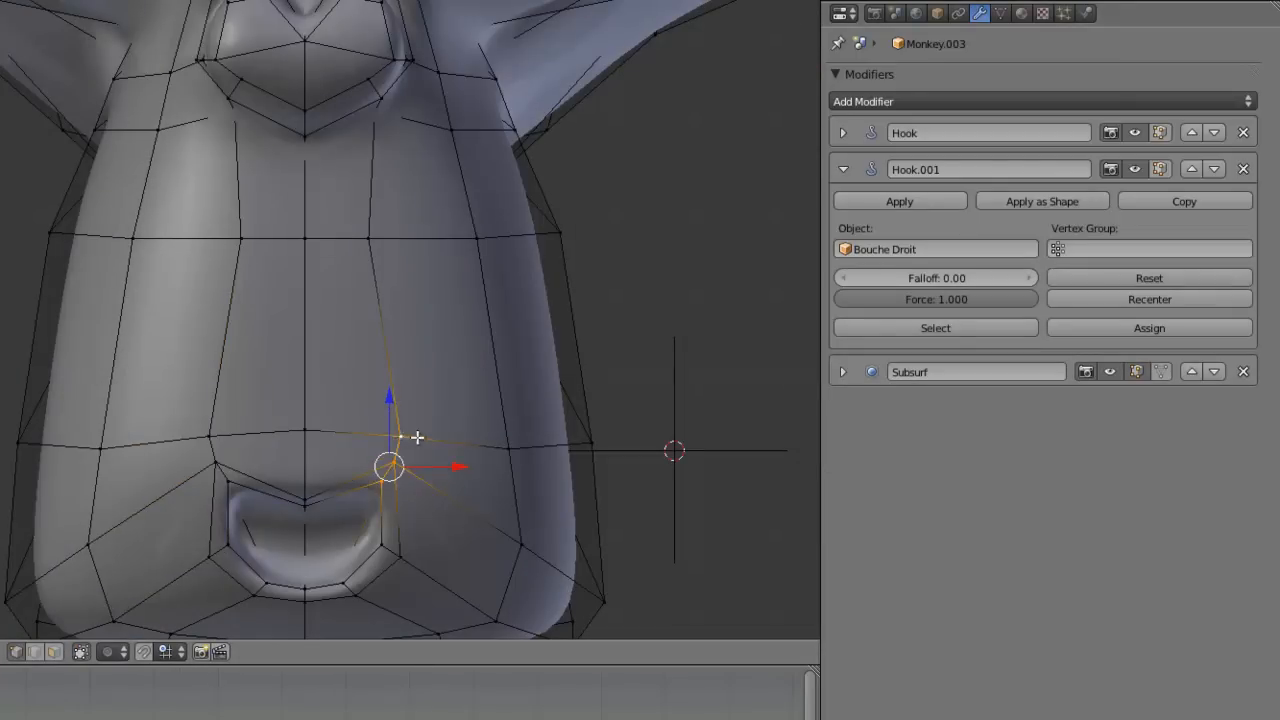
pyautogui.scroll(-4, 417, 434)
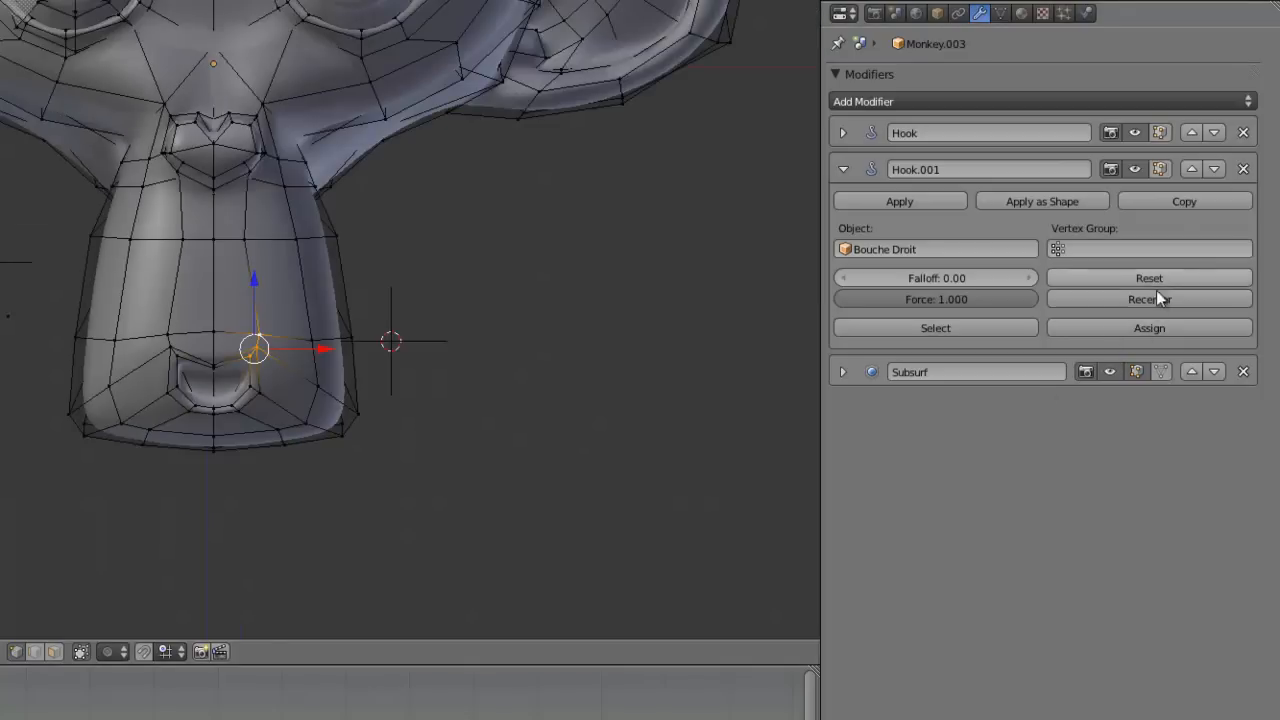
pyautogui.press('Tab')
# Step: Insert a location keyframe for the Bouche Droit empty at frame 0 and collapse both empties' animation channels
pyautogui.rightClick(399, 353)
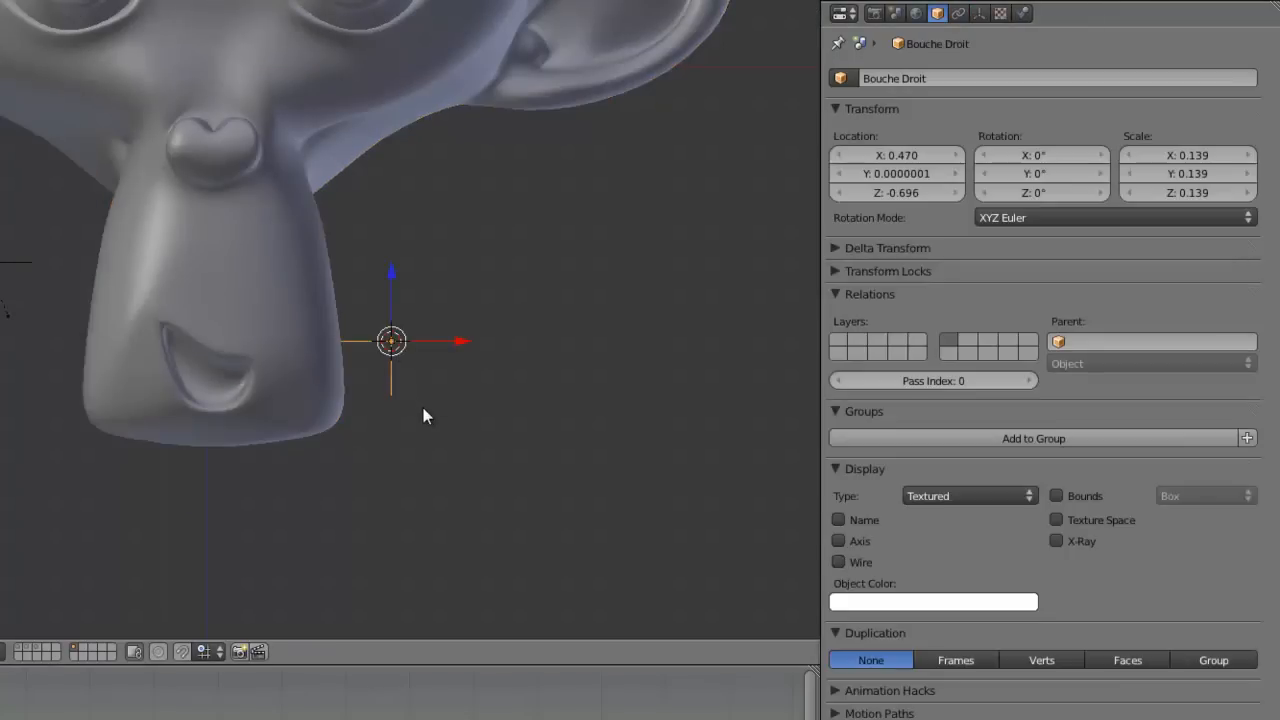
pyautogui.scroll(-2, 425, 408)
pyautogui.scroll(1, 425, 408)
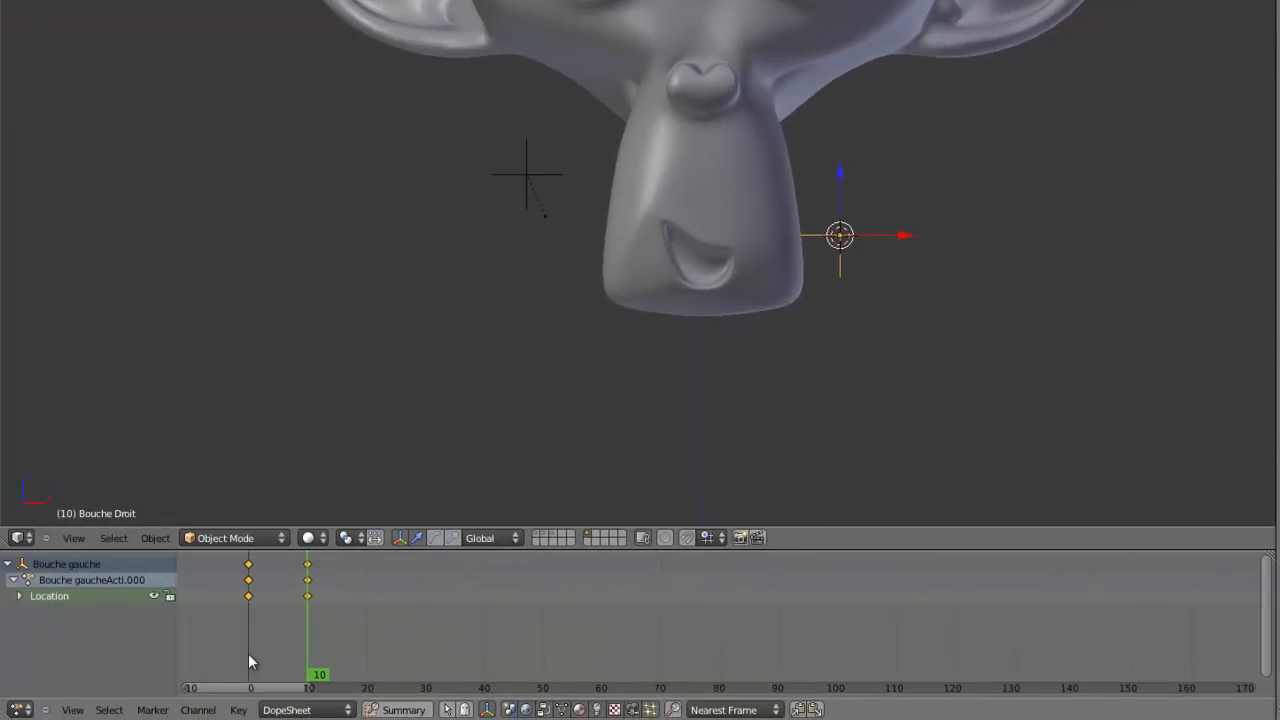
pyautogui.click(248, 653)
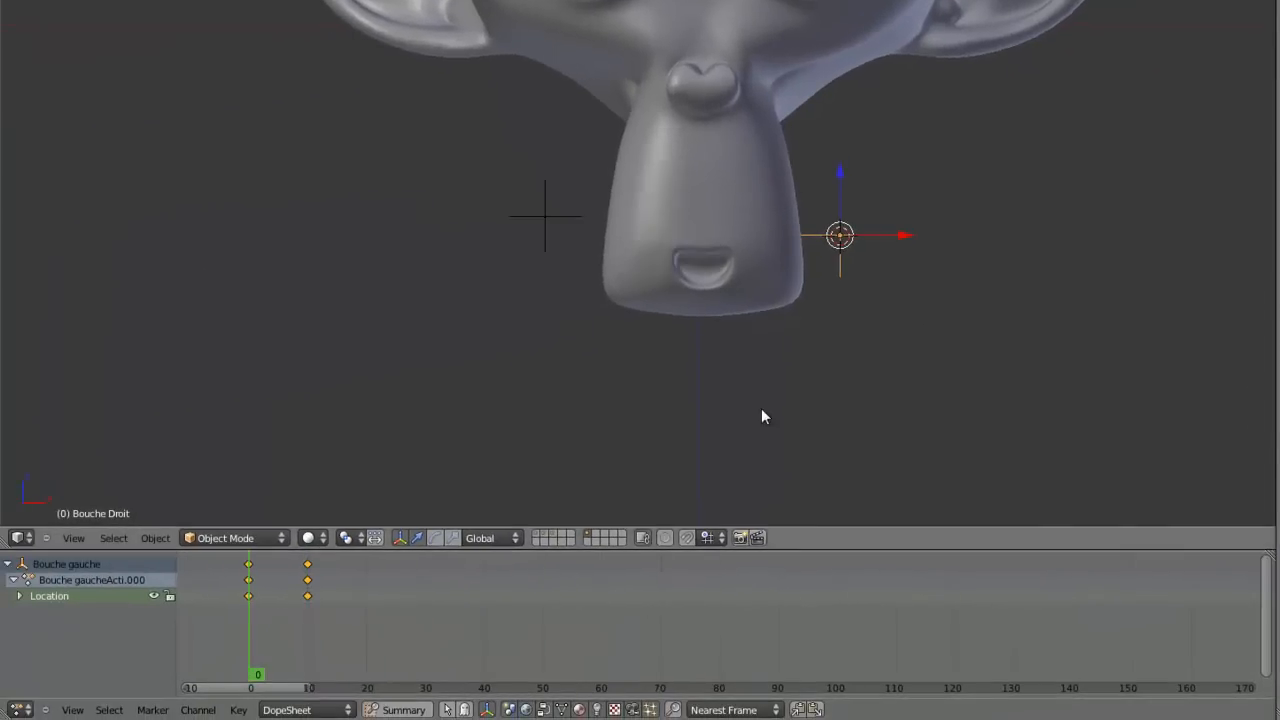
pyautogui.press('i')
pyautogui.click(877, 326)
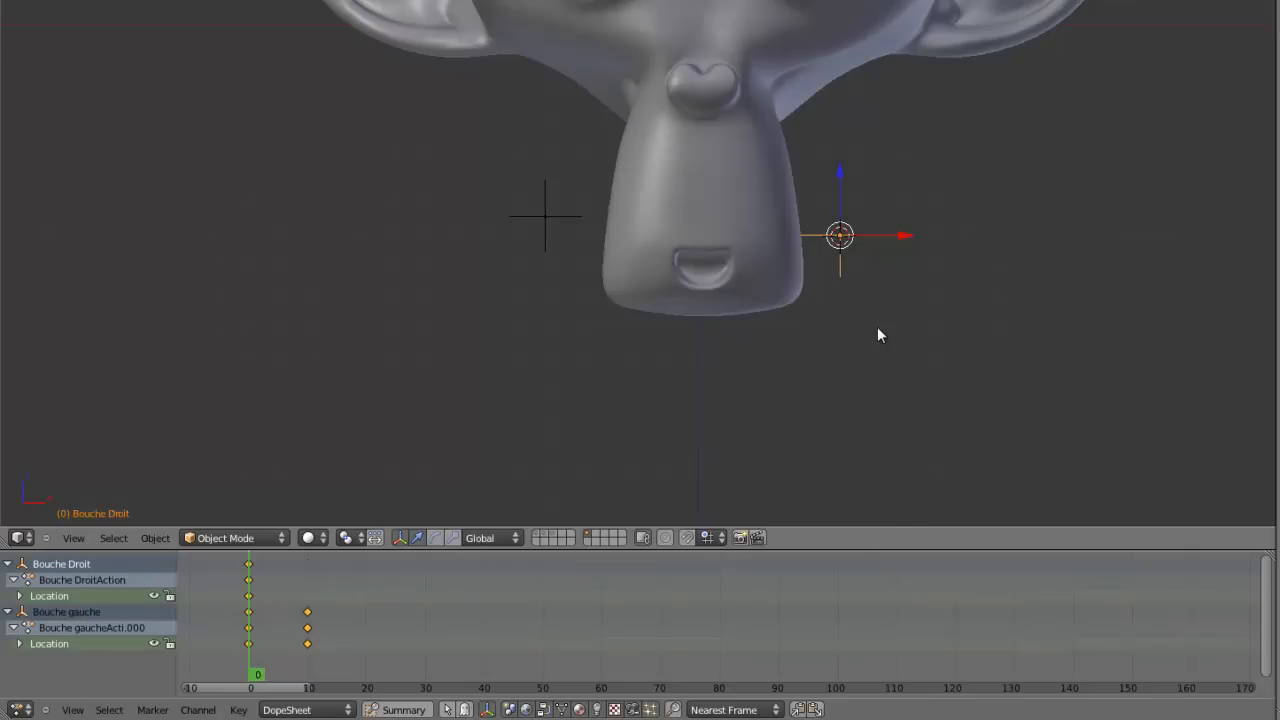
pyautogui.click(7, 564)
pyautogui.click(7, 580)
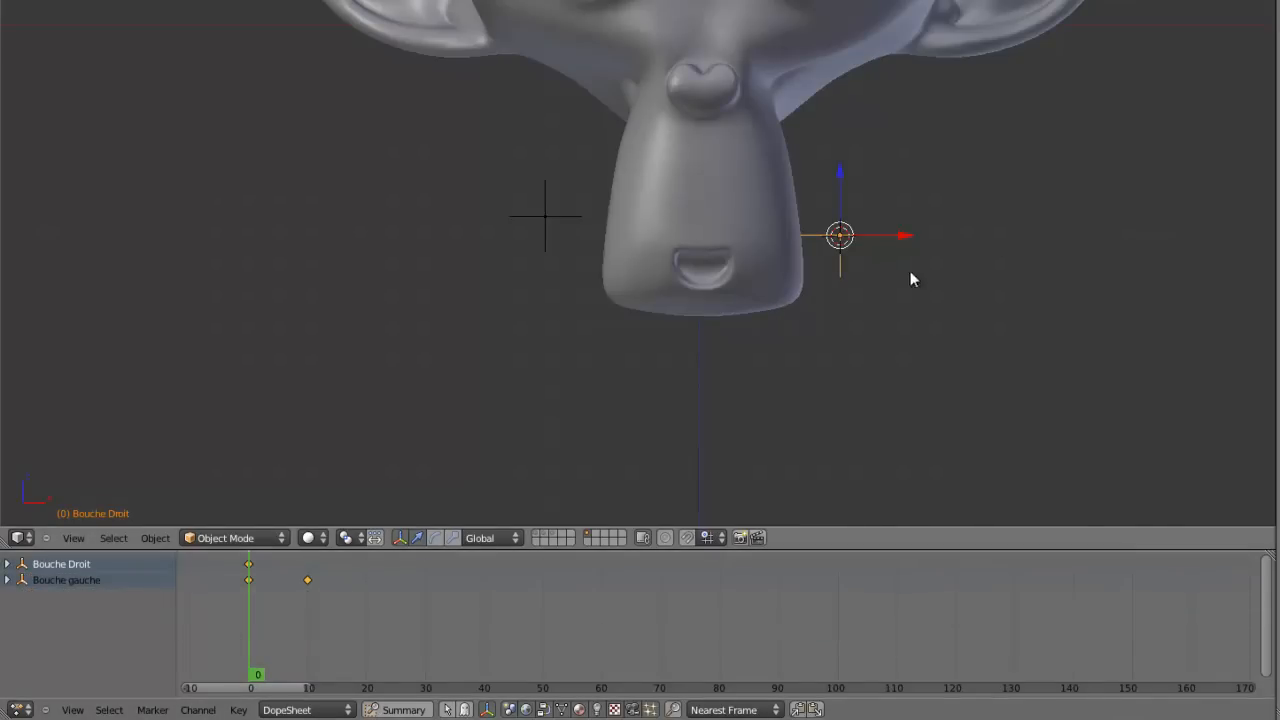
# Step: At frame 10, move Bouche Droit about 0.14 units up and outward and insert a location keyframe
pyautogui.click(306, 616)
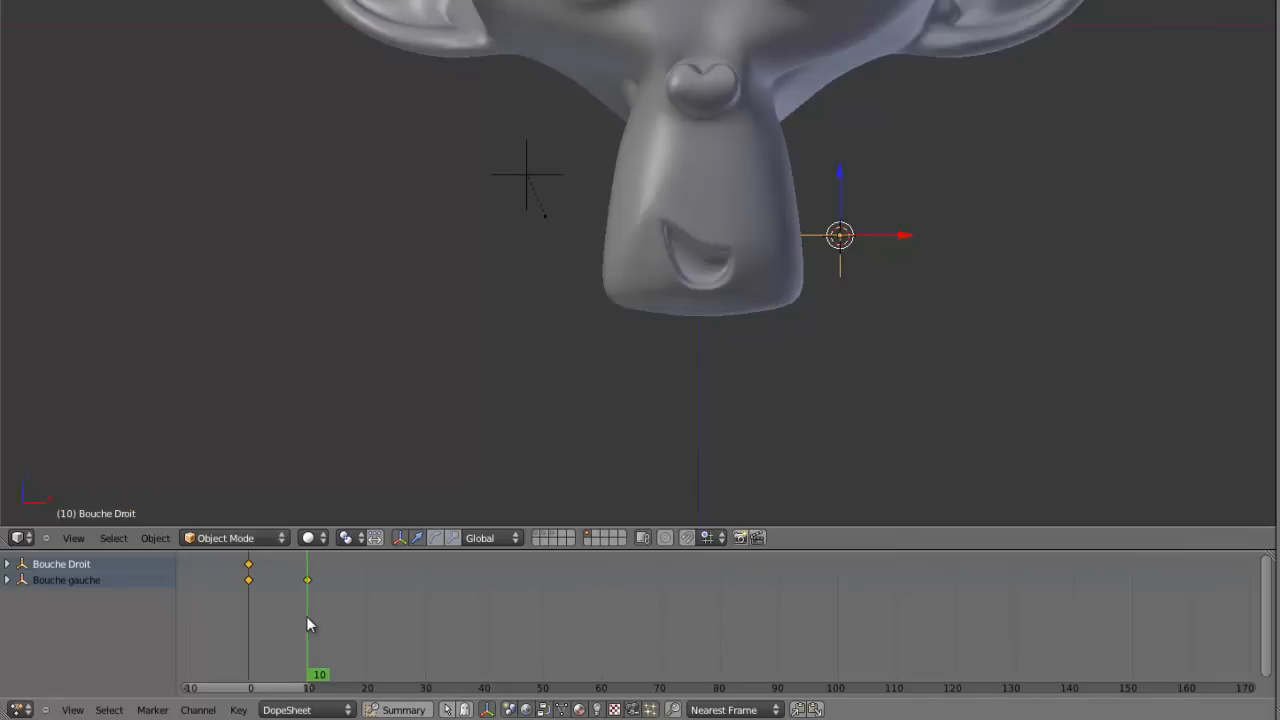
pyautogui.press('g')
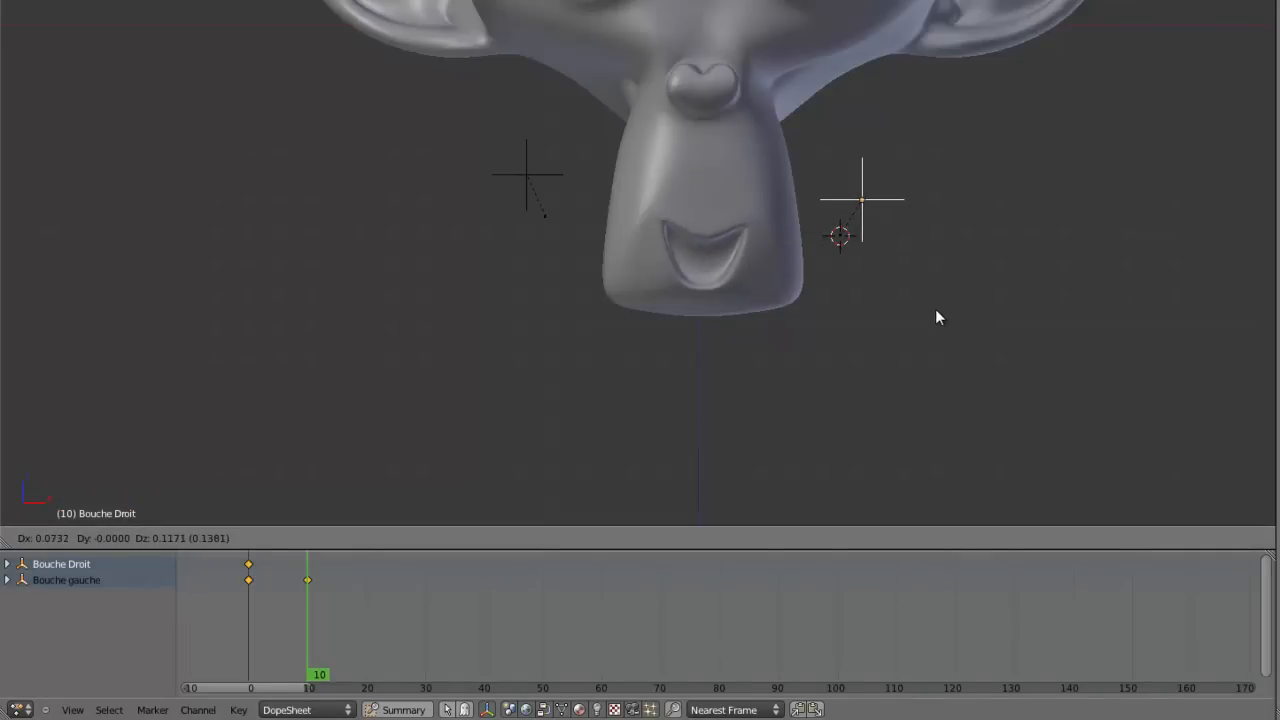
pyautogui.click(933, 314)
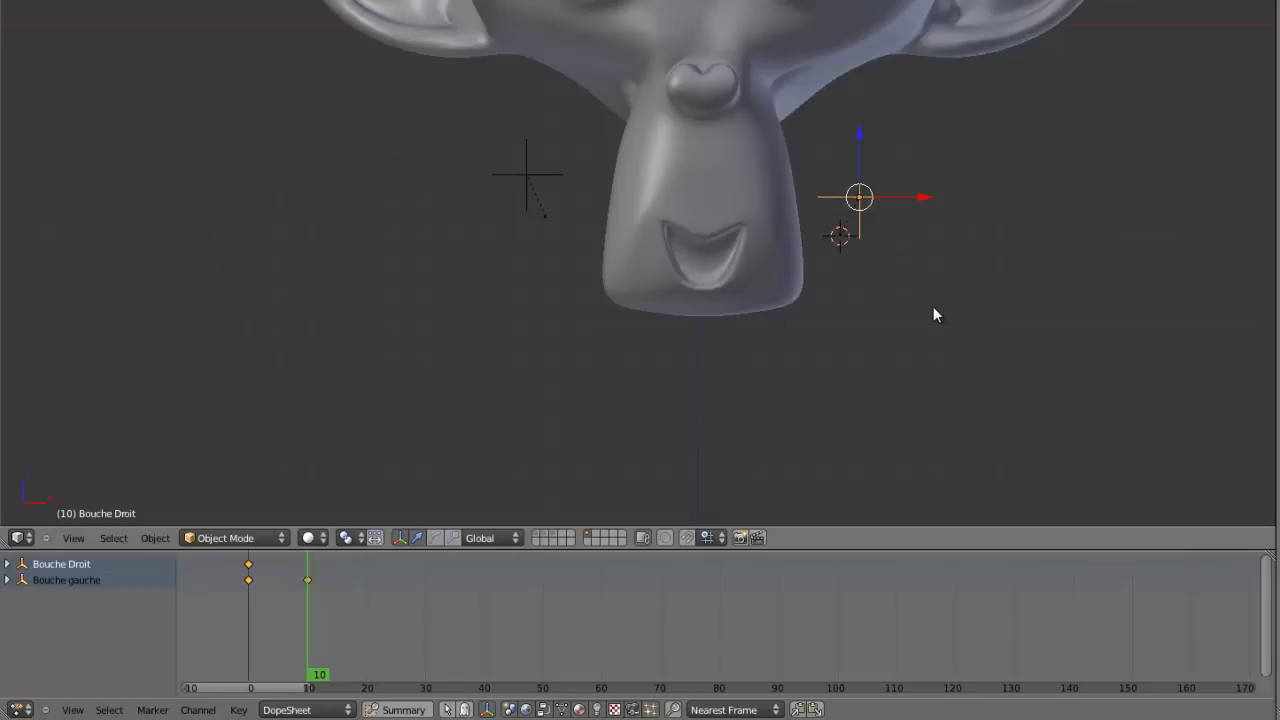
pyautogui.press('i')
pyautogui.click(933, 309)
# Step: Play the animation from the start to examine the mouth's smile motion, and stop the playback
pyautogui.moveTo(320, 671); pyautogui.dragTo(251, 671)
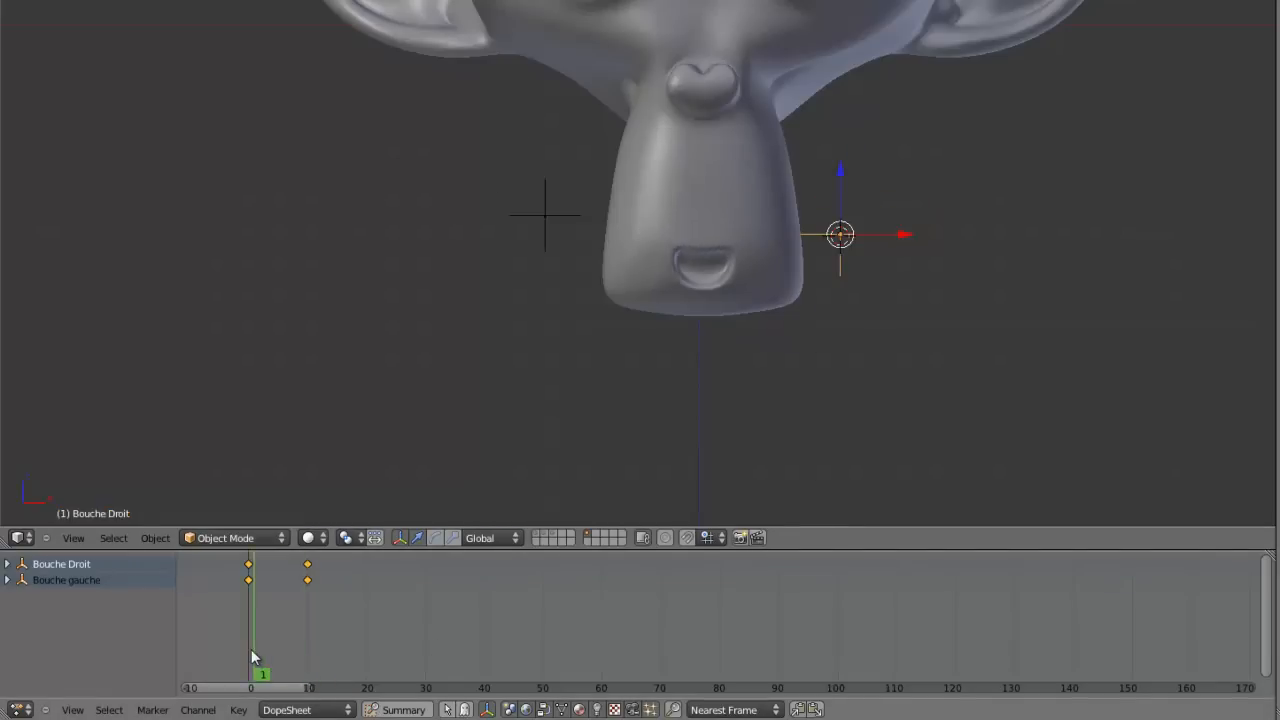
pyautogui.hotkey('alt', 'a')
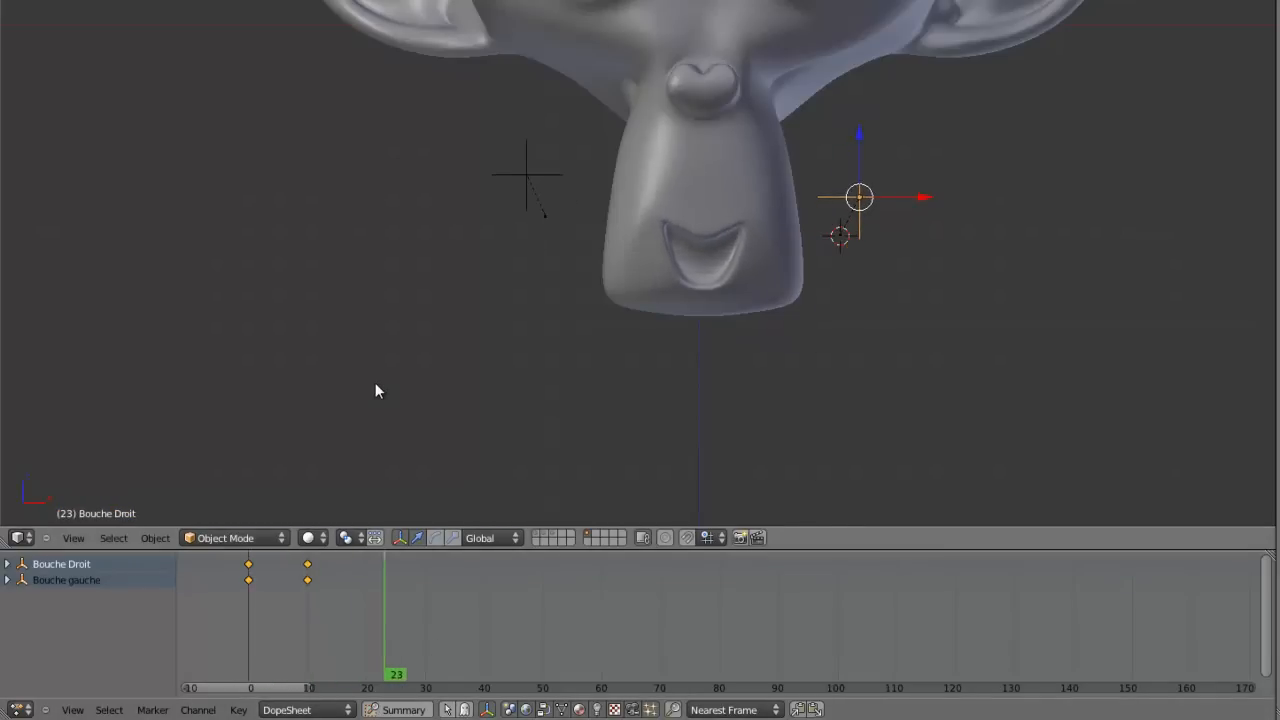
pyautogui.scroll(-3, 521, 250)
pyautogui.scroll(3, 623, 137)
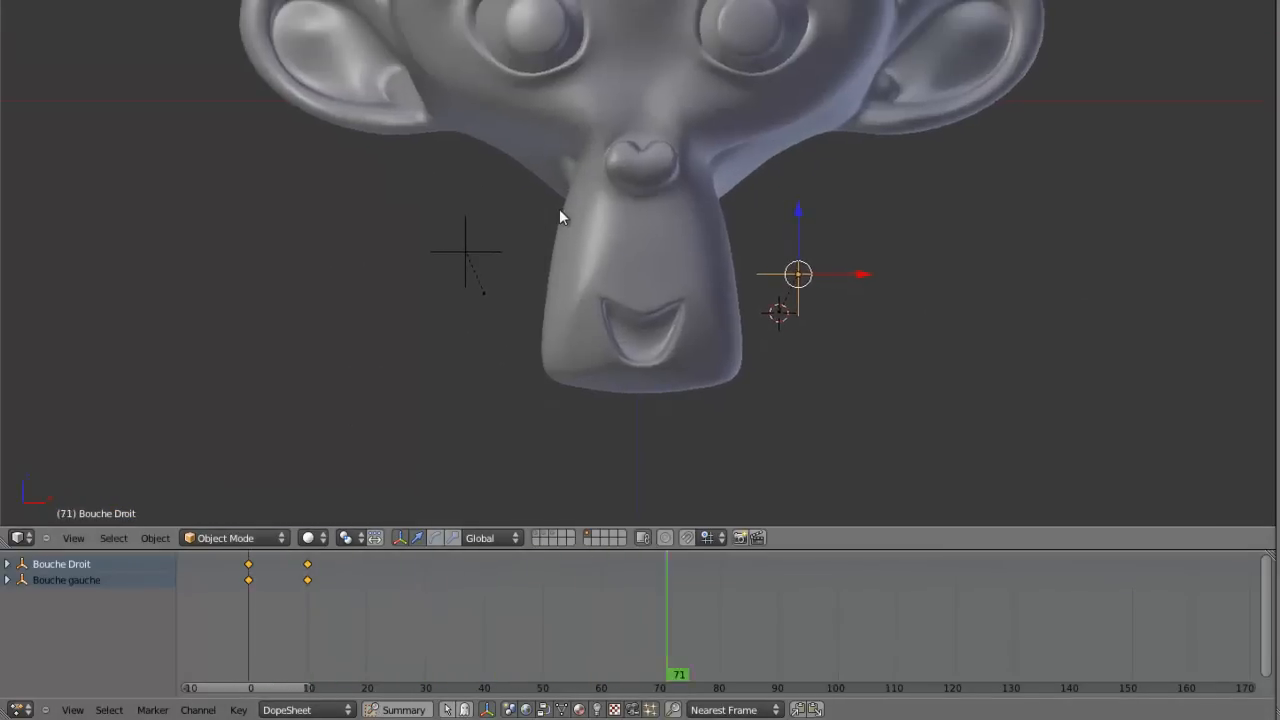
pyautogui.scroll(-3, 560, 214)
pyautogui.press('Escape')
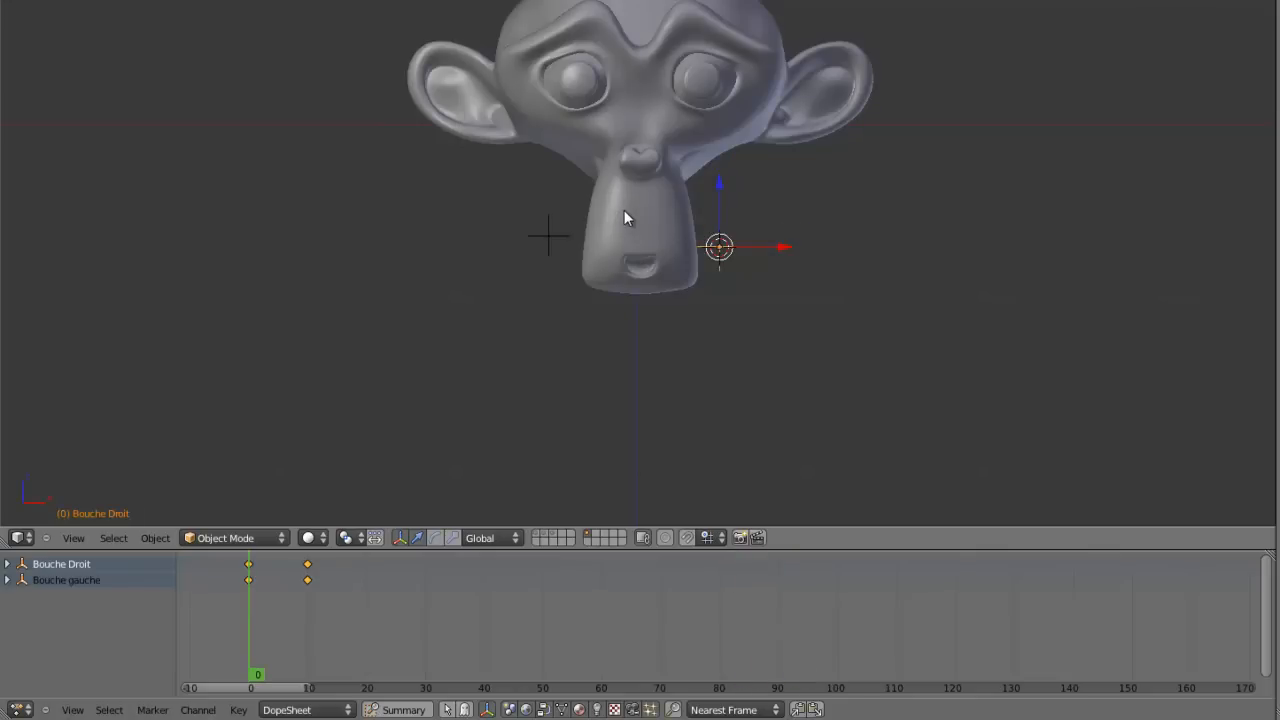
# Step: Replay the mouth's smile animation from frame 0 and stop the playback
pyautogui.hotkey('alt', 'a')
pyautogui.press('Escape')
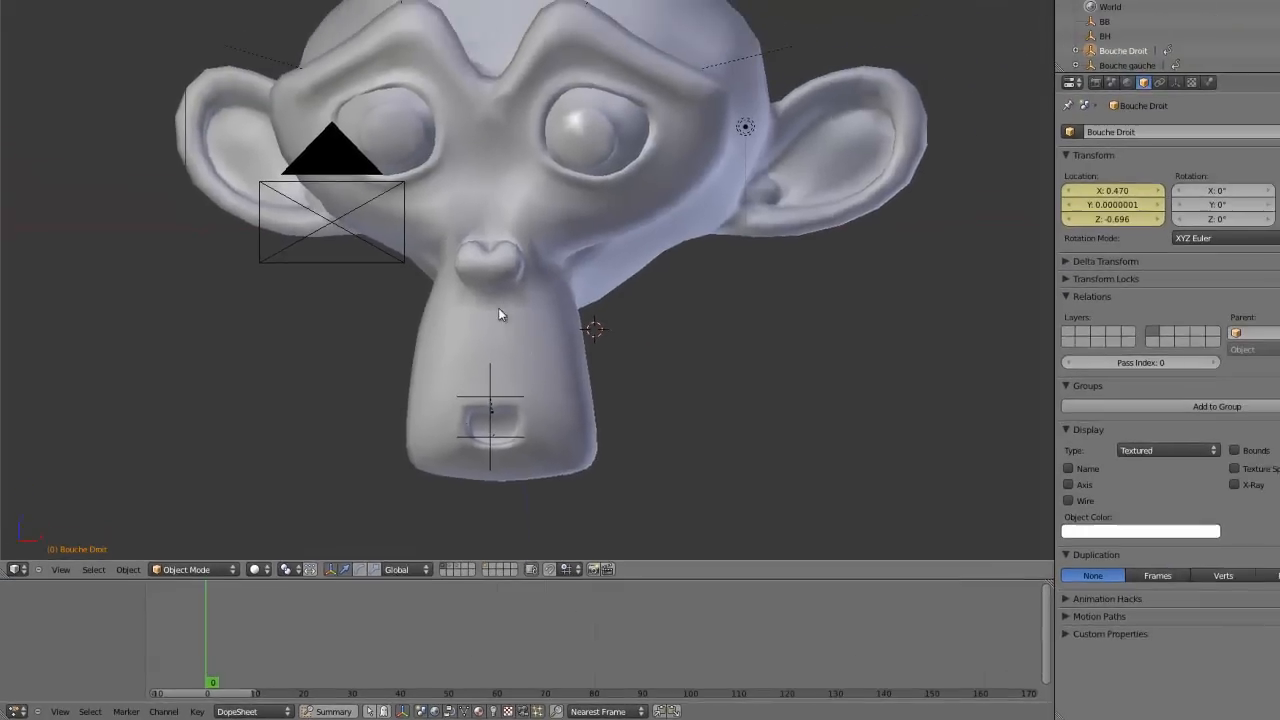
# Step: Display the layer holding the fully rigged monkey's control empties, hide the sphere's layer, and view the face through the camera
pyautogui.keyDown('shift'); pyautogui.scroll(3, 630, 231); pyautogui.keyUp('shift')
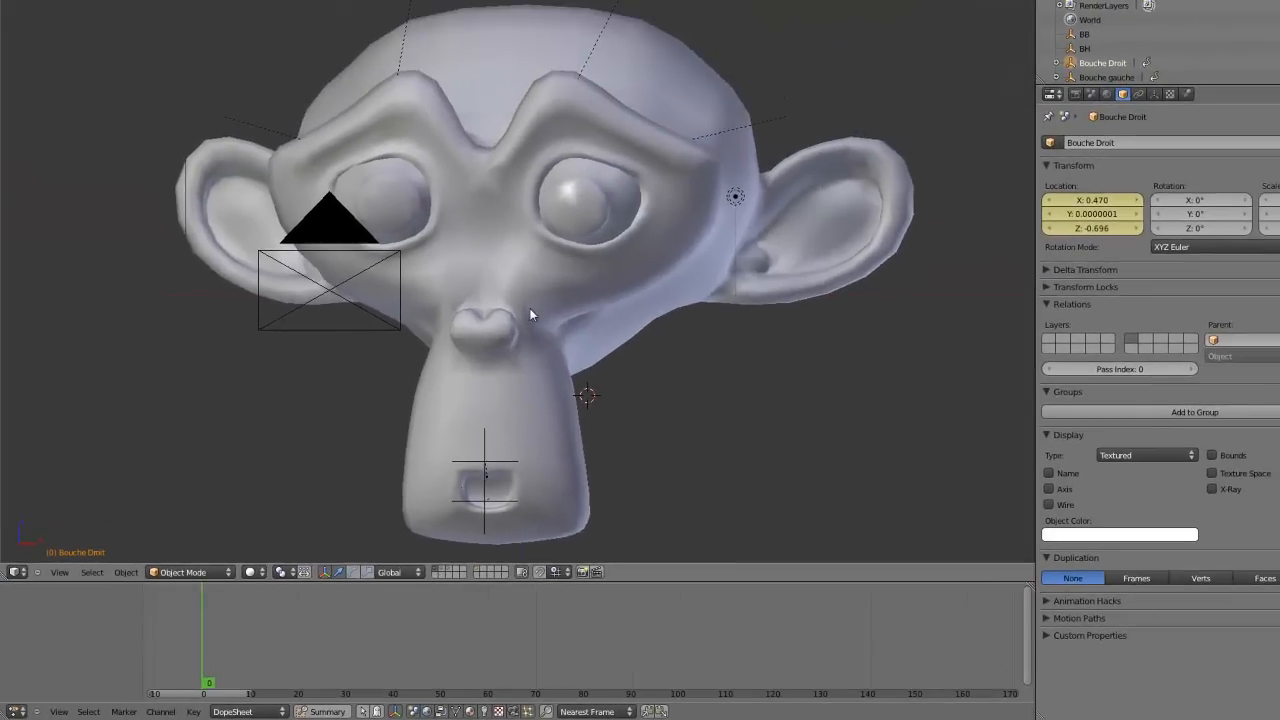
pyautogui.scroll(-4, 624, 229)
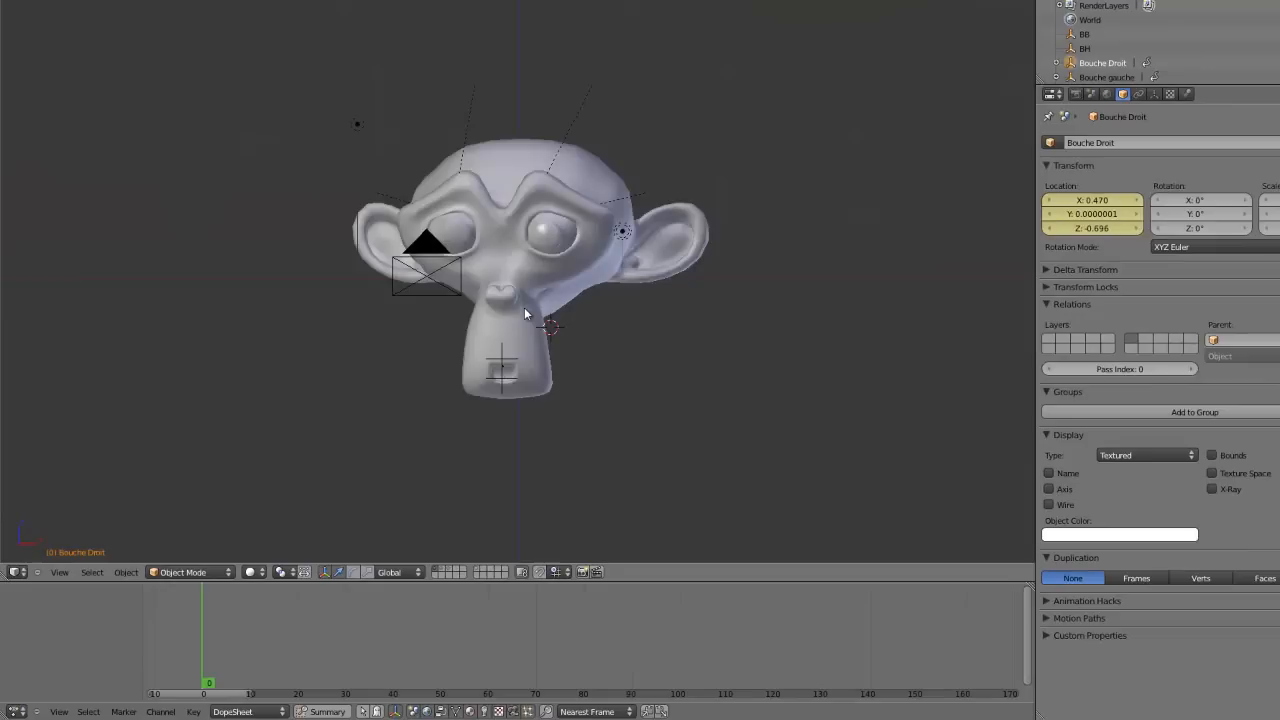
pyautogui.keyDown('shift'); pyautogui.click(450, 572); pyautogui.keyUp('shift')
pyautogui.keyDown('shift'); pyautogui.click(450, 572); pyautogui.keyUp('shift')
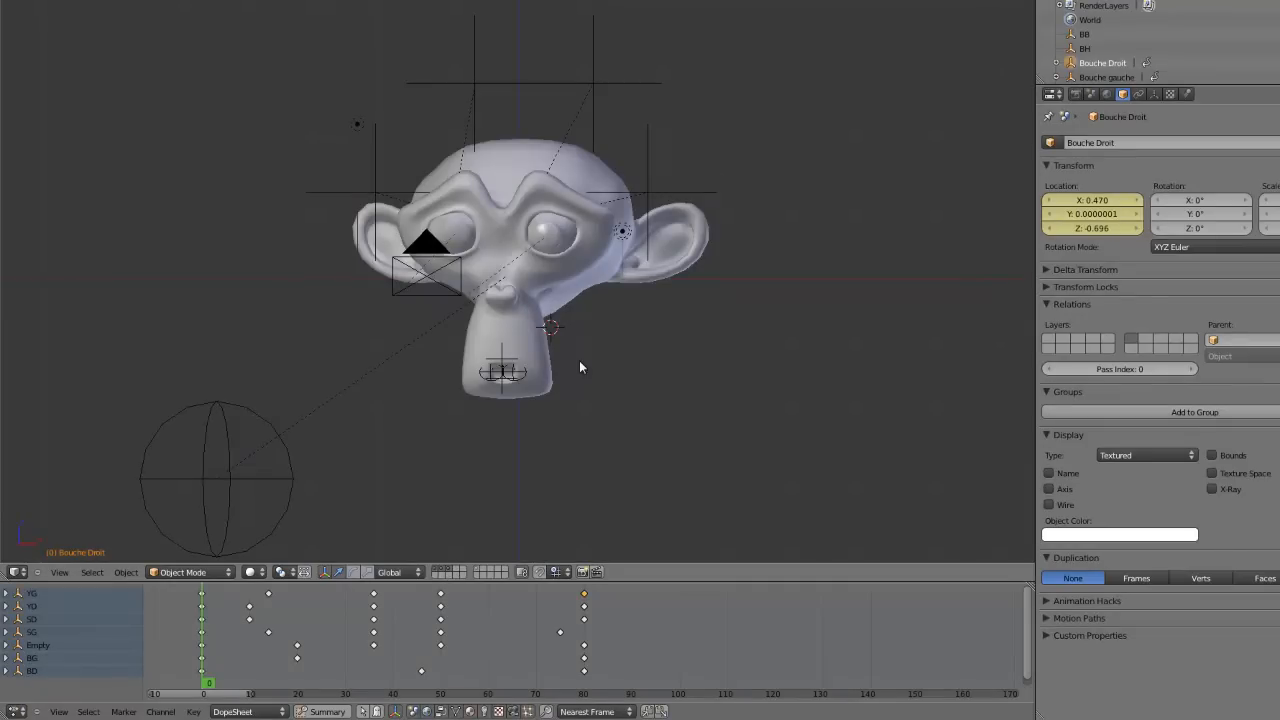
pyautogui.keyDown('shift'); pyautogui.click(454, 573); pyautogui.keyUp('shift')
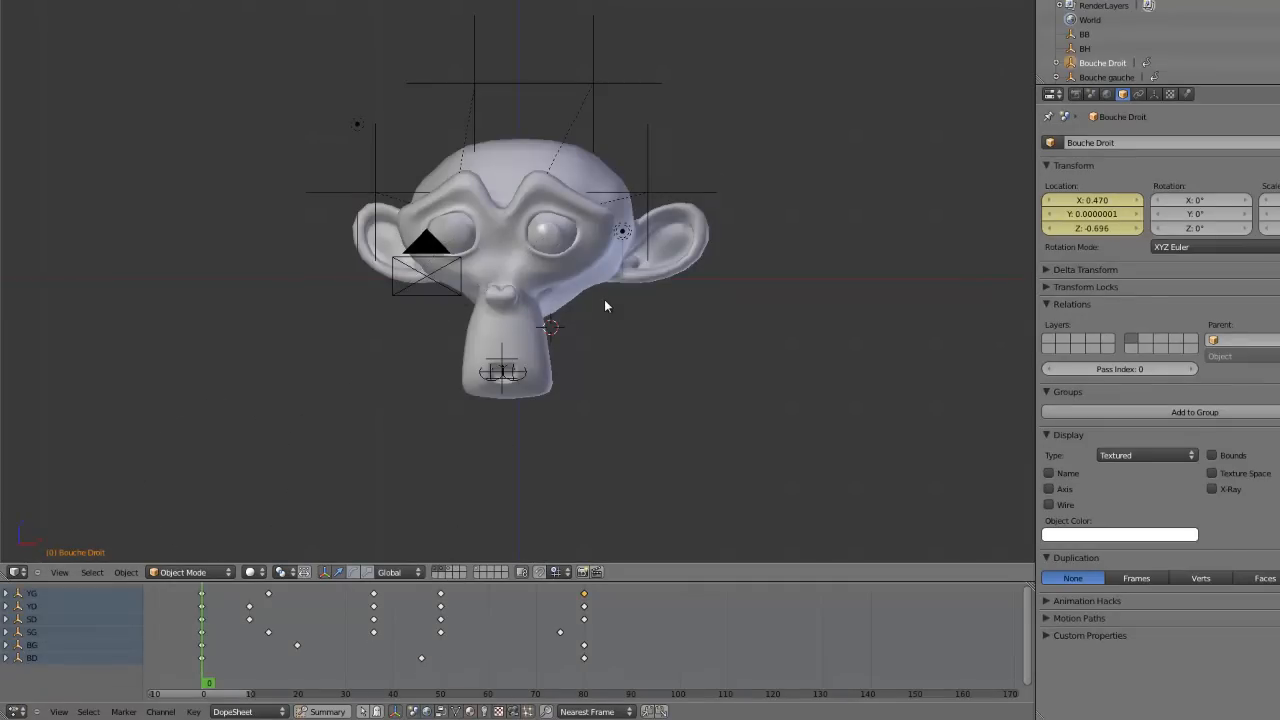
pyautogui.press('KP_0')
pyautogui.scroll(-3, 488, 298)
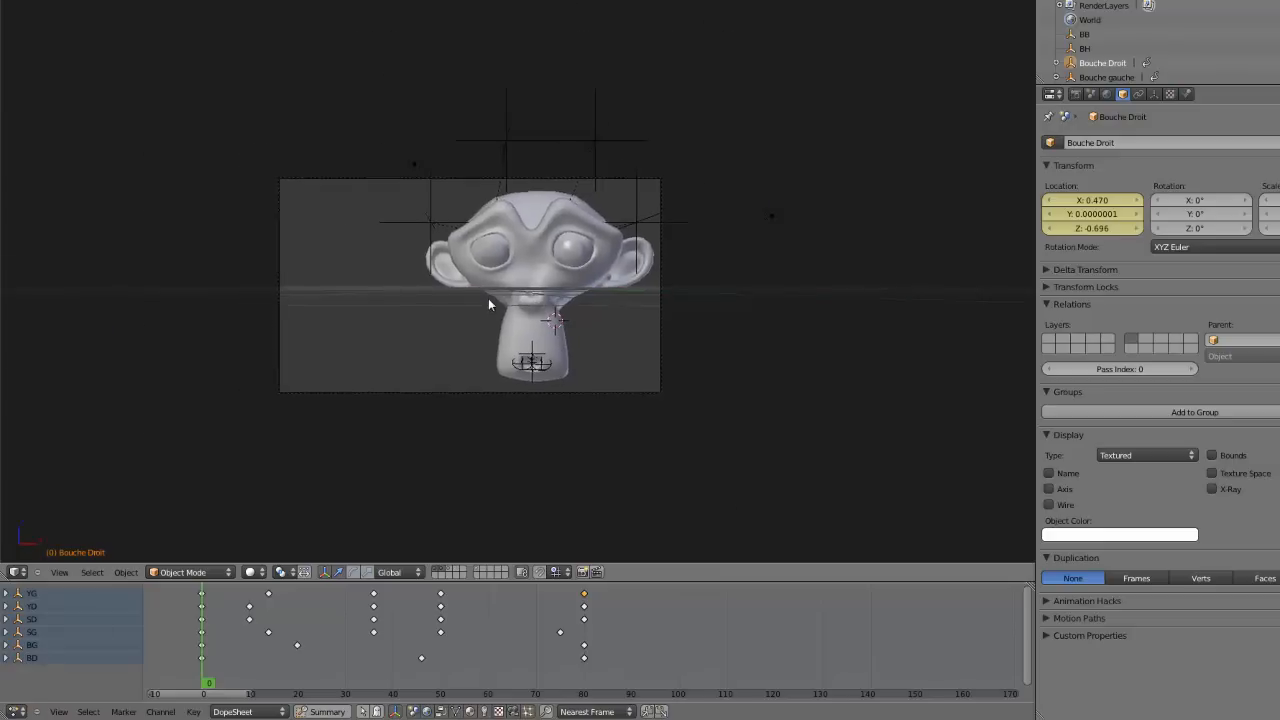
pyautogui.keyDown('shift'); pyautogui.moveTo(488, 298); pyautogui.dragTo(483, 283, button='middle'); pyautogui.keyUp('shift')
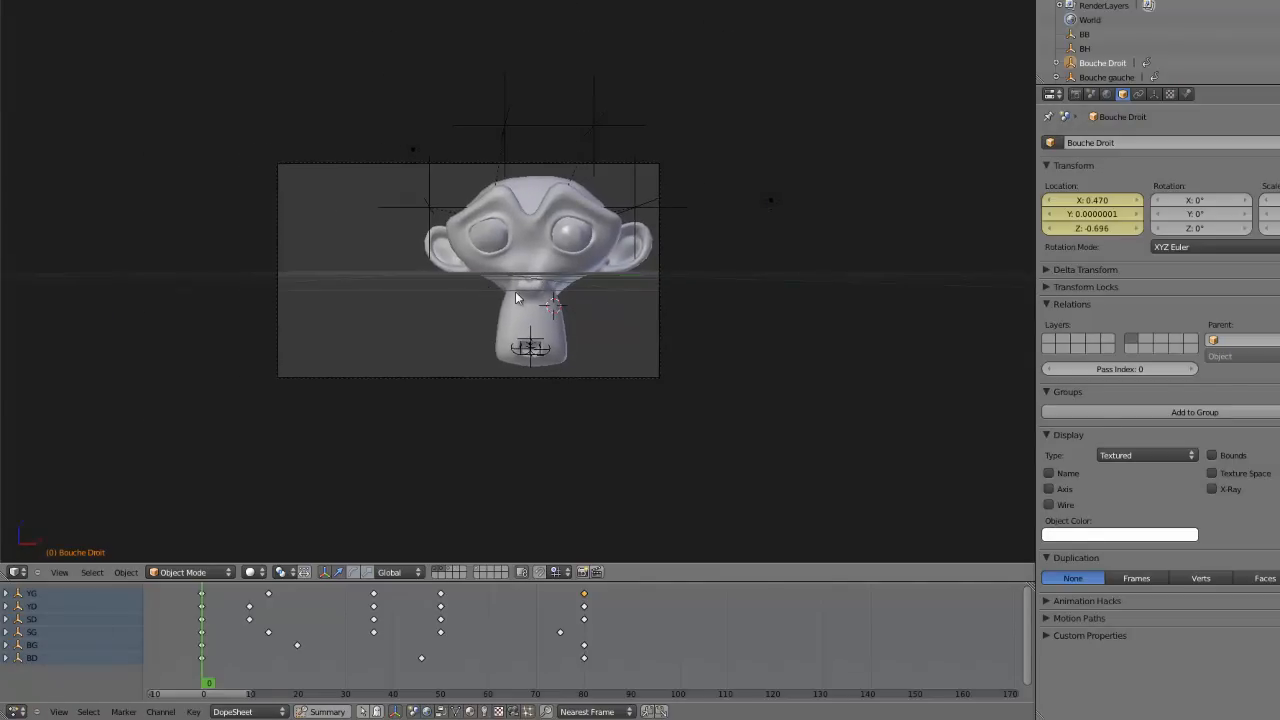
pyautogui.scroll(4, 515, 291)
pyautogui.scroll(-3, 515, 291)
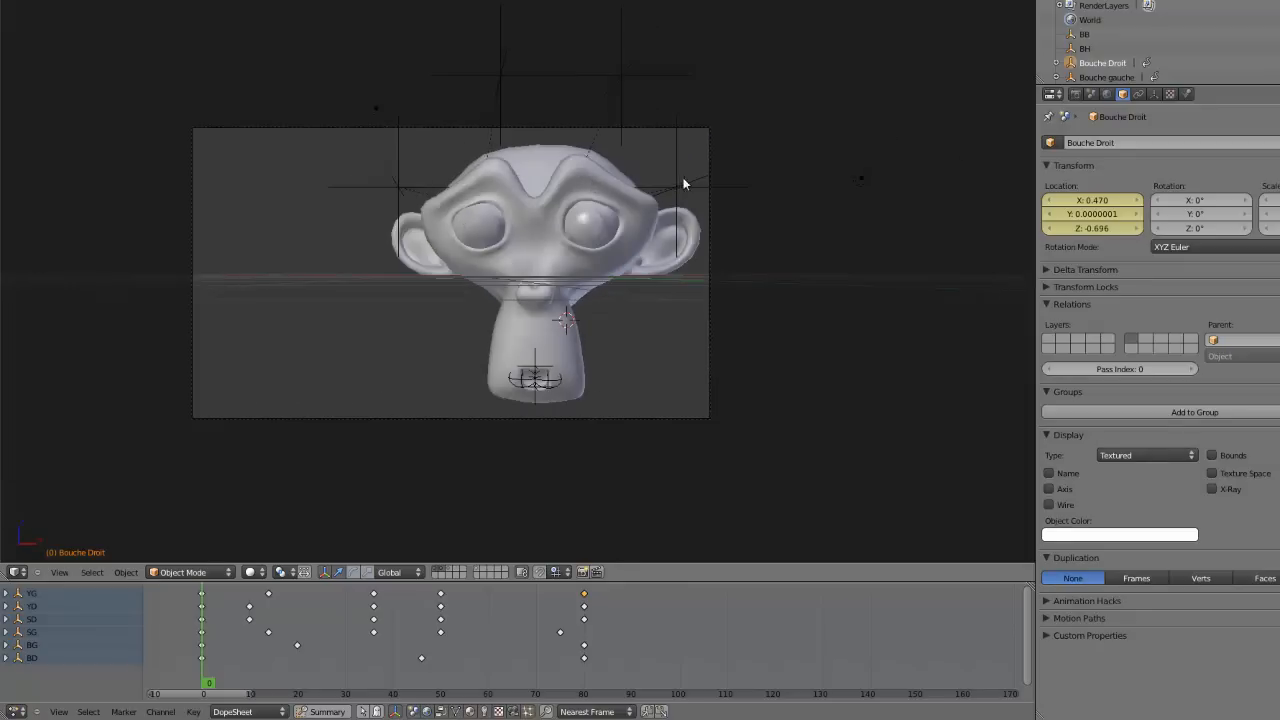
# Step: Select the eyebrow empties SG and SD and the mouth empties BG and BD one by one to identify the face controls
pyautogui.rightClick(500, 77)
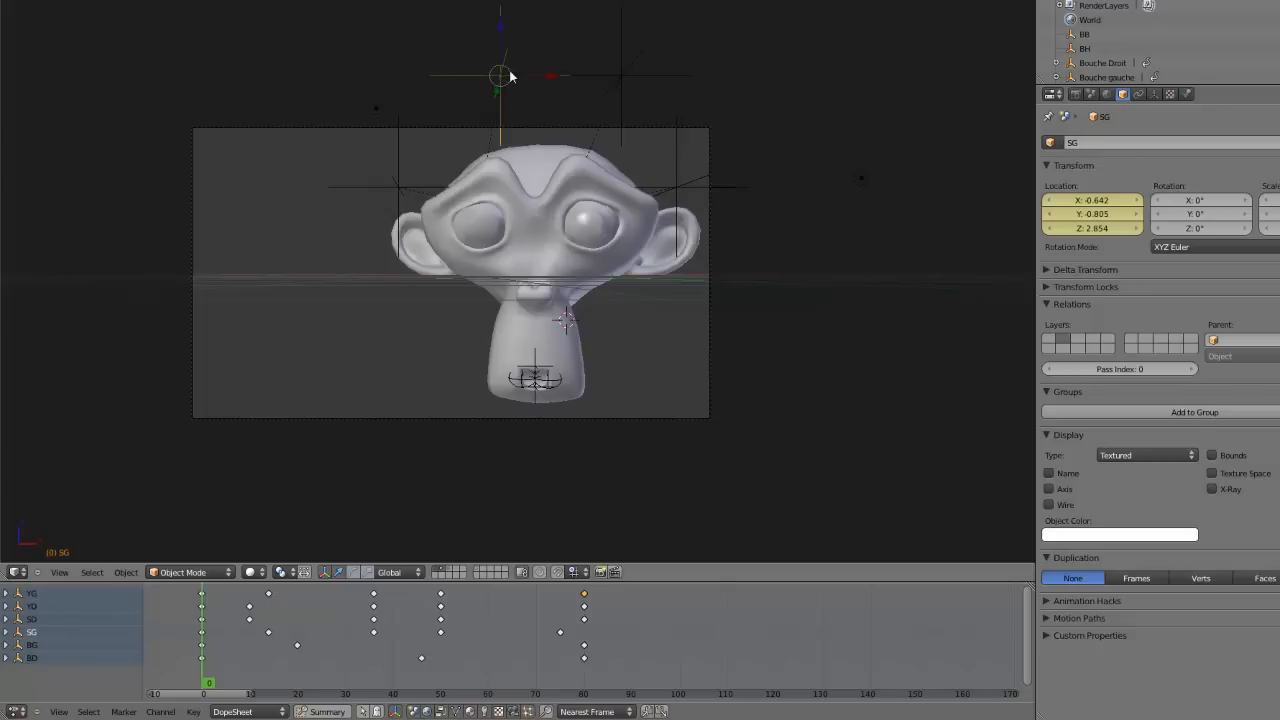
pyautogui.rightClick(636, 73)
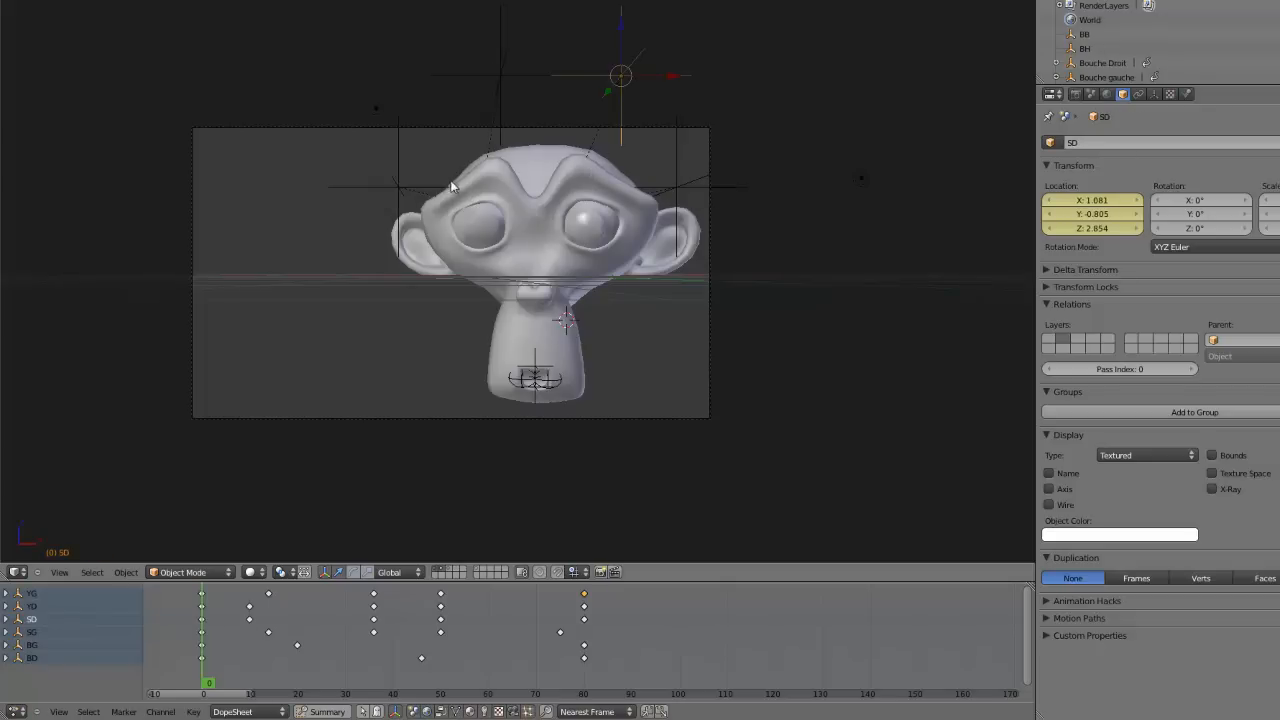
pyautogui.rightClick(522, 380)
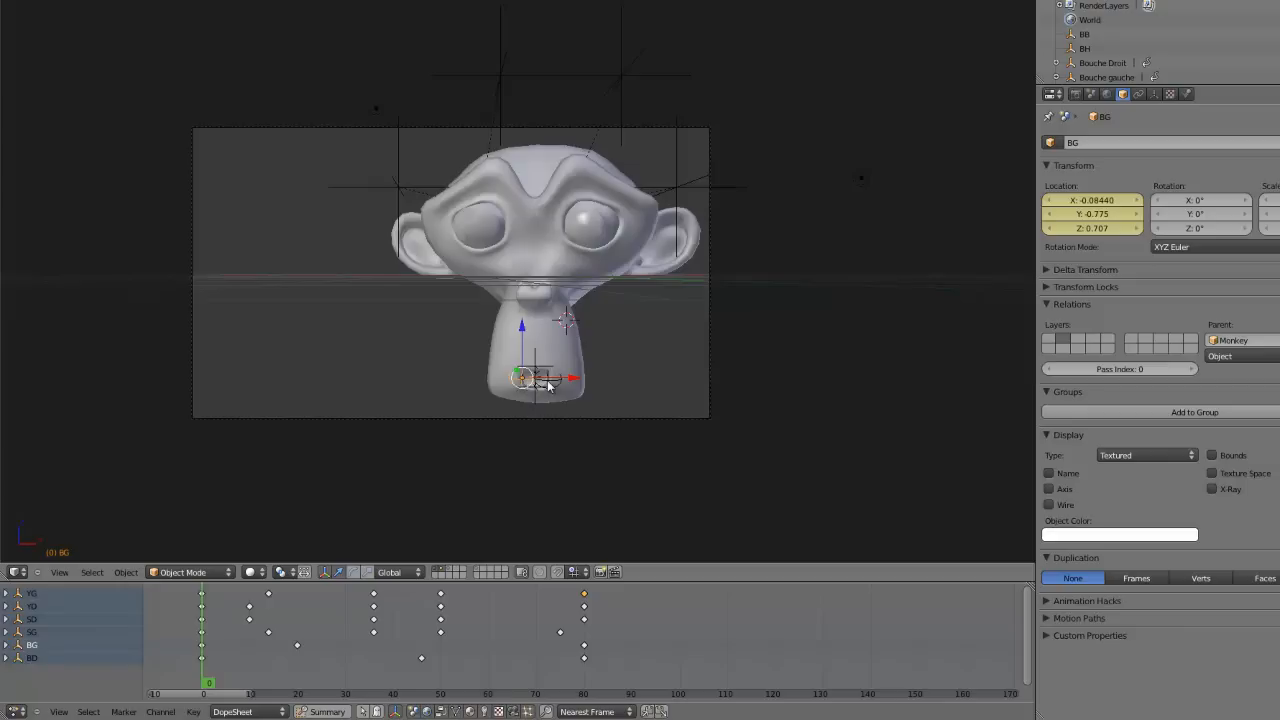
pyautogui.rightClick(553, 385)
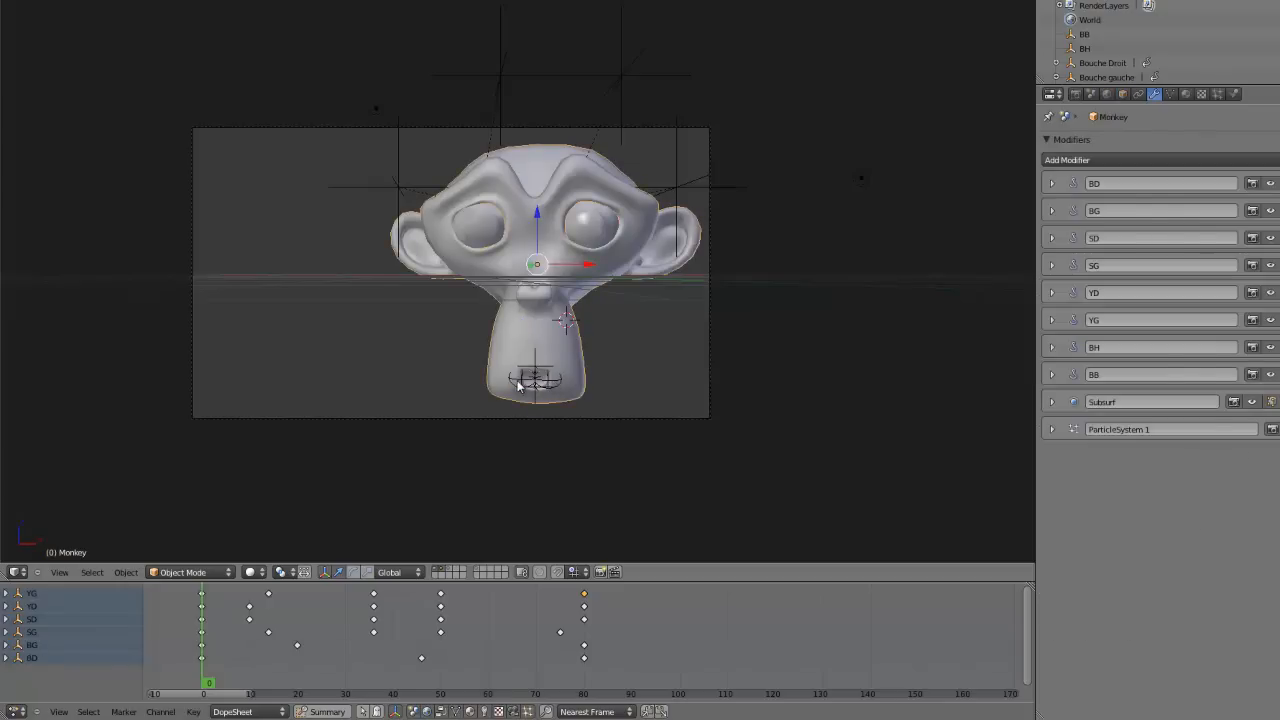
pyautogui.rightClick(550, 383)
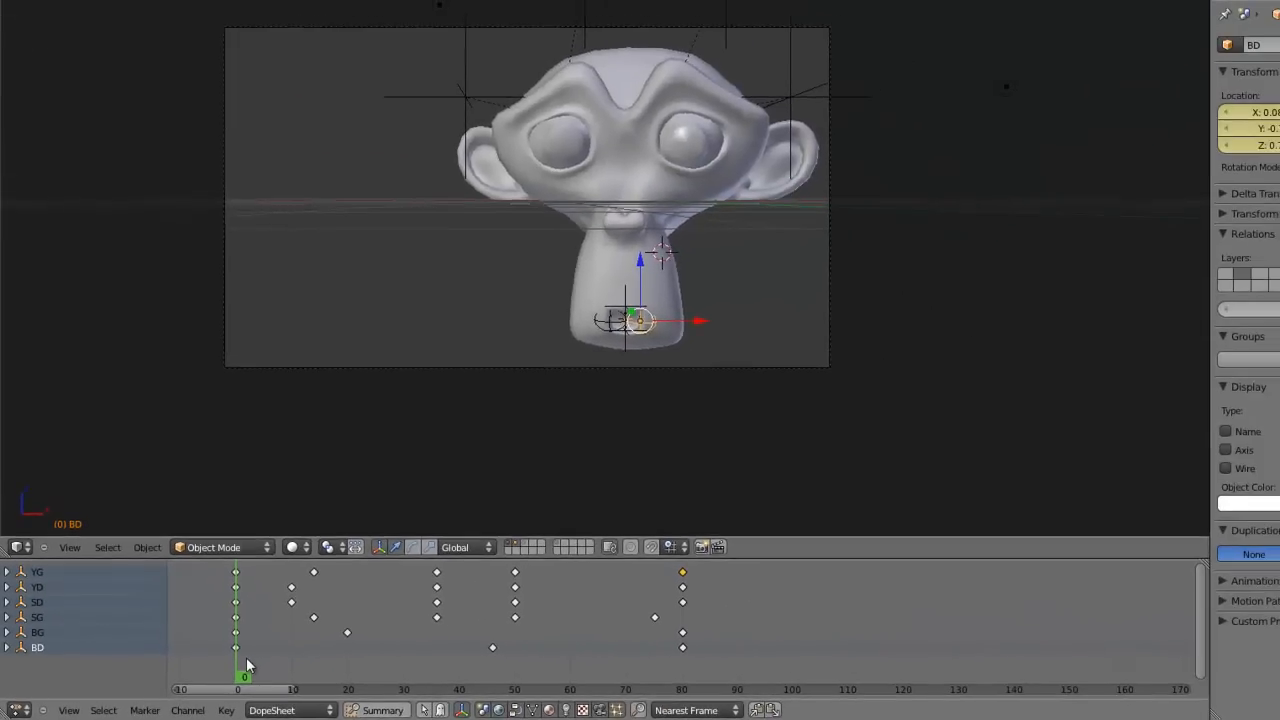
# Step: Scrub through the timeline and play the complete facial animation twice to examine the mouth and eyebrow motion, stopping each playback
pyautogui.moveTo(296, 652); pyautogui.dragTo(430, 643)
pyautogui.moveTo(357, 662)
pyautogui.mouseDown()
pyautogui.moveTo(664, 648)
pyautogui.moveTo(467, 645)
pyautogui.mouseUp()
pyautogui.moveTo(353, 638); pyautogui.dragTo(215, 643)
pyautogui.hotkey('alt', 'a')
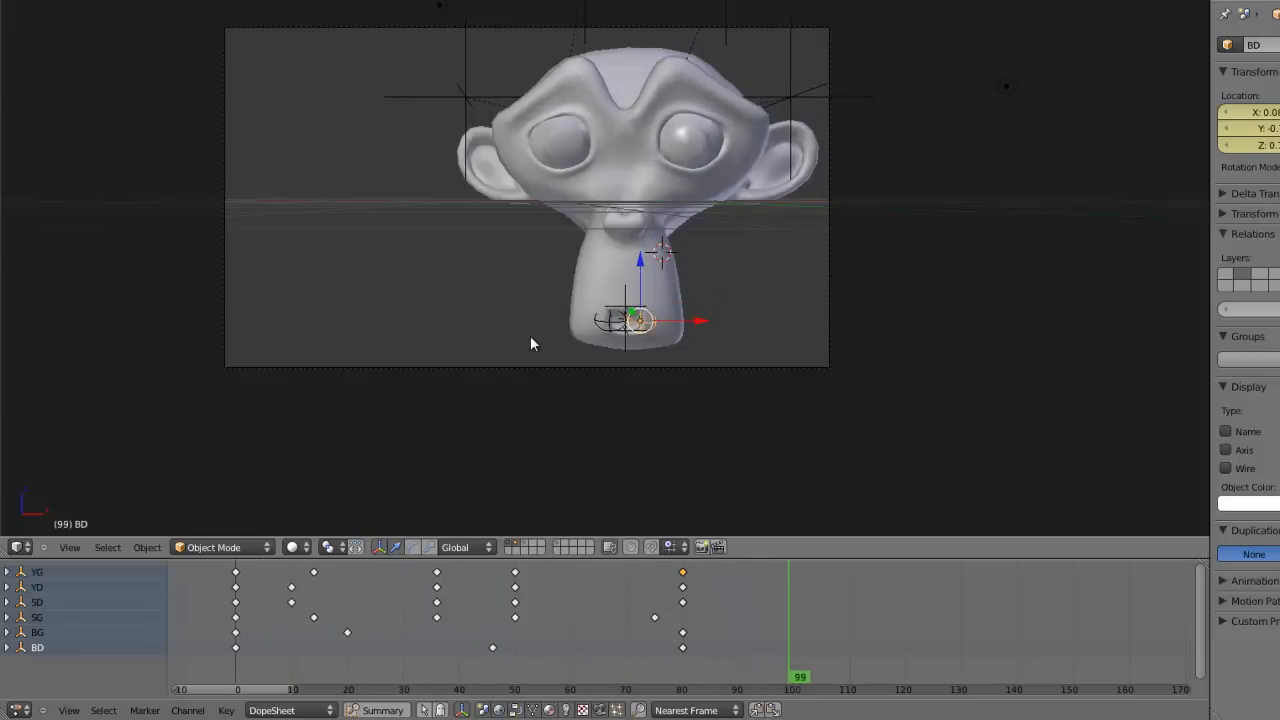
pyautogui.press('Escape')
pyautogui.hotkey('alt', 'a')
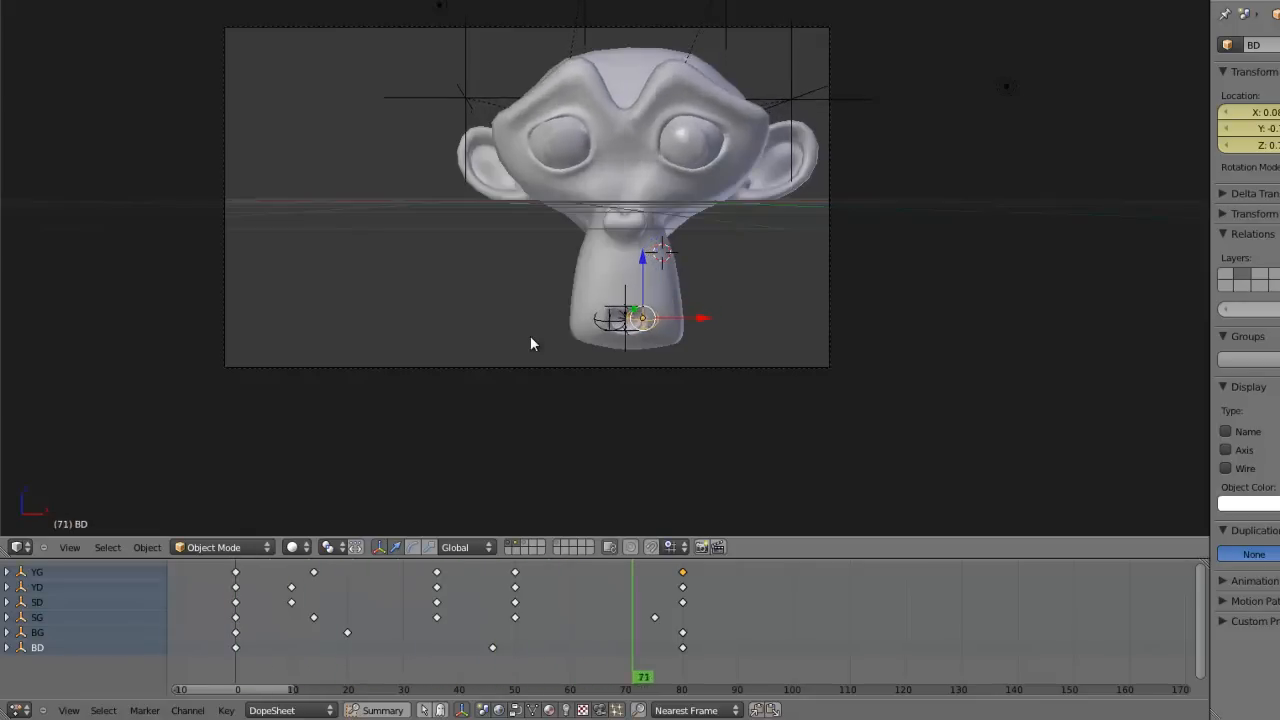
pyautogui.press('Escape')
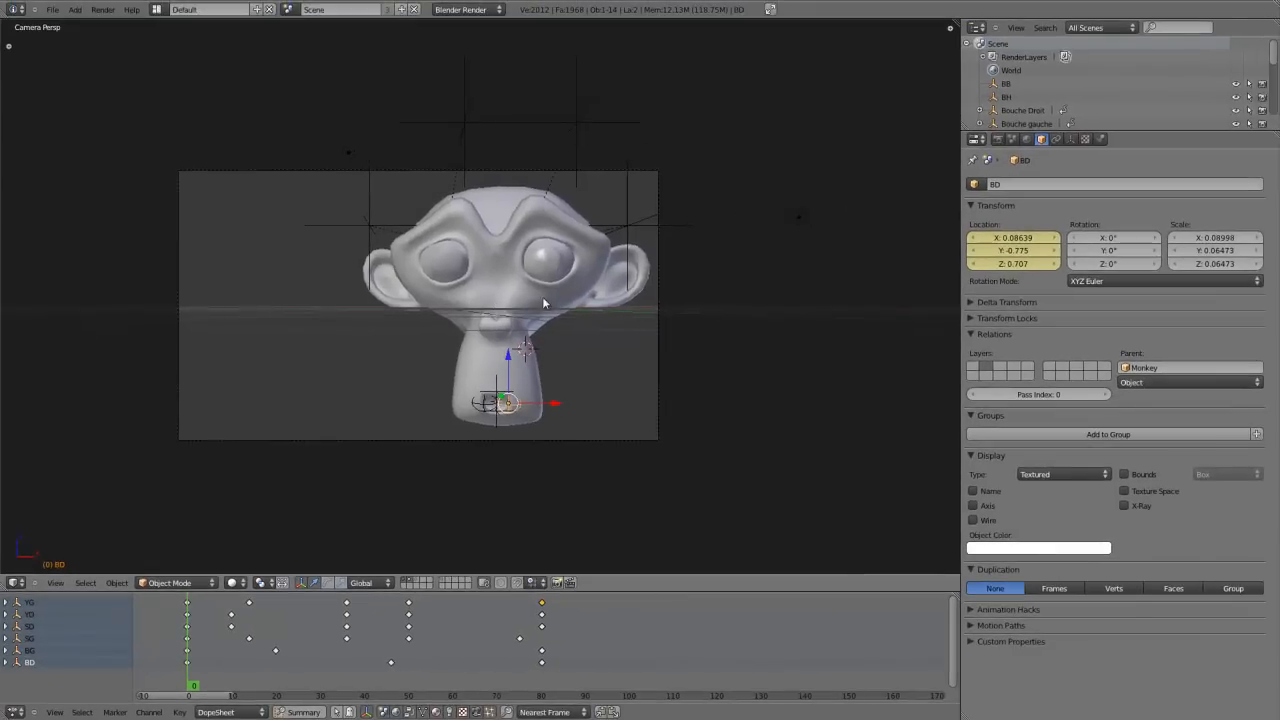
pyautogui.scroll(-2, 656, 211)
pyautogui.scroll(4, 656, 211)
pyautogui.scroll(-2, 537, 309)
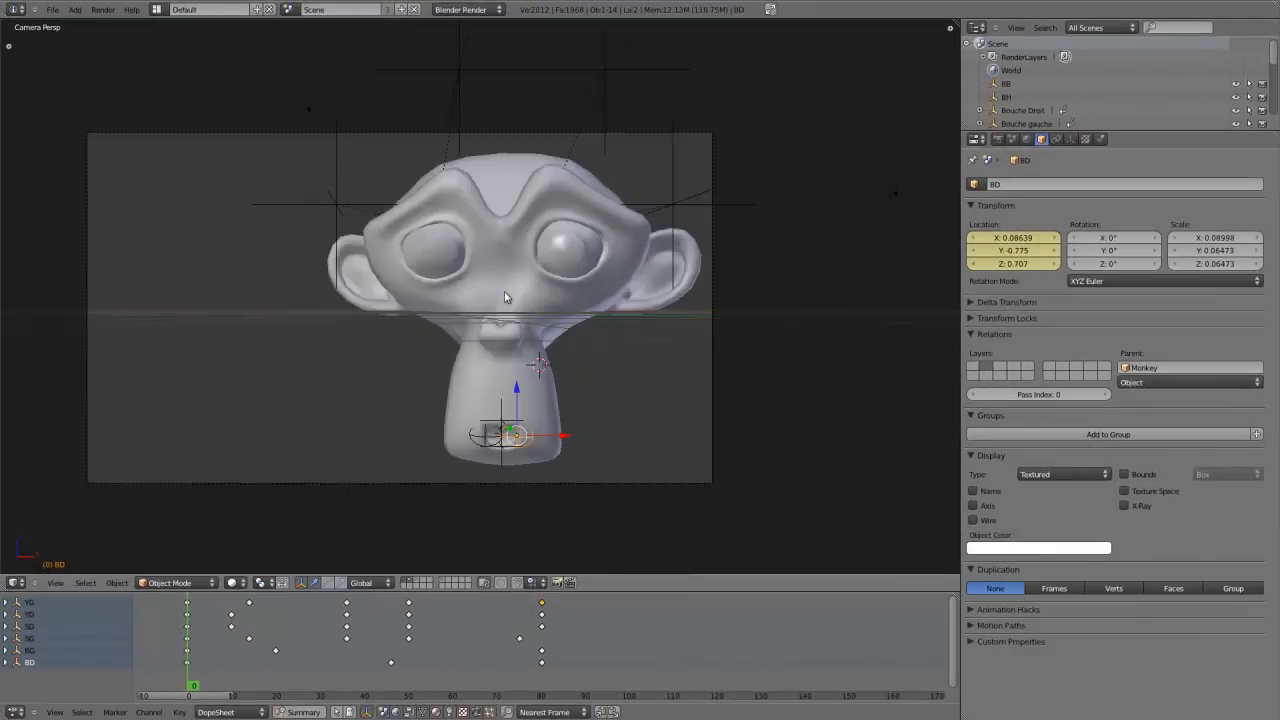
pyautogui.scroll(-2, 504, 291)
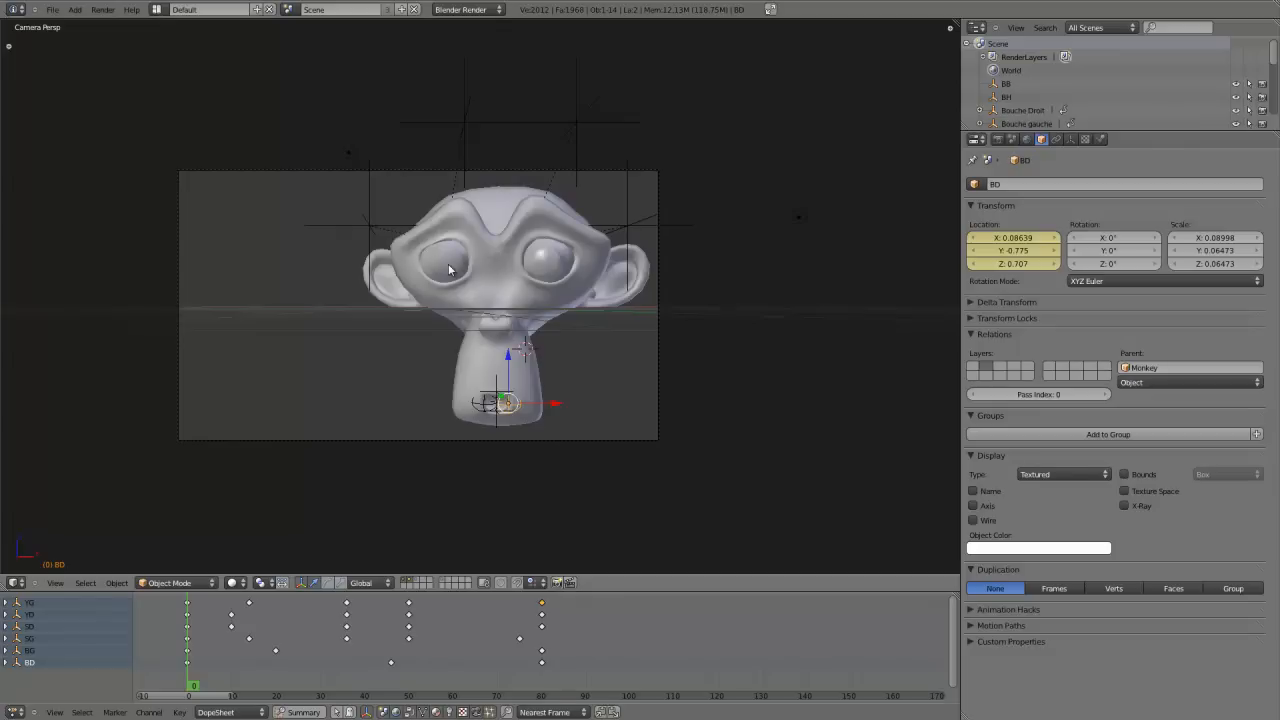
# Step: Return to the layer with the Bouche Droit and Bouche gauche rig in front view and select the head mesh Monkey.003
pyautogui.rightClick(486, 289)
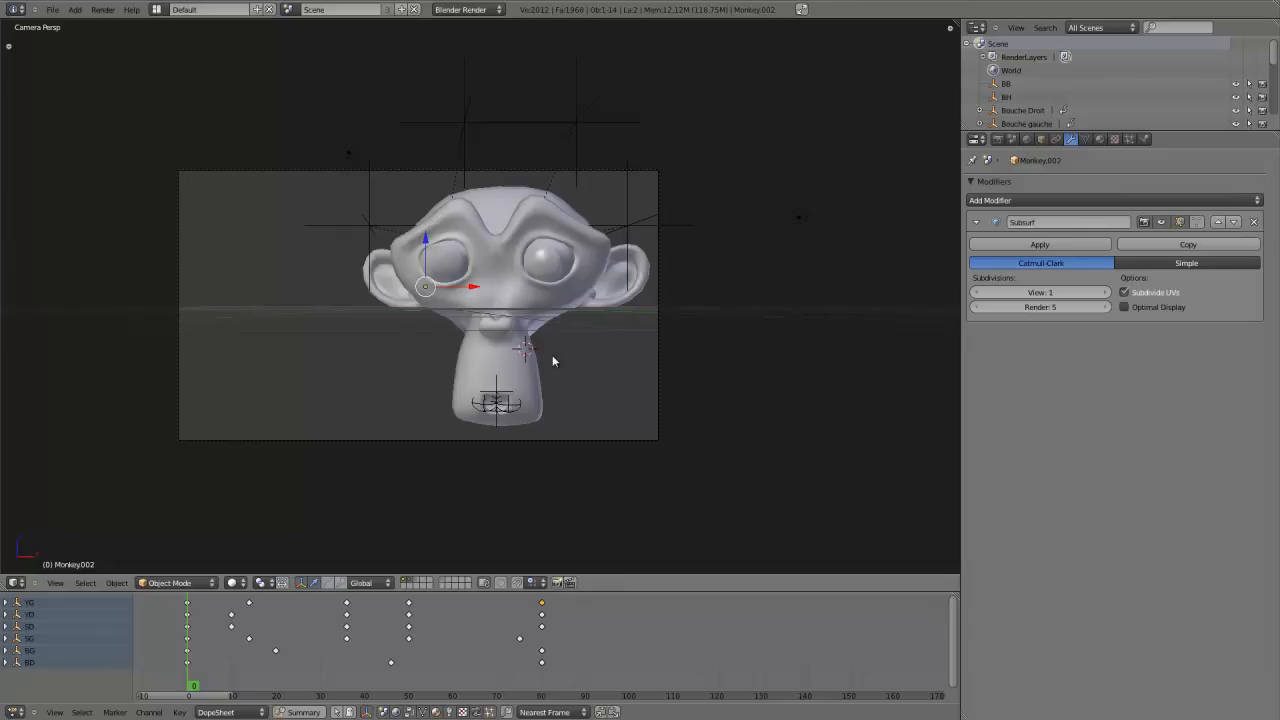
pyautogui.click(442, 585)
pyautogui.press('KP_1')
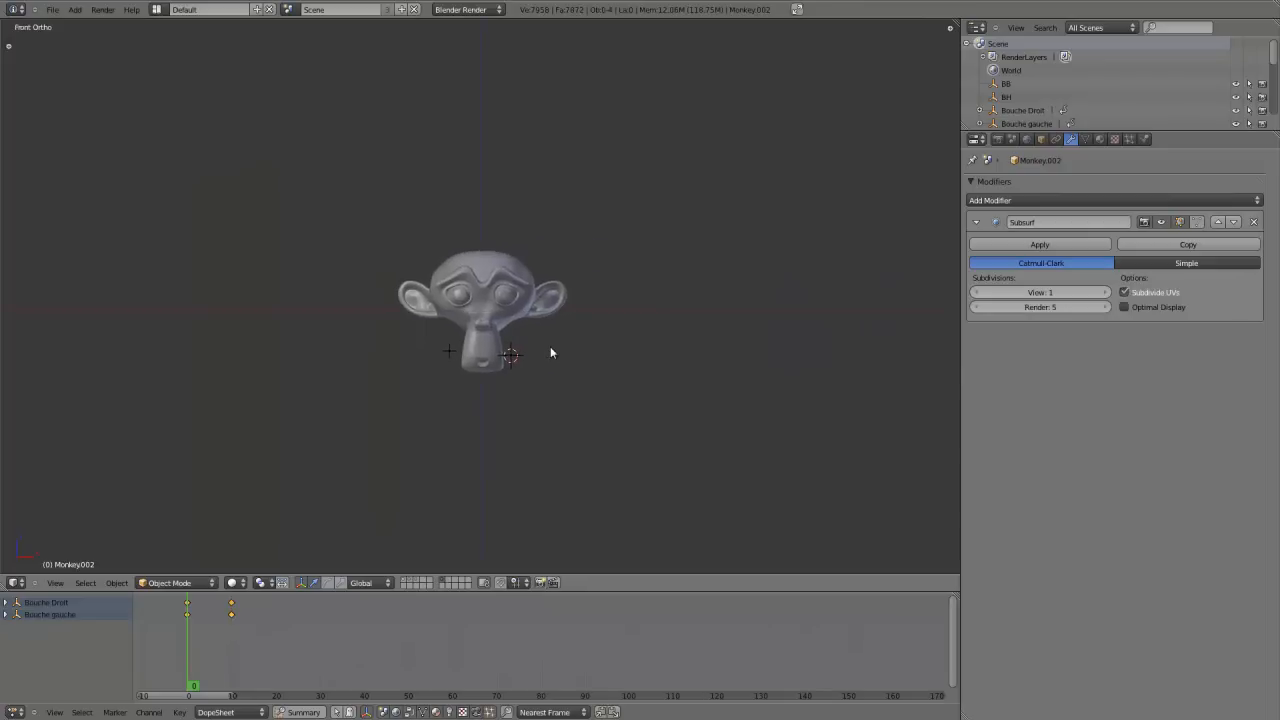
pyautogui.scroll(8, 550, 348)
pyautogui.scroll(-2, 550, 348)
pyautogui.scroll(5, 576, 346)
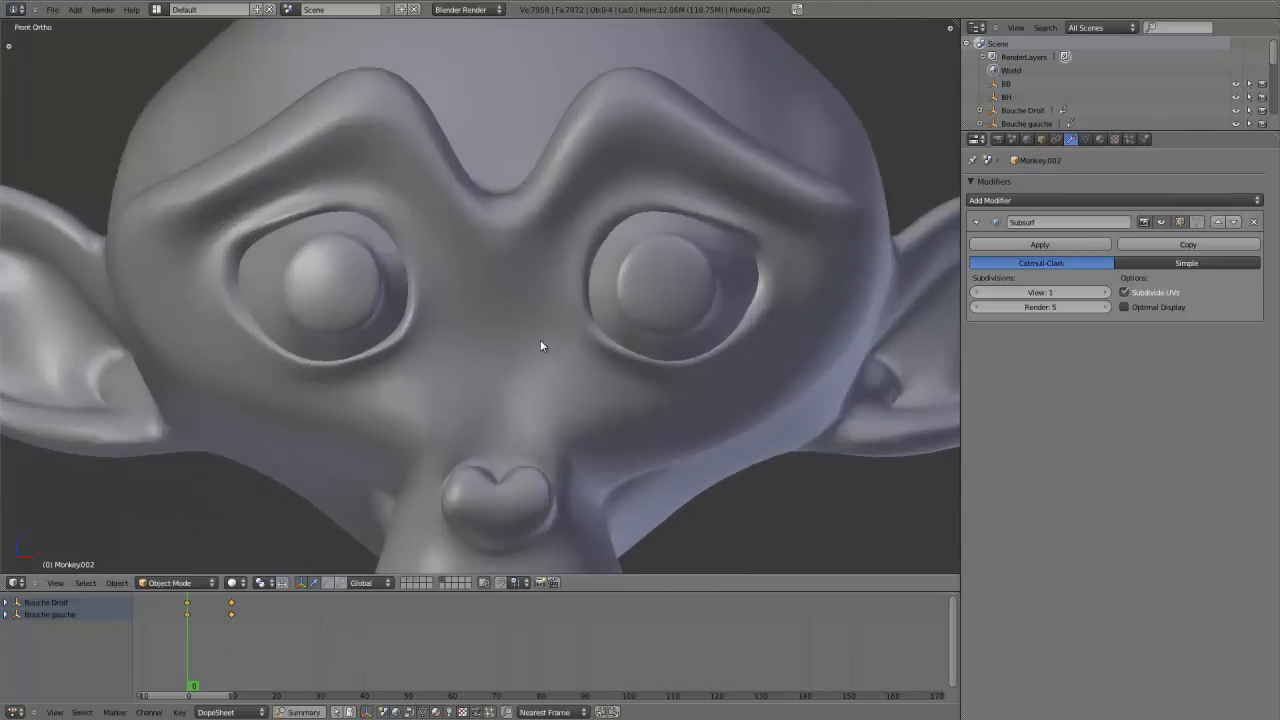
pyautogui.scroll(-2, 540, 339)
pyautogui.rightClick(603, 296)
pyautogui.scroll(3, 600, 320)
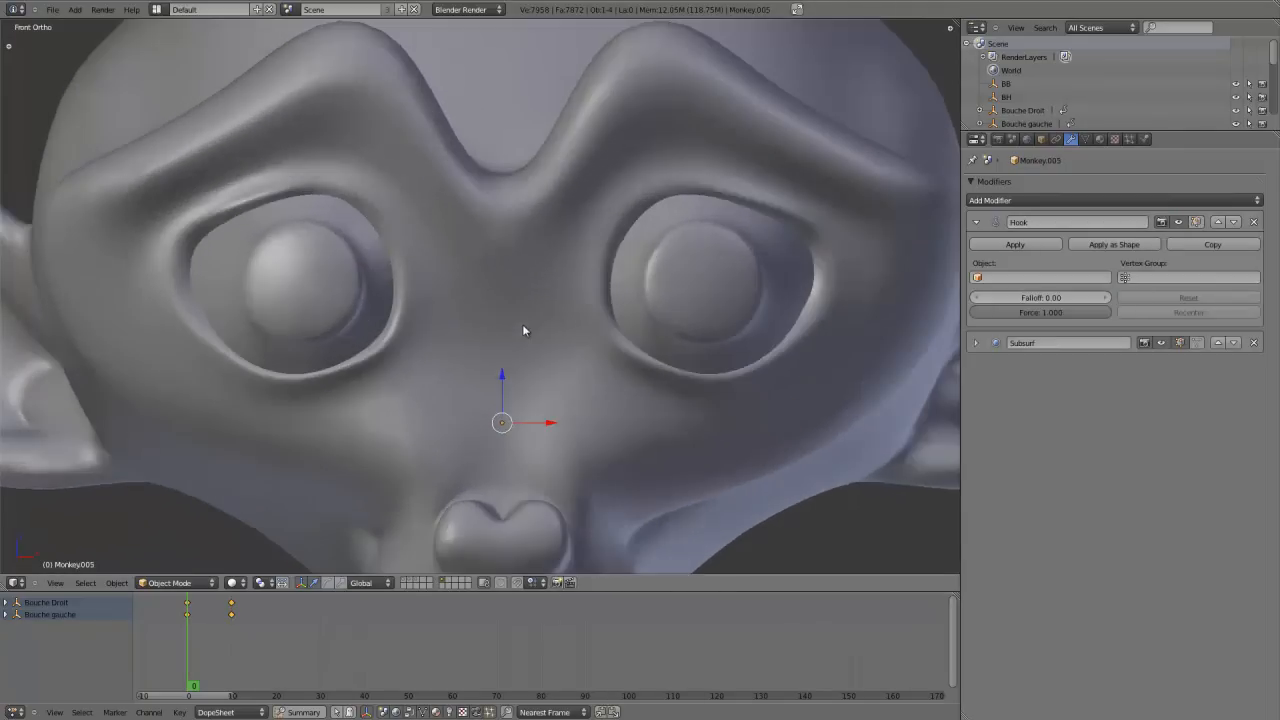
pyautogui.keyDown('shift'); pyautogui.moveTo(522, 324); pyautogui.dragTo(574, 327, button='middle'); pyautogui.keyUp('shift')
pyautogui.scroll(-3, 574, 327)
pyautogui.rightClick(431, 289)
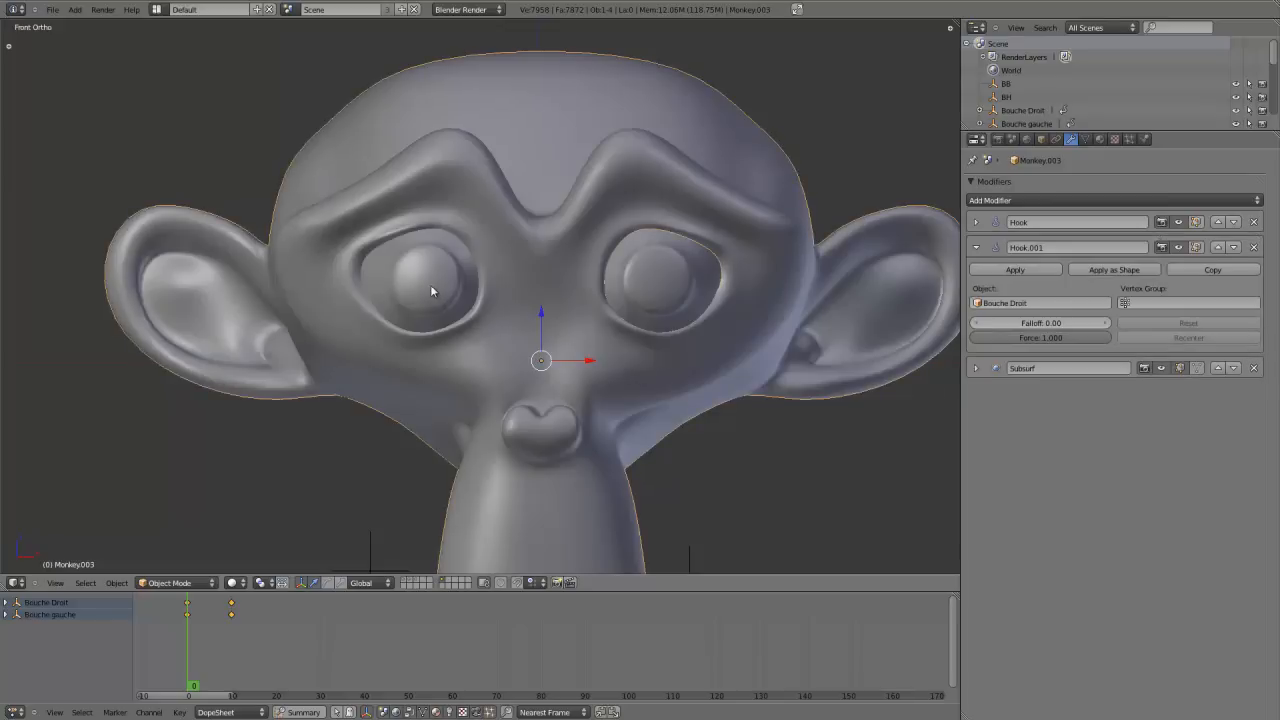
# Step: Enter Edit Mode on the head and switch to face selection around the eye on the Bouche gauche side
pyautogui.press('Tab')
pyautogui.scroll(3, 480, 295)
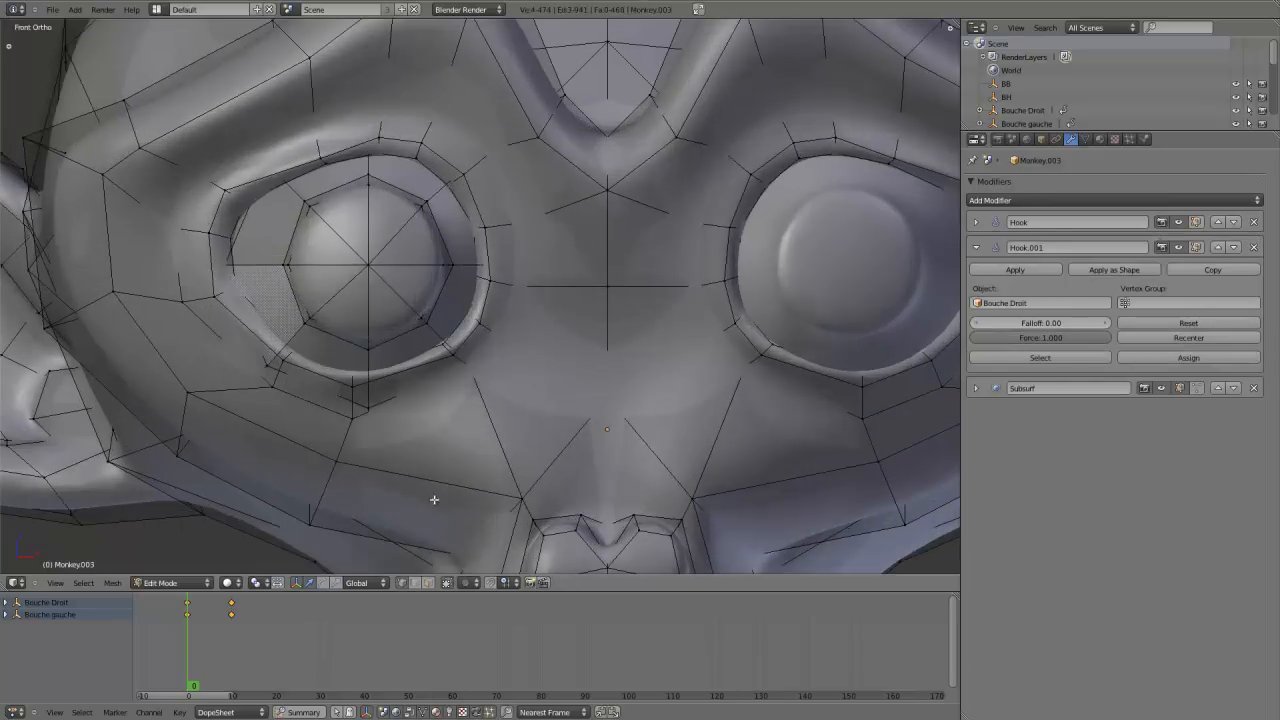
pyautogui.click(430, 585)
pyautogui.moveTo(514, 264); pyautogui.dragTo(481, 311, button='middle')
pyautogui.press('z')
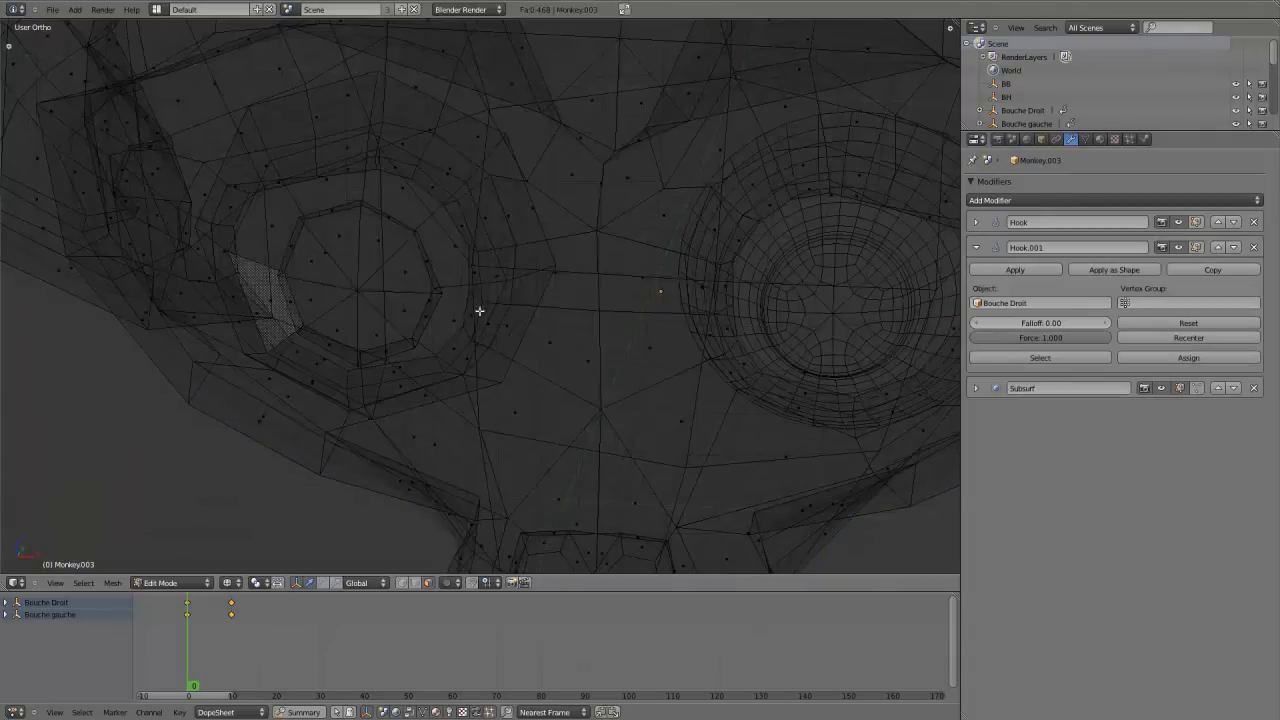
pyautogui.keyDown('alt'); pyautogui.rightClick(480, 162); pyautogui.keyUp('alt')
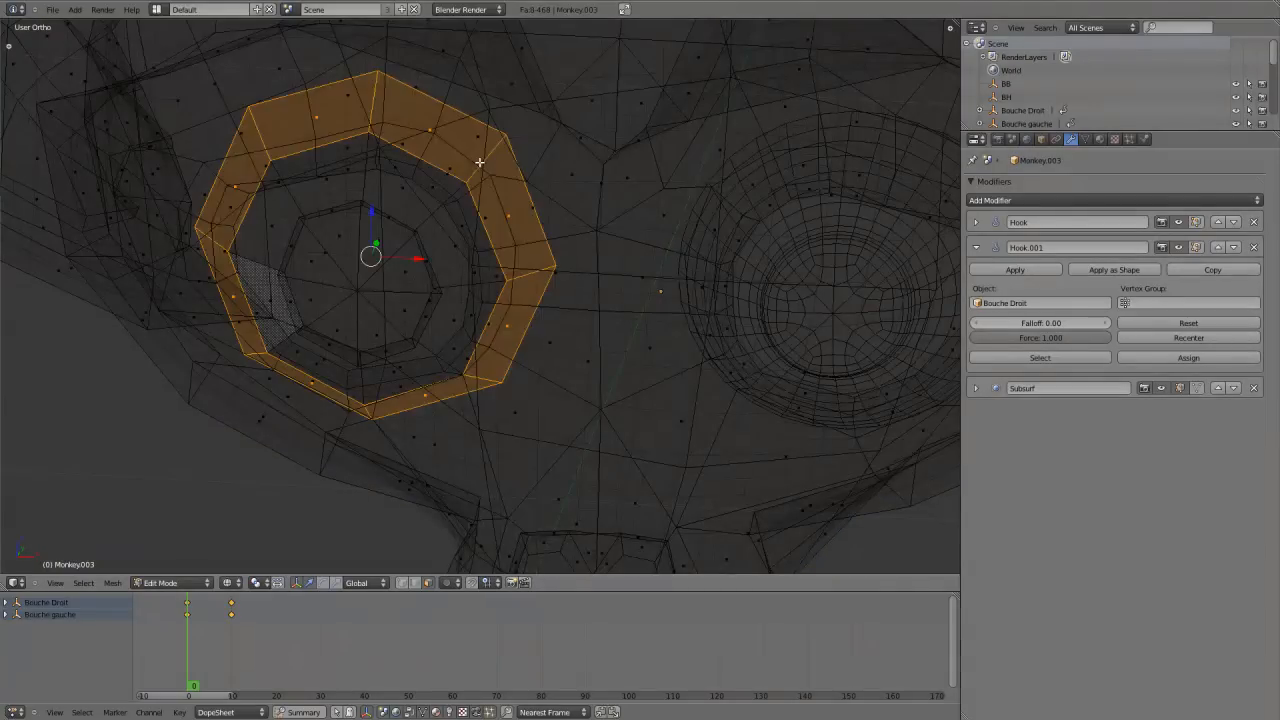
pyautogui.keyDown('alt'); pyautogui.rightClick(421, 224); pyautogui.keyUp('alt')
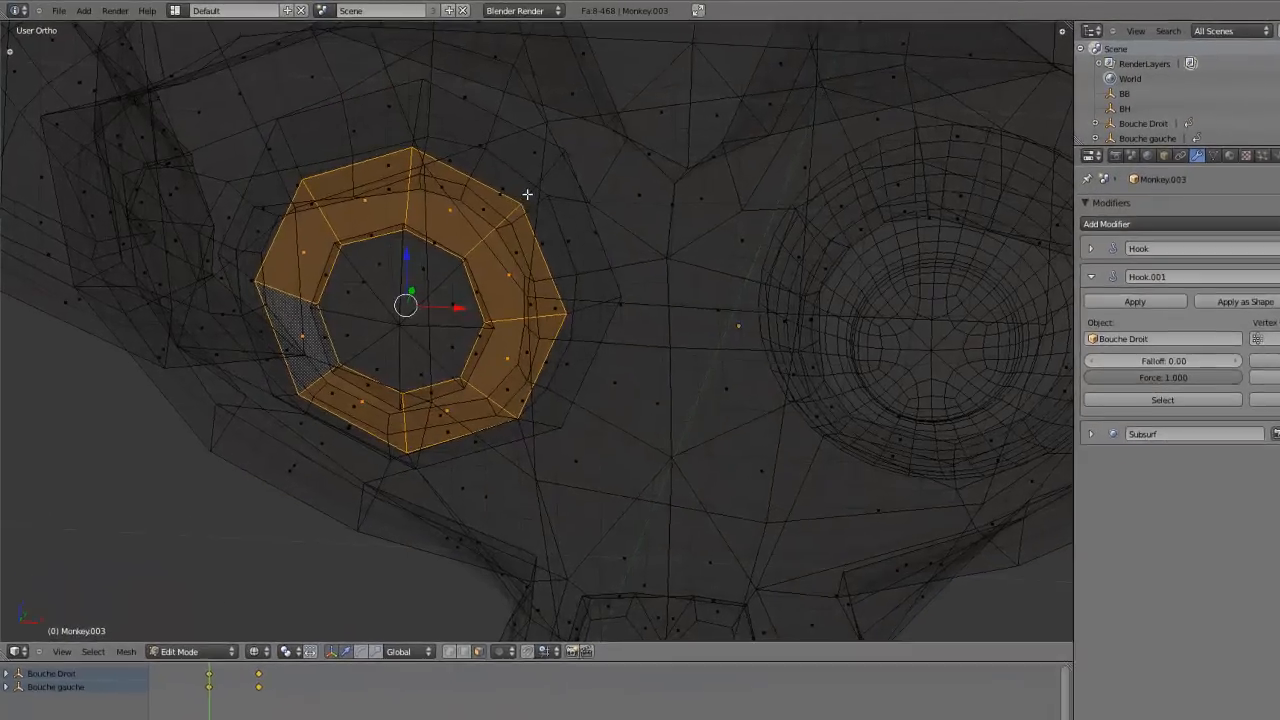
pyautogui.keyDown('alt'); pyautogui.keyDown('shift'); pyautogui.rightClick(477, 169); pyautogui.keyUp('shift'); pyautogui.keyUp('alt')
pyautogui.scroll(-2, 457, 238)
pyautogui.press('z')
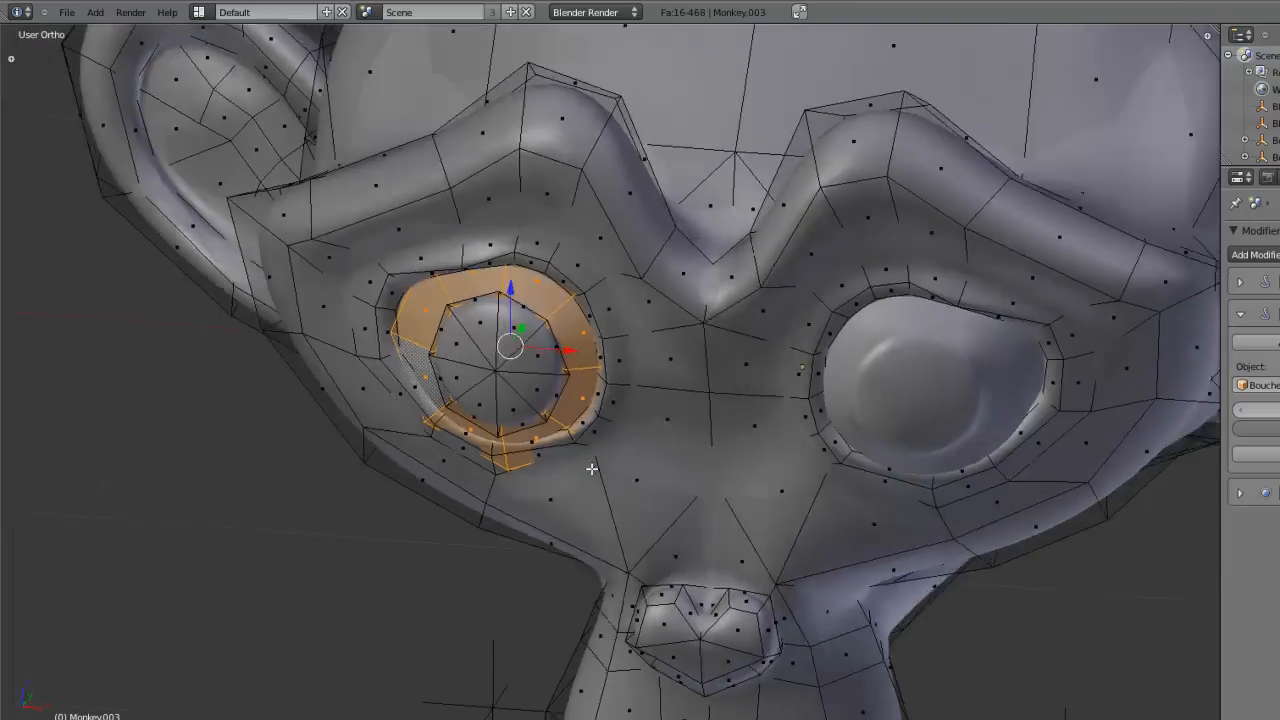
# Step: Select the whole eyeball on the Bouche gauche side: its front face loop, the two loops behind it and the front cap
pyautogui.moveTo(586, 460)
pyautogui.mouseDown(button='middle')
pyautogui.moveTo(460, 449)
pyautogui.moveTo(422, 252)
pyautogui.mouseUp(button='middle')
pyautogui.keyDown('alt'); pyautogui.rightClick(410, 228); pyautogui.keyUp('alt')
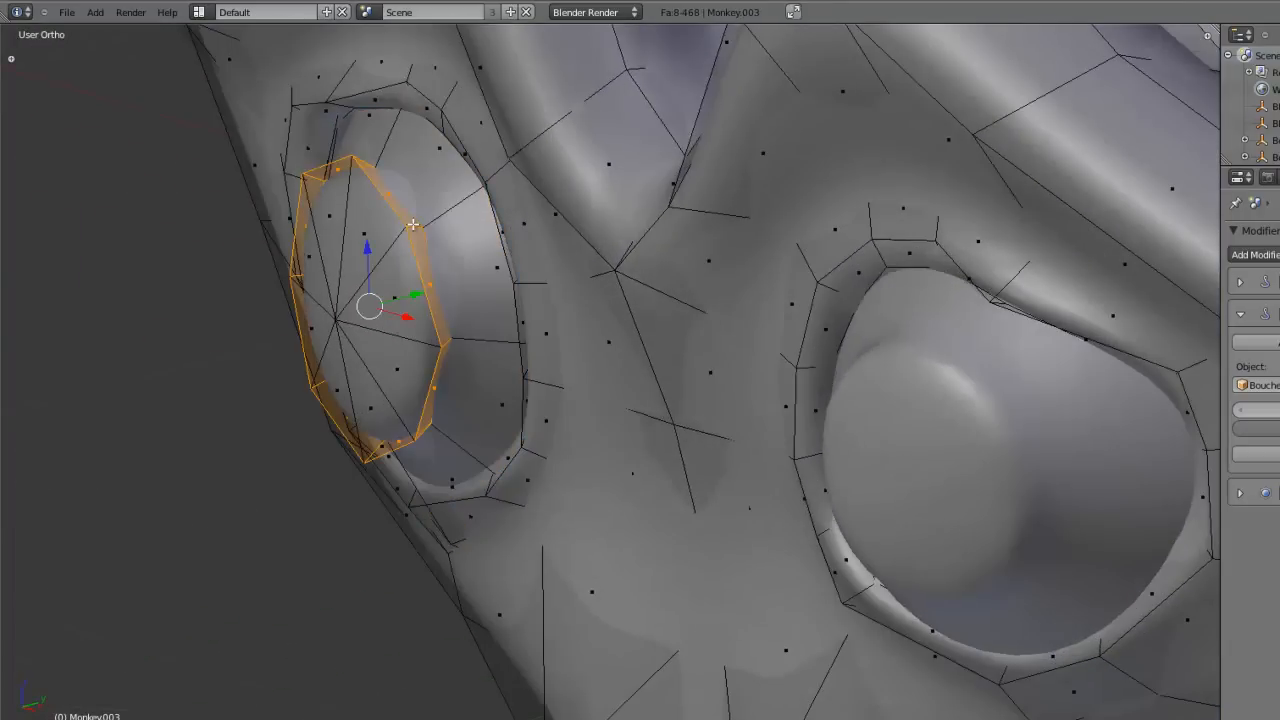
pyautogui.keyDown('alt'); pyautogui.keyDown('shift'); pyautogui.rightClick(453, 207); pyautogui.keyUp('shift'); pyautogui.keyUp('alt')
pyautogui.press('z')
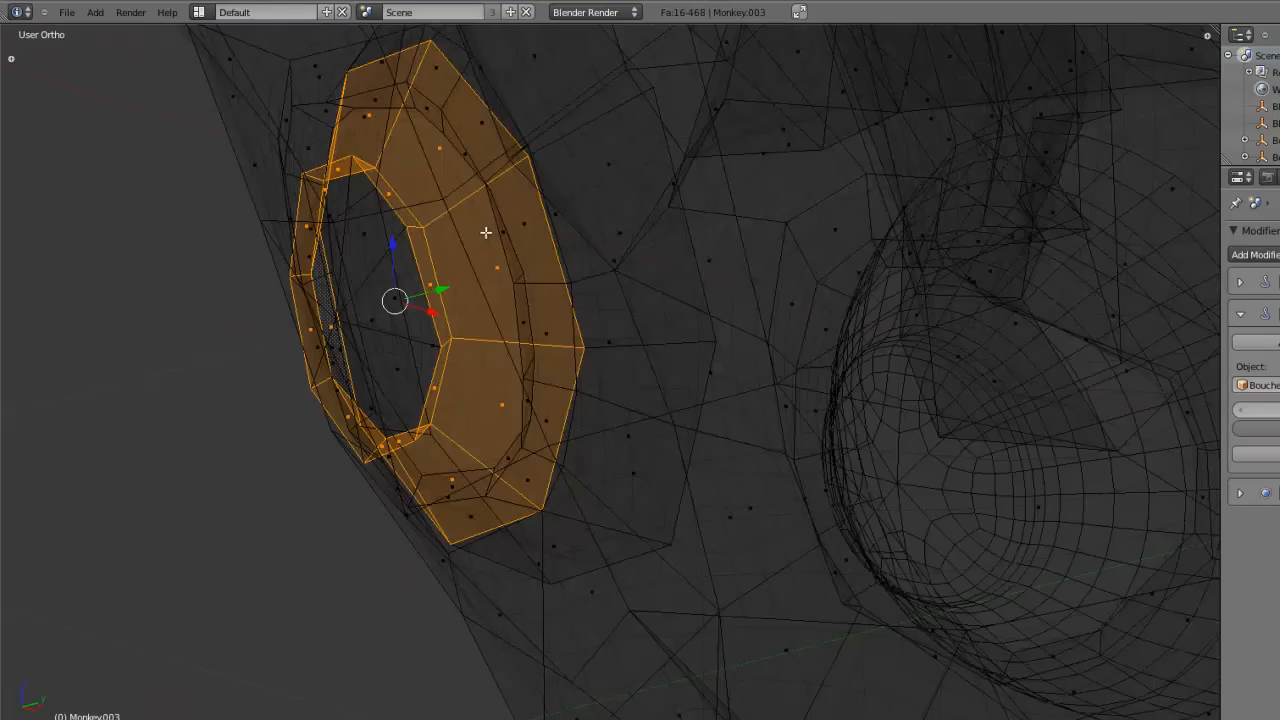
pyautogui.keyDown('alt'); pyautogui.keyDown('shift'); pyautogui.rightClick(577, 123); pyautogui.keyUp('shift'); pyautogui.keyUp('alt')
pyautogui.scroll(-3, 488, 290)
pyautogui.press('z')
pyautogui.moveTo(603, 469); pyautogui.dragTo(664, 447, button='middle')
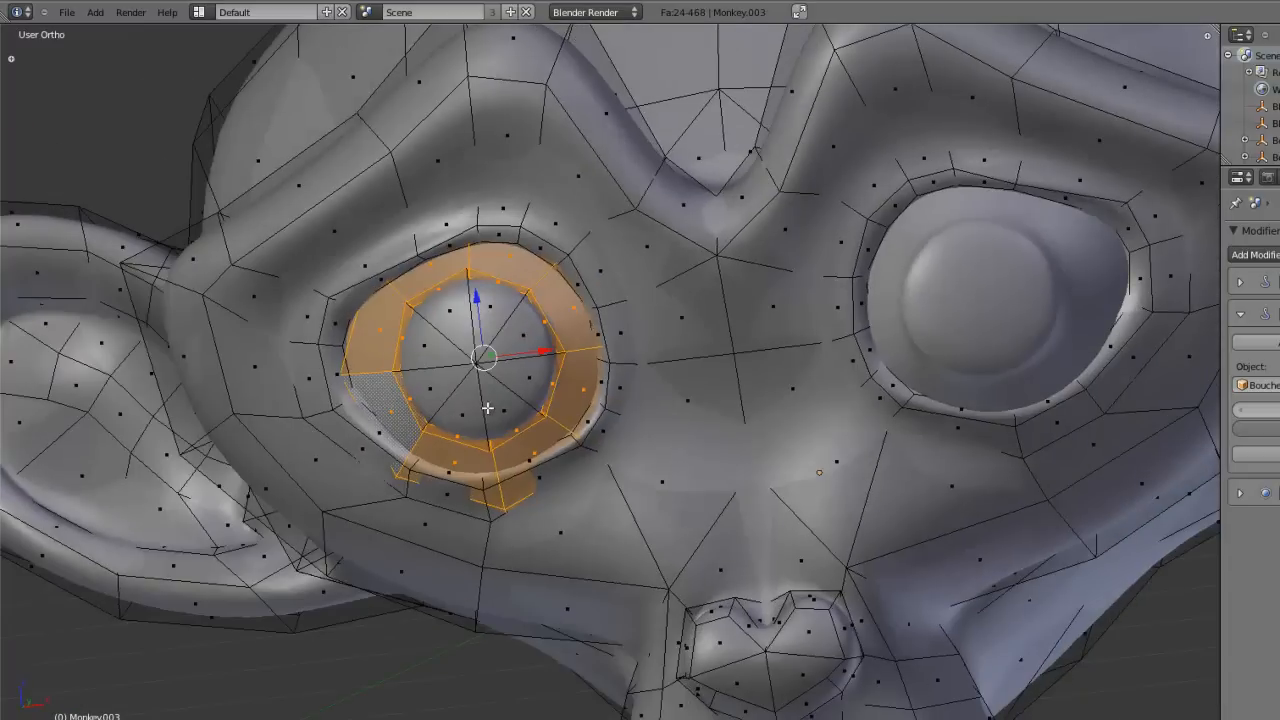
pyautogui.keyDown('alt'); pyautogui.keyDown('shift'); pyautogui.rightClick(480, 362); pyautogui.keyUp('shift'); pyautogui.keyUp('alt')
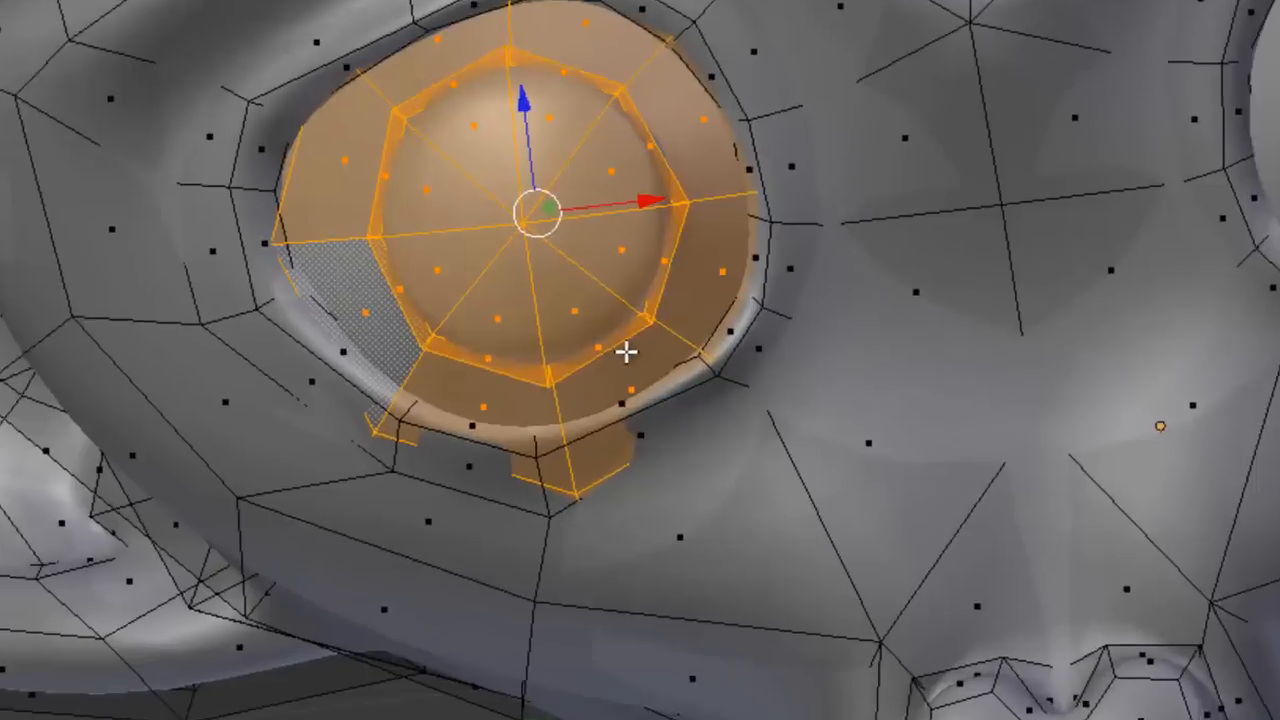
# Step: Separate the selected eyeball into its own object, return to Object Mode and try moving the eyeball
pyautogui.press('p')
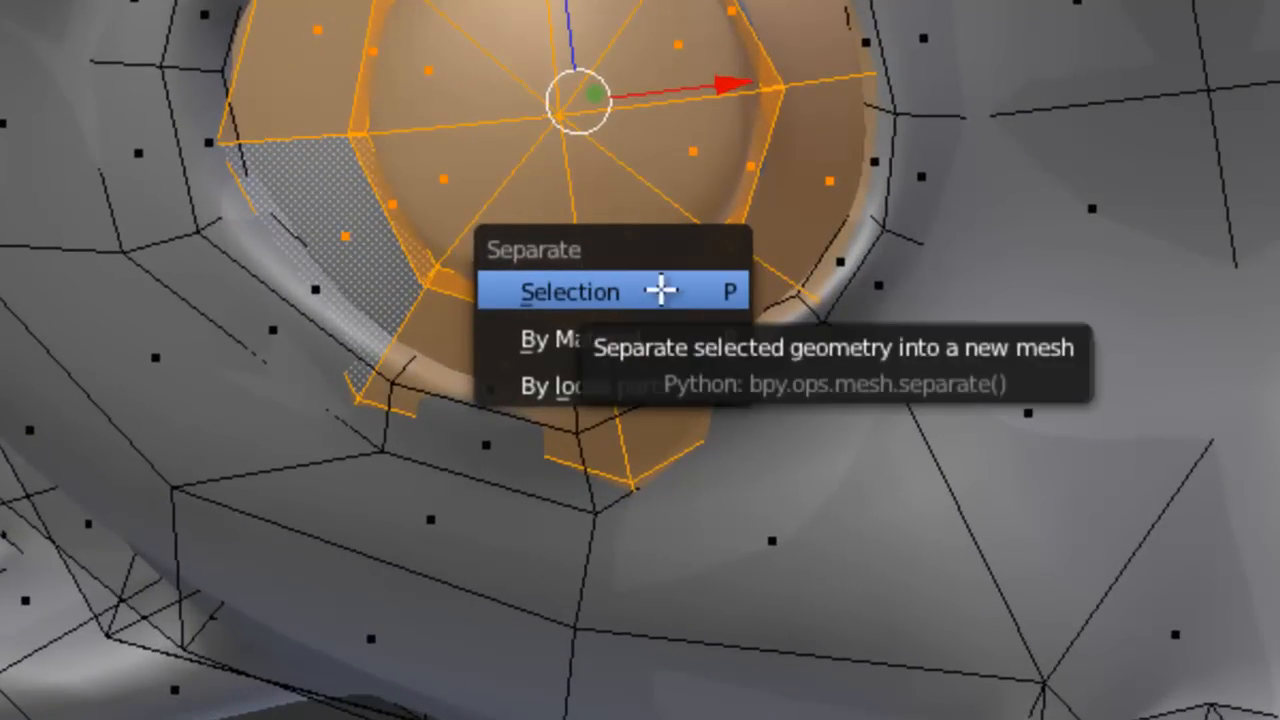
pyautogui.click(662, 291)
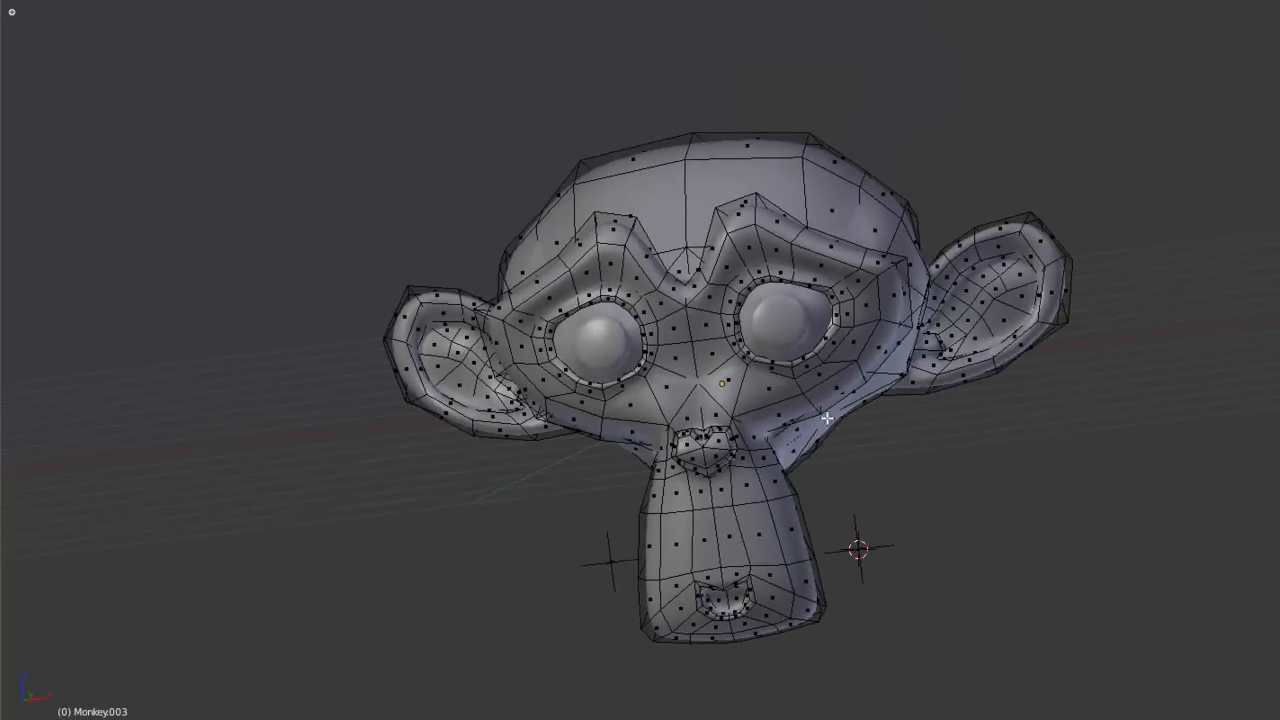
pyautogui.press('Tab')
pyautogui.rightClick(609, 348)
pyautogui.press('g')
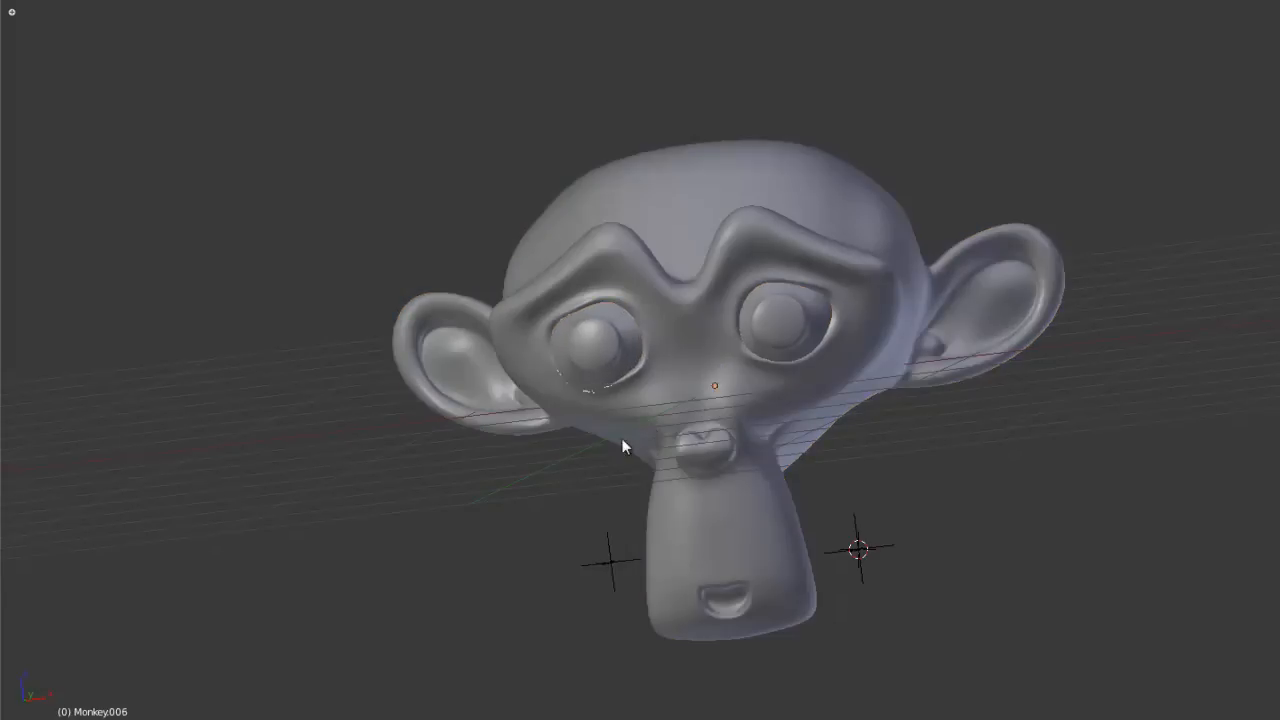
pyautogui.rightClick(615, 395)
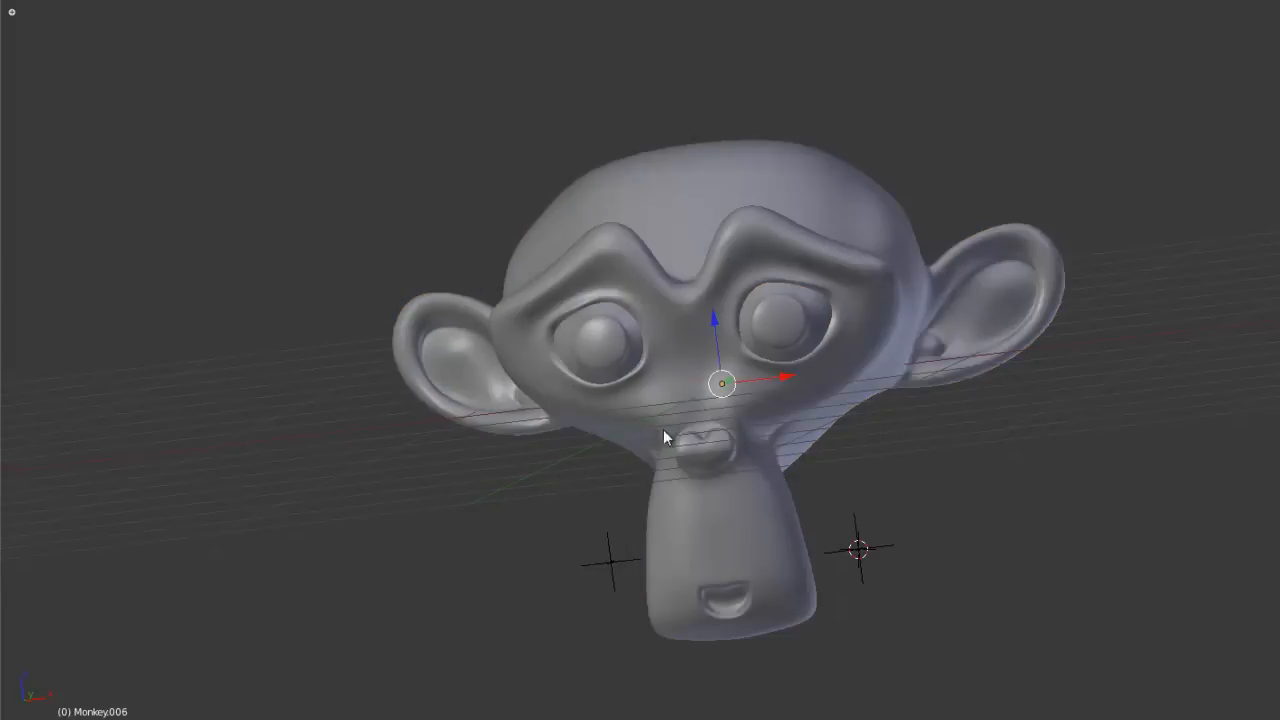
pyautogui.moveTo(783, 483); pyautogui.dragTo(775, 481, button='middle')
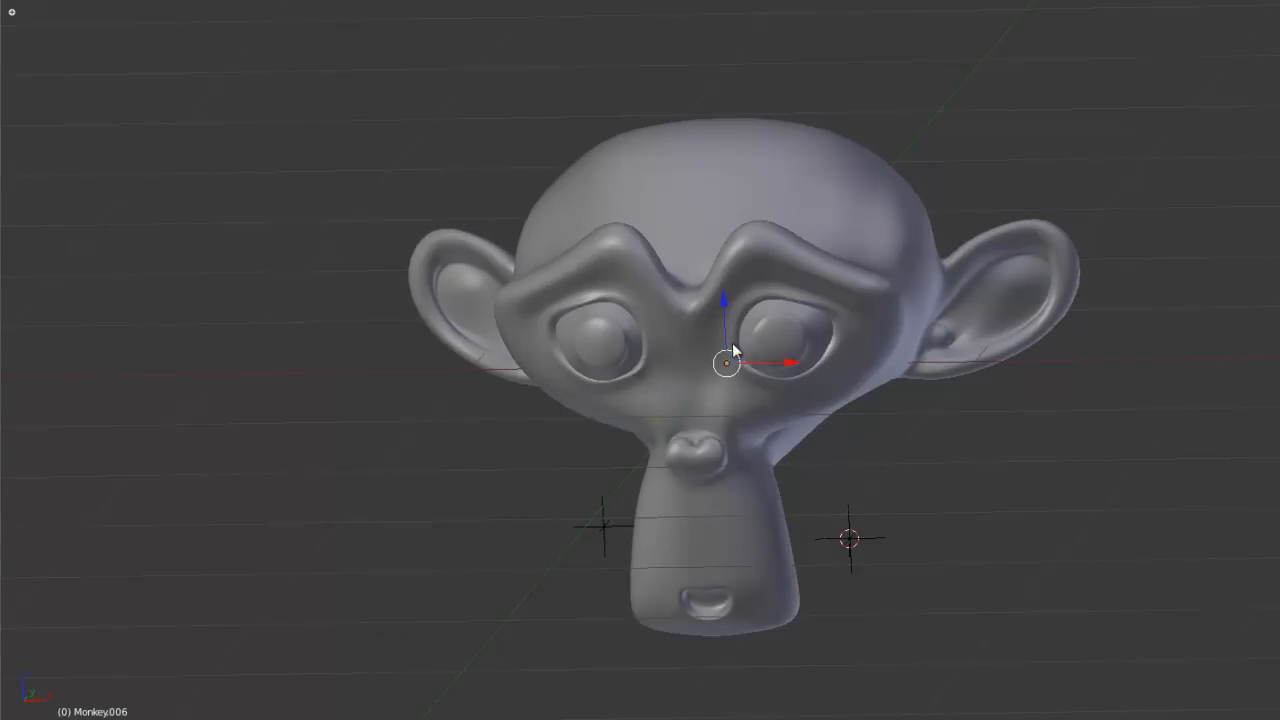
# Step: Remove the Hook and Hook.001 modifiers from eyeball Monkey.006 and the Hook modifier from eyeball Monkey.005
pyautogui.rightClick(800, 341)
pyautogui.rightClick(755, 340)
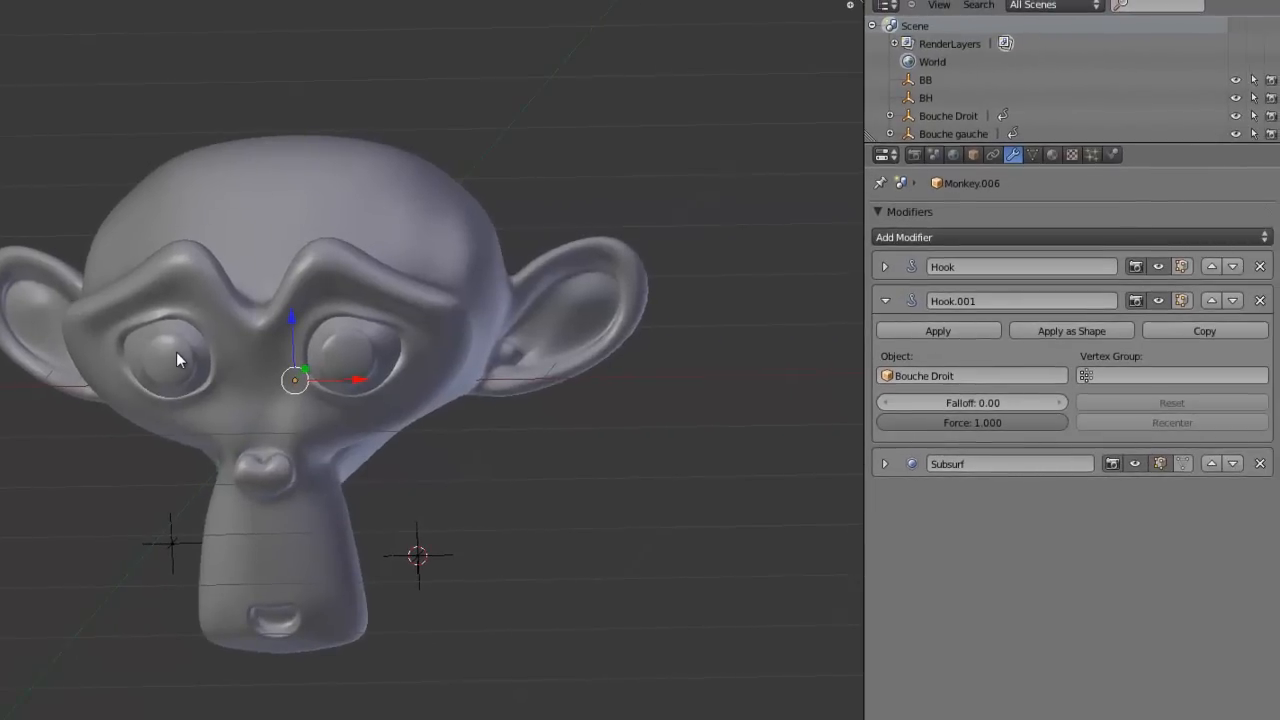
pyautogui.rightClick(348, 345)
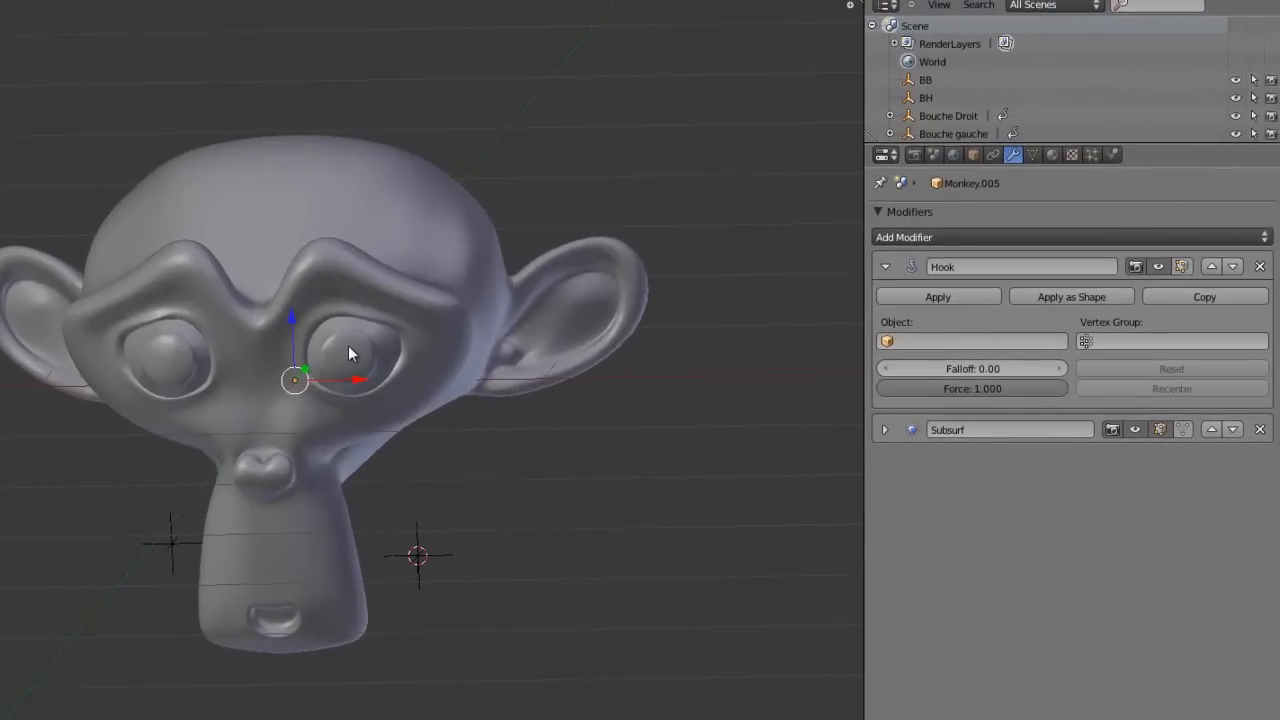
pyautogui.rightClick(167, 355)
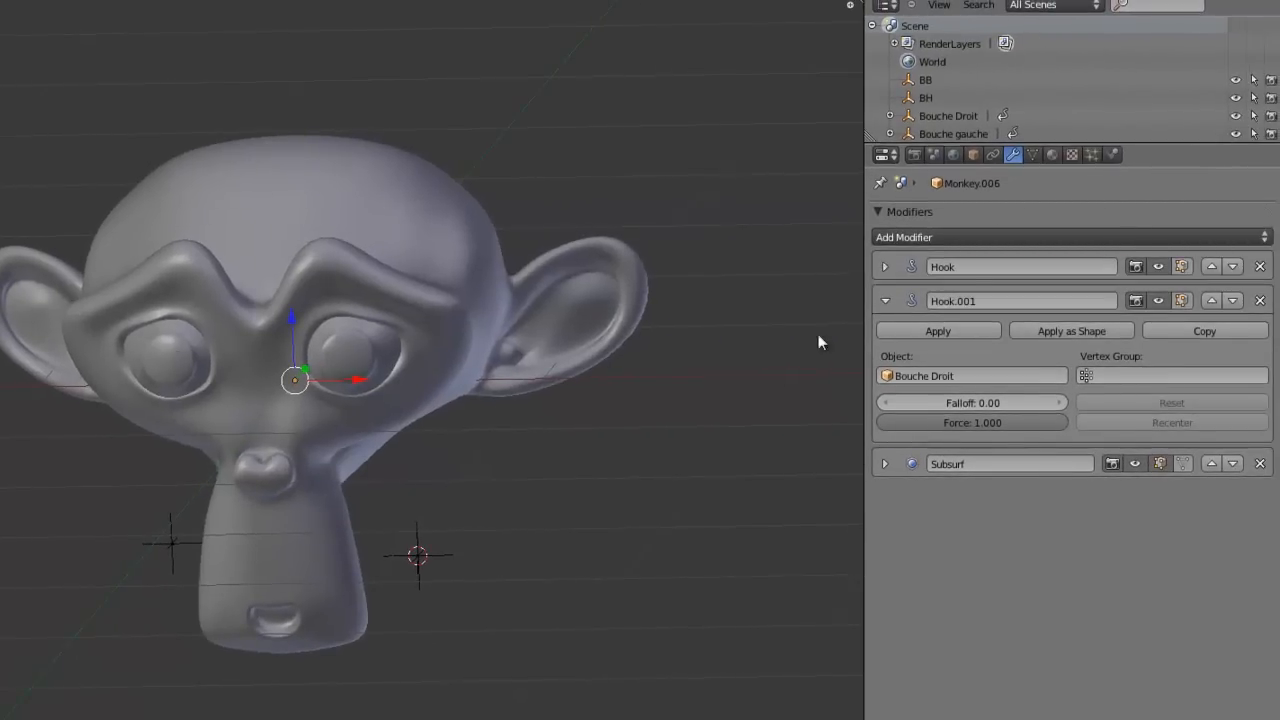
pyautogui.click(1261, 267)
pyautogui.click(1260, 267)
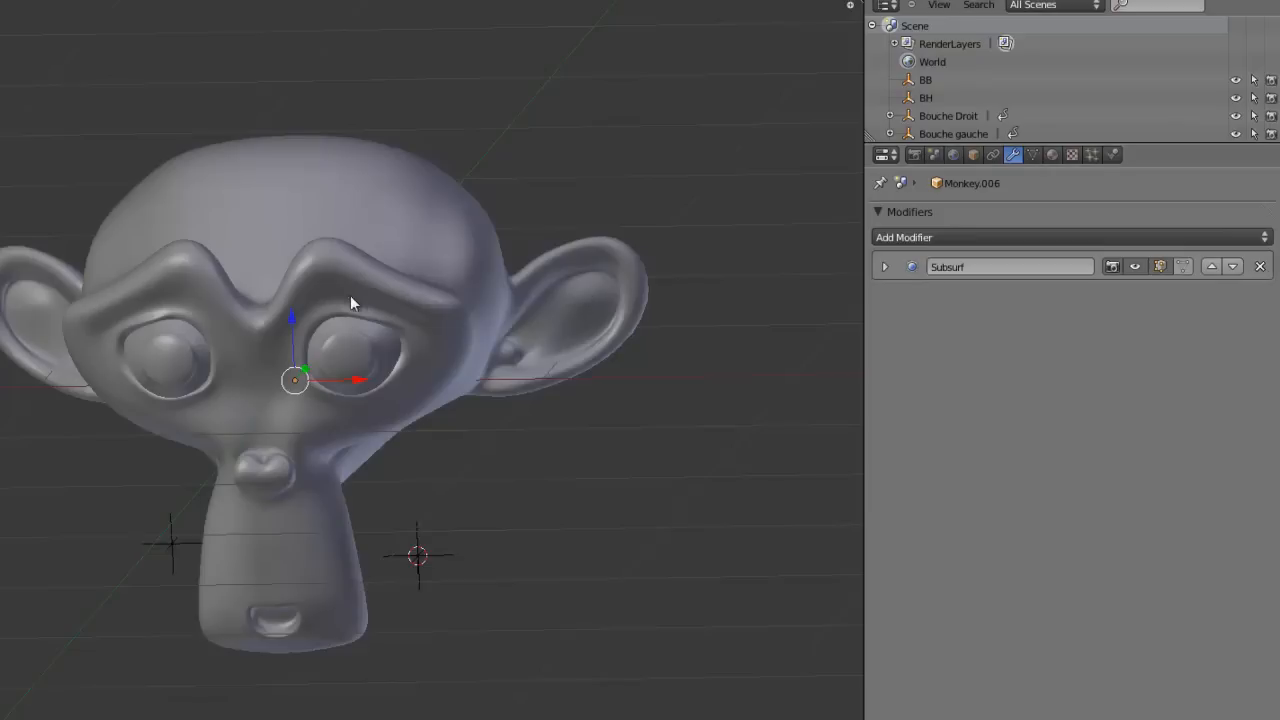
pyautogui.rightClick(346, 345)
pyautogui.click(1260, 267)
# Step: Compare eyeball Monkey.005 with its Subsurf modifier's viewport display off and back on, from the front and side
pyautogui.moveTo(157, 434); pyautogui.dragTo(420, 420, button='middle')
pyautogui.click(884, 266)
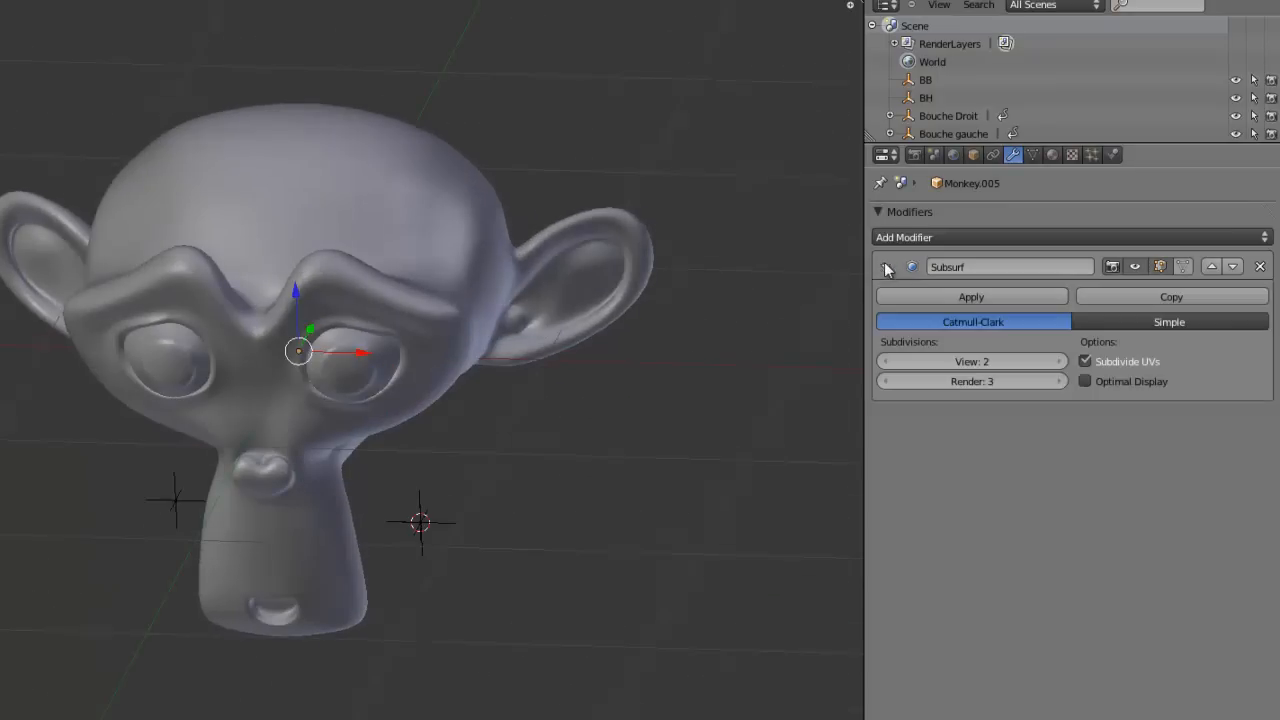
pyautogui.click(1137, 267)
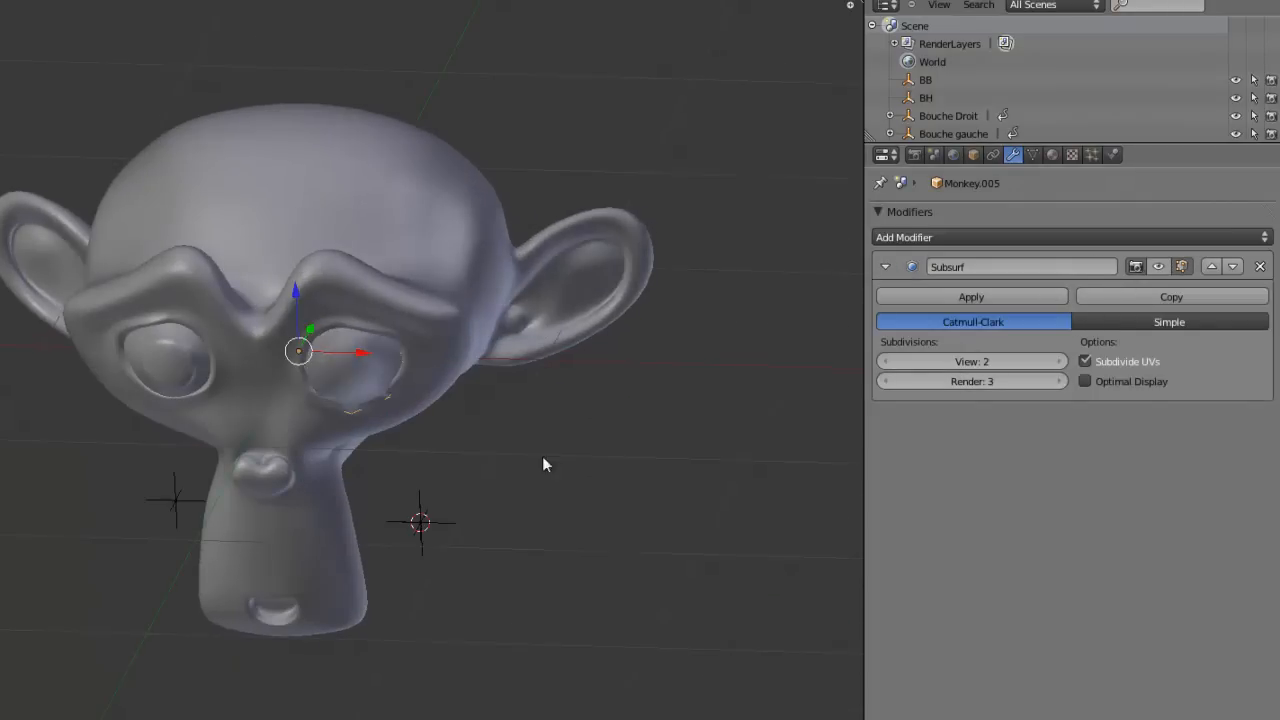
pyautogui.moveTo(543, 458); pyautogui.dragTo(330, 450, button='middle')
pyautogui.click(1156, 269)
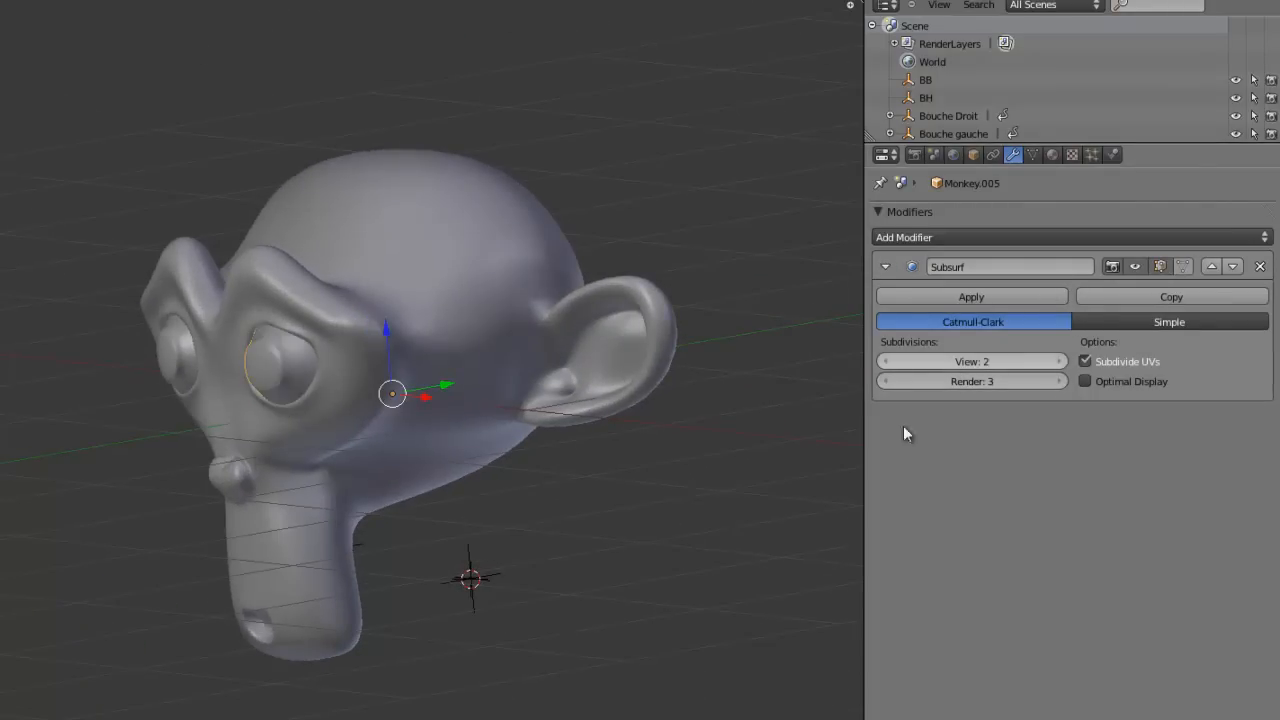
pyautogui.moveTo(240, 496); pyautogui.dragTo(348, 531, button='middle')
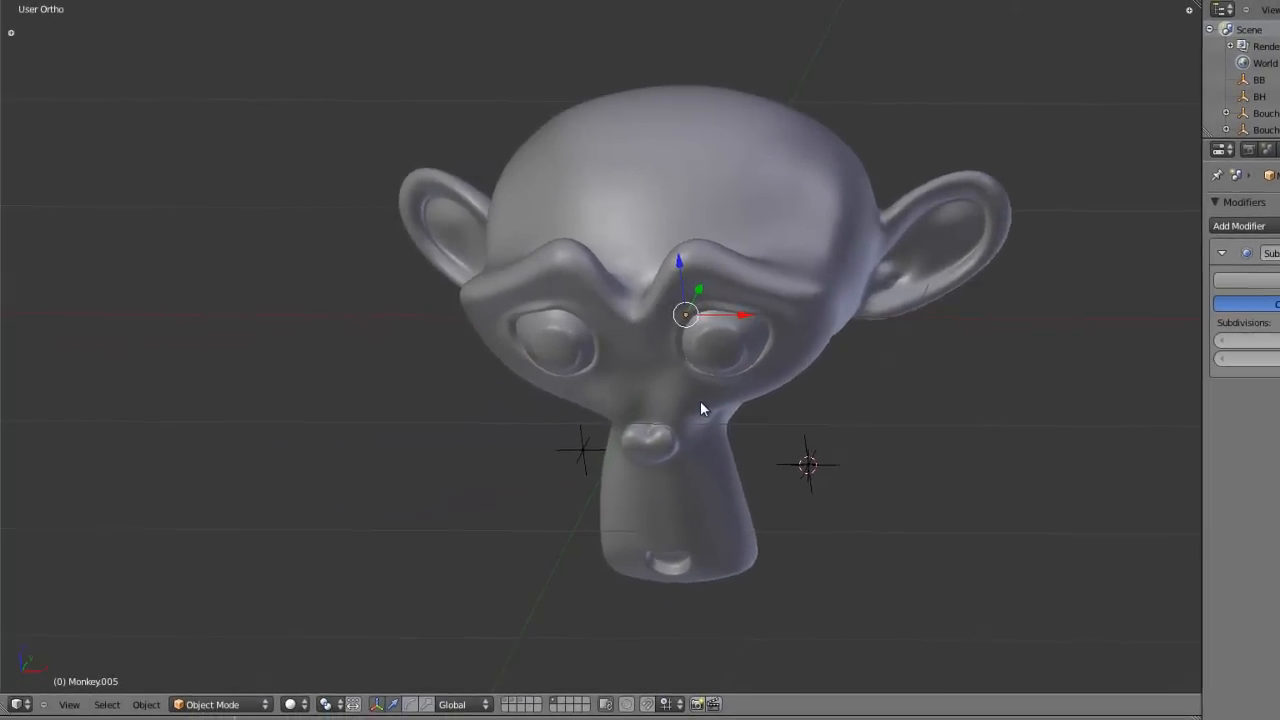
# Step: Move both eyeballs to layer 12 in top view and show only that layer
pyautogui.press('KP_7')
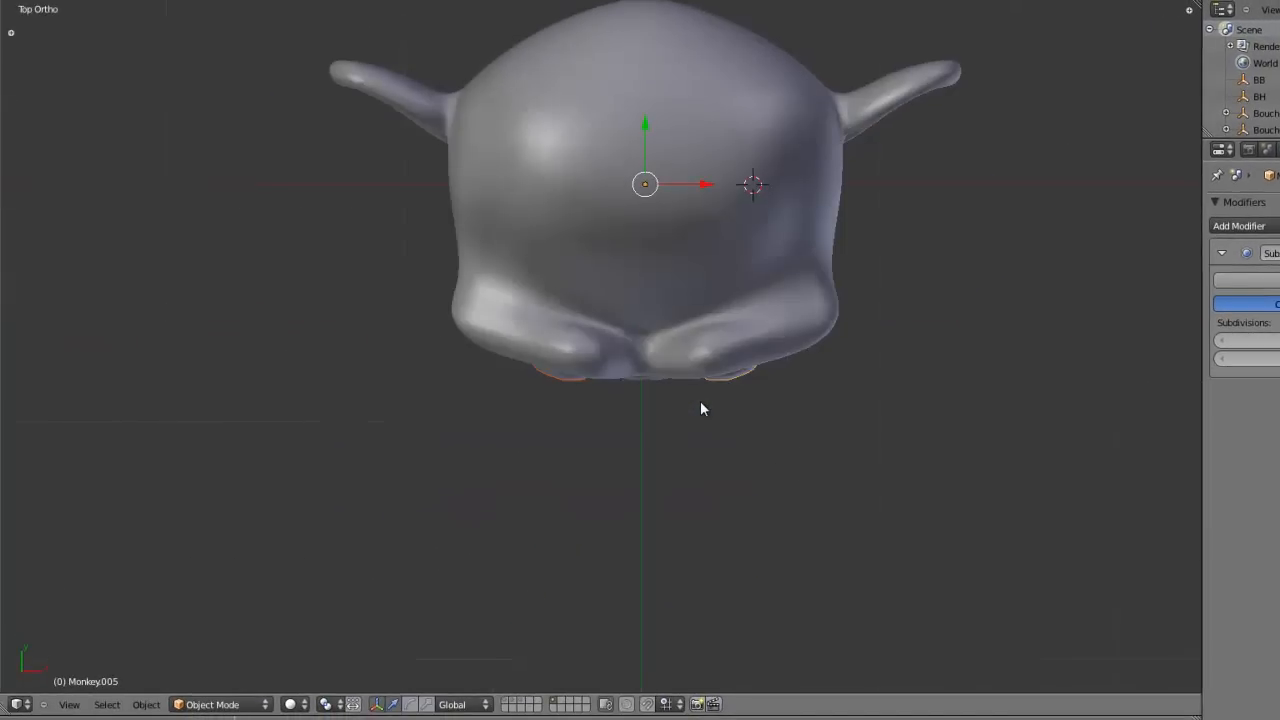
pyautogui.press('m')
pyautogui.click(912, 437)
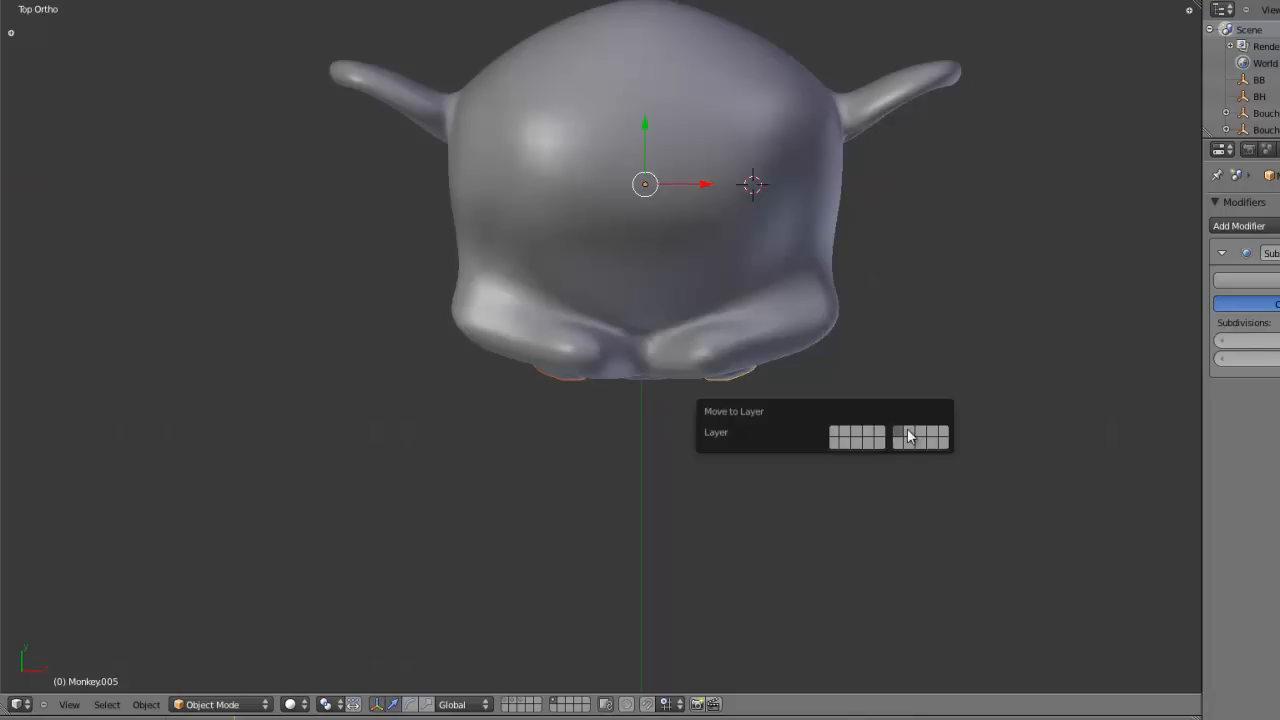
pyautogui.click(560, 700)
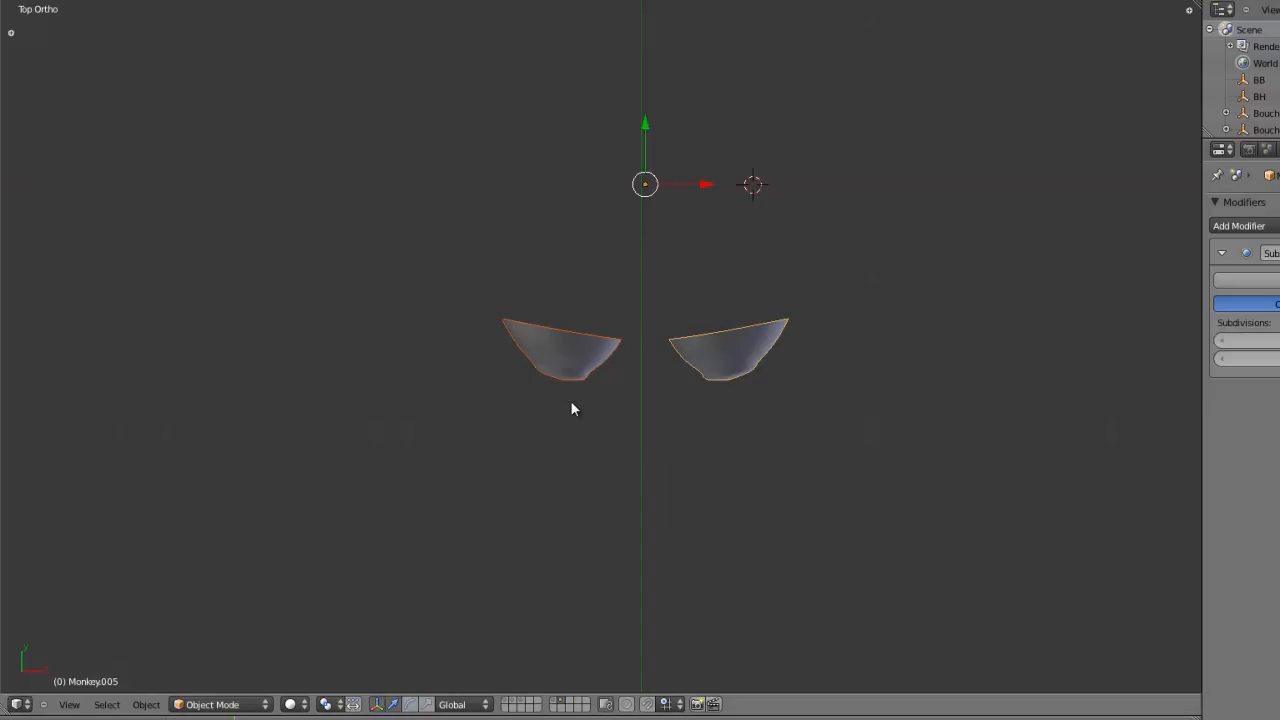
# Step: Place the 3D cursor just behind eyeball Monkey.005, add an Empty there and scale it down to about the eyeball's width
pyautogui.click(718, 313)
pyautogui.rightClick(737, 345)
pyautogui.hotkey('shift', 'a')
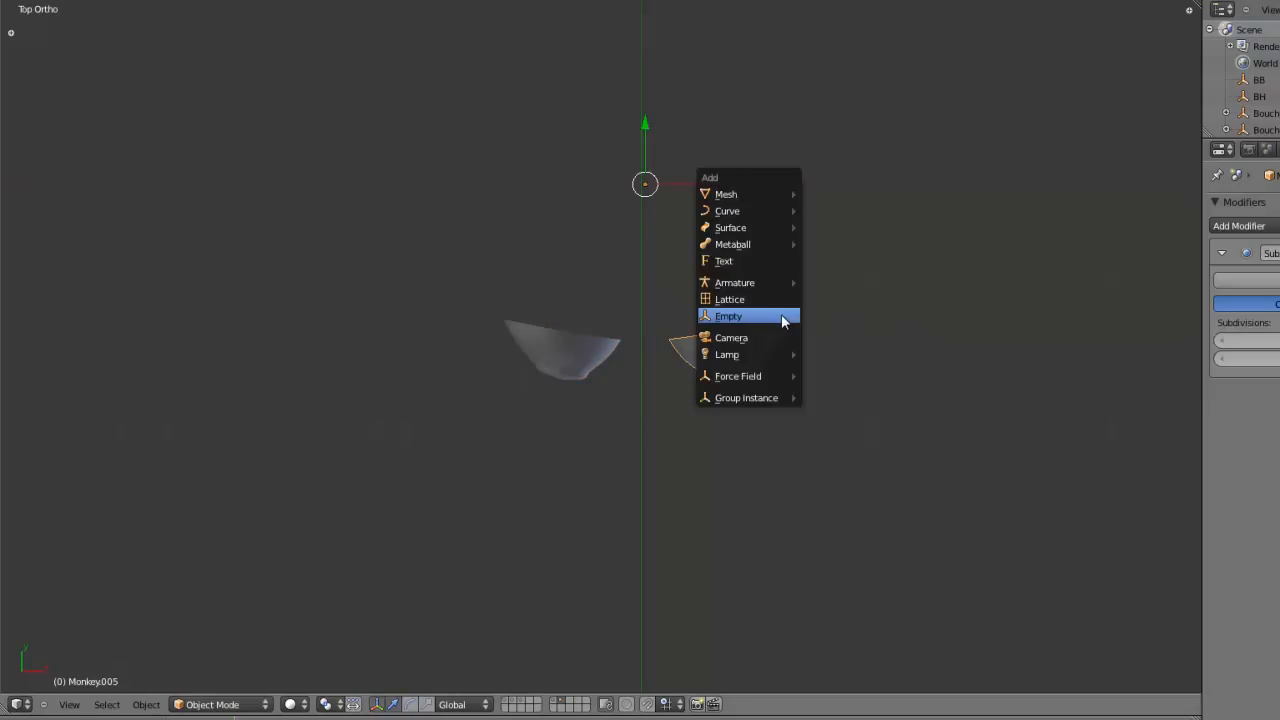
pyautogui.click(782, 320)
pyautogui.press('s')
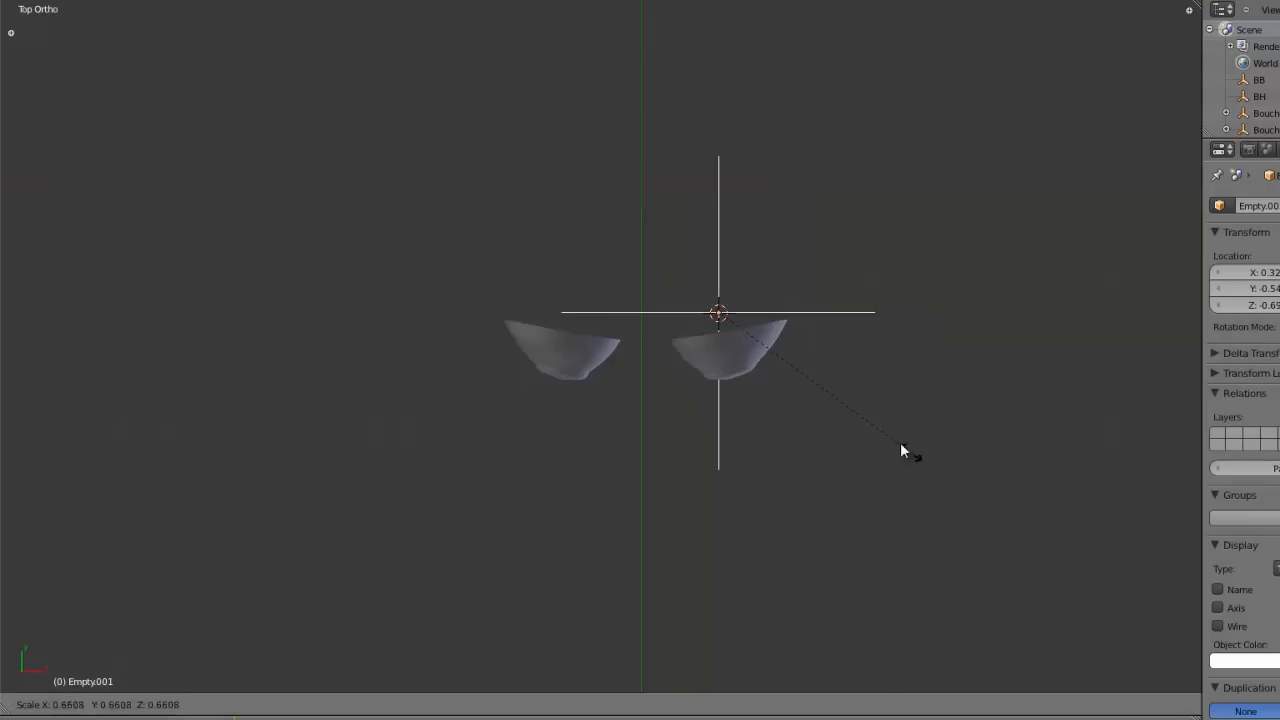
pyautogui.click(793, 380)
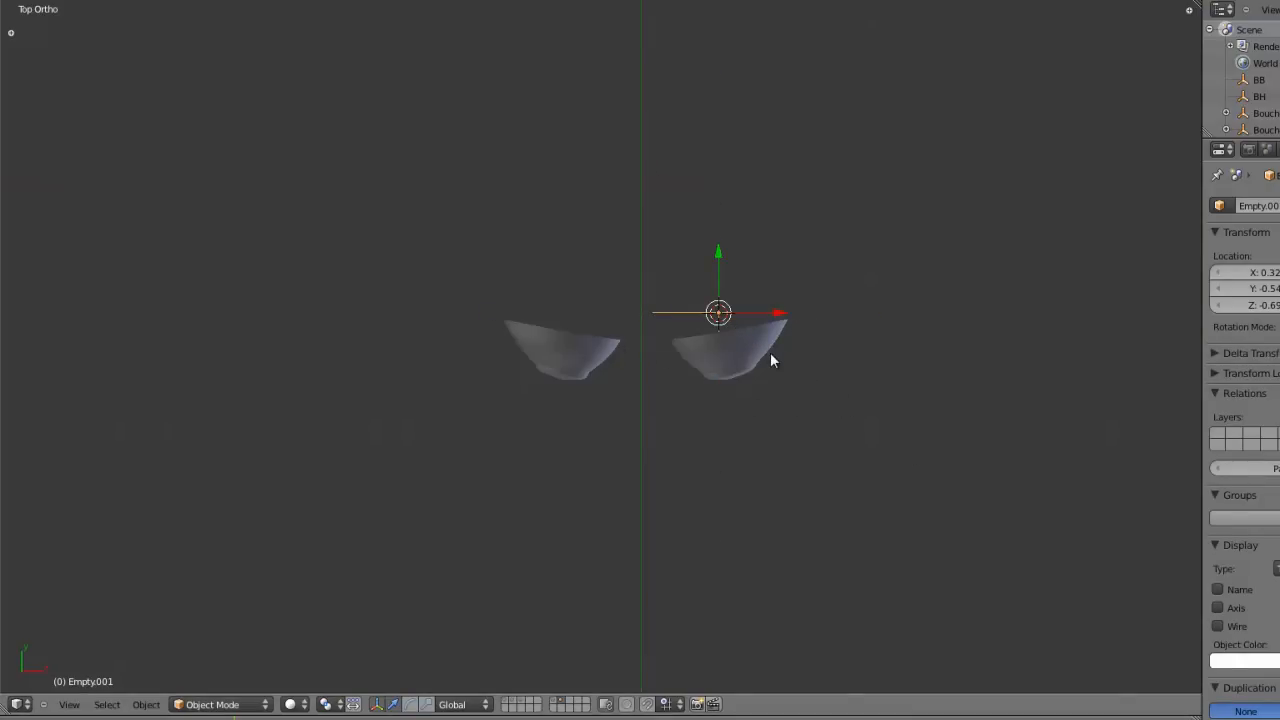
# Step: Duplicate the Empty along the X axis to about X -0.32, behind eyeball Monkey.006
pyautogui.hotkey('shift', 'd')
pyautogui.press('x')
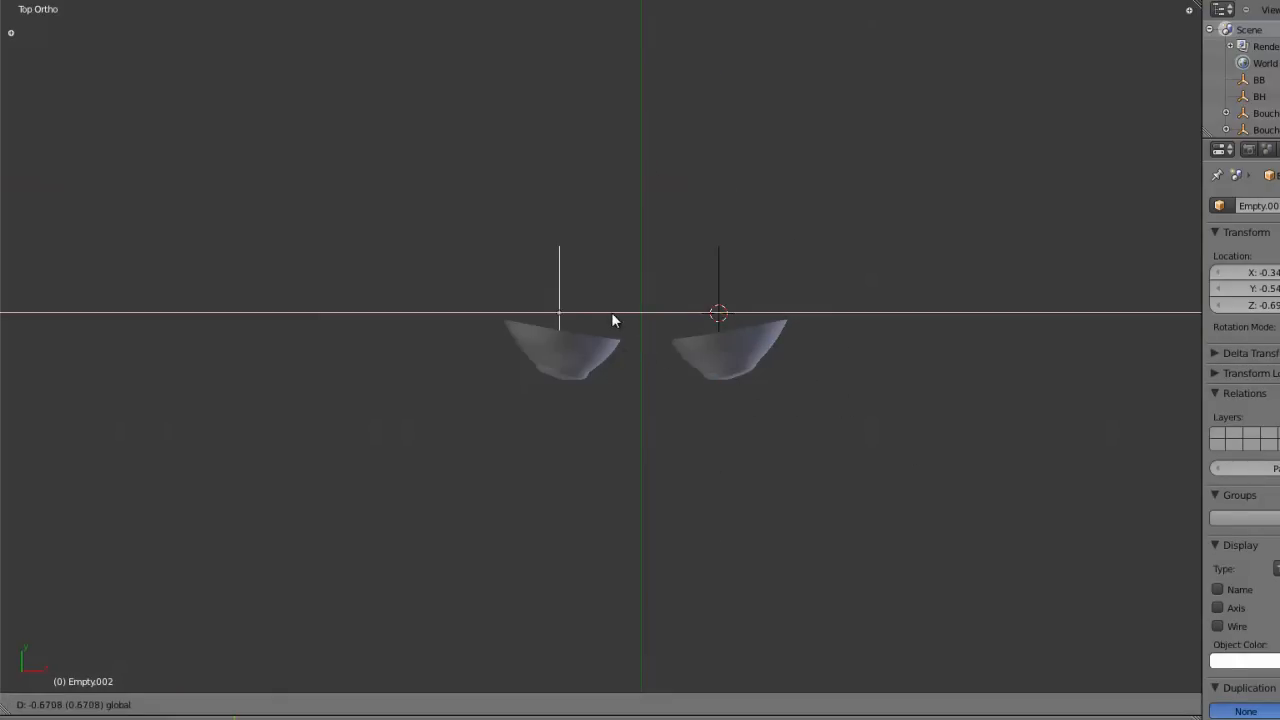
pyautogui.click(620, 320)
pyautogui.scroll(-5, 651, 366)
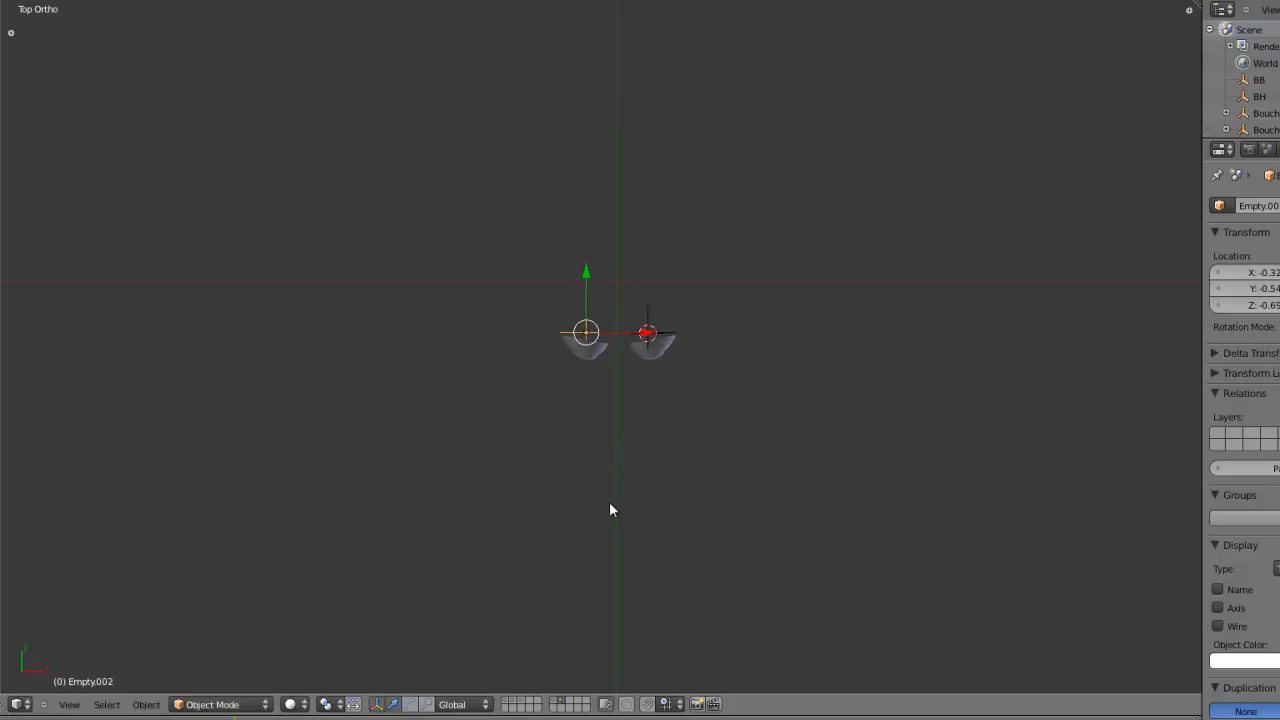
pyautogui.keyDown('shift'); pyautogui.moveTo(612, 510); pyautogui.dragTo(626, 540, button='middle'); pyautogui.keyUp('shift')
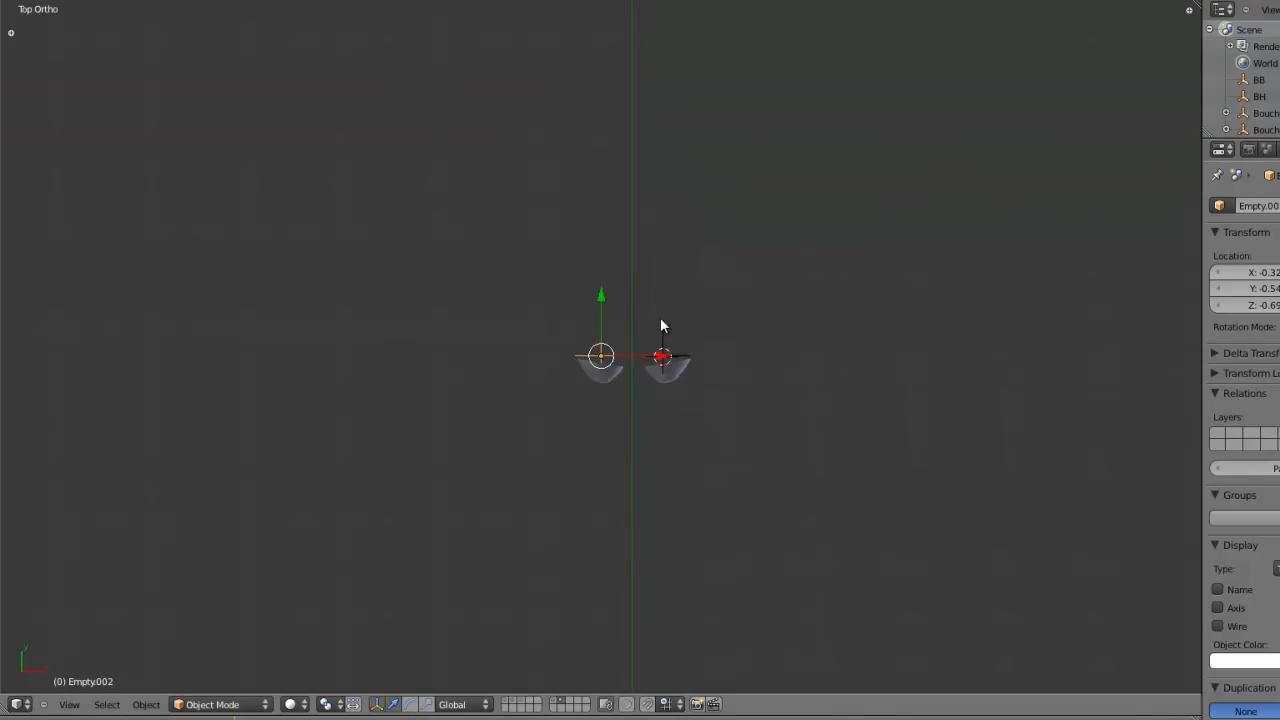
pyautogui.scroll(8, 639, 368)
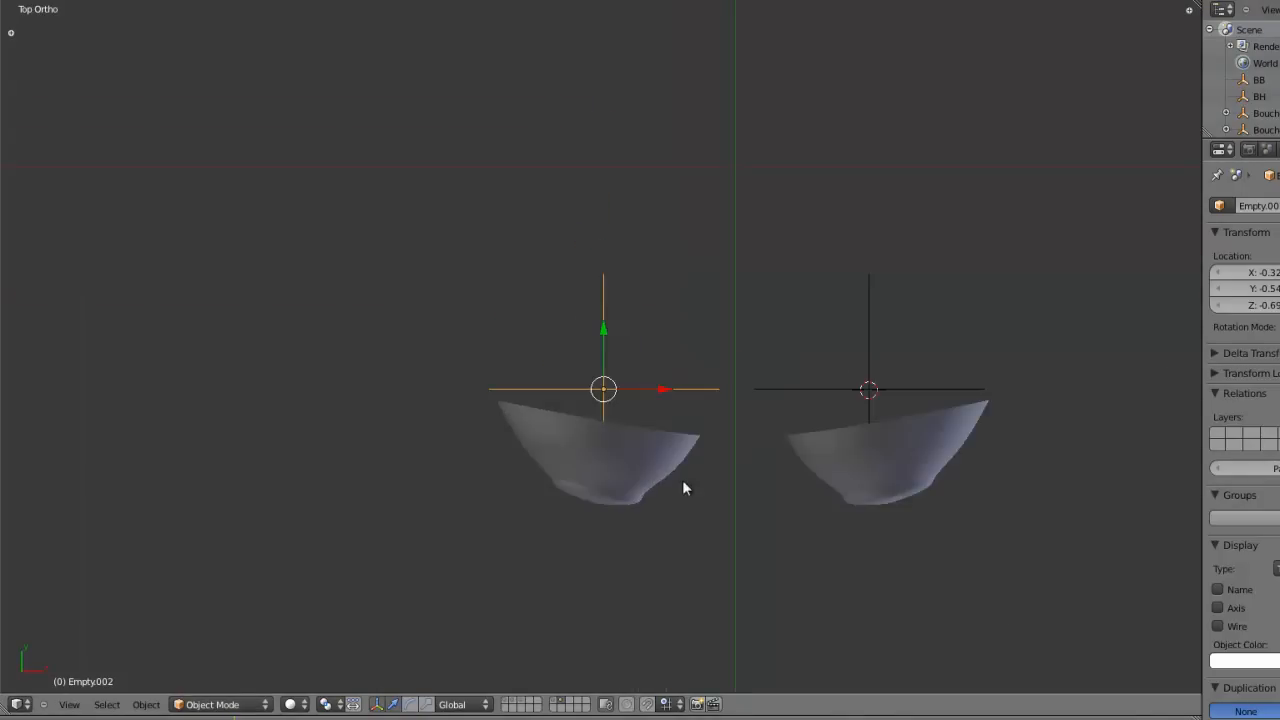
pyautogui.keyDown('shift'); pyautogui.moveTo(683, 484); pyautogui.dragTo(634, 425, button='middle'); pyautogui.keyUp('shift')
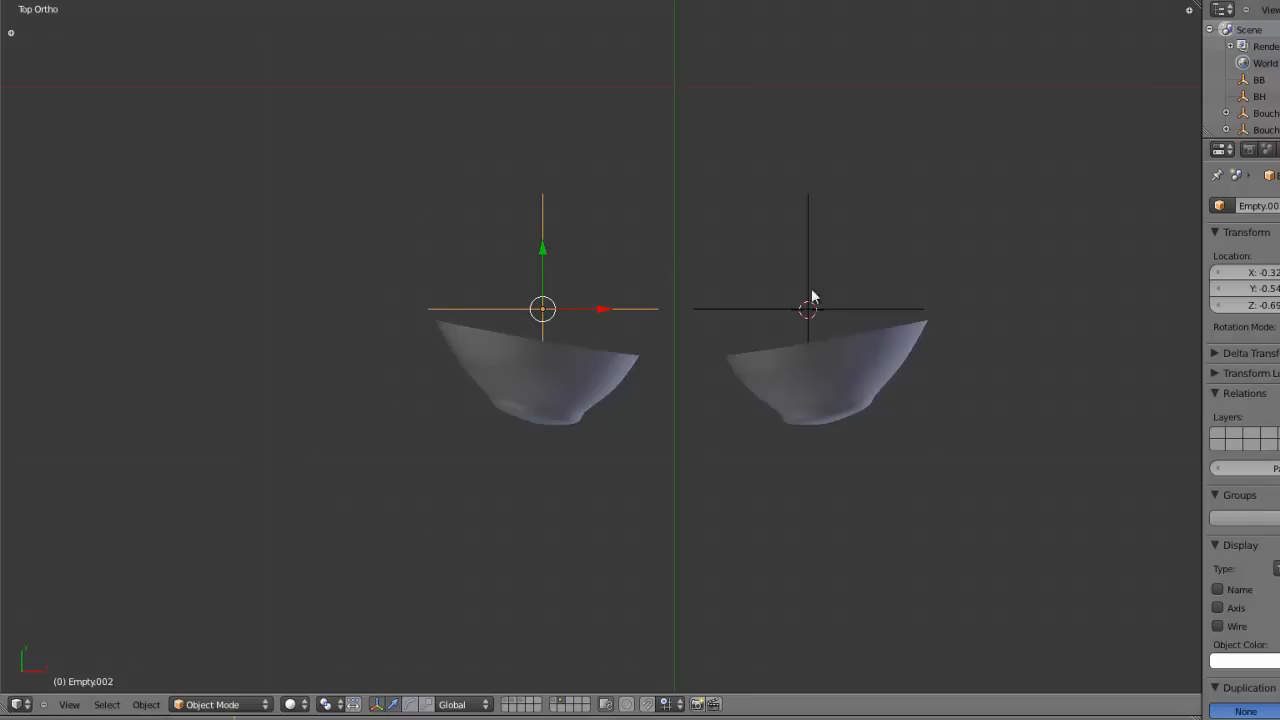
# Step: Select the Empty behind eyeball Monkey.006 and set the transform orientation to Local
pyautogui.rightClick(834, 303)
pyautogui.rightClick(551, 314)
pyautogui.click(466, 705)
pyautogui.click(488, 582)
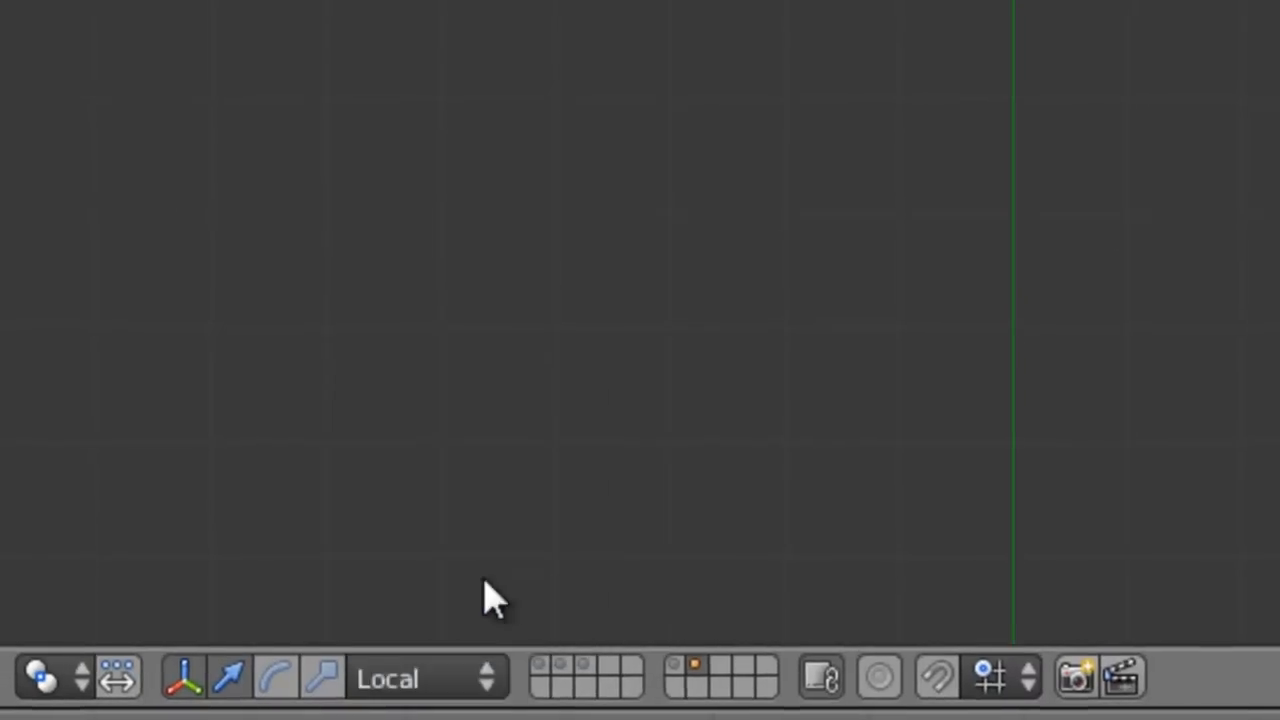
# Step: Try a freehand rotation of the Empty behind eyeball Monkey.006 and undo it
pyautogui.rightClick(1020, 49)
pyautogui.rightClick(556, 285)
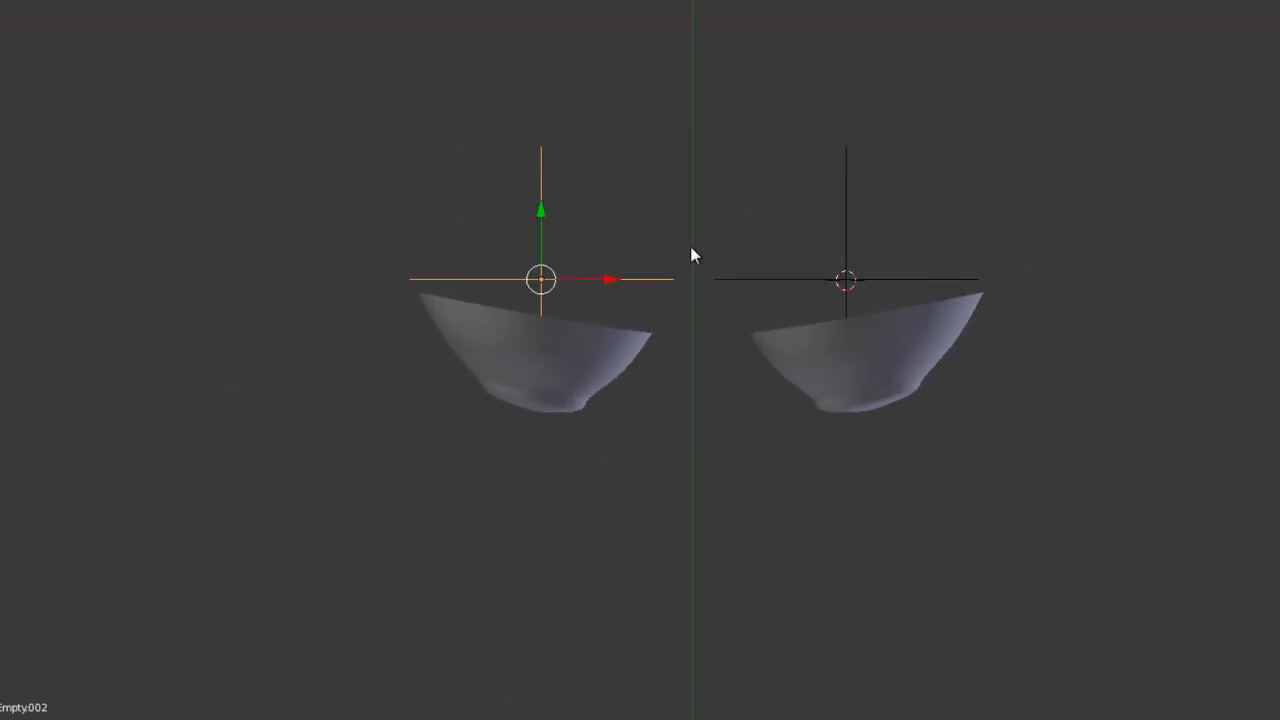
pyautogui.press('r')
pyautogui.click(676, 324)
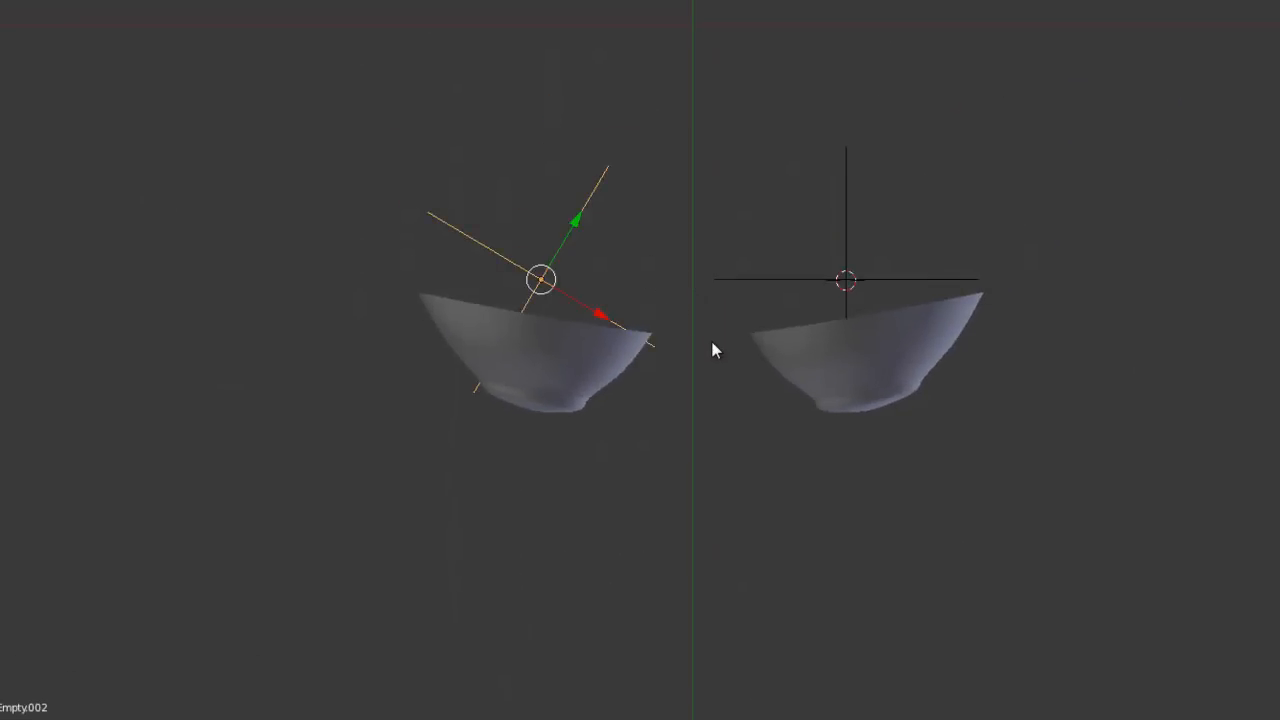
pyautogui.hotkey('ctrl', 'z')
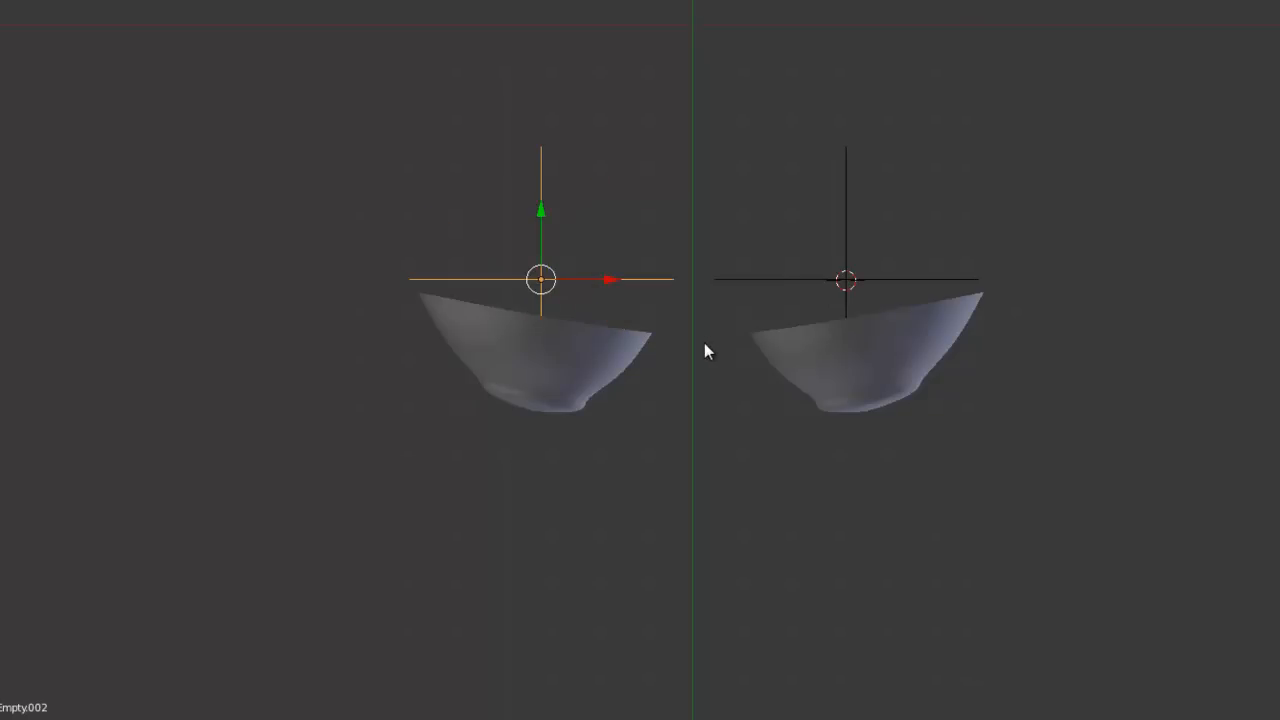
# Step: Rotate the Empties behind both eyeballs by 180 degrees in top view
pyautogui.write('r180')
pyautogui.press('Return')
pyautogui.rightClick(857, 281)
pyautogui.write('r180')
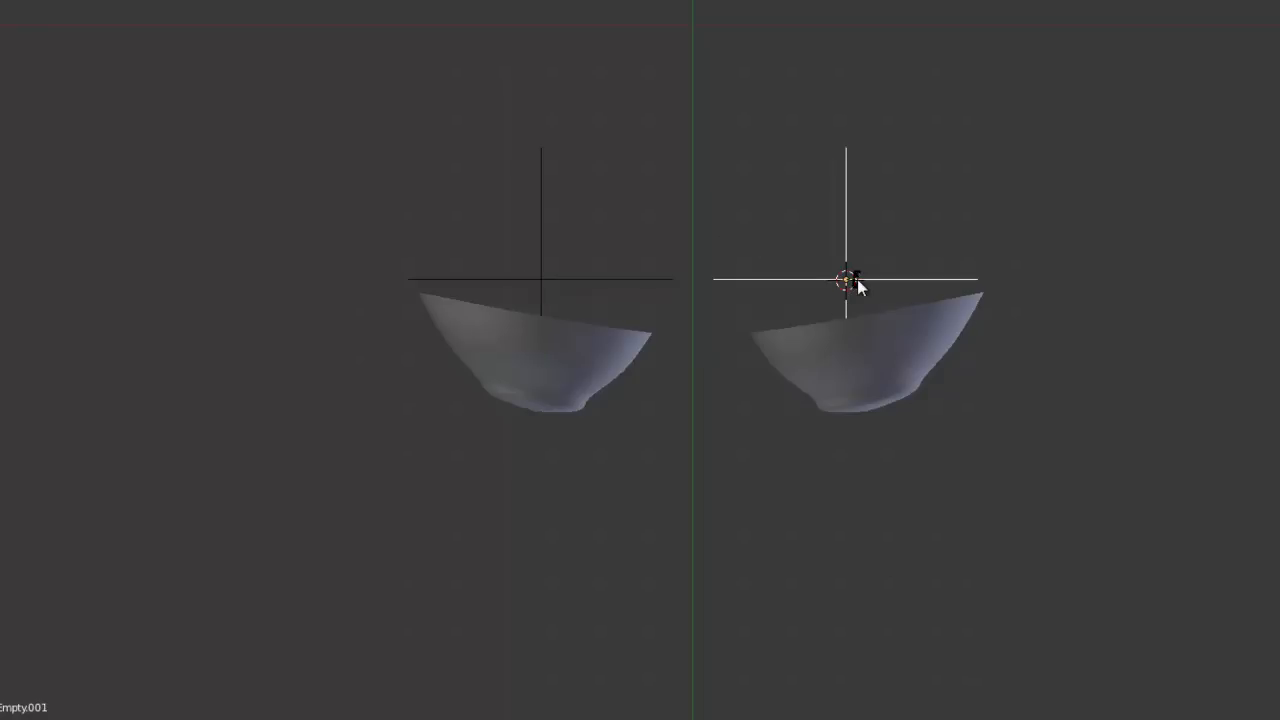
pyautogui.press('Return')
# Step: Parent eyeball Monkey.005 to the Empty behind it as Object
pyautogui.scroll(-1, 857, 279)
pyautogui.scroll(4, 857, 279)
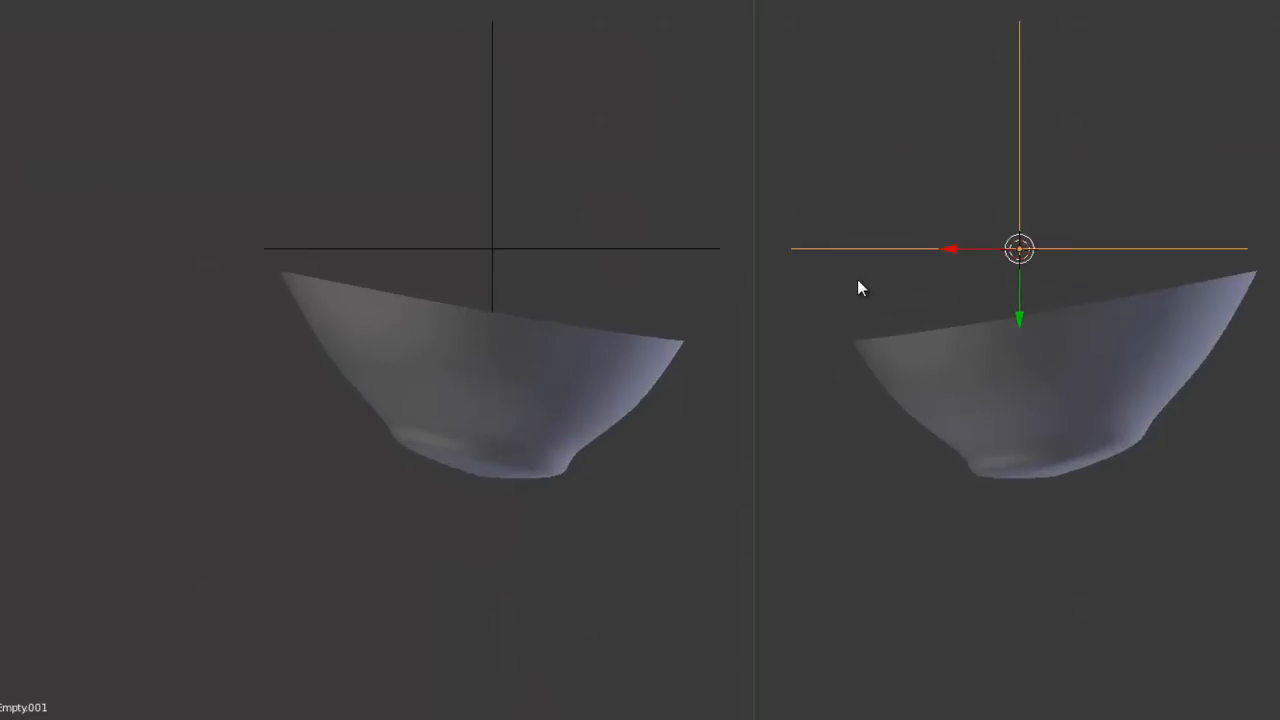
pyautogui.scroll(-4, 906, 378)
pyautogui.rightClick(842, 372)
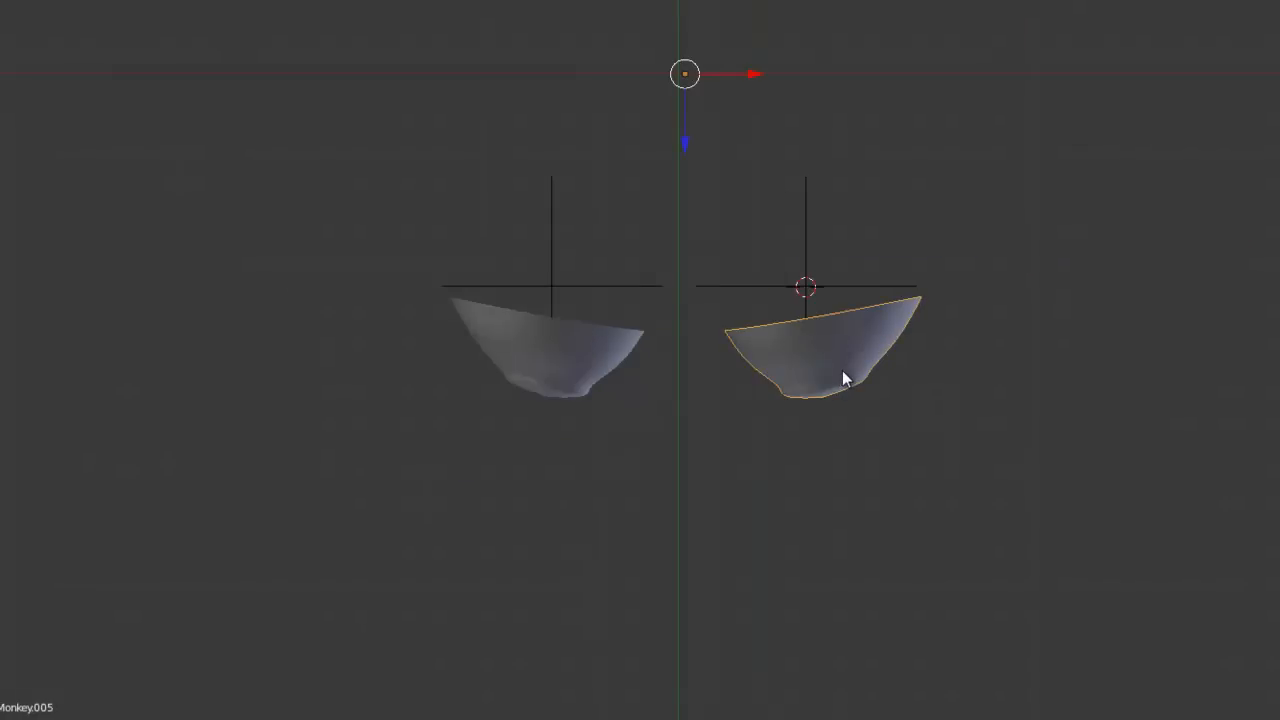
pyautogui.keyDown('shift'); pyautogui.rightClick(808, 286); pyautogui.keyUp('shift')
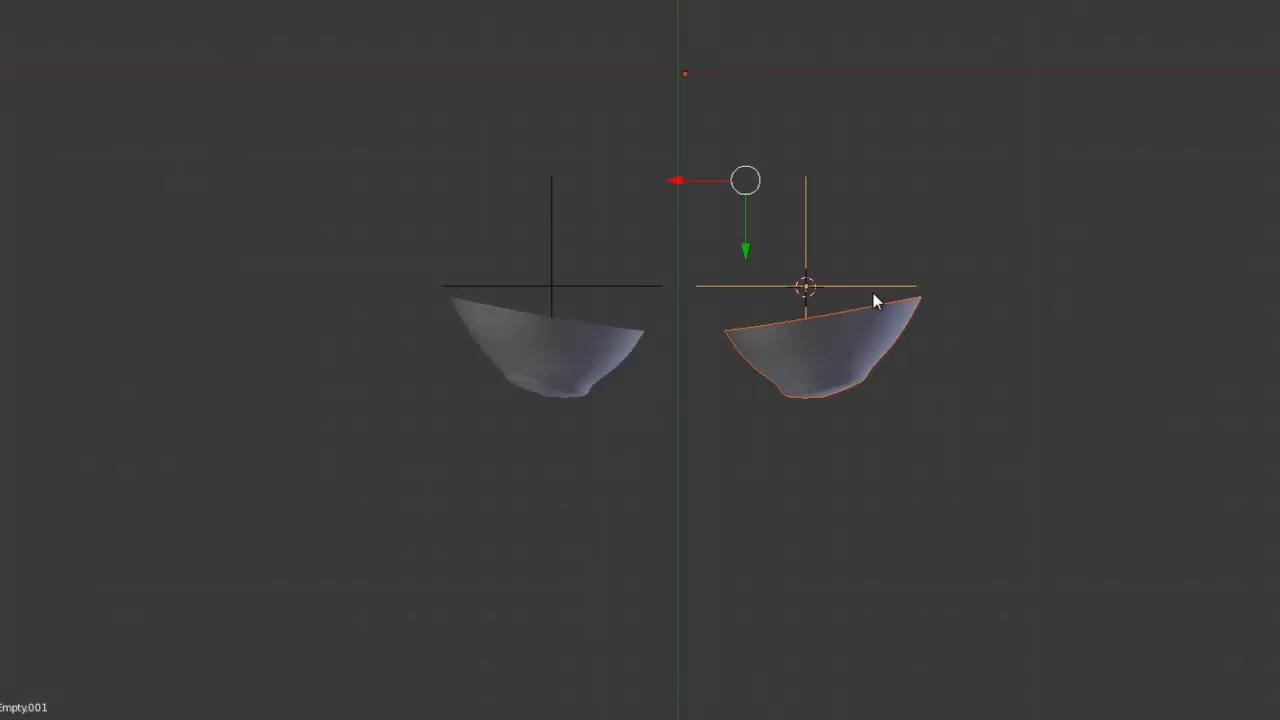
pyautogui.hotkey('ctrl', 'p')
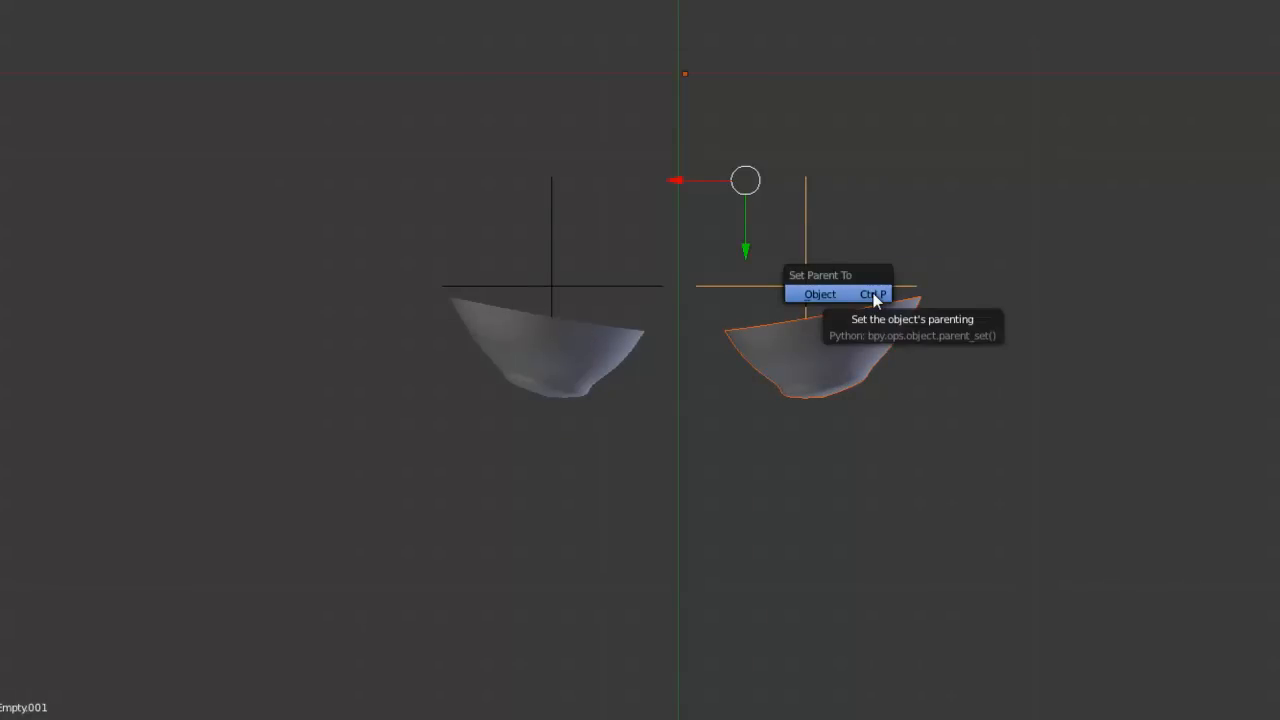
pyautogui.click(873, 293)
# Step: Try a freehand rotation of the Empty behind eyeball Monkey.005 to test the parenting
pyautogui.rightClick(809, 284)
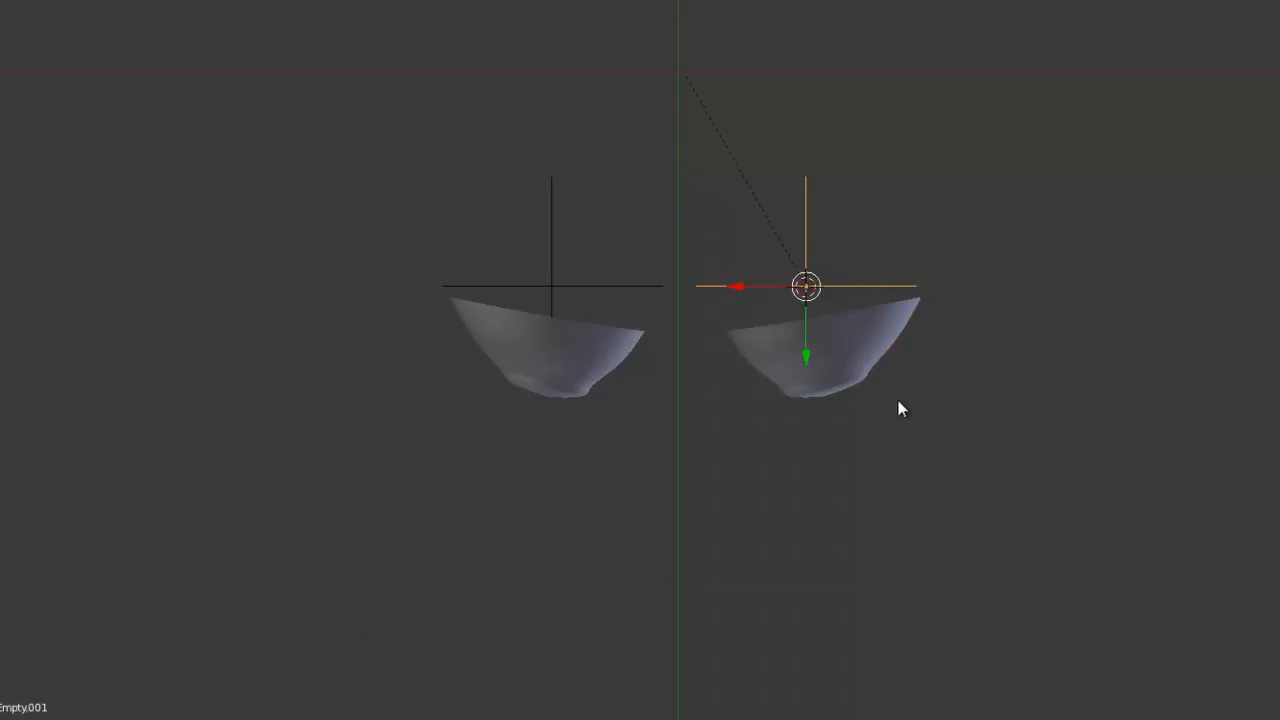
pyautogui.press('r')
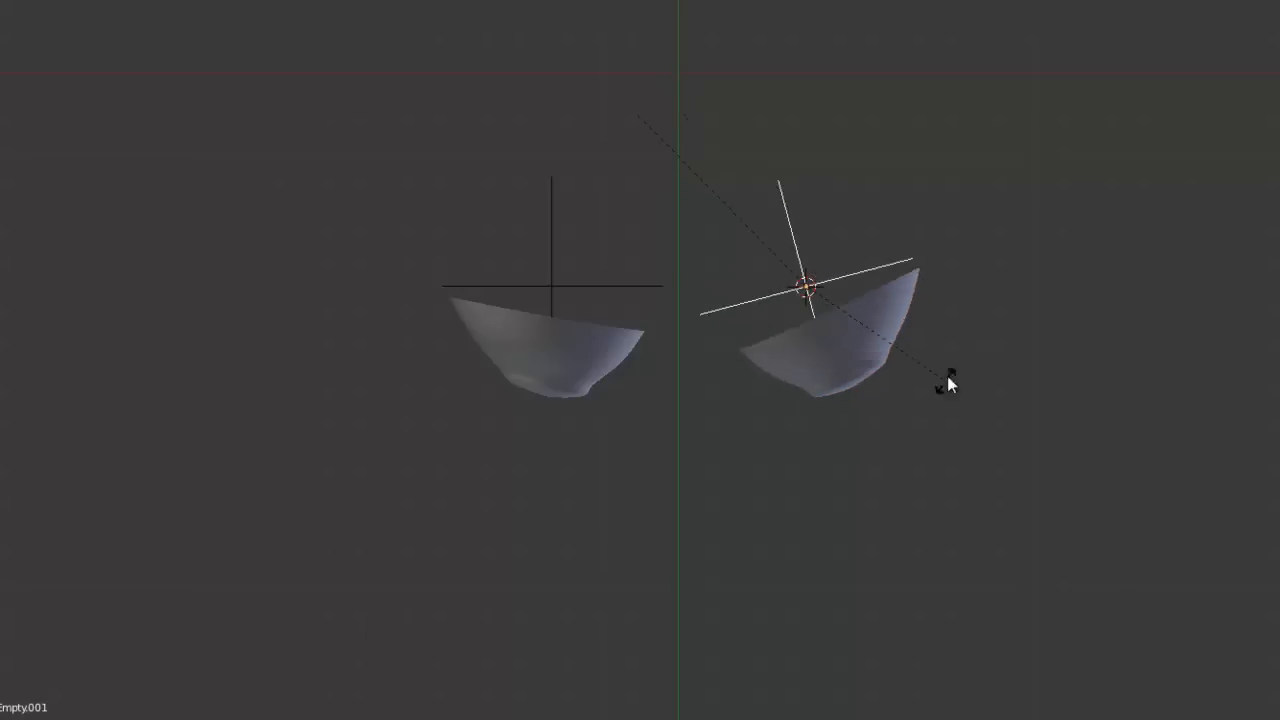
pyautogui.click(895, 393)
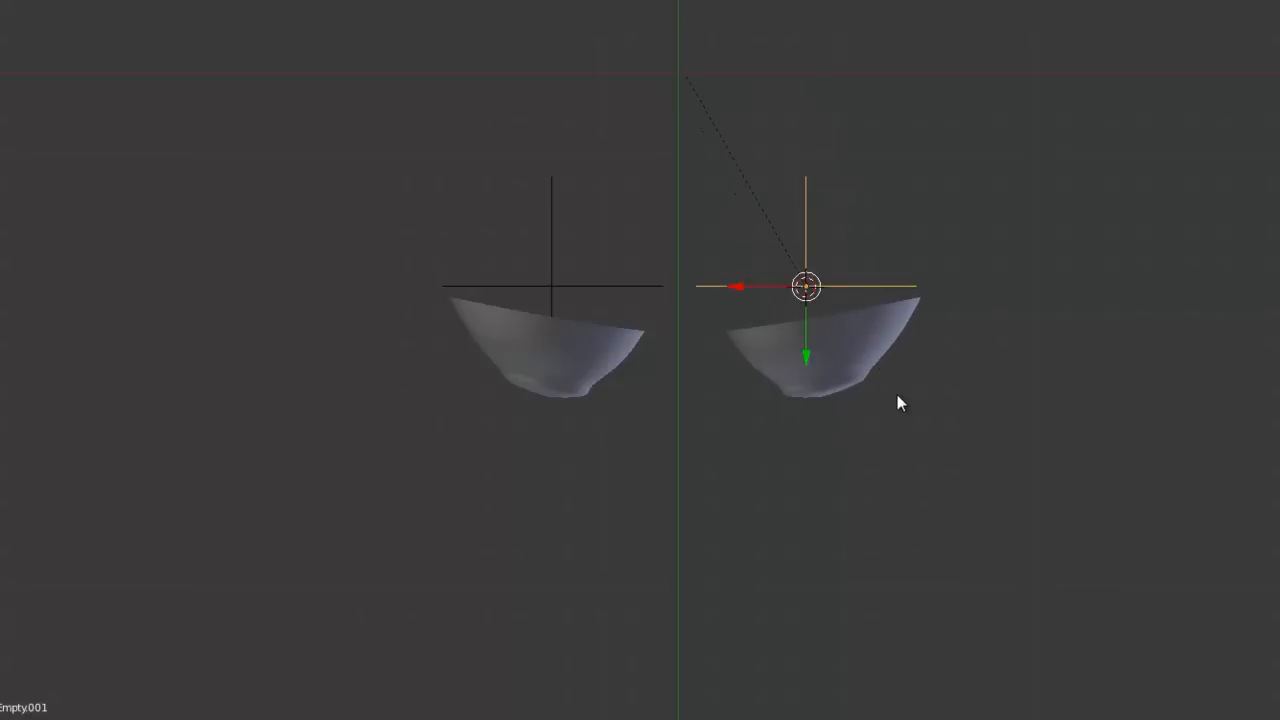
# Step: Add an Empty on the centre line well in front of both eyeballs in top view
pyautogui.scroll(-6, 723, 341)
pyautogui.moveTo(622, 537); pyautogui.dragTo(580, 362, button='middle')
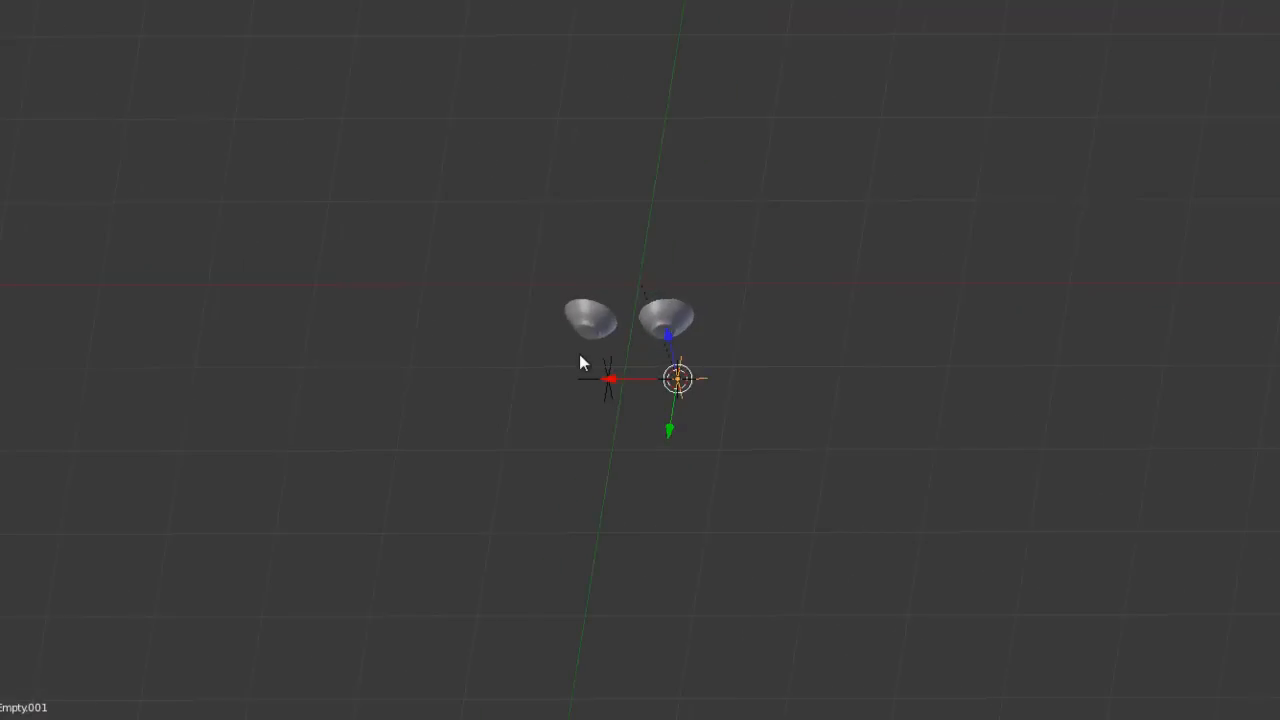
pyautogui.press('KP_7')
pyautogui.scroll(-4, 580, 354)
pyautogui.keyDown('shift'); pyautogui.moveTo(610, 610); pyautogui.dragTo(611, 374, button='middle'); pyautogui.keyUp('shift')
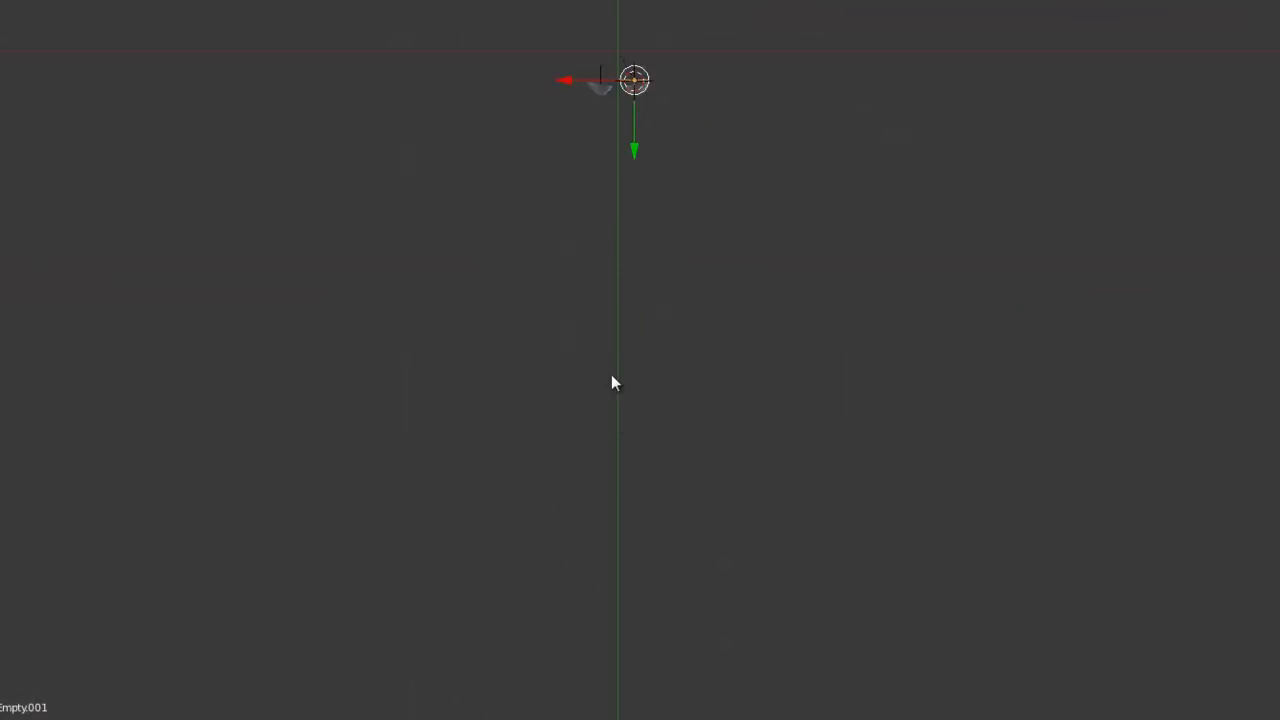
pyautogui.hotkey('shift', 'a')
pyautogui.click(680, 352)
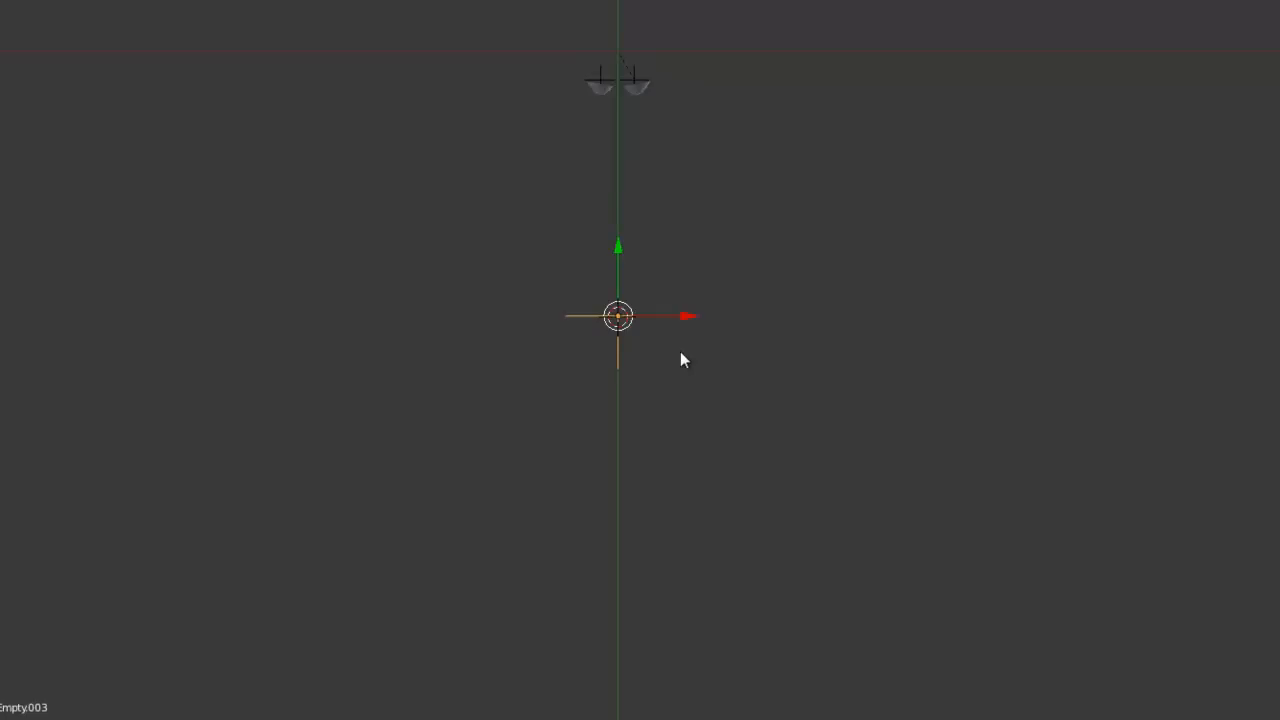
# Step: Make the Empties behind both eyeballs track the new front Empty with a Track To Constraint
pyautogui.scroll(5, 680, 351)
pyautogui.keyDown('shift'); pyautogui.moveTo(680, 148); pyautogui.dragTo(622, 252, button='middle'); pyautogui.keyUp('shift')
pyautogui.scroll(-3, 622, 252)
pyautogui.scroll(2, 541, 363)
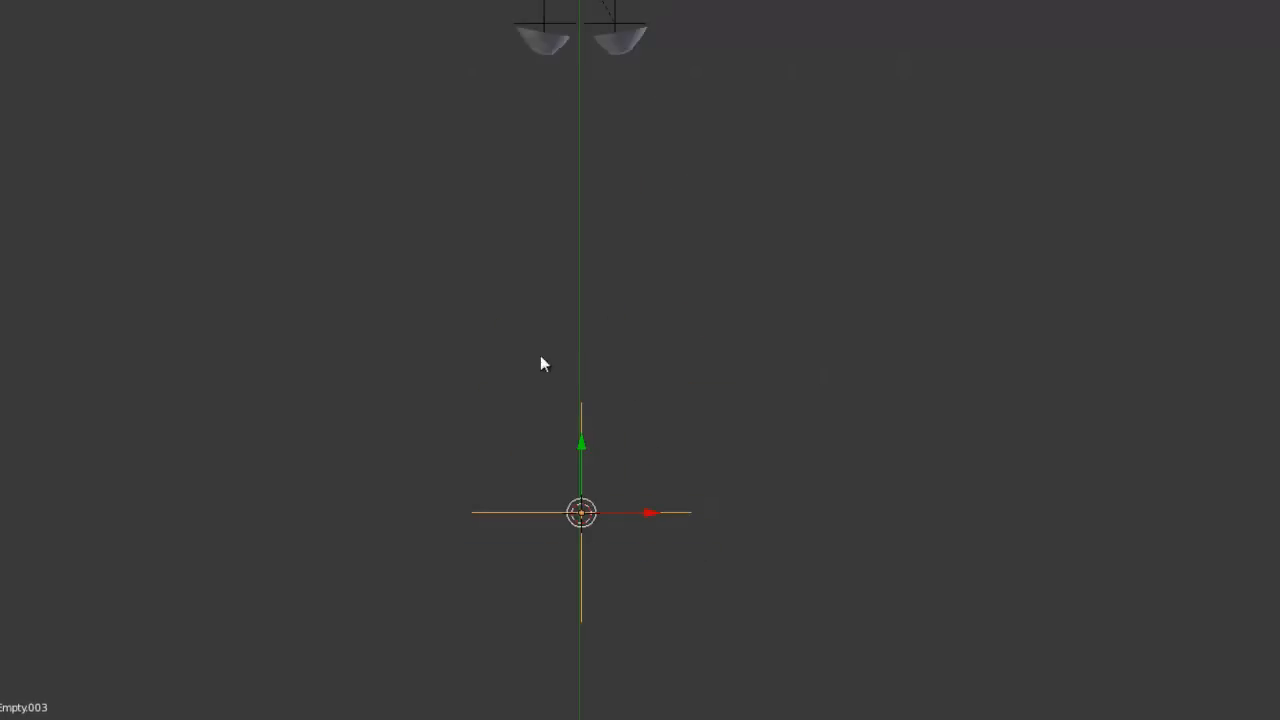
pyautogui.rightClick(541, 28)
pyautogui.keyDown('shift'); pyautogui.rightClick(617, 29); pyautogui.keyUp('shift')
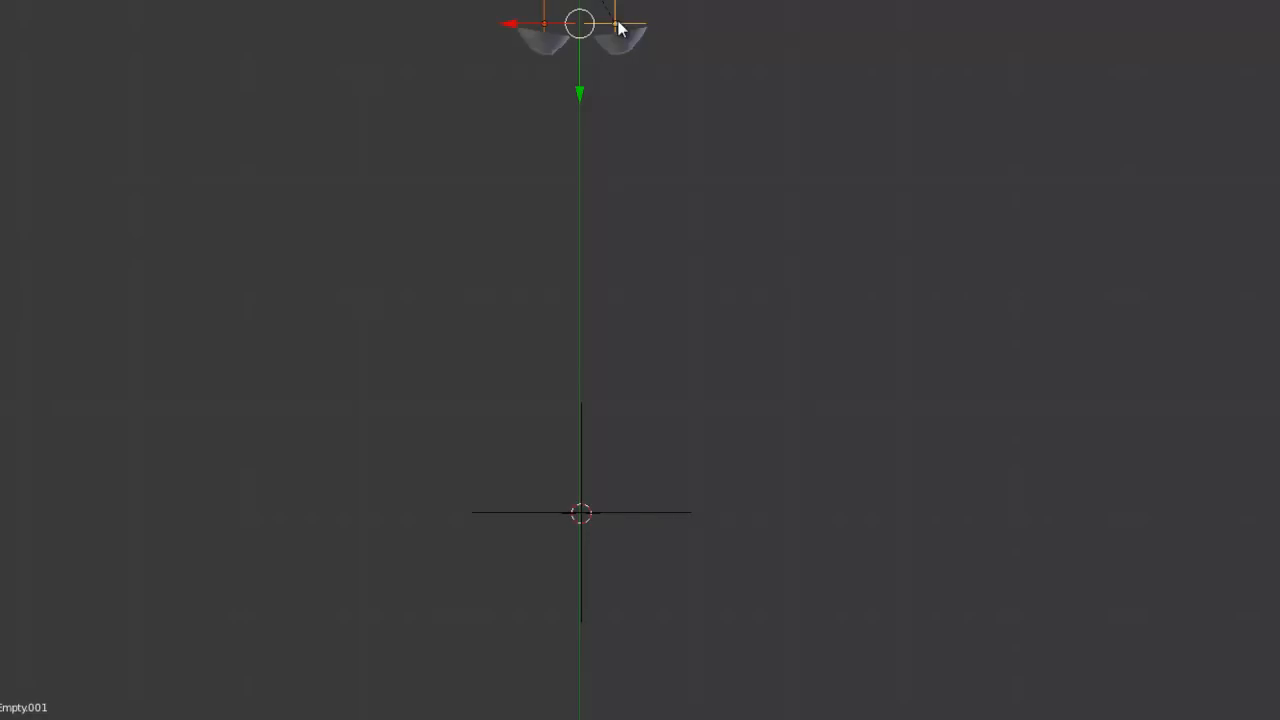
pyautogui.keyDown('shift'); pyautogui.rightClick(588, 514); pyautogui.keyUp('shift')
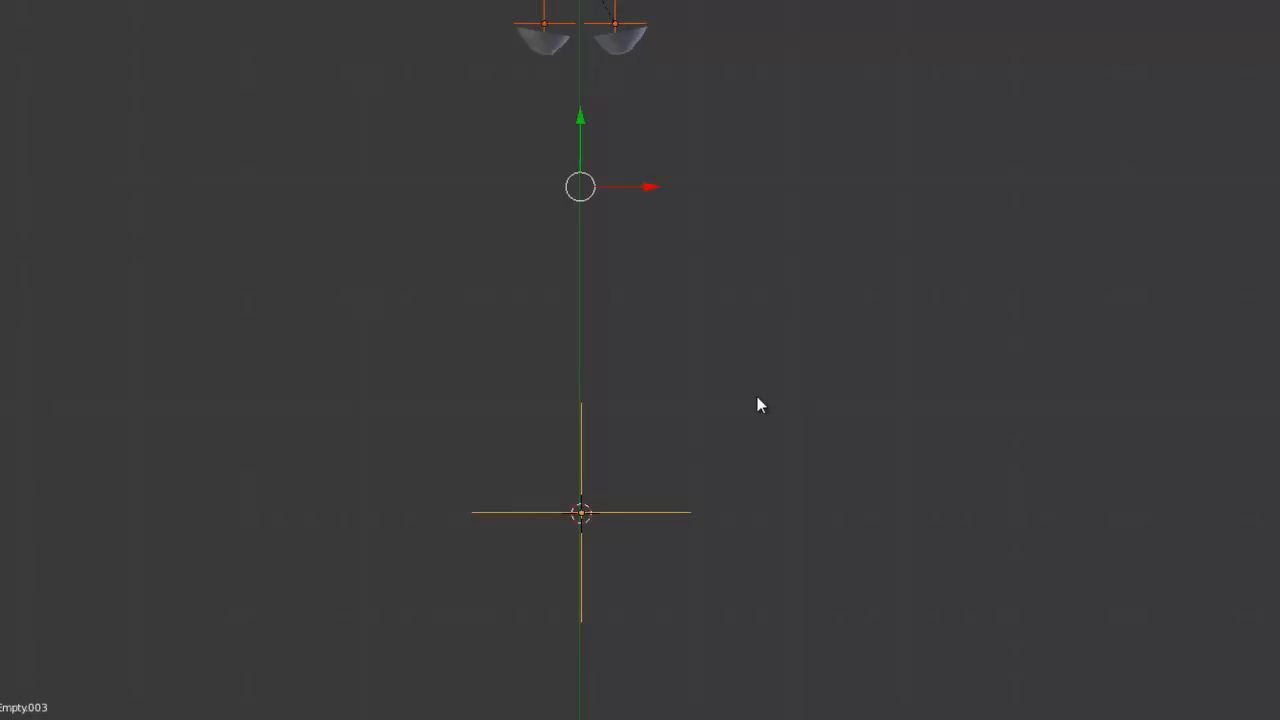
pyautogui.hotkey('ctrl', 't')
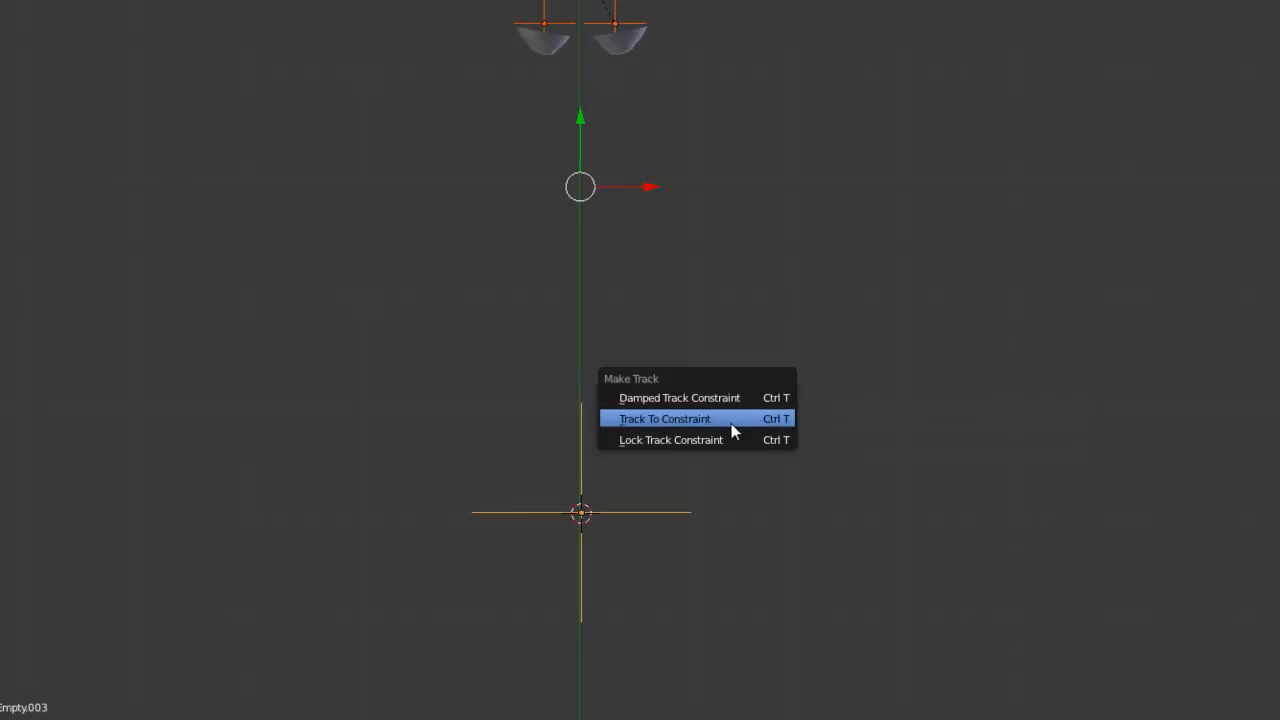
pyautogui.click(731, 431)
# Step: Try moving the front Empty along the X axis to test the tracking, and cancel the move
pyautogui.scroll(-3, 604, 197)
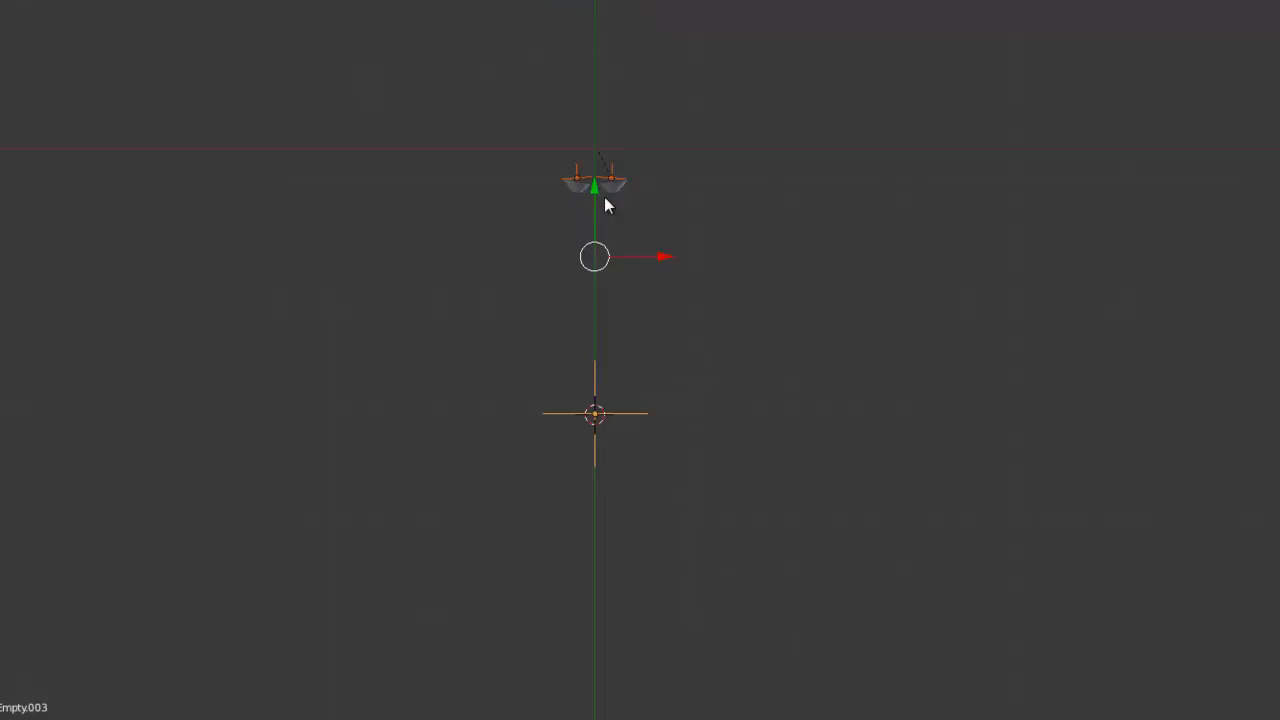
pyautogui.scroll(3, 598, 350)
pyautogui.rightClick(591, 503)
pyautogui.press('g')
pyautogui.press('x')
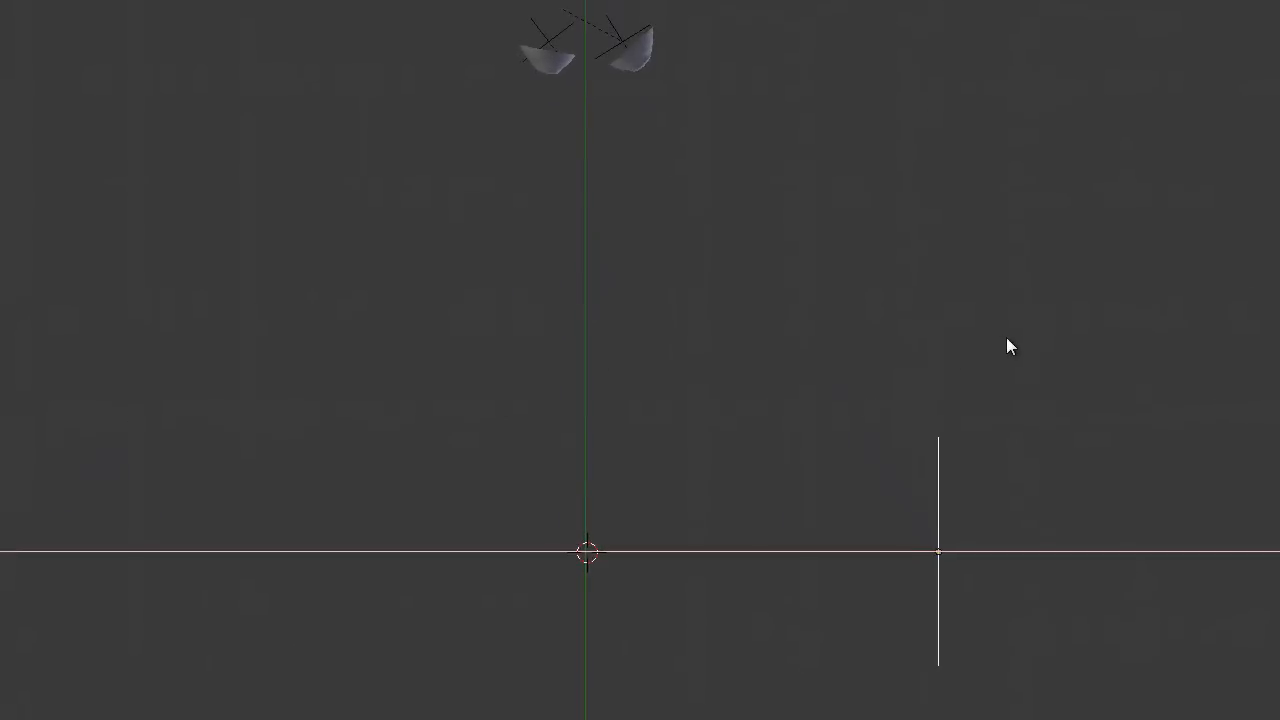
pyautogui.press('Escape')
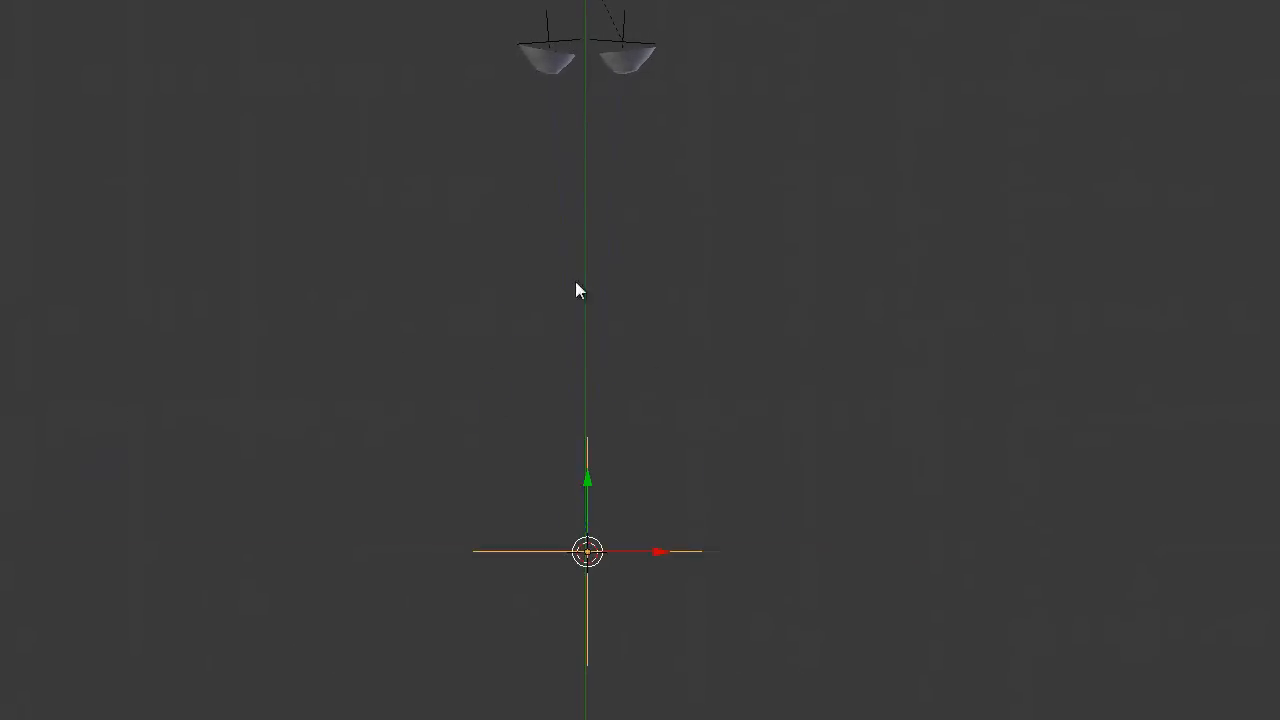
# Step: Undo the Track To Constraint and parent eyeball Monkey.006 to the Empty behind it as Object
pyautogui.rightClick(545, 52)
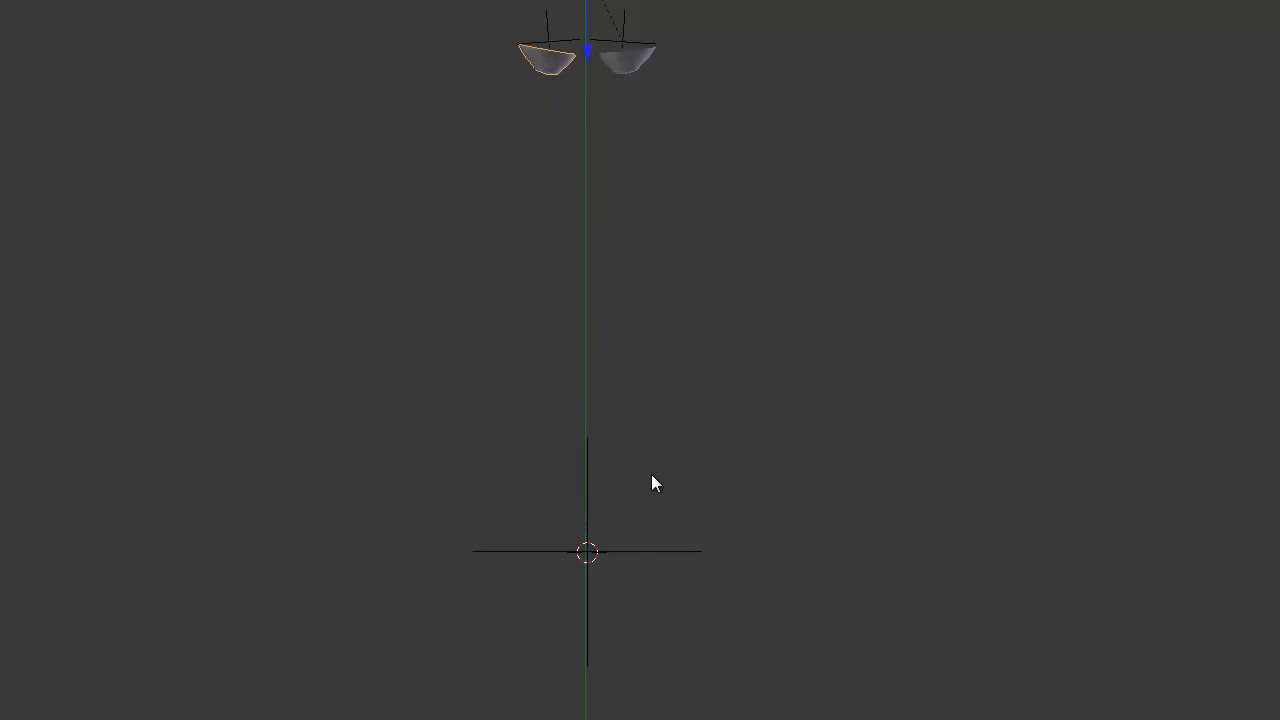
pyautogui.hotkey('ctrl', 'z')
pyautogui.hotkey('ctrl', 'z')
pyautogui.rightClick(551, 64)
pyautogui.rightClick(550, 50)
pyautogui.hotkey('ctrl', 'p')
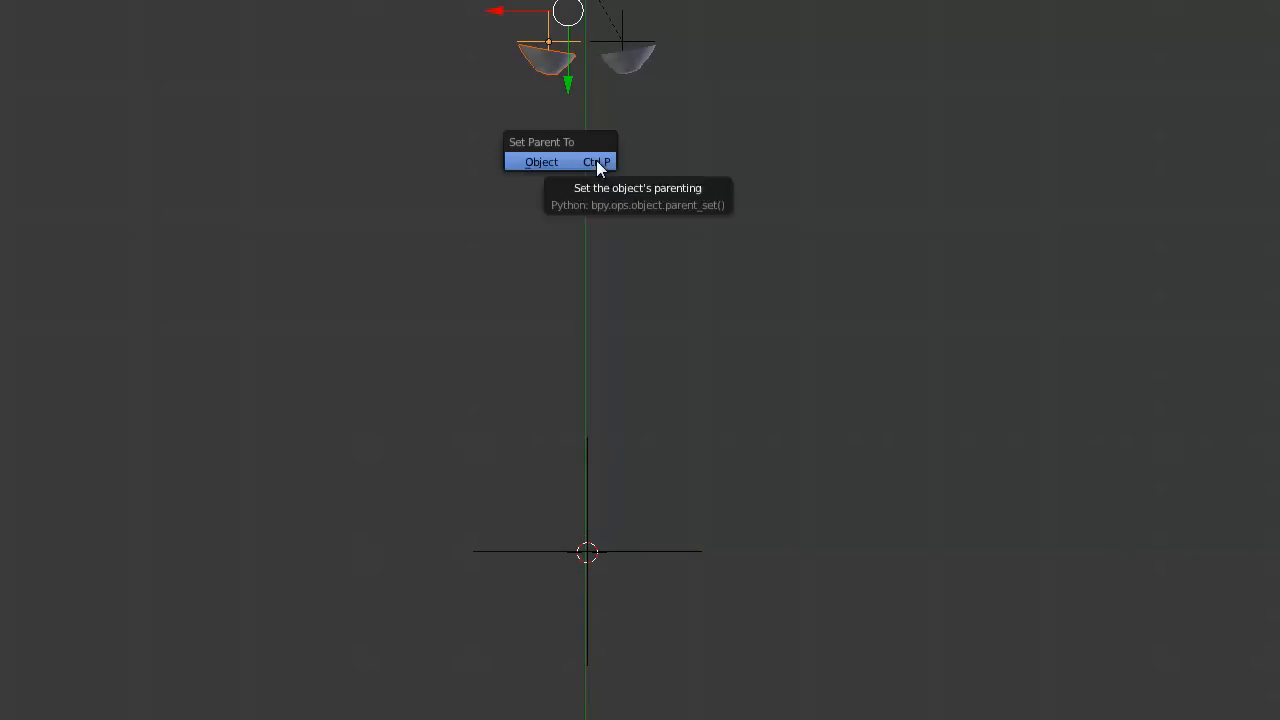
pyautogui.click(596, 162)
# Step: Apply the Track To Constraint again from both eyeball Empties to the front Empty
pyautogui.keyDown('shift'); pyautogui.rightClick(618, 42); pyautogui.keyUp('shift')
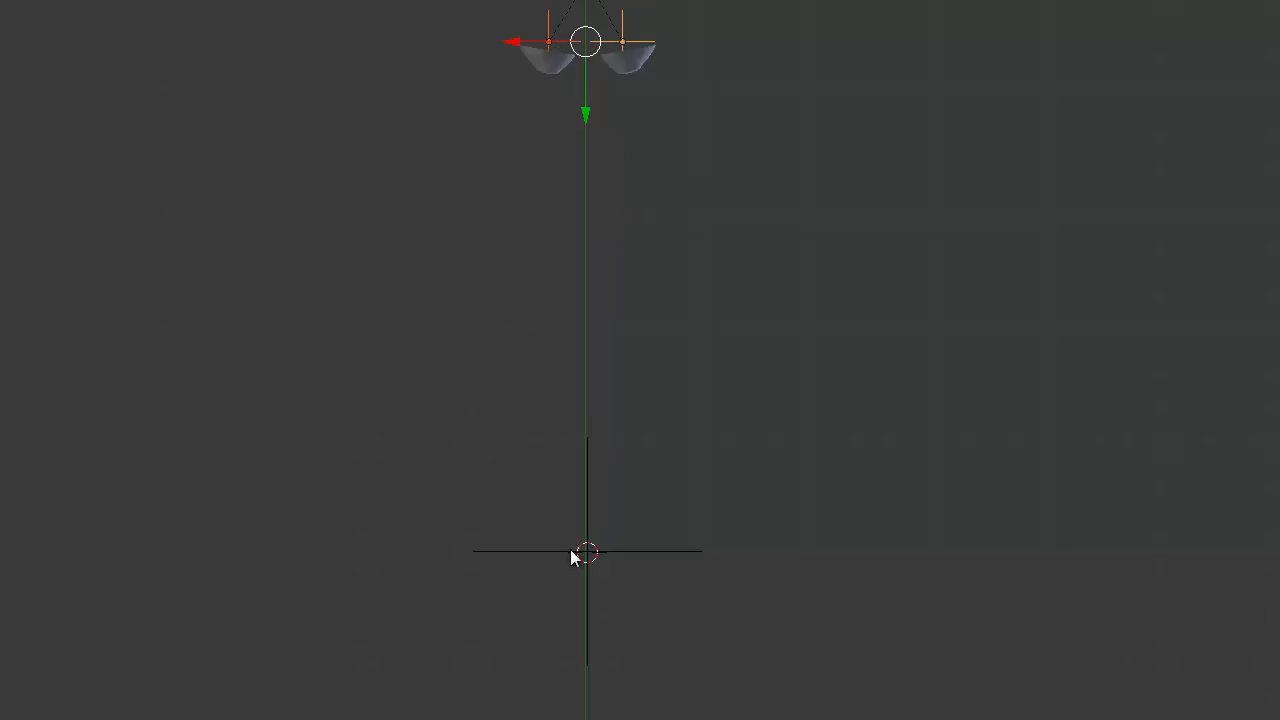
pyautogui.keyDown('shift'); pyautogui.rightClick(587, 552); pyautogui.keyUp('shift')
pyautogui.hotkey('ctrl', 't')
pyautogui.click(598, 554)
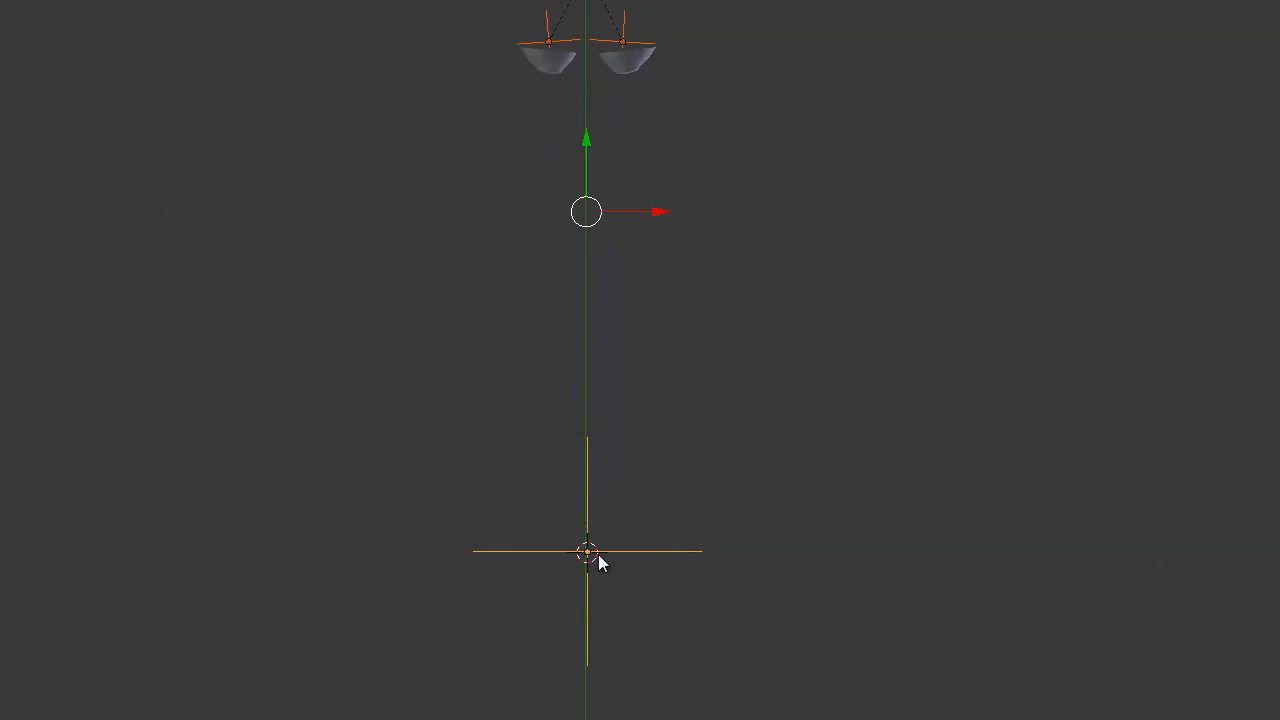
# Step: Try moving the front Empty freely in top view to test both eyeballs, and cancel the move
pyautogui.press('g')
pyautogui.rightClick(583, 562)
pyautogui.rightClick(584, 564)
pyautogui.press('g')
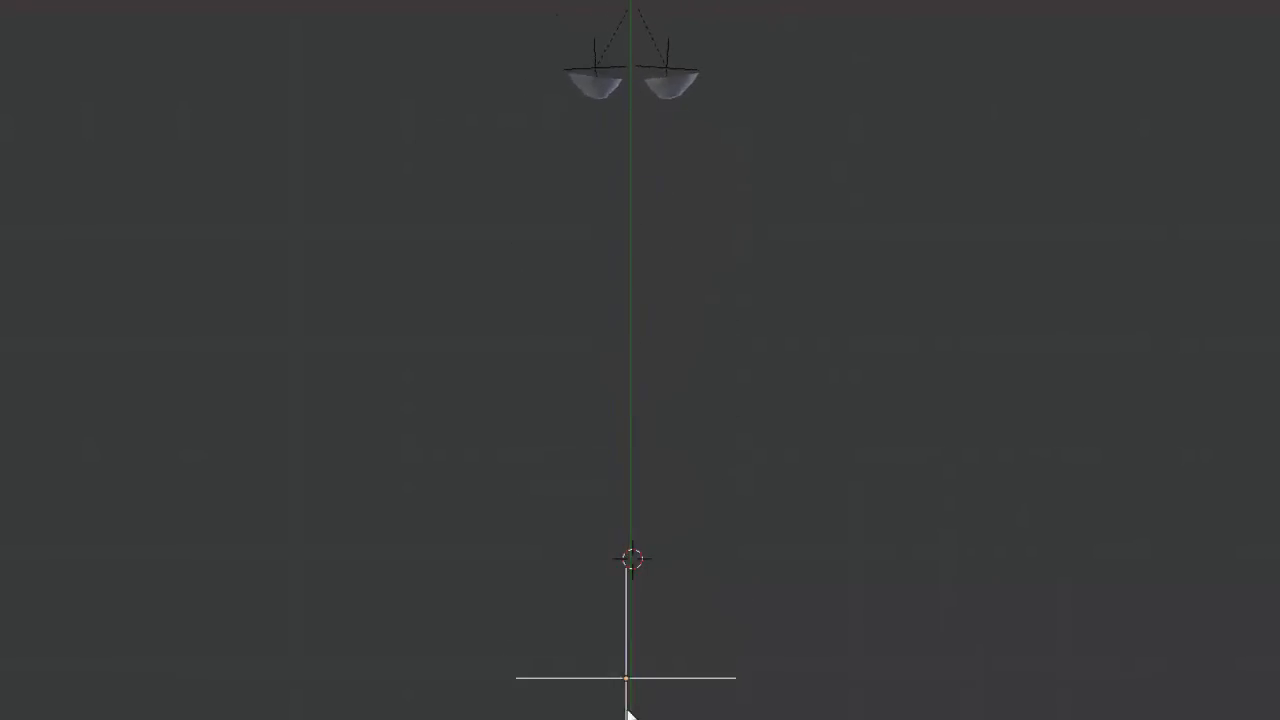
pyautogui.rightClick(694, 469)
# Step: Move the front Empty along the Y axis in a perspective view to test the eye tracking
pyautogui.moveTo(694, 609); pyautogui.dragTo(614, 342, button='middle')
pyautogui.press('g')
pyautogui.press('y')
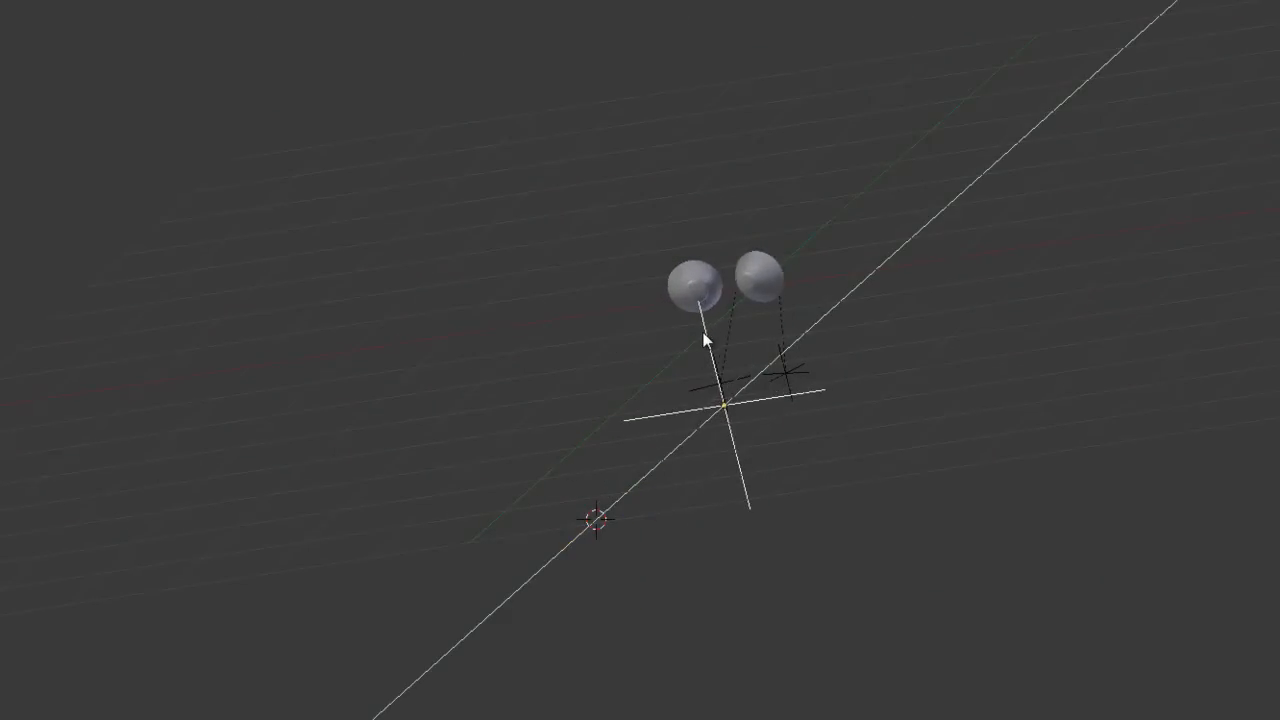
pyautogui.click(546, 435)
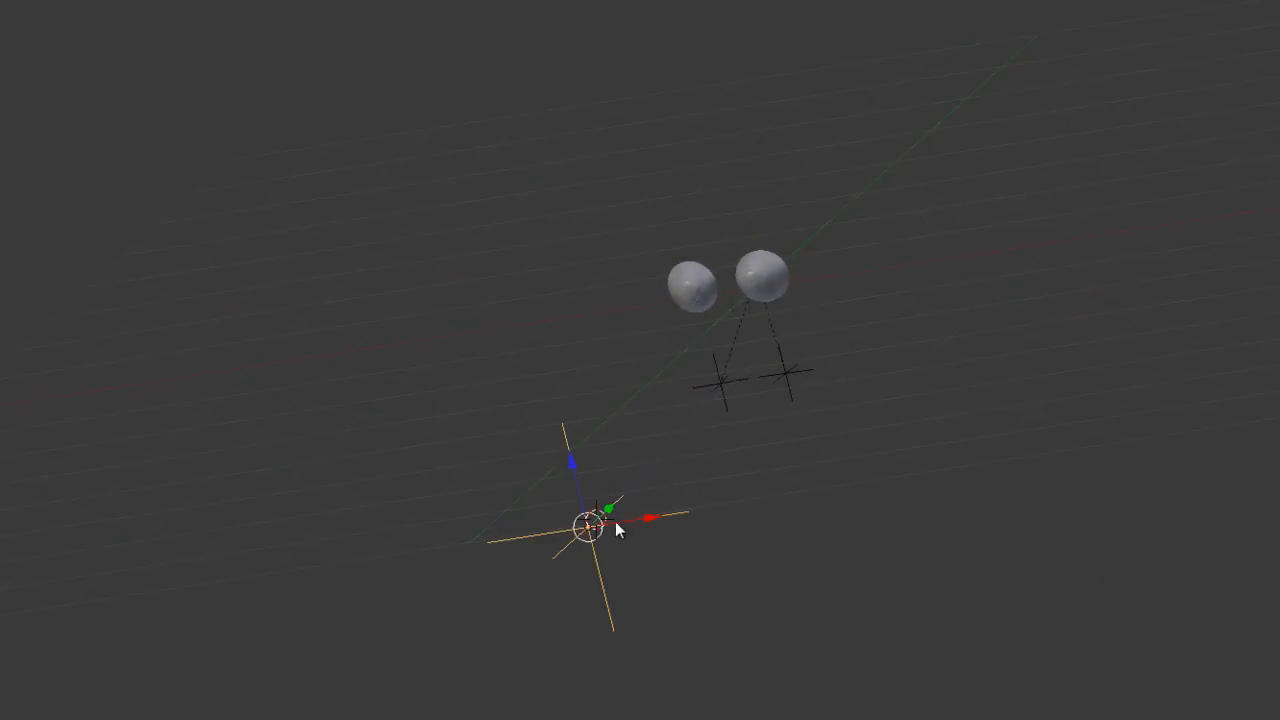
# Step: Try moving the front Empty and both eyeball Empties upward together in front view, and cancel the move
pyautogui.scroll(-3, 799, 352)
pyautogui.moveTo(800, 354); pyautogui.dragTo(755, 486, button='middle')
pyautogui.scroll(3, 722, 486)
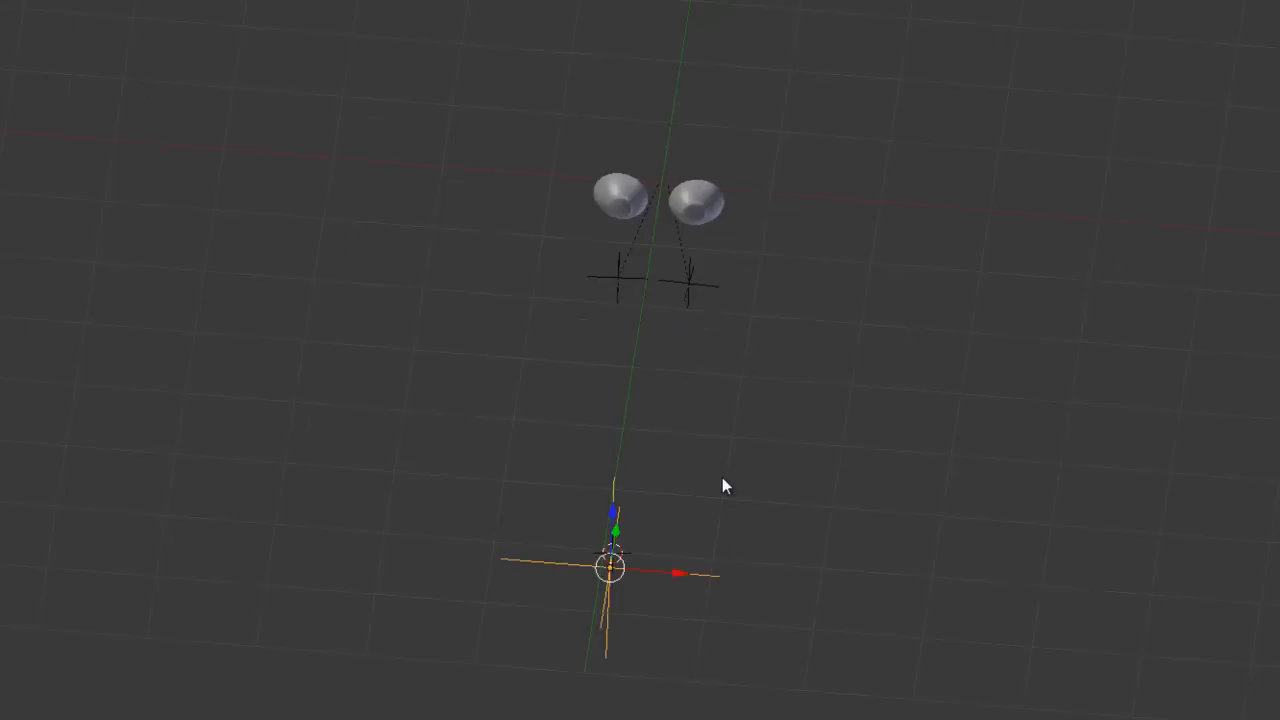
pyautogui.scroll(-2, 722, 486)
pyautogui.keyDown('shift'); pyautogui.rightClick(632, 302); pyautogui.keyUp('shift')
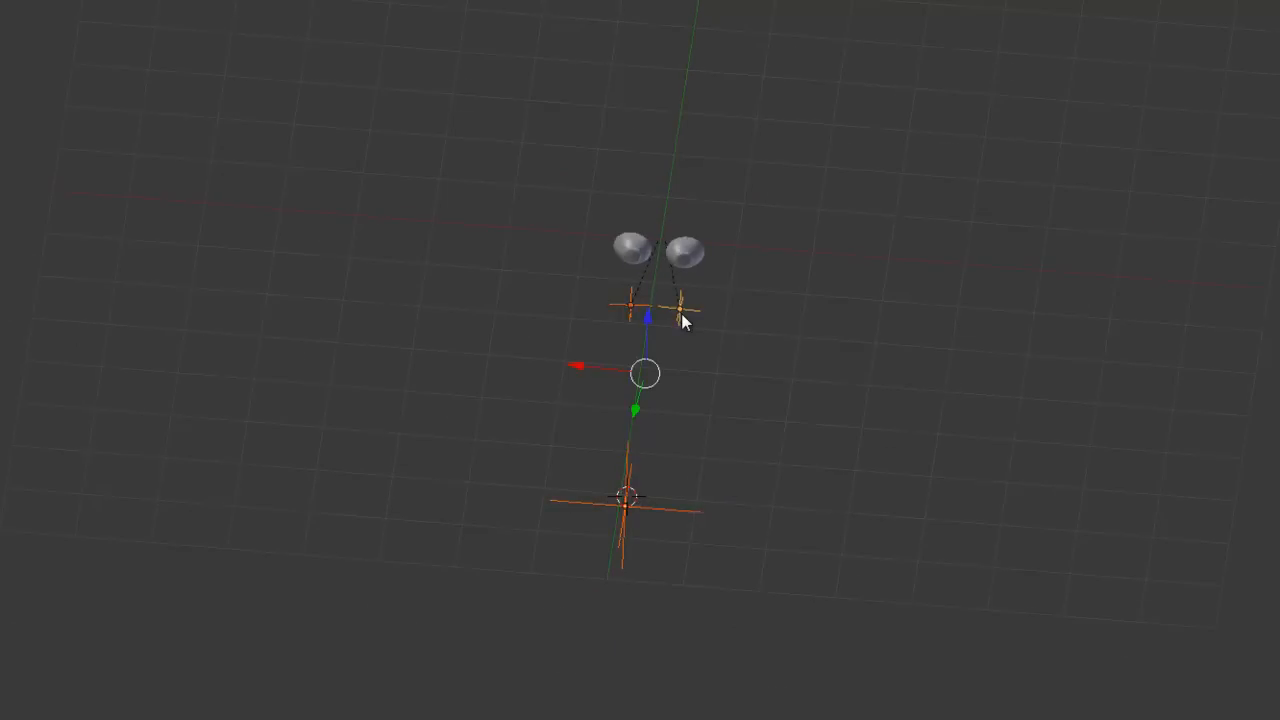
pyautogui.press('KP_1')
pyautogui.moveTo(643, 362); pyautogui.dragTo(646, 335)
pyautogui.rightClick(646, 335)
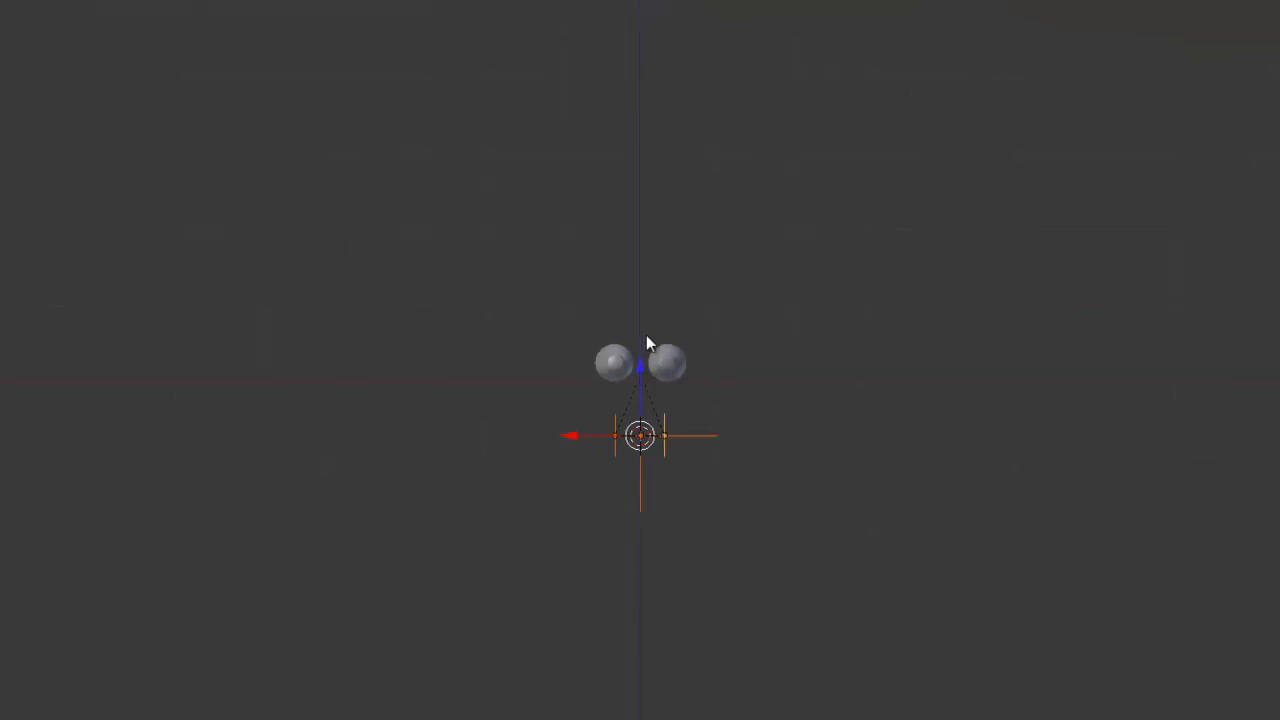
# Step: Move both eyeballs straight down in front view to the height of the Empties behind them
pyautogui.scroll(4, 656, 383)
pyautogui.rightClick(557, 362)
pyautogui.keyDown('shift'); pyautogui.rightClick(699, 352); pyautogui.keyUp('shift')
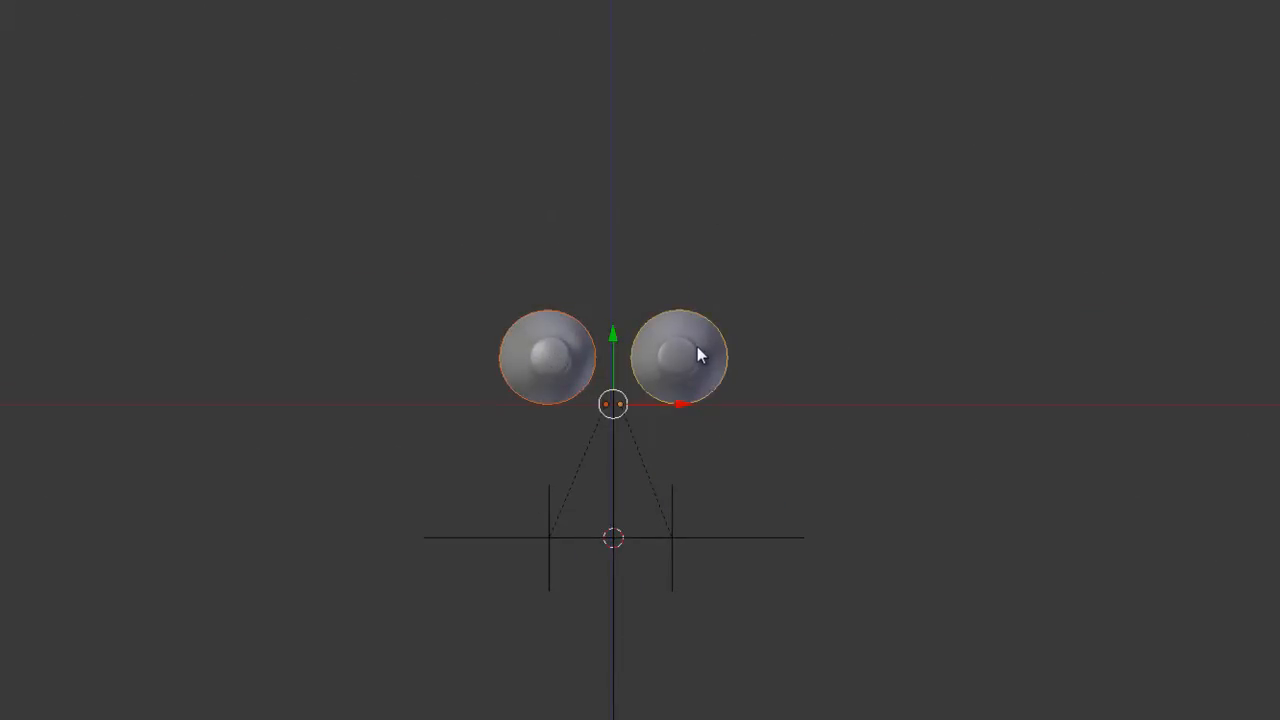
pyautogui.moveTo(617, 341); pyautogui.dragTo(610, 512)
pyautogui.moveTo(760, 517); pyautogui.dragTo(589, 550, button='middle')
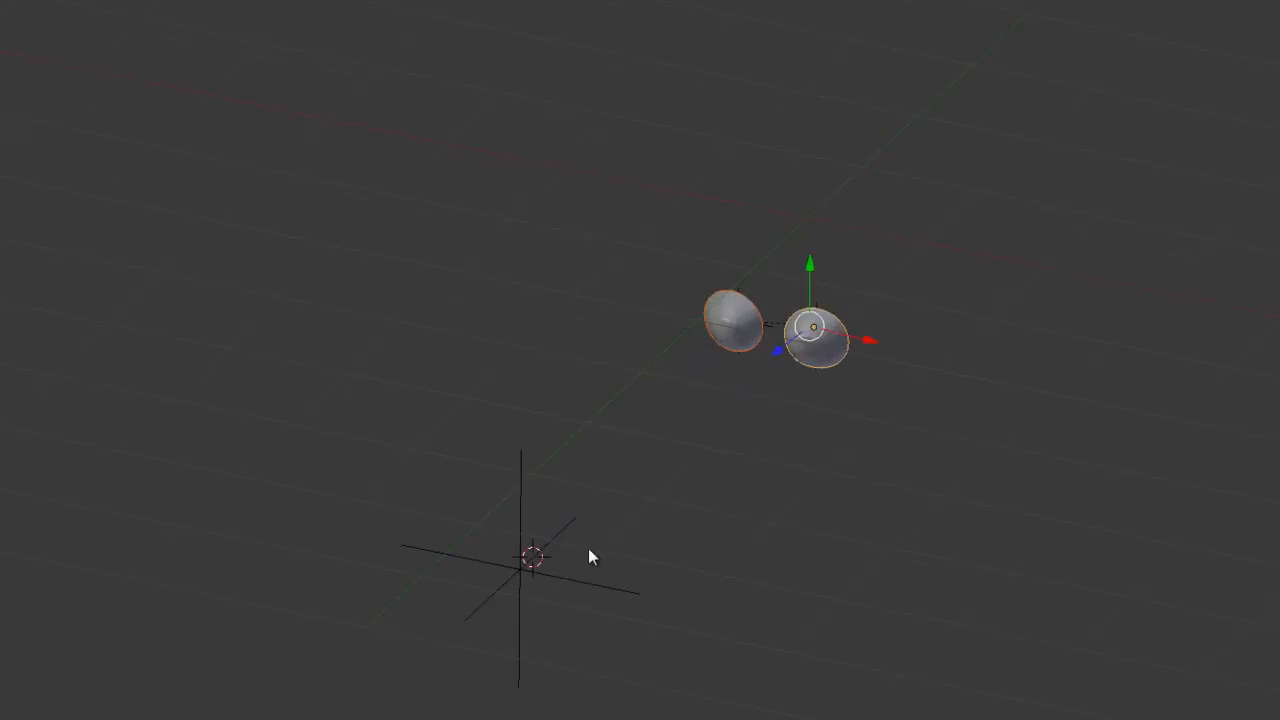
# Step: Show layers 2 and 3 and select the spherical Empty far in front of the head
pyautogui.rightClick(519, 568)
pyautogui.scroll(-5, 519, 568)
pyautogui.moveTo(519, 568); pyautogui.dragTo(640, 620, button='middle')
pyautogui.press('1')
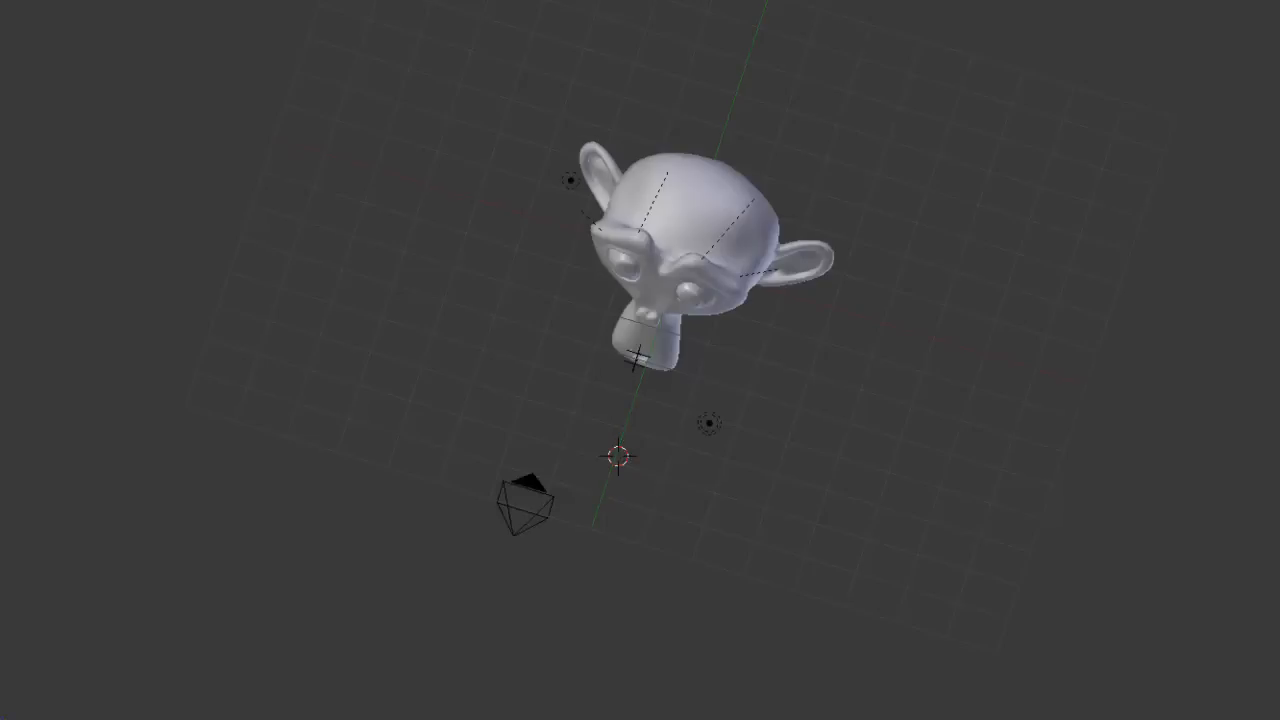
pyautogui.press('2')
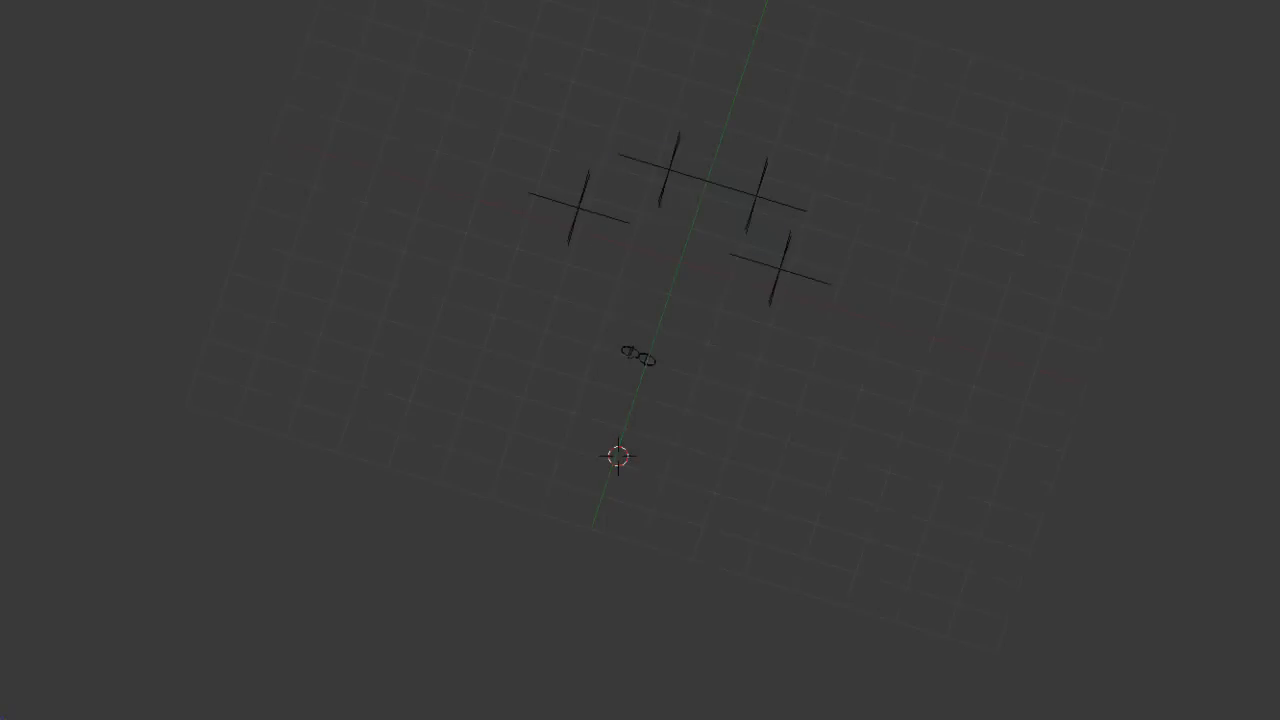
pyautogui.hotkey('shift', '3')
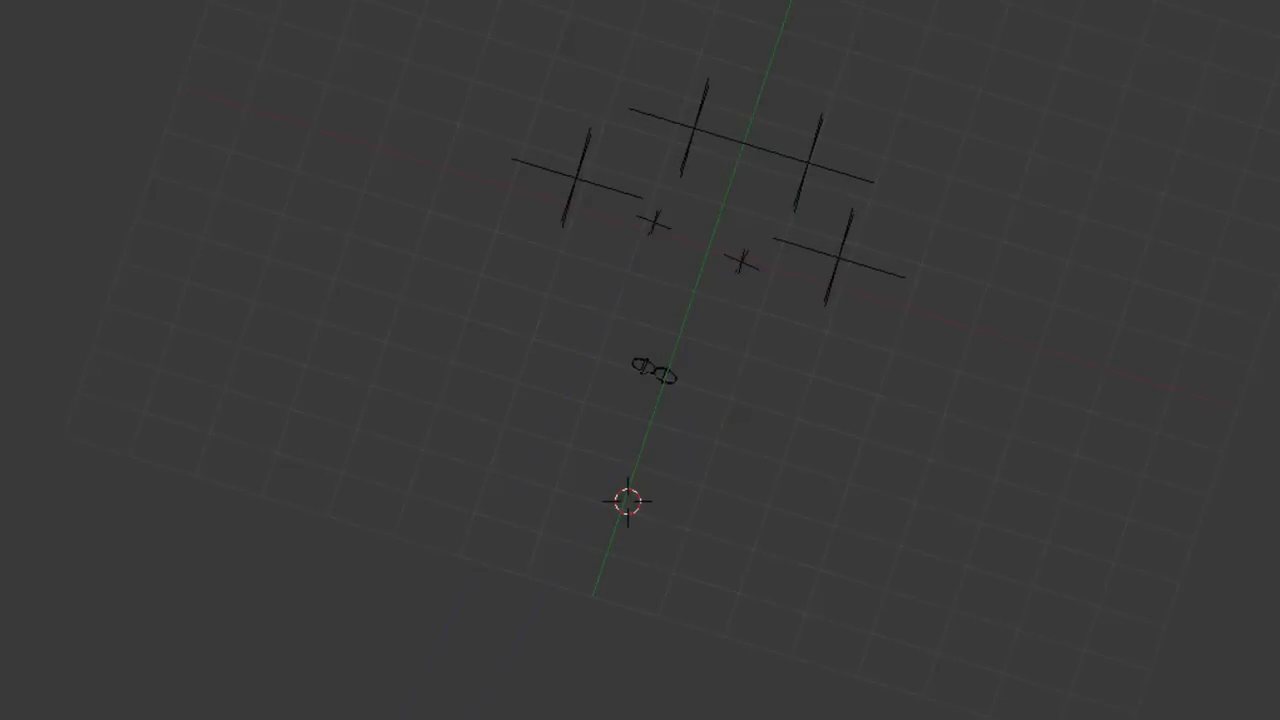
pyautogui.scroll(-3, 637, 543)
pyautogui.moveTo(637, 543); pyautogui.dragTo(481, 537, button='middle')
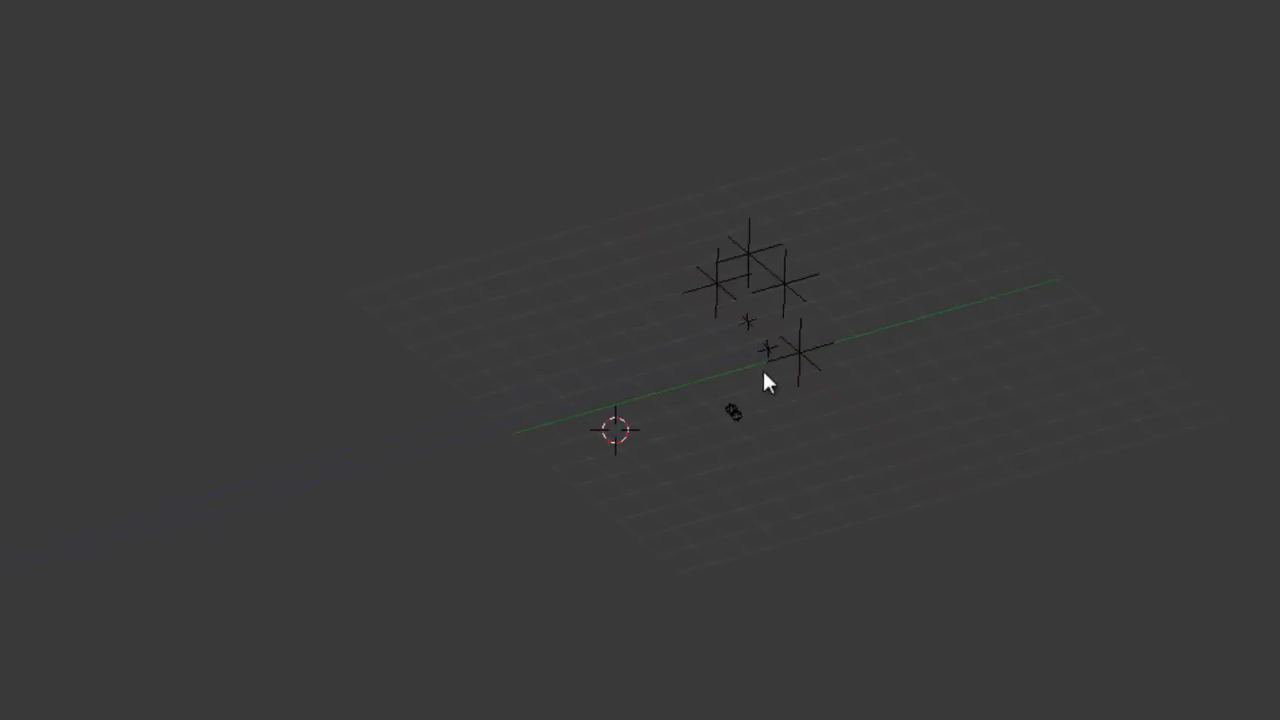
pyautogui.rightClick(176, 570)
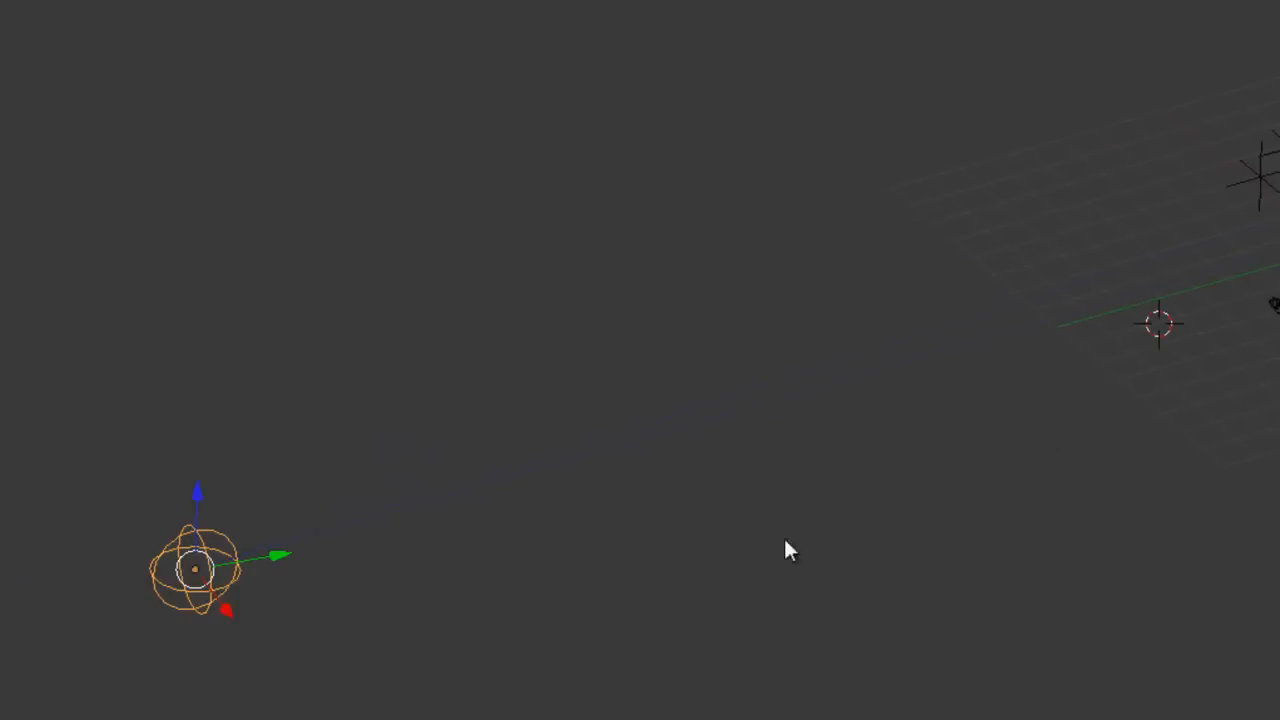
pyautogui.moveTo(790, 550); pyautogui.dragTo(720, 697, button='middle')
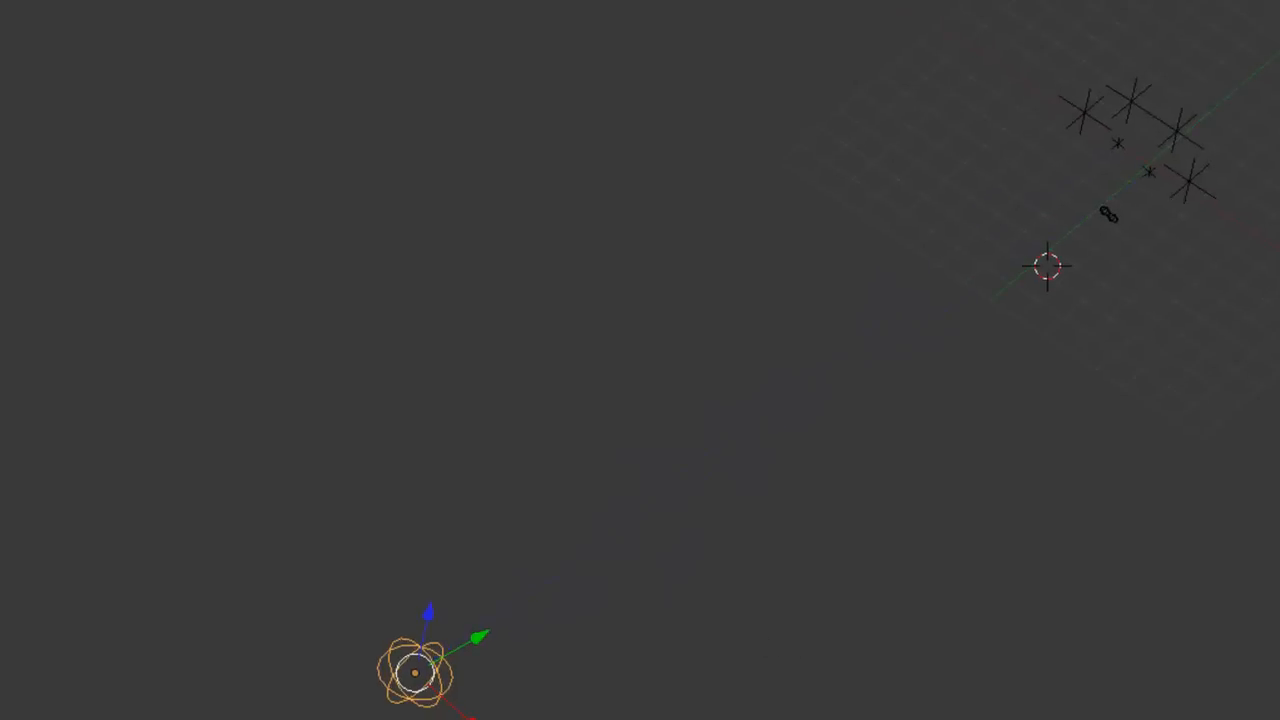
# Step: Add layer 1 to the display and move the distant Empty beside a camera view of the monkey to test the eye tracking
pyautogui.hotkey('shift', '1')
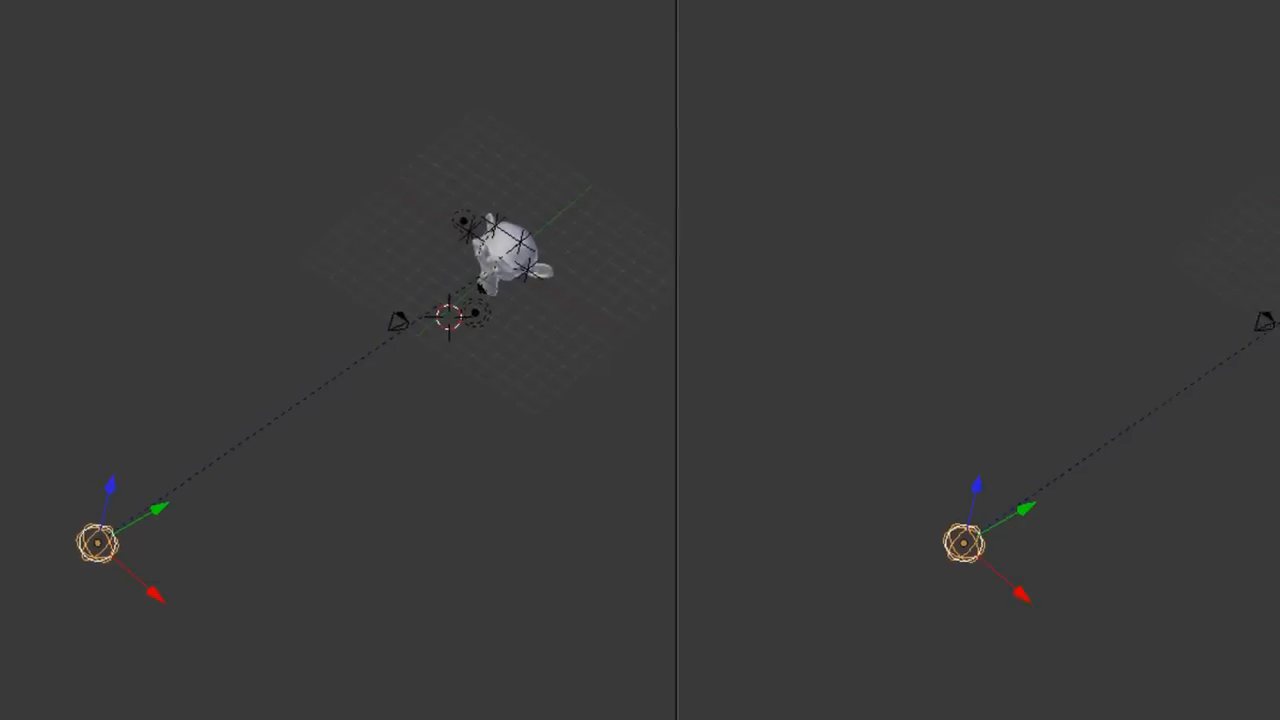
pyautogui.press('KP_0')
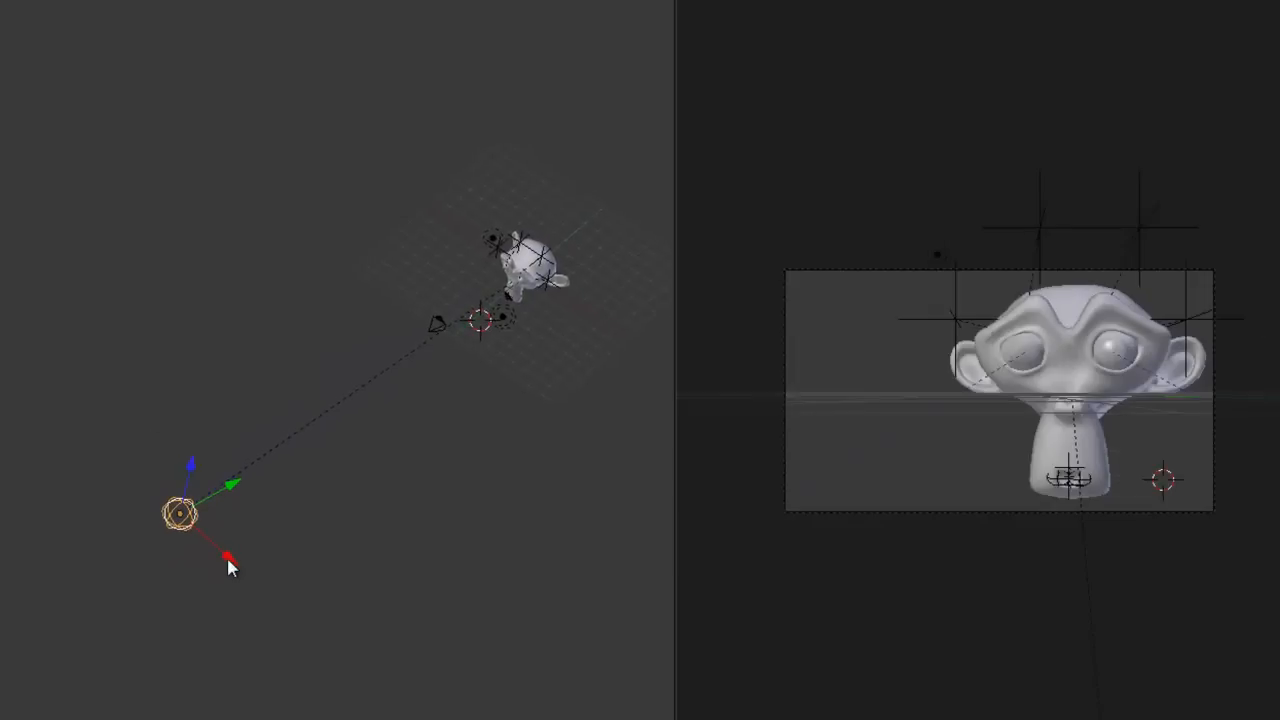
pyautogui.moveTo(228, 560); pyautogui.dragTo(0, 500)
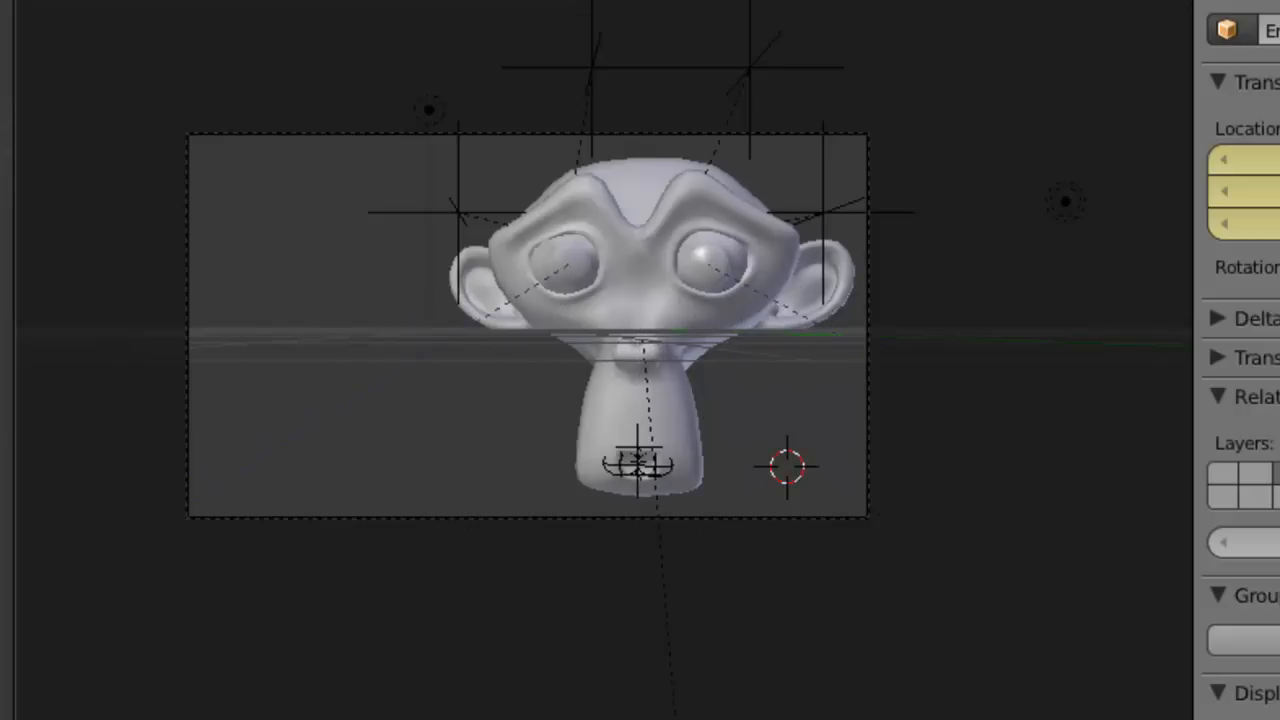
pyautogui.press('y')
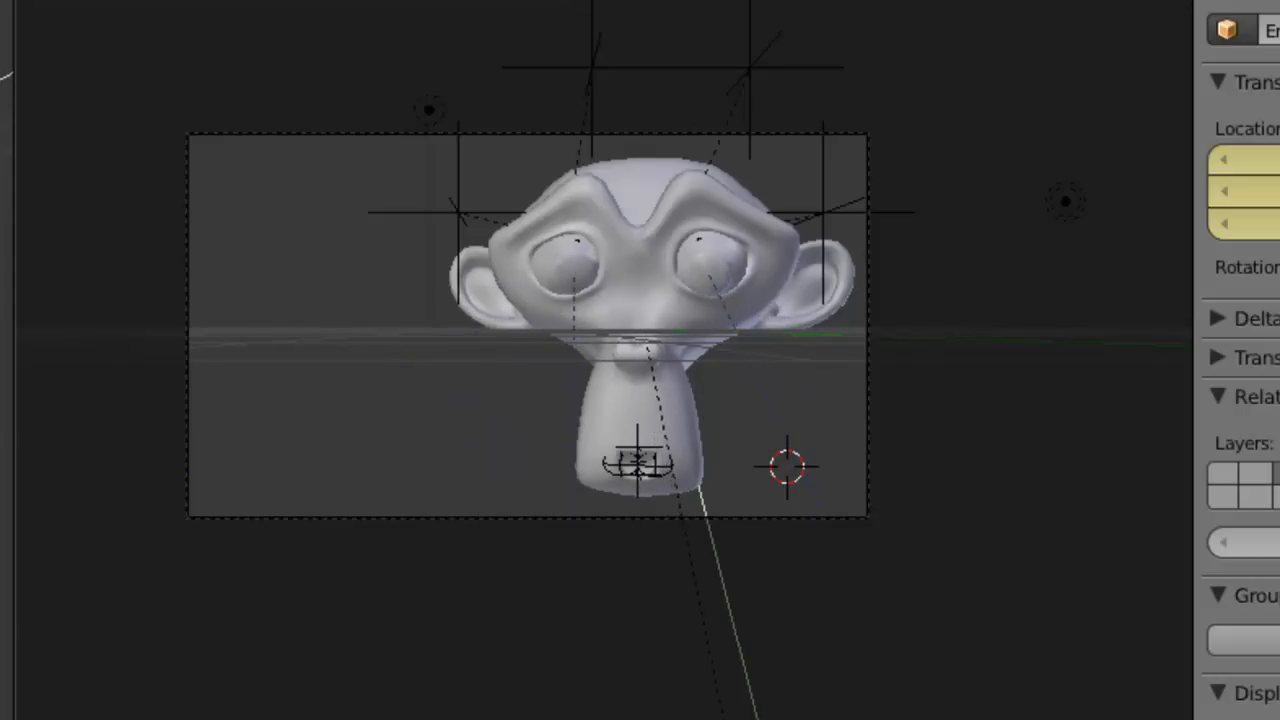
pyautogui.click(4, 75)
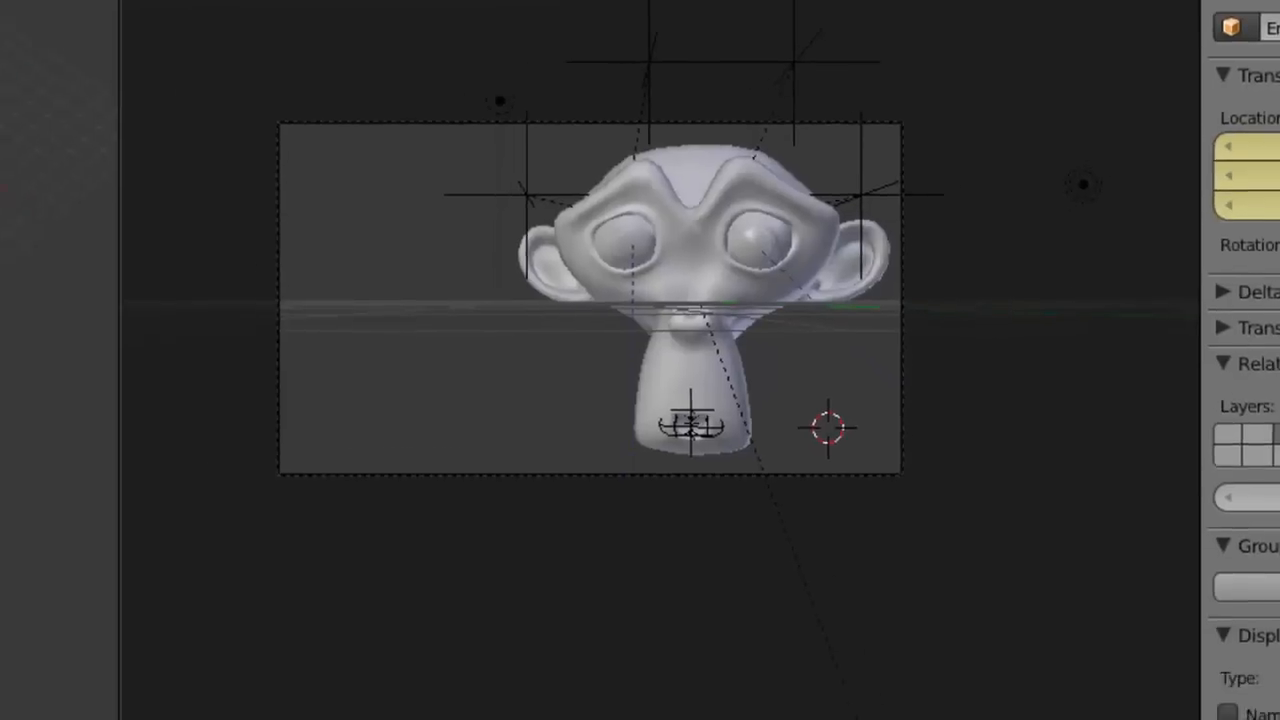
pyautogui.moveTo(268, 192); pyautogui.dragTo(266, 242)
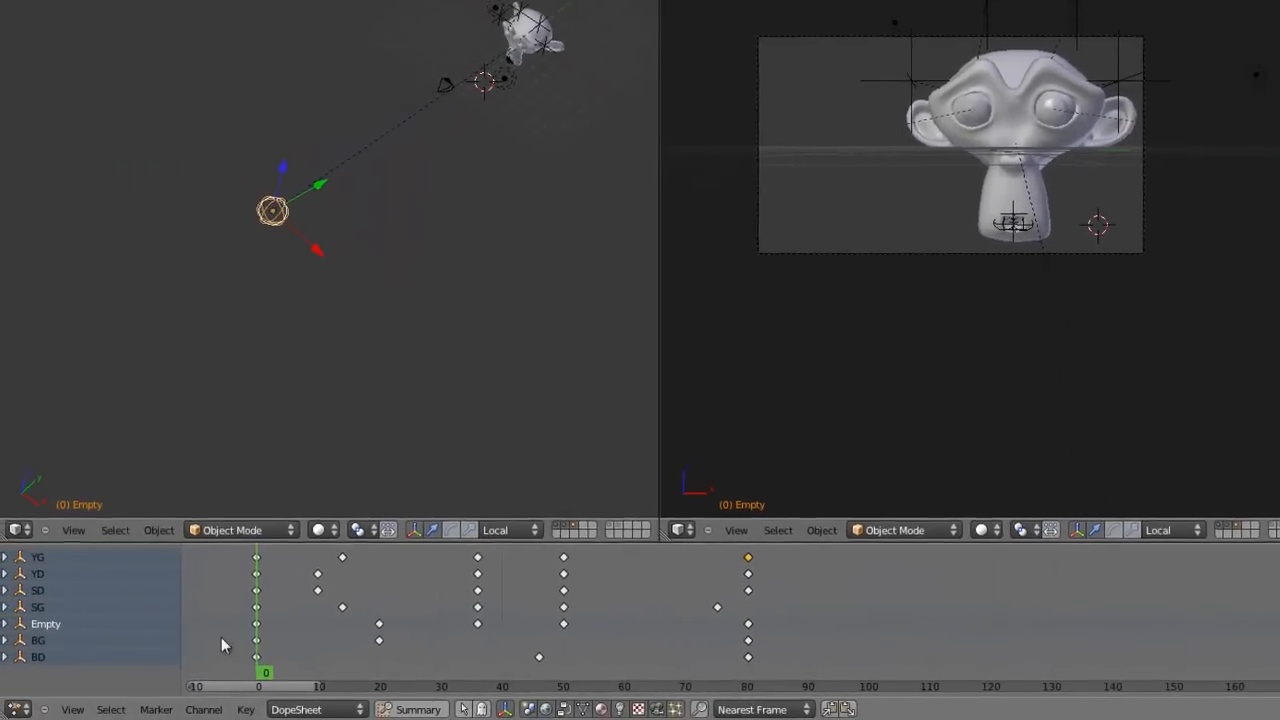
# Step: Go through the Empty's keyframes at frames 0, 20, 36, 50 and 80 to check the eye direction
pyautogui.click(261, 627)
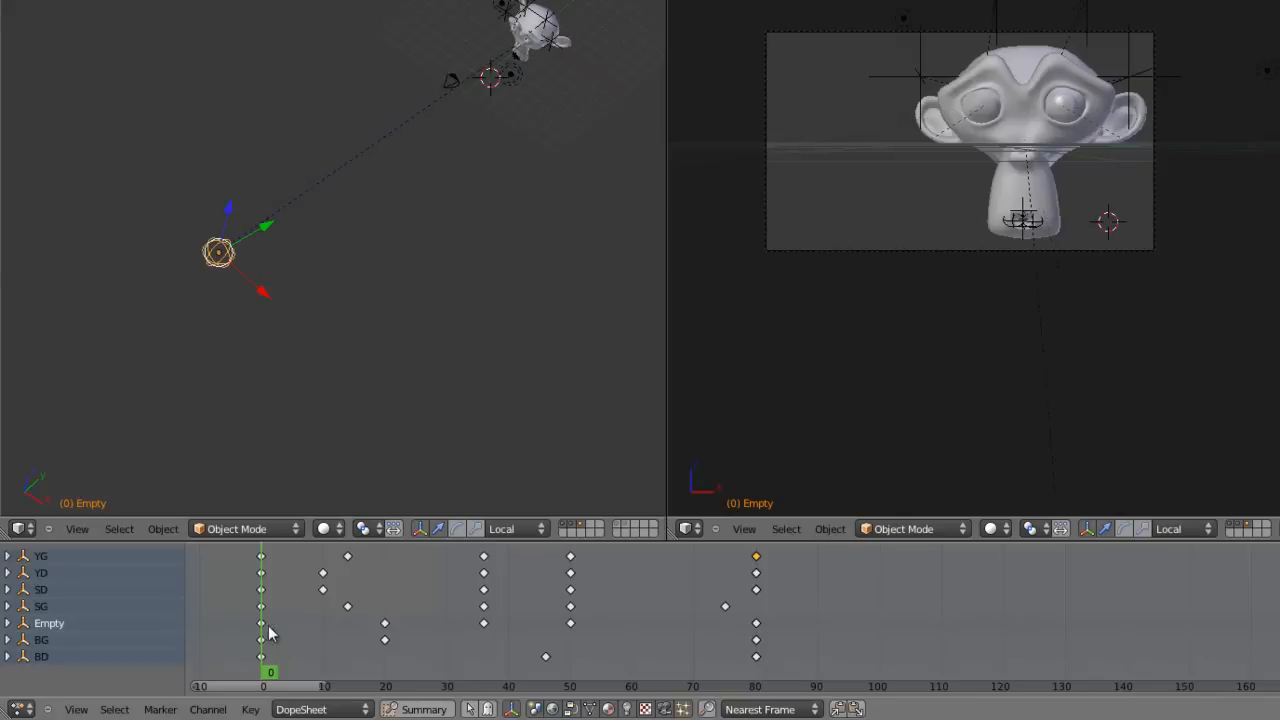
pyautogui.click(385, 628)
pyautogui.click(484, 625)
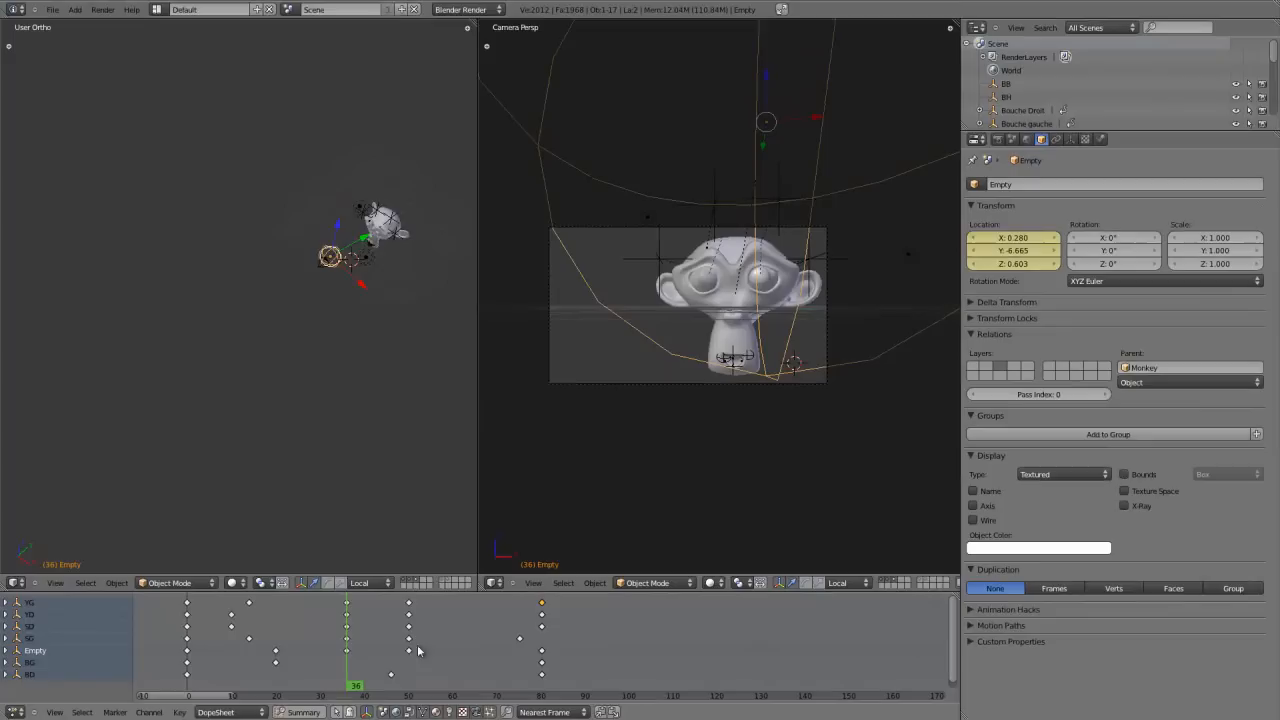
pyautogui.click(409, 652)
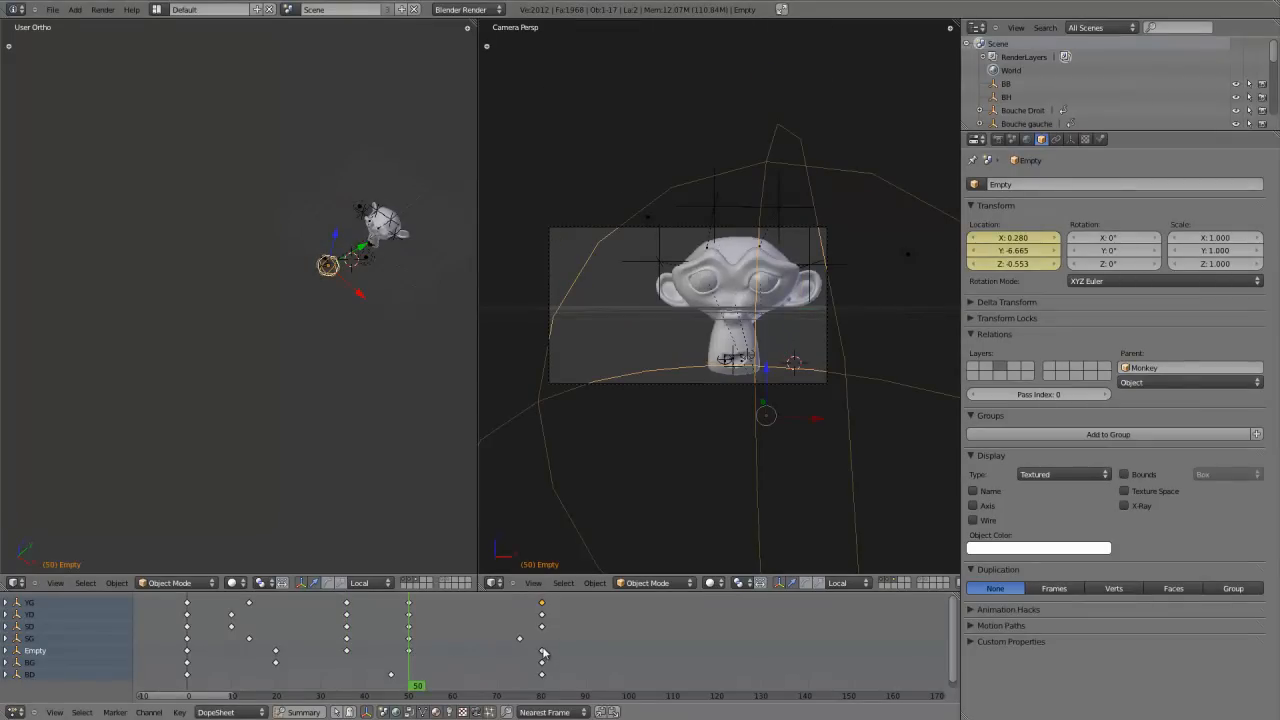
pyautogui.click(541, 653)
# Step: Enlarge the camera view to fill the window and play the facial animation
pyautogui.hotkey('shift', 'space')
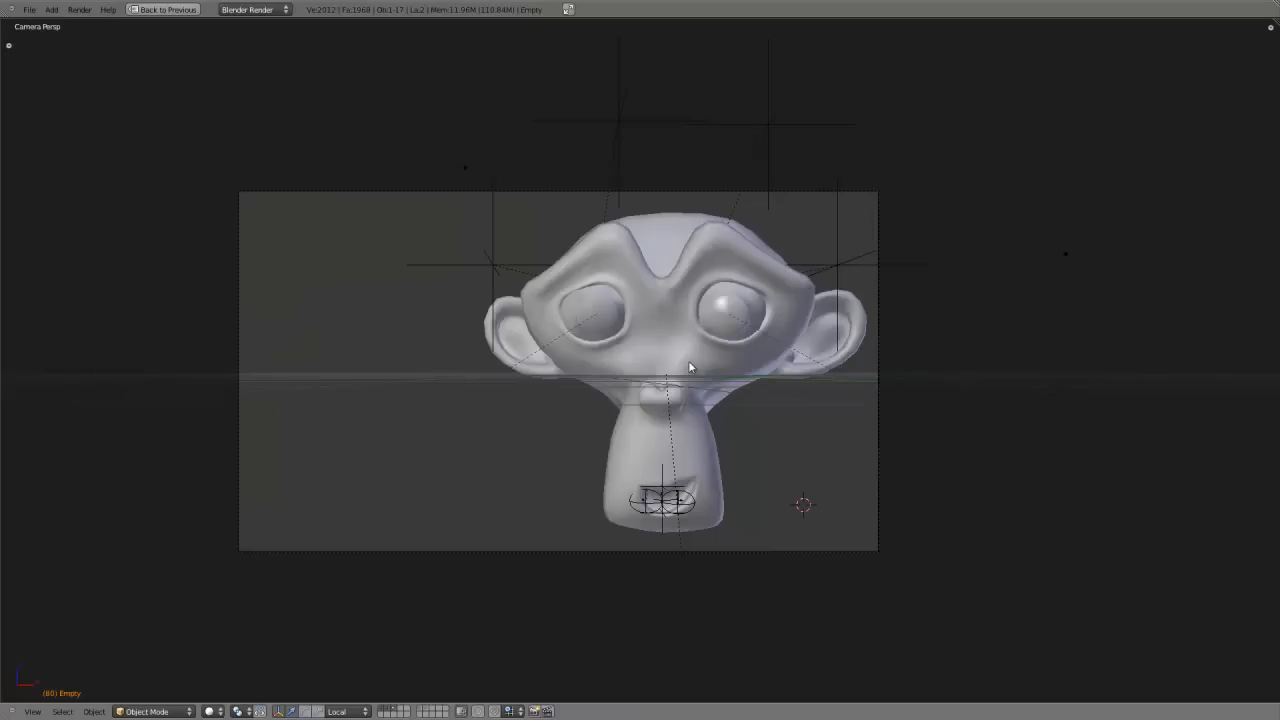
pyautogui.scroll(2, 688, 362)
pyautogui.scroll(-2, 688, 362)
pyautogui.hotkey('alt', 'a')
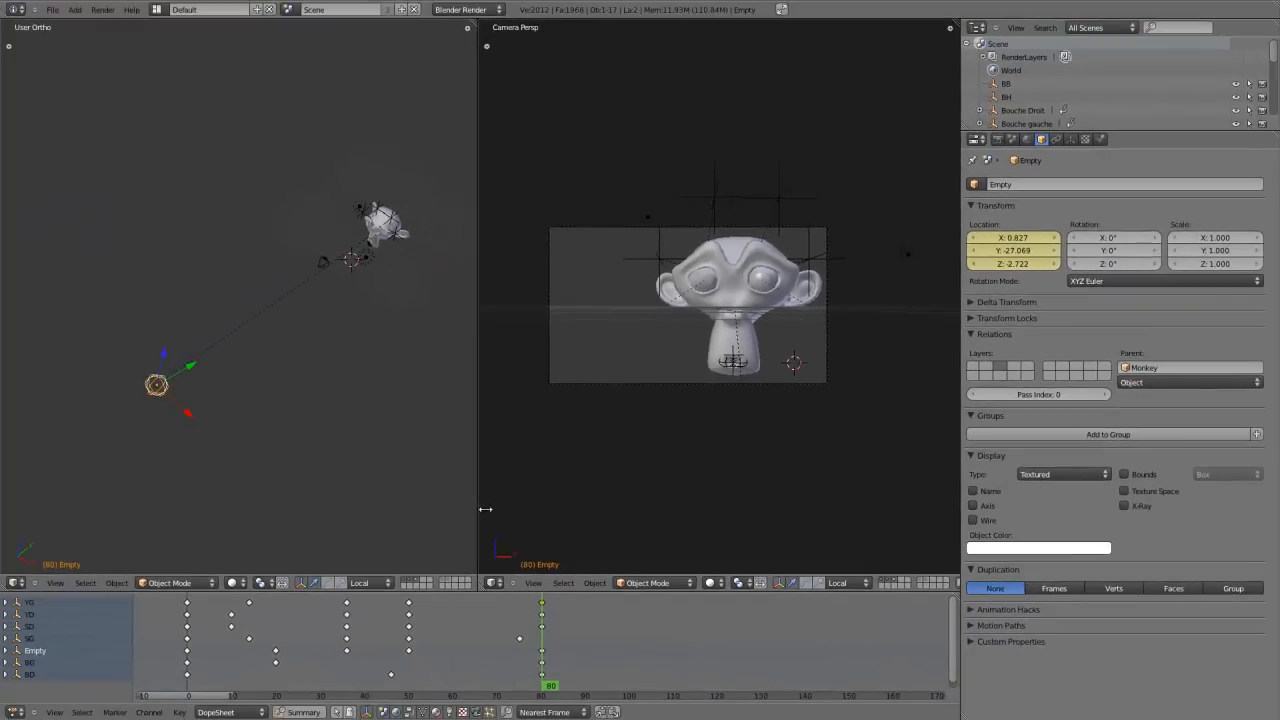
# Step: Widen the camera viewport, show only layer 11, and frame its monkey head in front view
pyautogui.moveTo(350, 629); pyautogui.dragTo(366, 620)
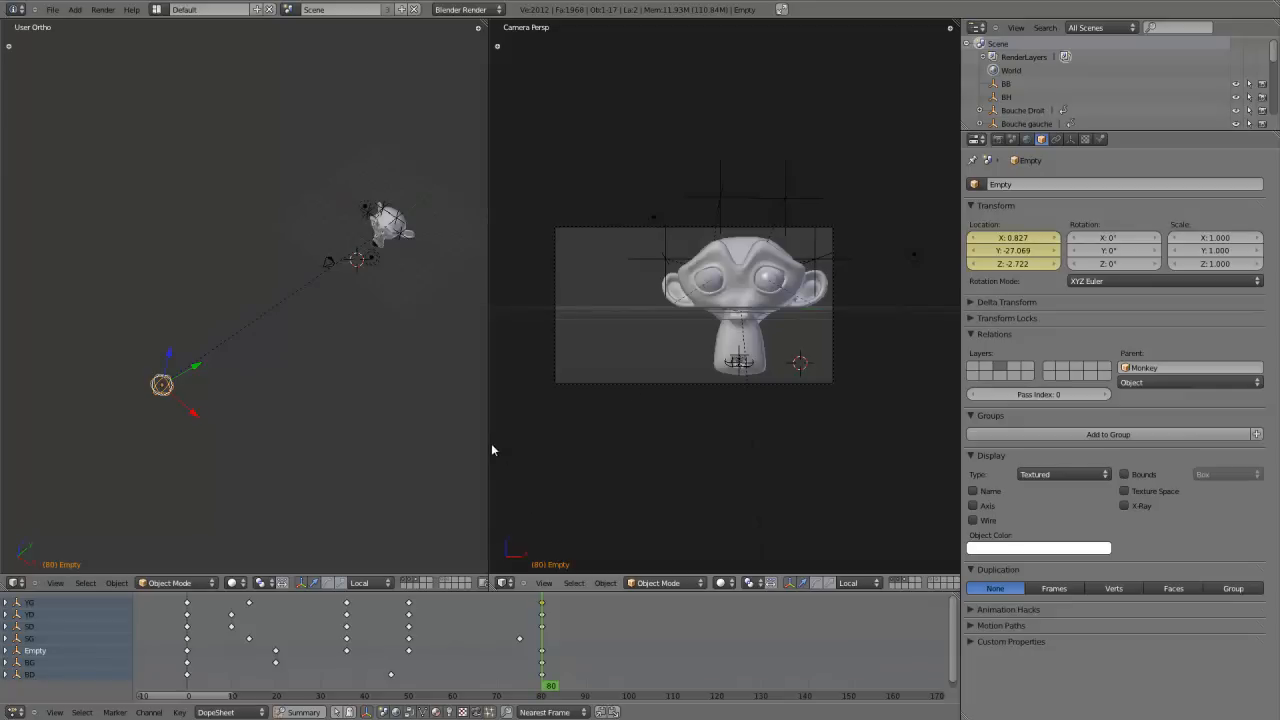
pyautogui.moveTo(488, 443); pyautogui.dragTo(137, 420)
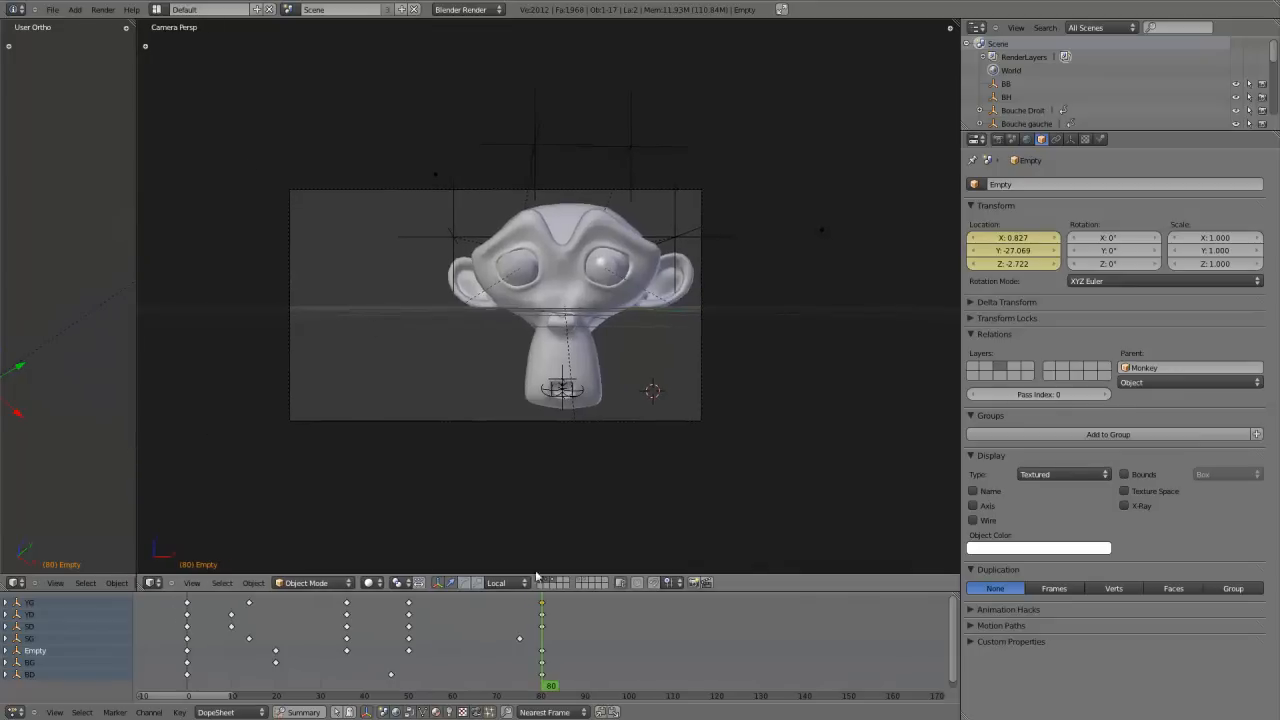
pyautogui.click(580, 583)
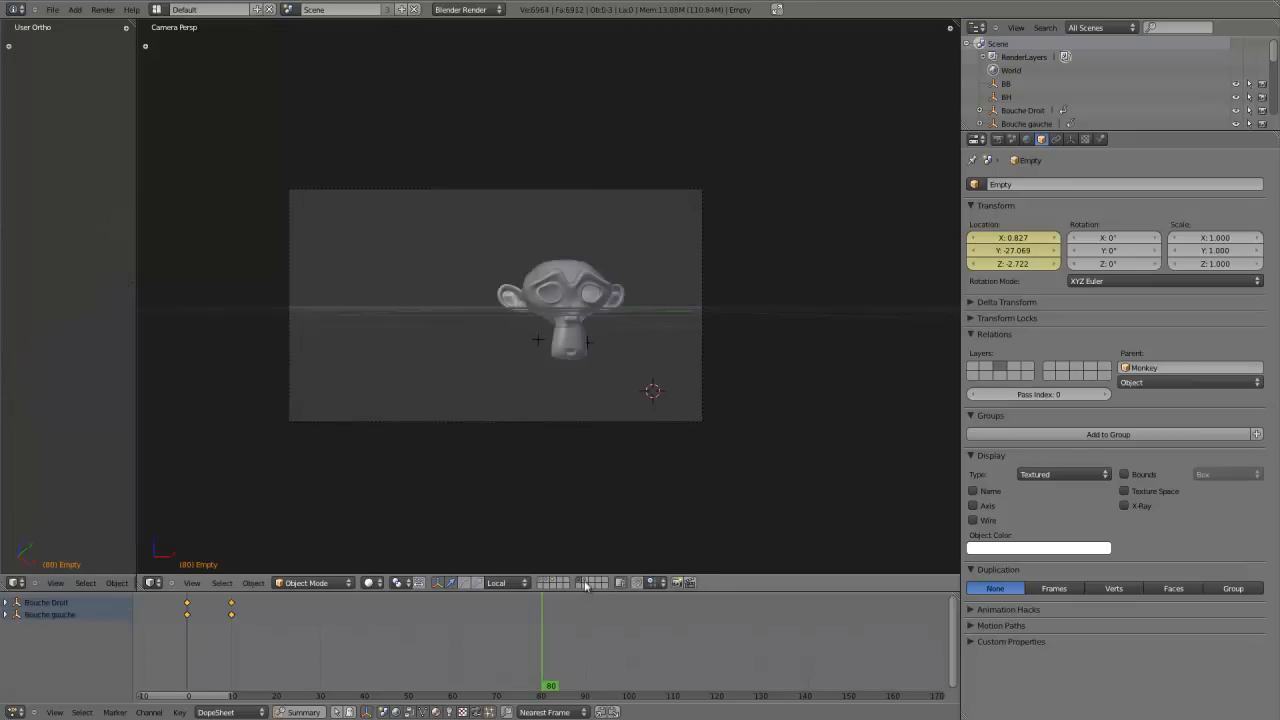
pyautogui.scroll(5, 564, 335)
pyautogui.scroll(-3, 565, 342)
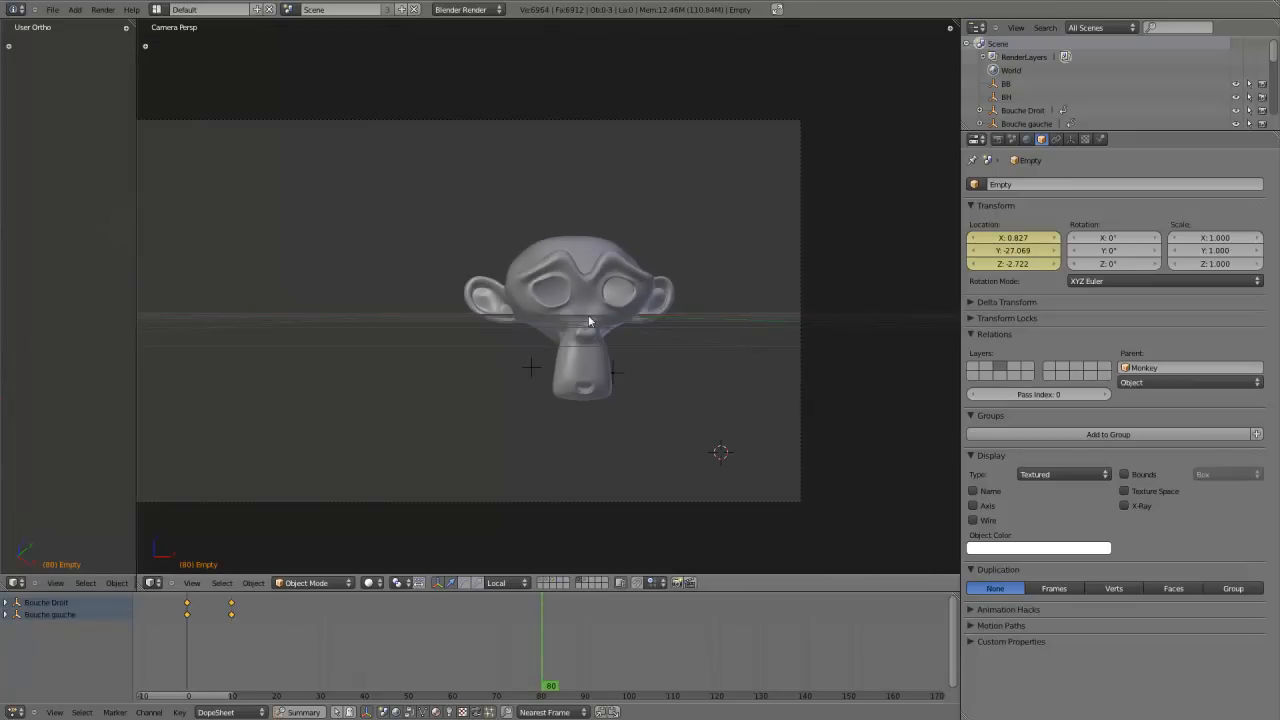
pyautogui.moveTo(583, 325); pyautogui.dragTo(574, 340, button='middle')
pyautogui.press('KP_1')
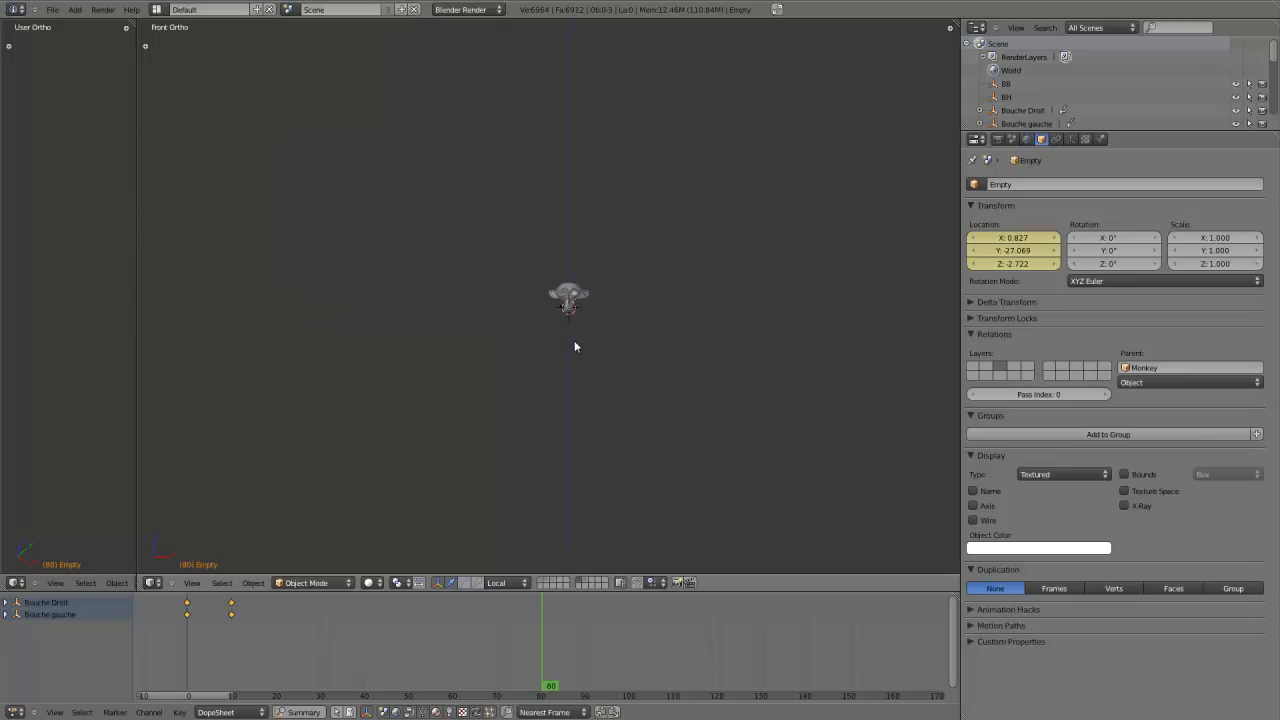
pyautogui.scroll(10, 574, 346)
pyautogui.scroll(4, 561, 298)
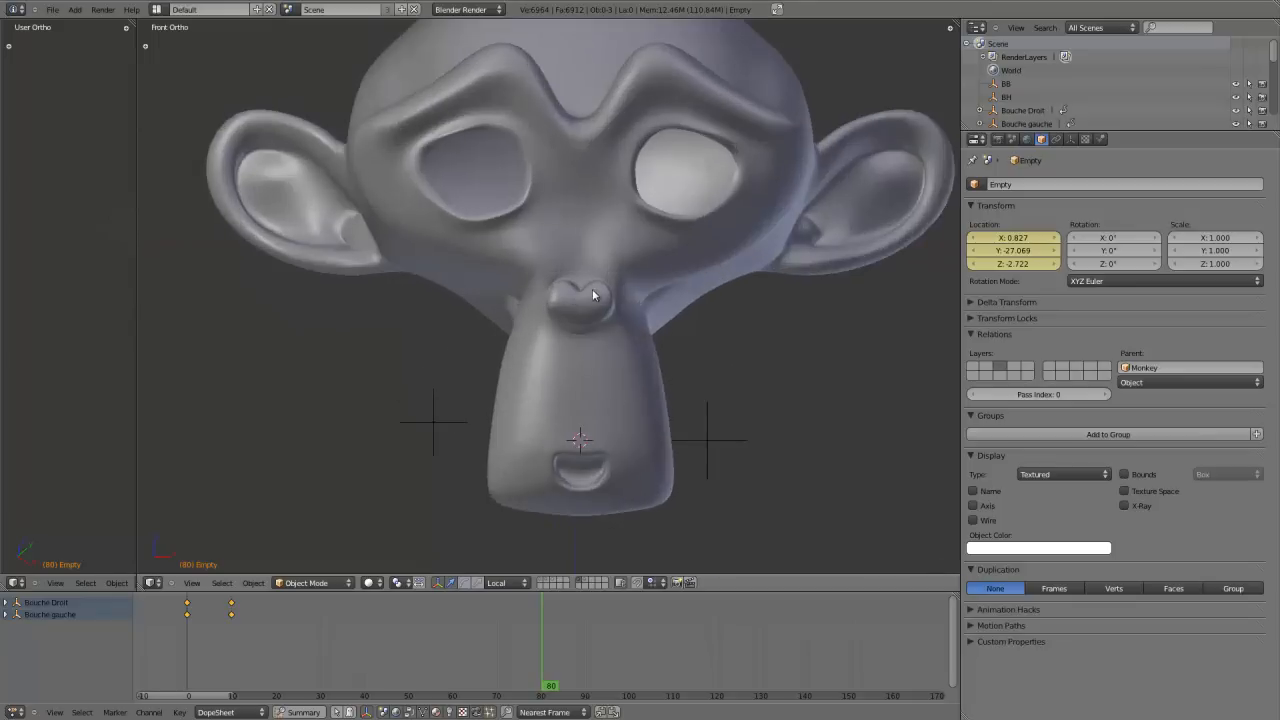
pyautogui.keyDown('shift'); pyautogui.moveTo(595, 296); pyautogui.dragTo(555, 308, button='middle'); pyautogui.keyUp('shift')
# Step: Select the monkey head and remove its two Hook modifiers, keeping the Subsurf
pyautogui.rightClick(580, 444)
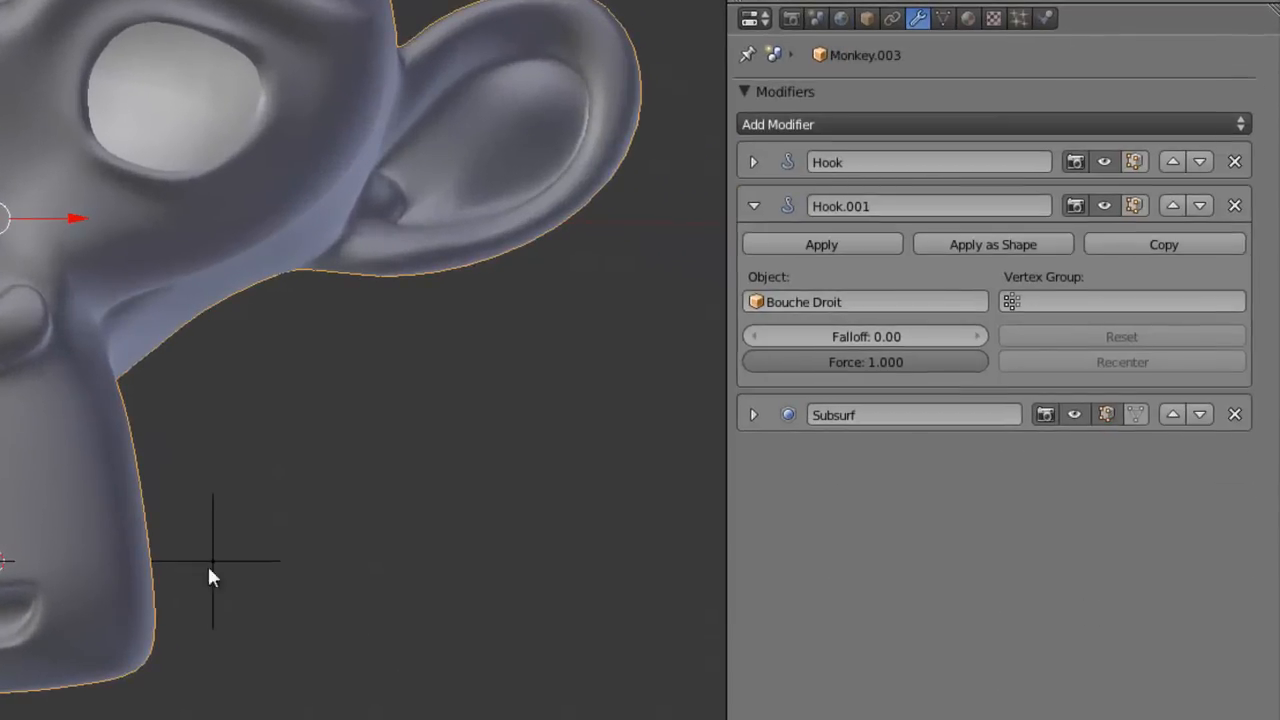
pyautogui.click(1234, 205)
pyautogui.click(1234, 162)
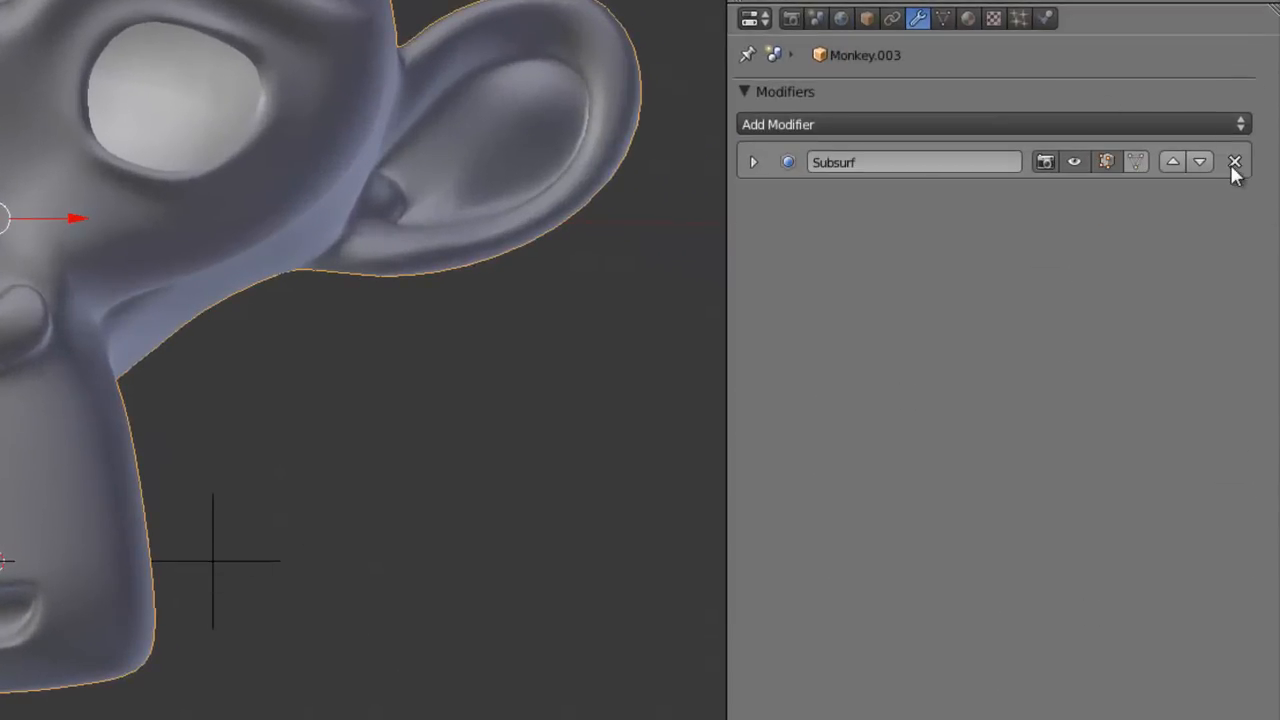
pyautogui.scroll(-2, 289, 332)
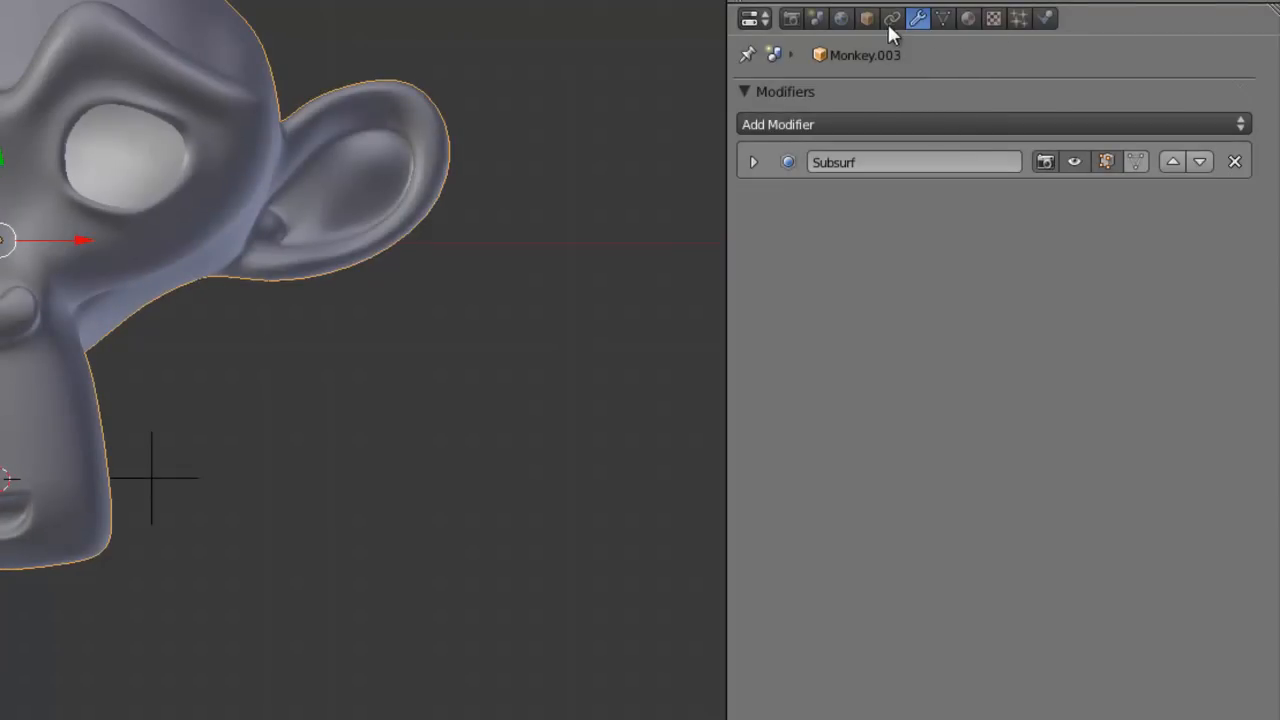
# Step: Collapse the head's Vertex Groups, UV Texture and Vertex Colors settings and add a base shape key
pyautogui.click(943, 18)
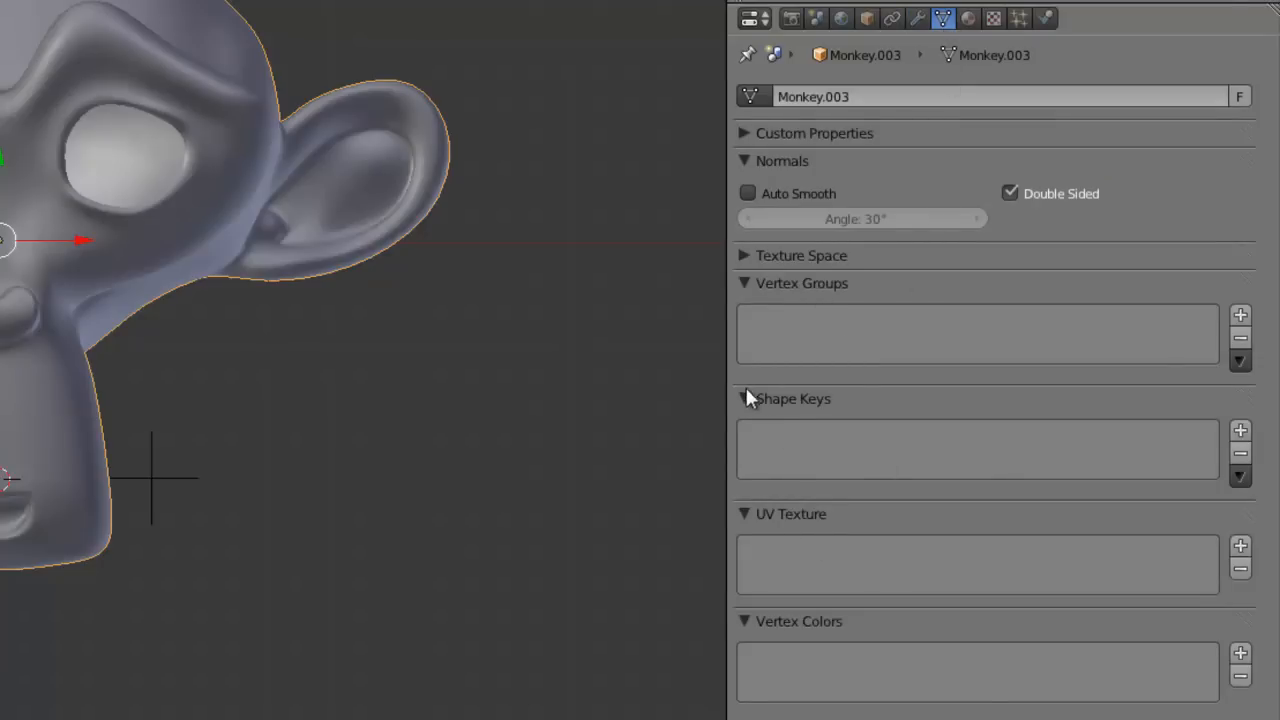
pyautogui.click(768, 284)
pyautogui.click(759, 425)
pyautogui.click(746, 455)
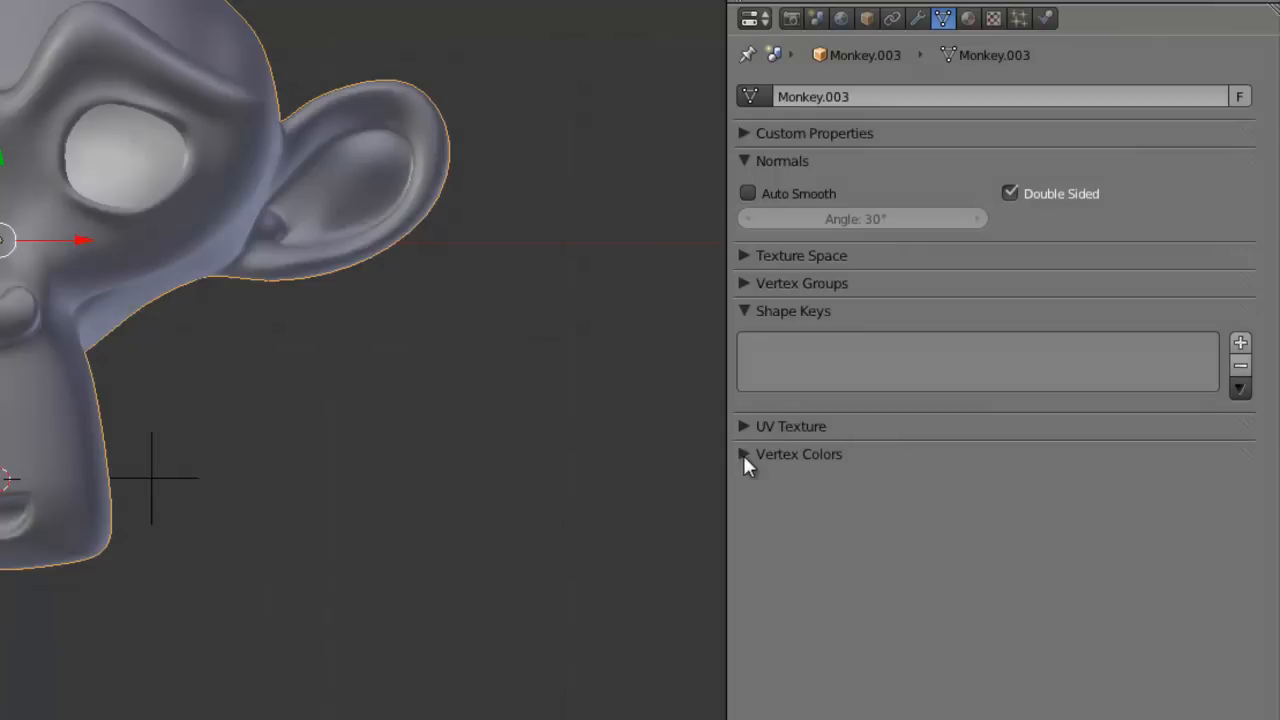
pyautogui.click(1240, 343)
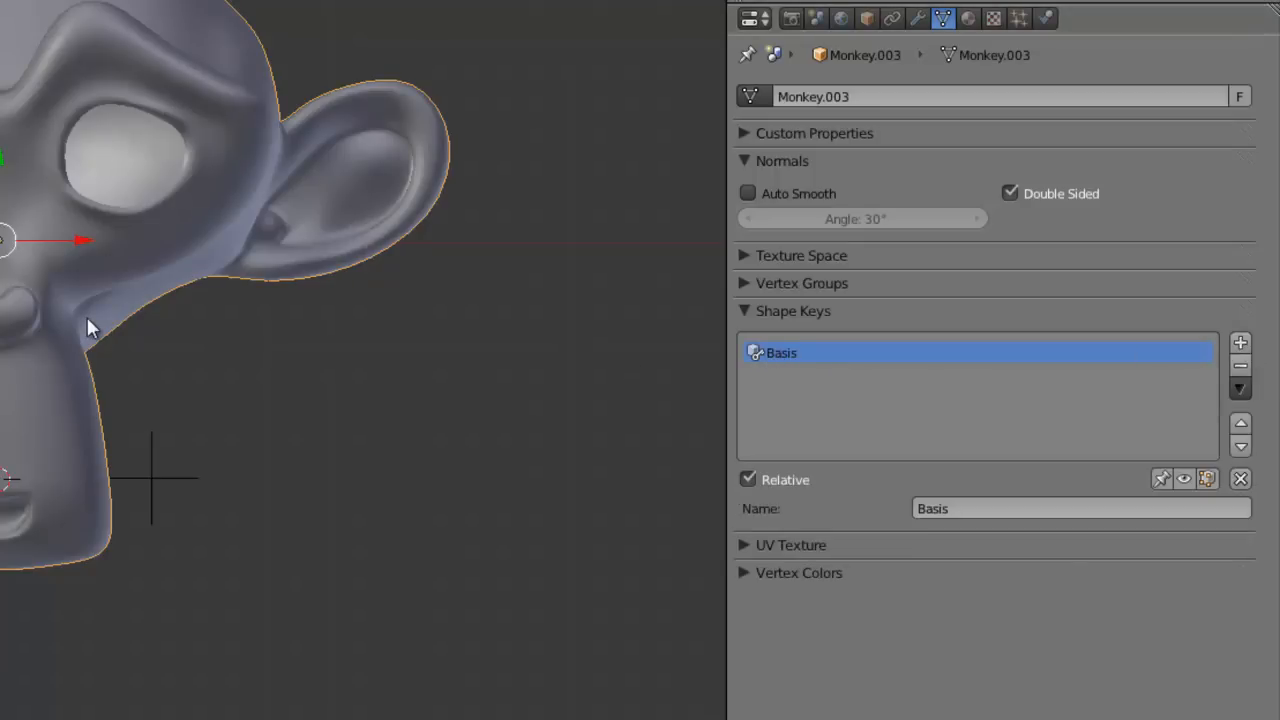
# Step: Add a second shape key to the head and name it Smile
pyautogui.scroll(2, 87, 317)
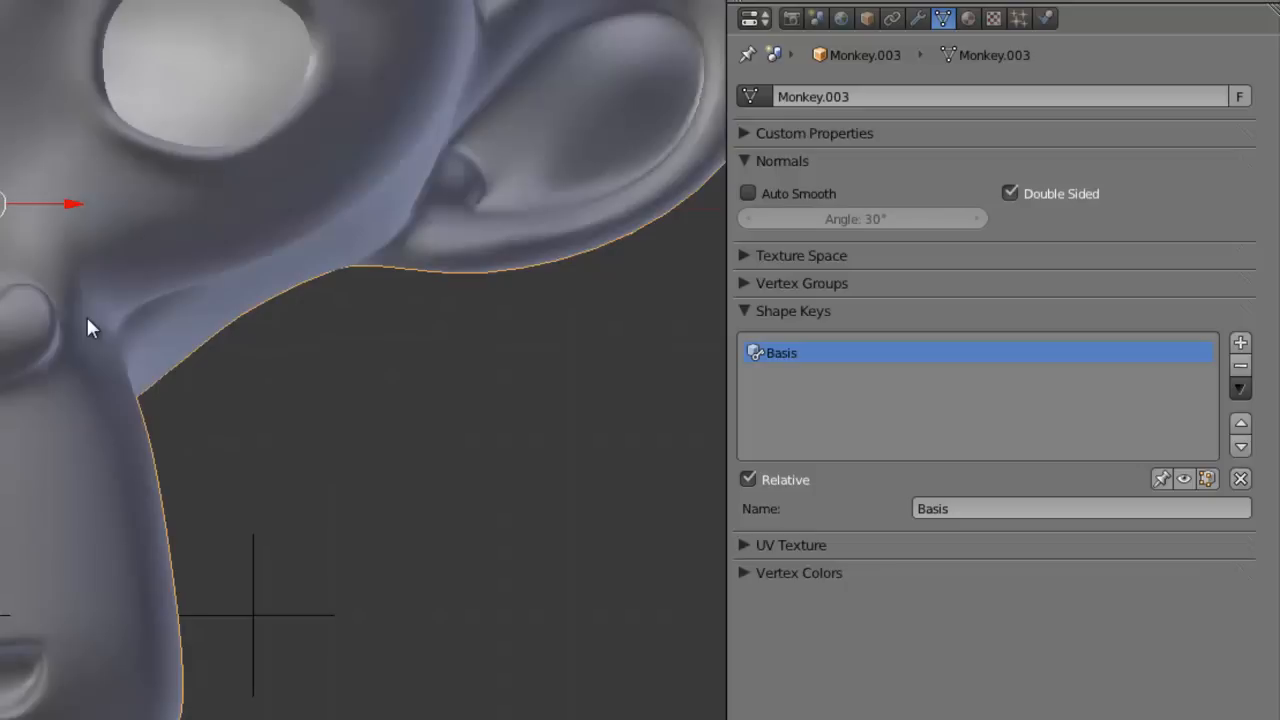
pyautogui.click(1239, 342)
pyautogui.click(973, 504)
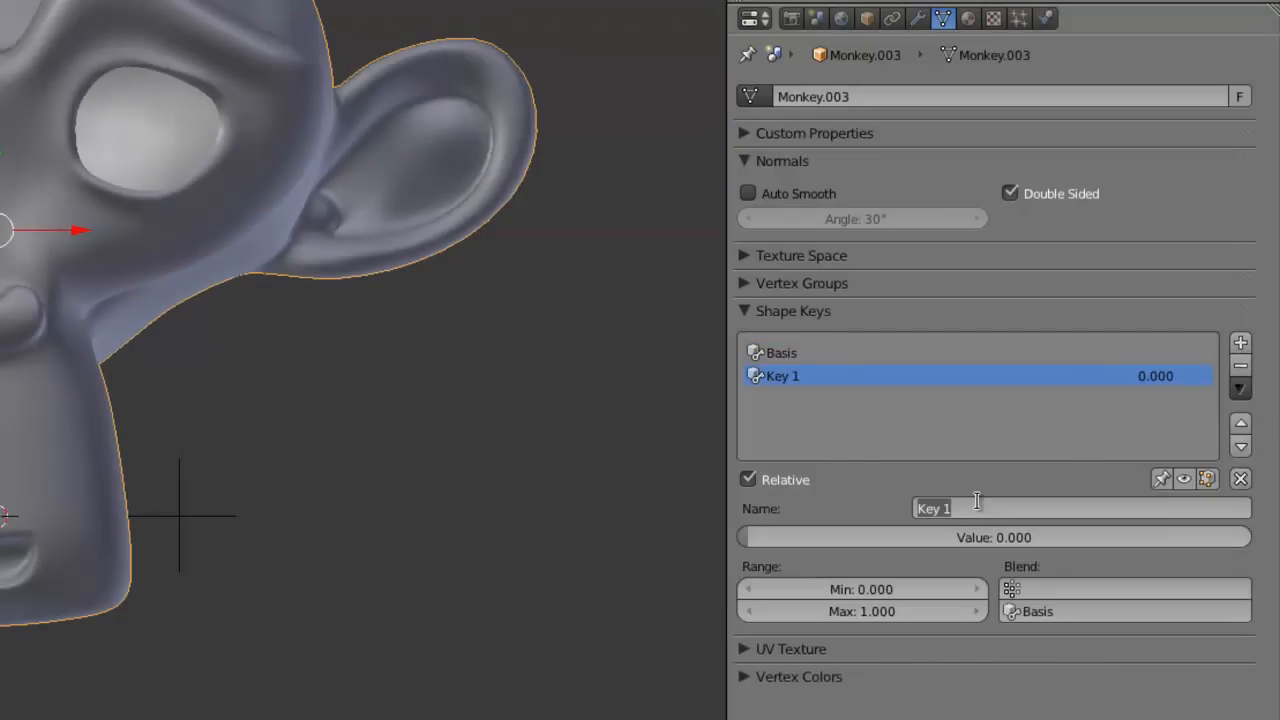
pyautogui.write('Smile')
pyautogui.press('Return')
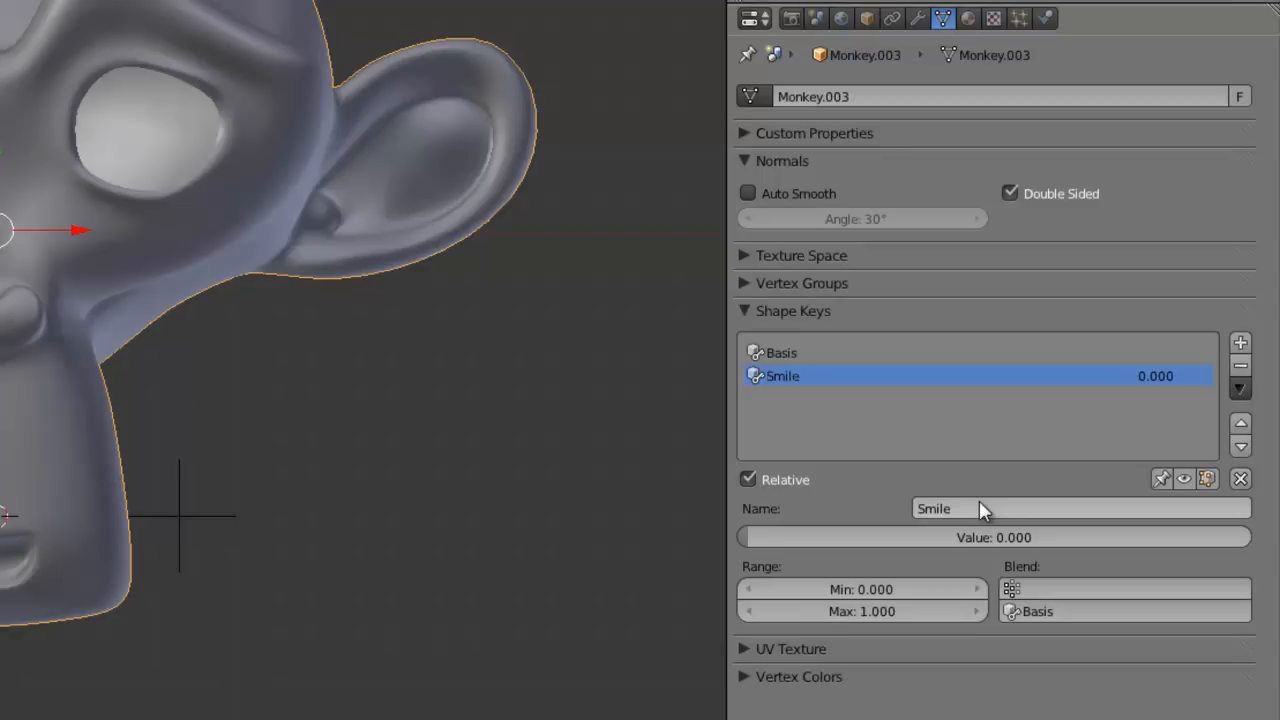
# Step: With the Smile key active in Edit Mode, pull the left mouth-corner vertices, as seen from the front, up and outward
pyautogui.scroll(4, 80, 608)
pyautogui.keyDown('shift'); pyautogui.moveTo(80, 608); pyautogui.dragTo(108, 278, button='middle'); pyautogui.keyUp('shift')
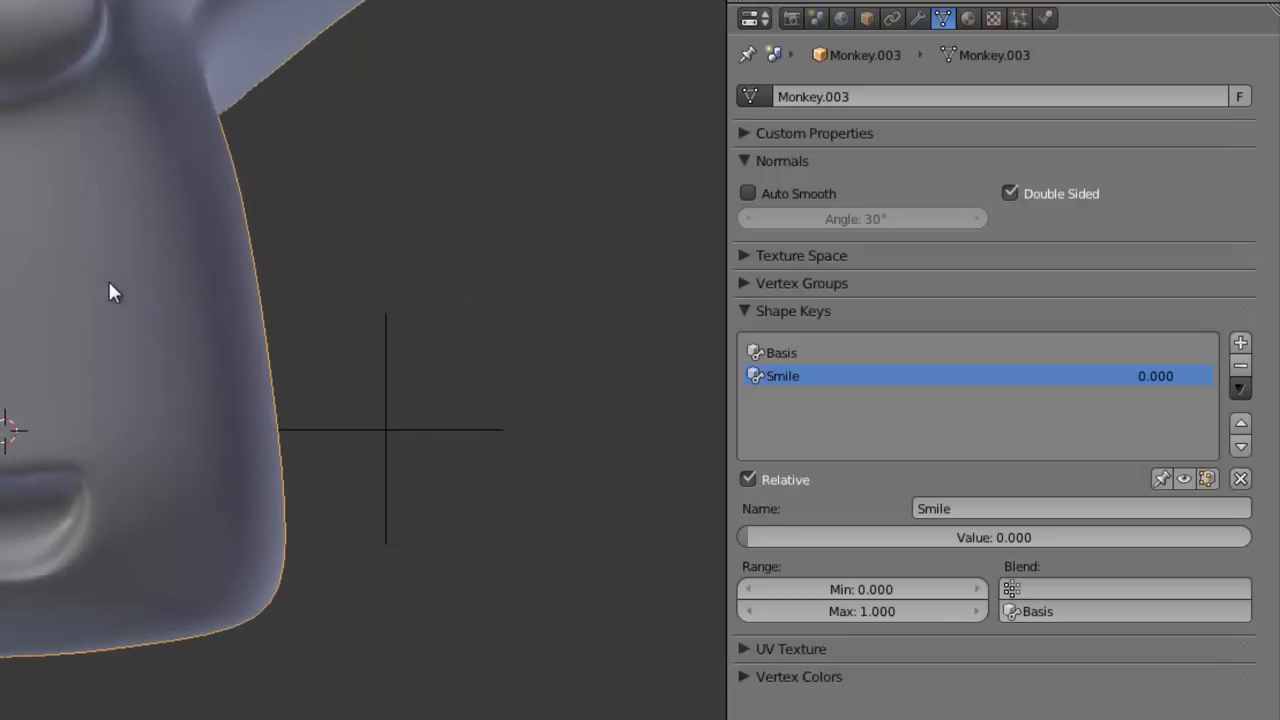
pyautogui.scroll(-3, 58, 390)
pyautogui.press('Tab')
pyautogui.scroll(2, 52, 398)
pyautogui.click(317, 718)
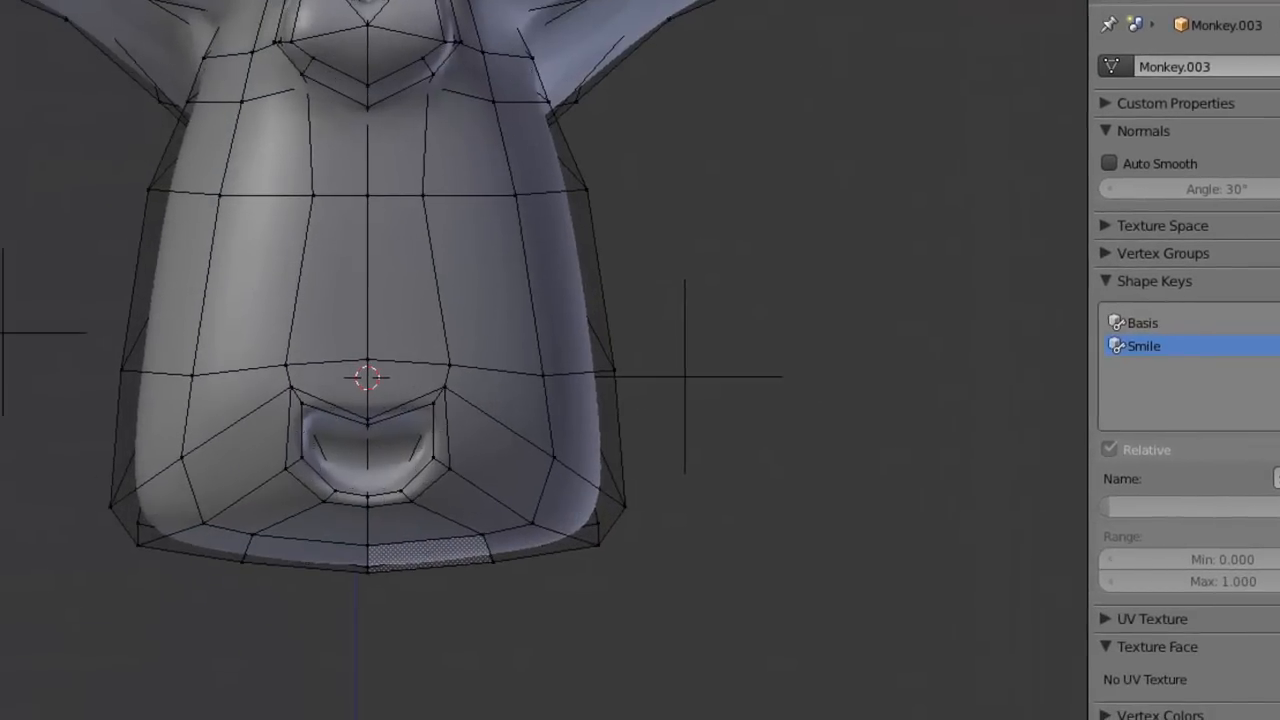
pyautogui.rightClick(300, 406)
pyautogui.keyDown('shift'); pyautogui.rightClick(305, 420); pyautogui.keyUp('shift')
pyautogui.rightClick(312, 427)
pyautogui.moveTo(301, 406); pyautogui.dragTo(294, 386)
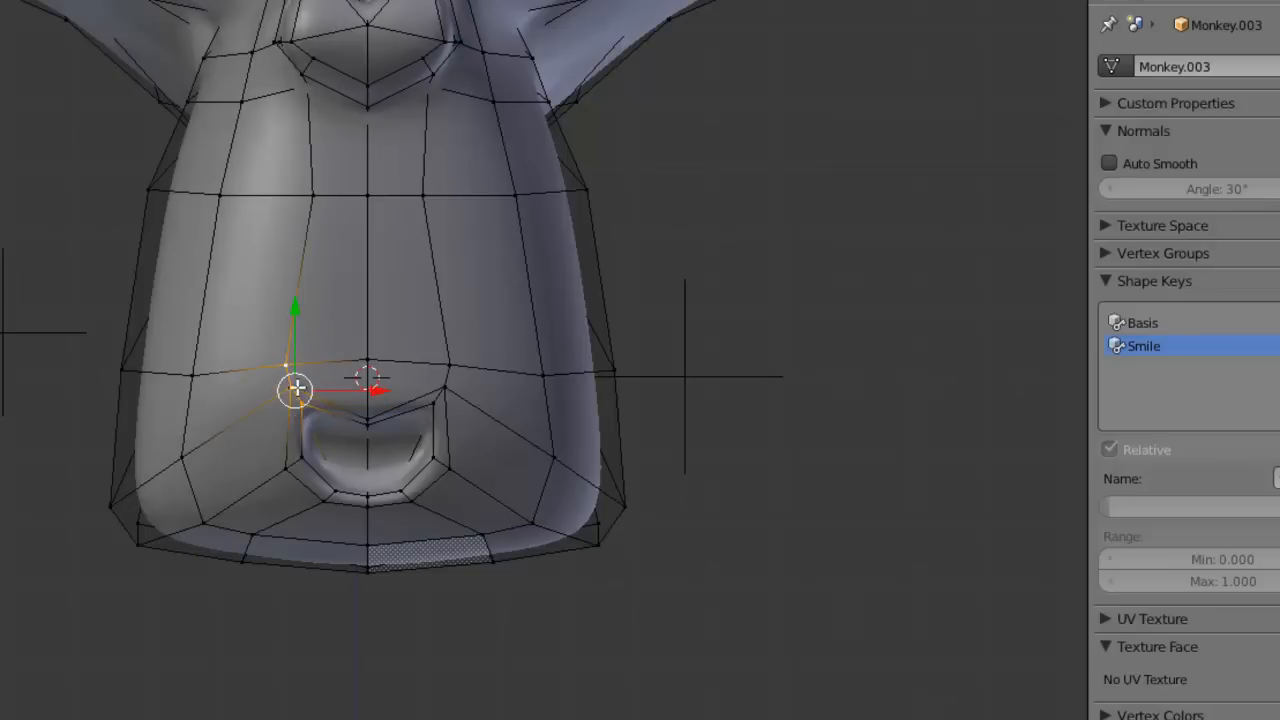
pyautogui.press('g')
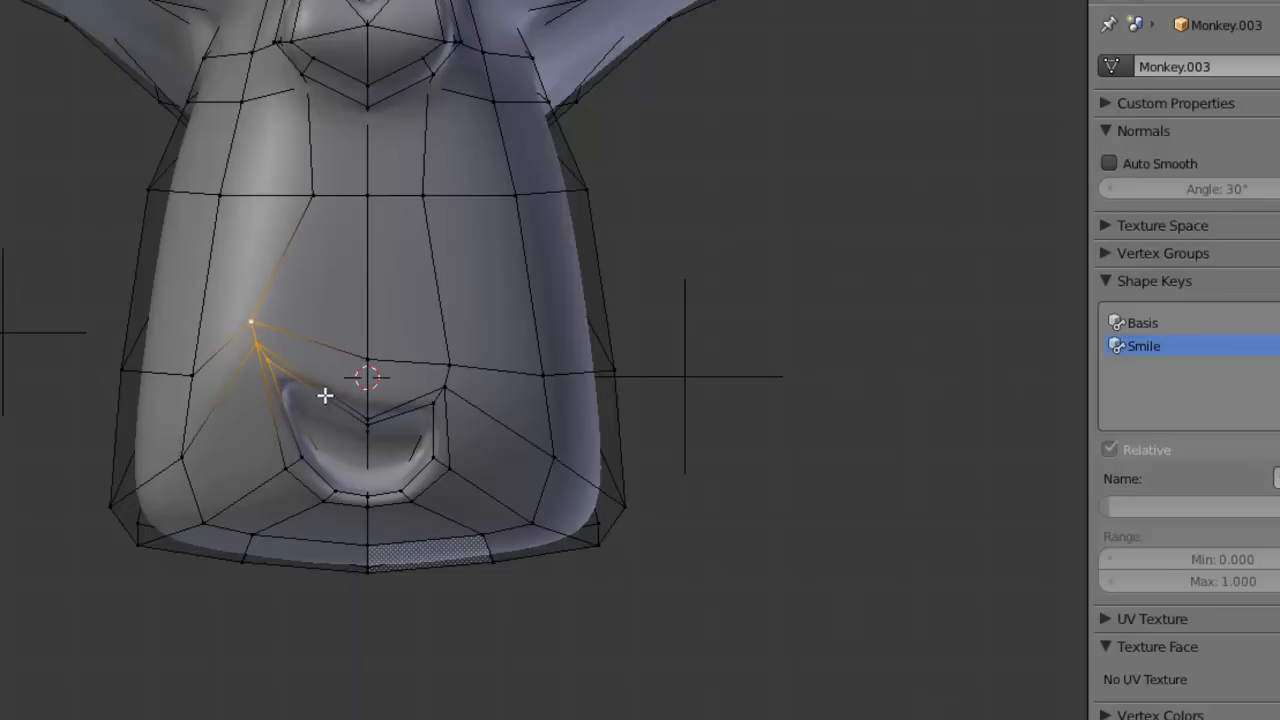
pyautogui.click(330, 393)
# Step: Pull the opposite mouth-corner vertices up and outward for the Smile key and return to Object Mode
pyautogui.rightClick(425, 418)
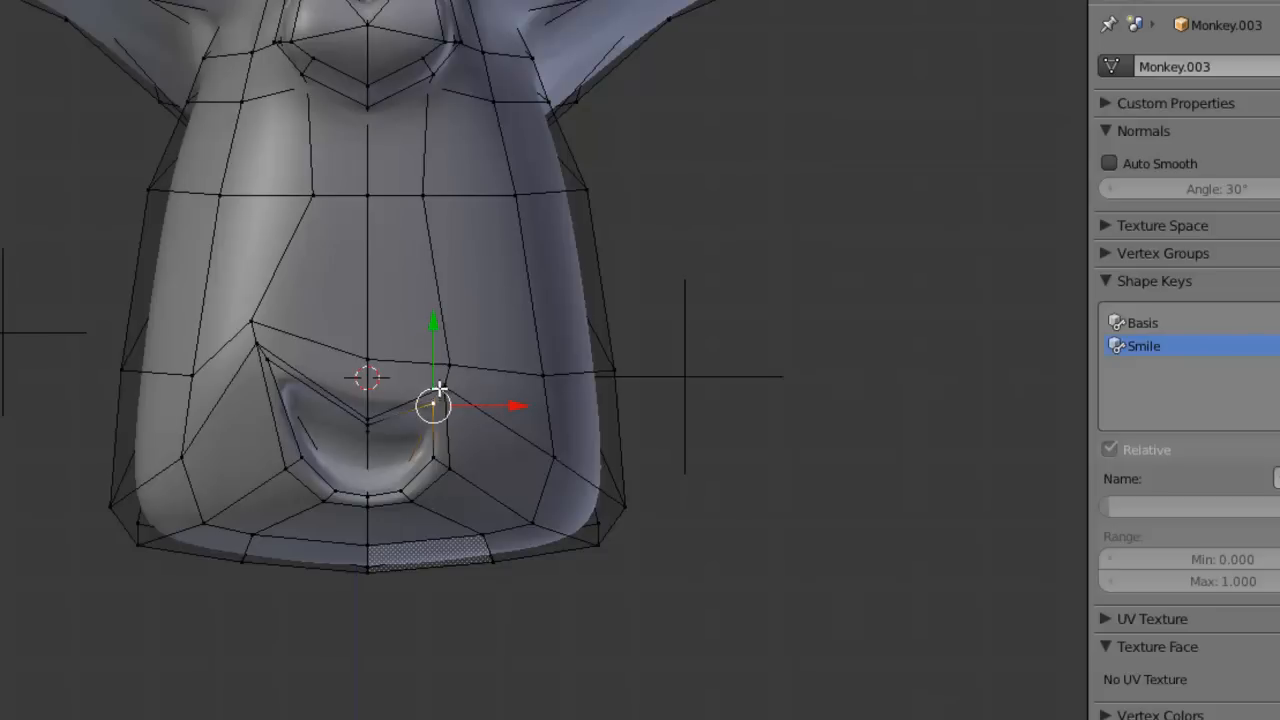
pyautogui.moveTo(431, 403); pyautogui.dragTo(442, 388)
pyautogui.press('g')
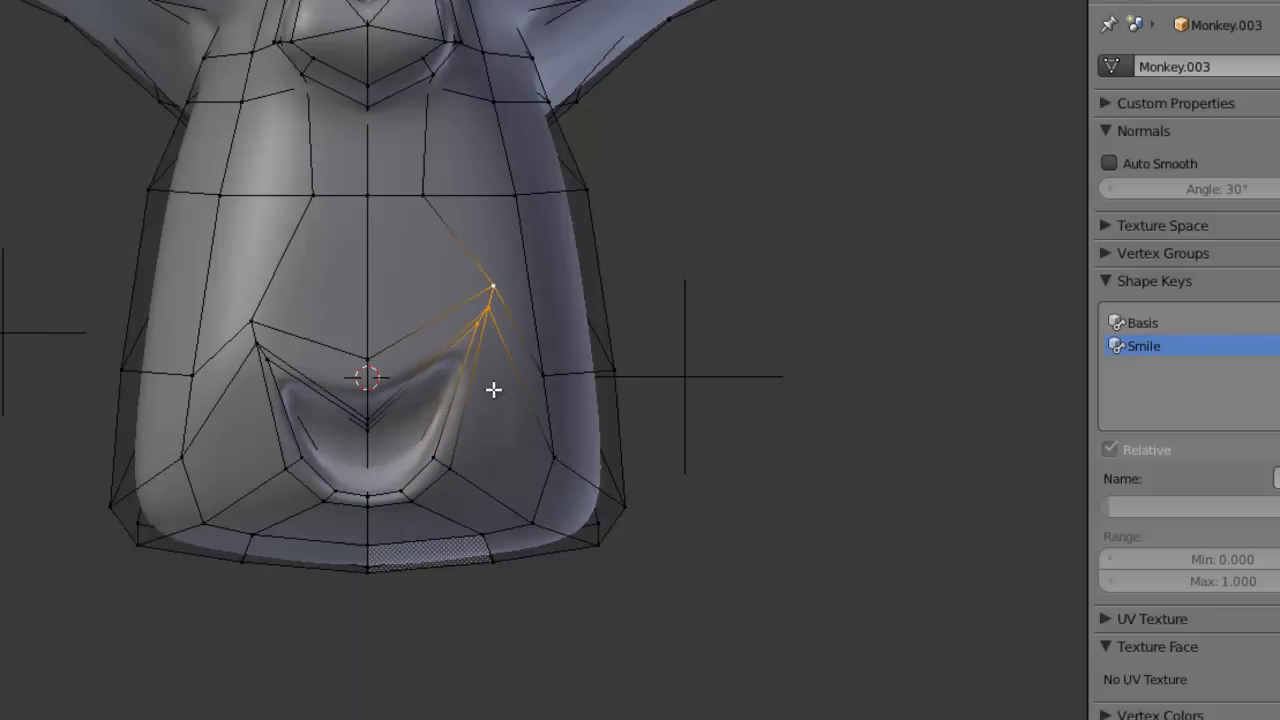
pyautogui.click(494, 388)
pyautogui.press('Tab')
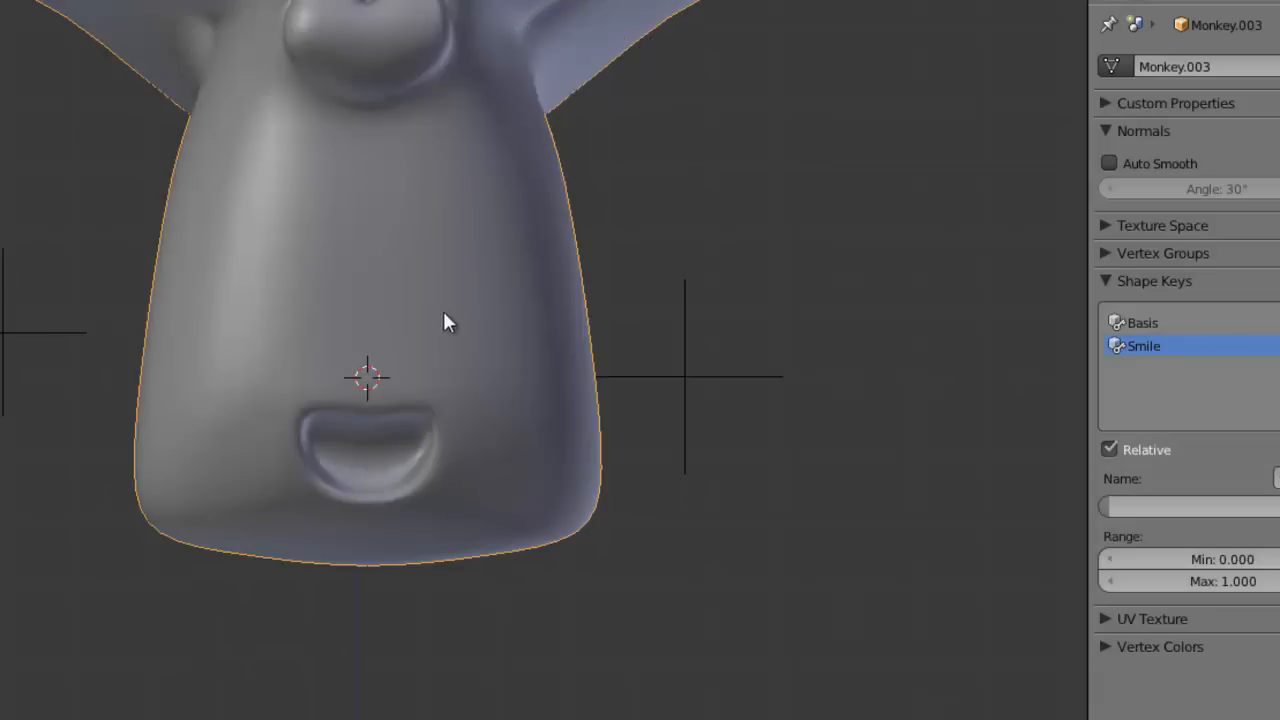
# Step: Vary the Smile shape key's value to preview the mouth deformation, and return it to 0.000
pyautogui.scroll(-4, 443, 314)
pyautogui.keyDown('shift'); pyautogui.moveTo(409, 210); pyautogui.dragTo(385, 346, button='middle'); pyautogui.keyUp('shift')
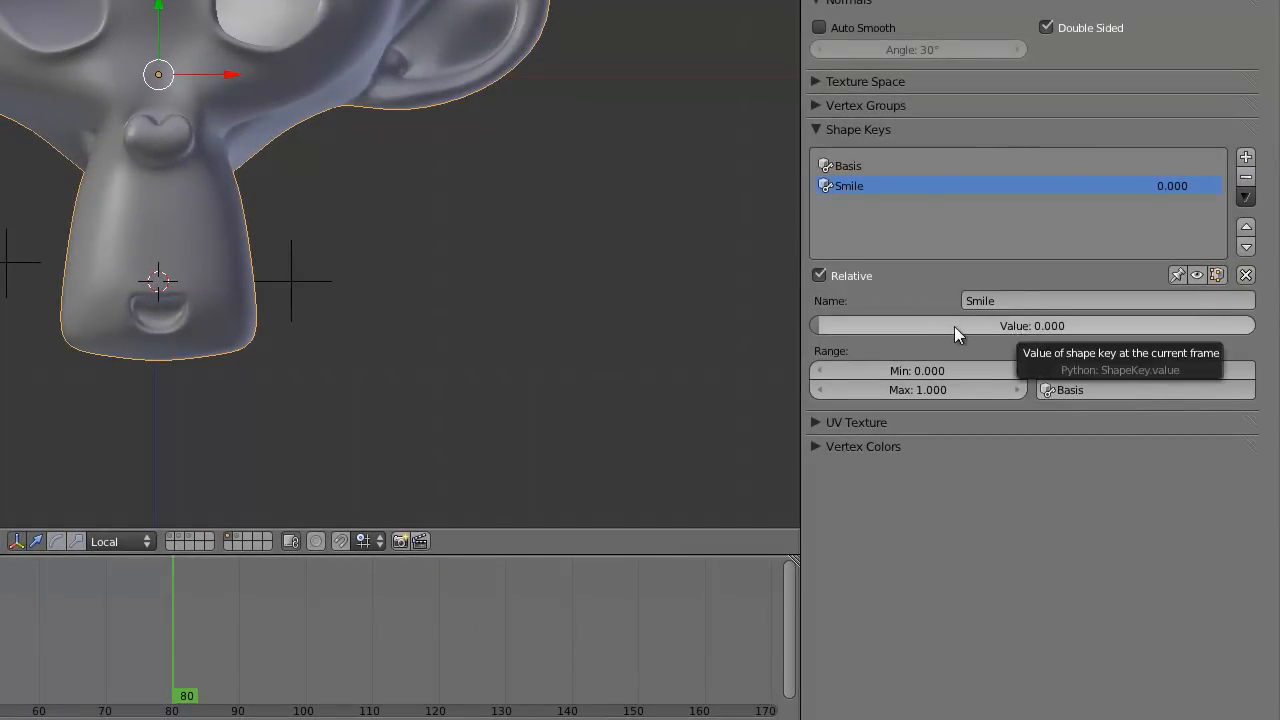
pyautogui.moveTo(932, 325); pyautogui.dragTo(874, 330)
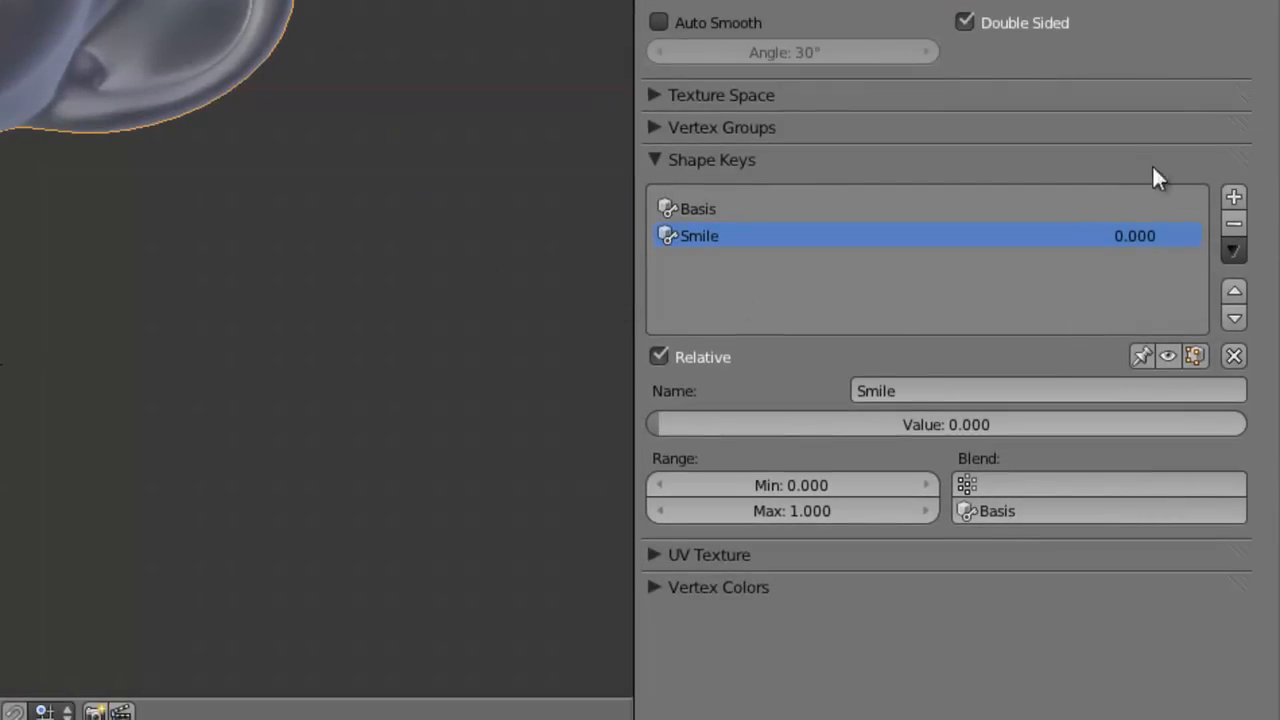
# Step: Add another shape key to the head and name it Yeux Ferme
pyautogui.click(1235, 198)
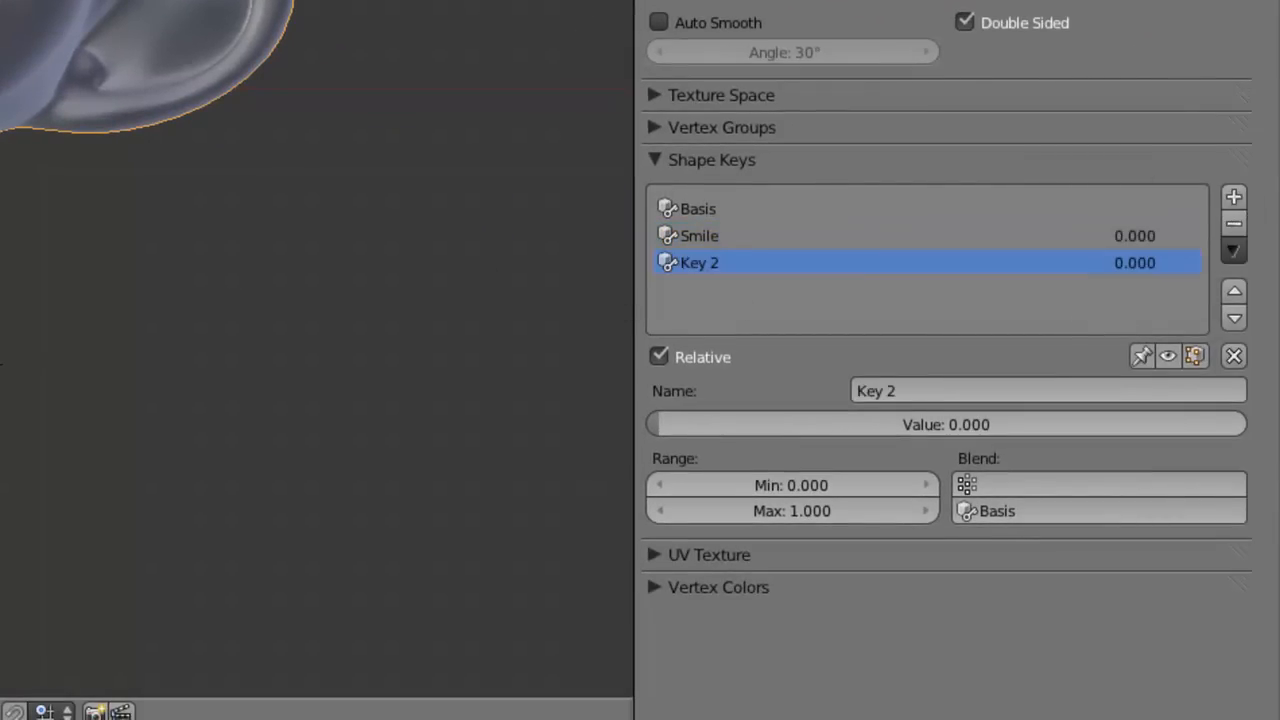
pyautogui.click(961, 390)
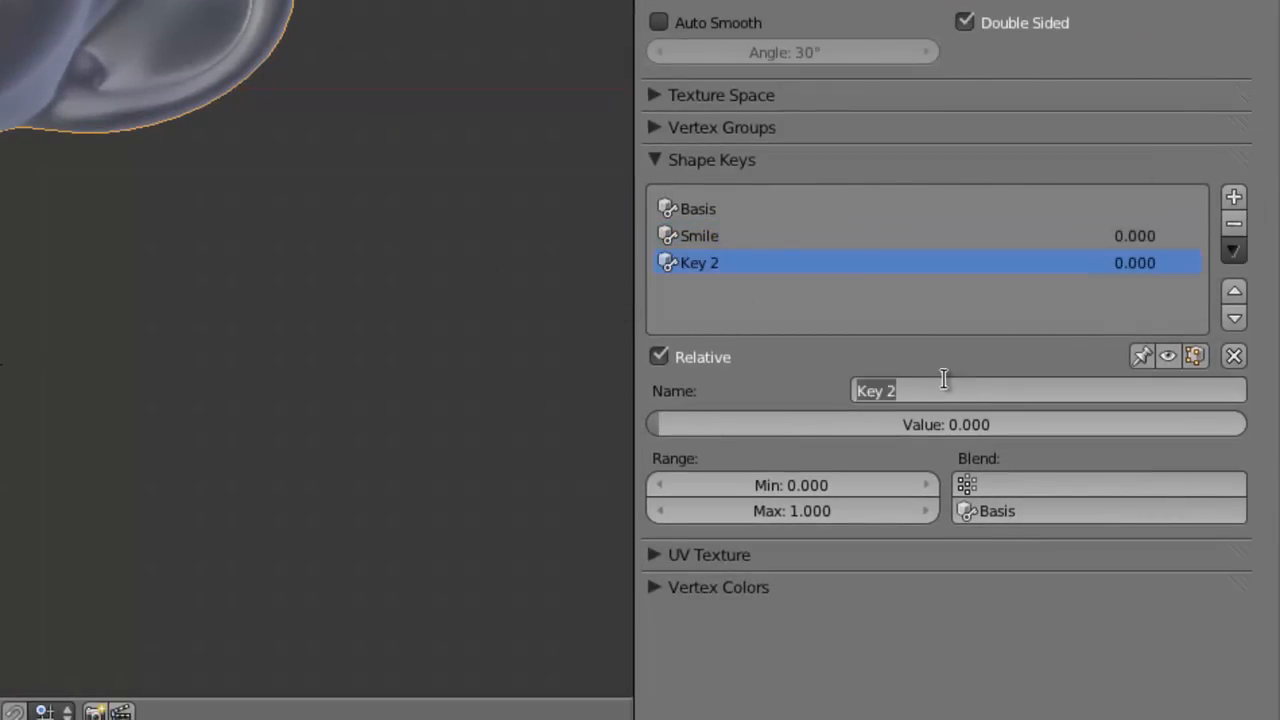
pyautogui.write('Yeux Fe')
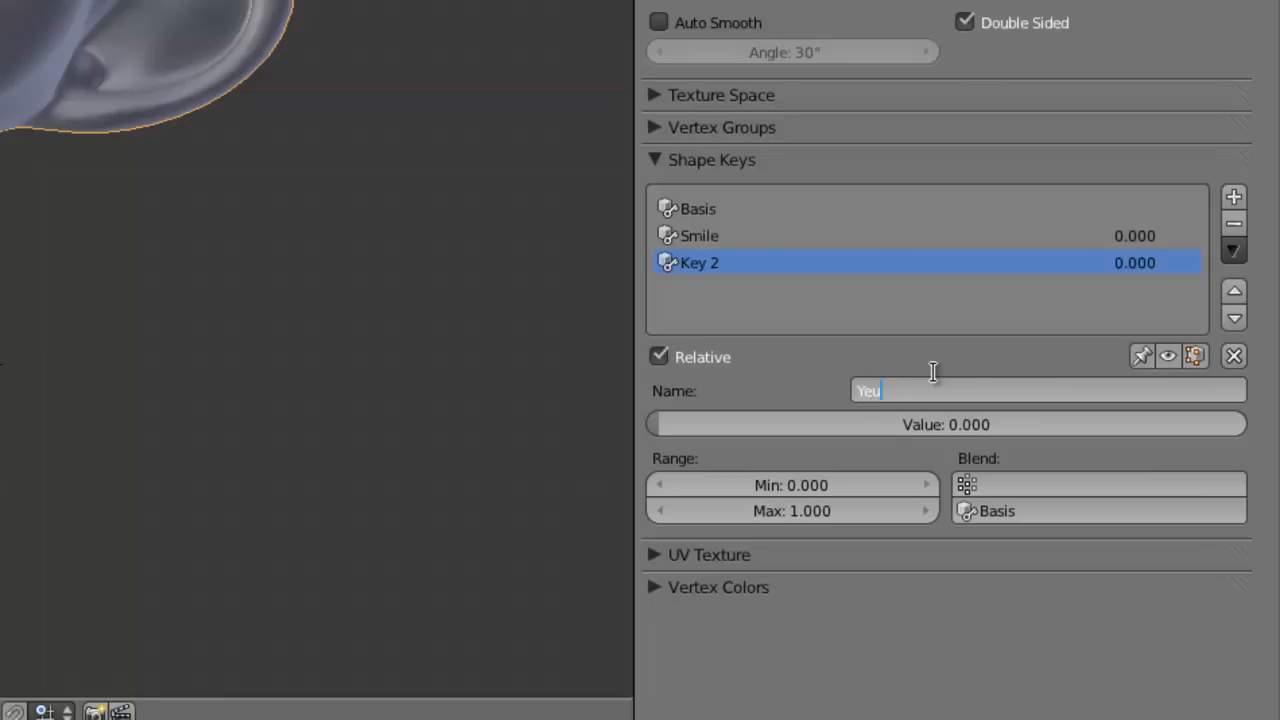
pyautogui.write('rme')
pyautogui.press('Return')
# Step: For the Yeux Ferme key, enter Edit Mode and squash the face ring around the left eye, as seen from the front, into a narrow horizontal slit
pyautogui.scroll(3, 637, 352)
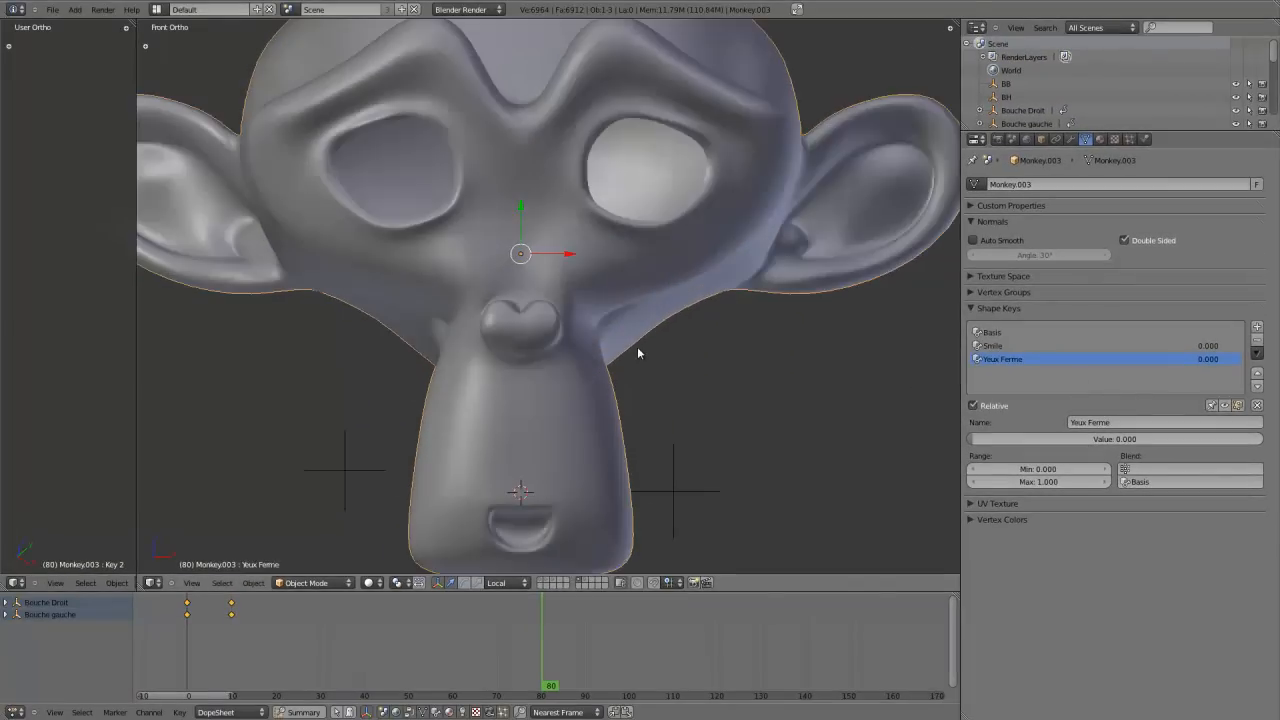
pyautogui.keyDown('shift'); pyautogui.moveTo(539, 180); pyautogui.dragTo(556, 277, button='middle'); pyautogui.keyUp('shift')
pyautogui.scroll(2, 556, 277)
pyautogui.scroll(-2, 556, 278)
pyautogui.press('Tab')
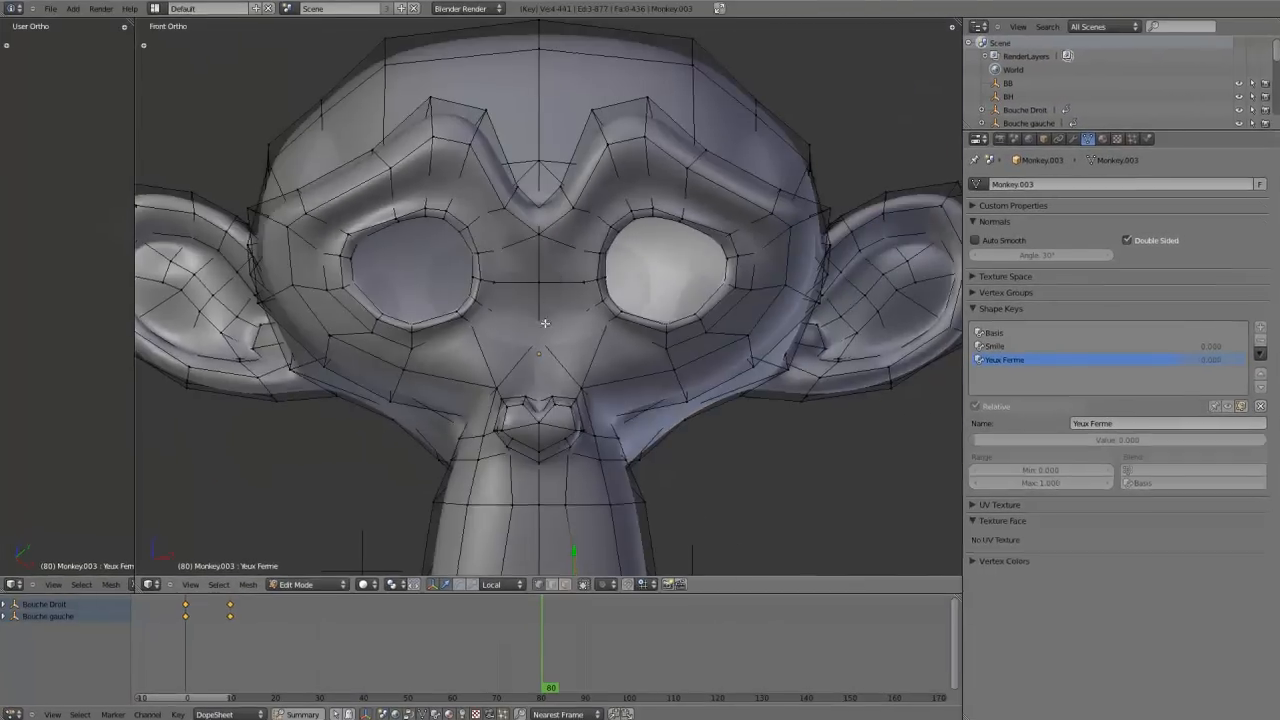
pyautogui.press('3')
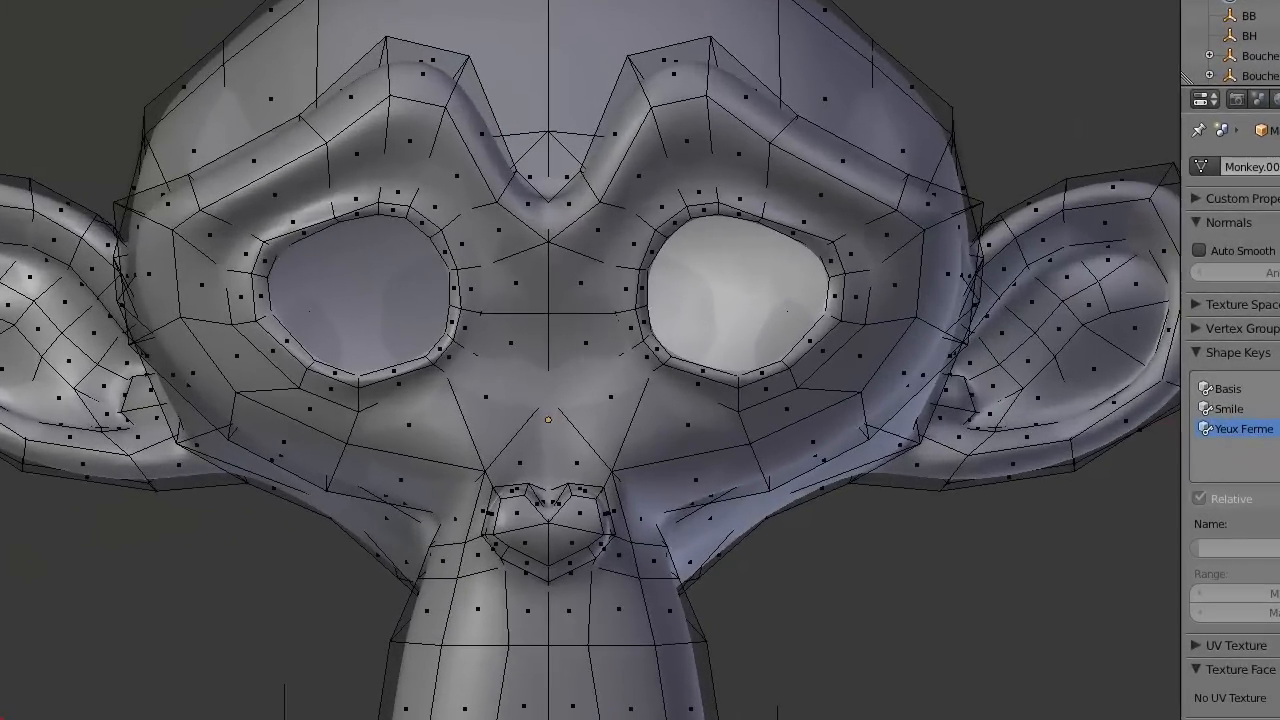
pyautogui.keyDown('alt'); pyautogui.click(334, 221); pyautogui.keyUp('alt')
pyautogui.keyDown('alt'); pyautogui.click(335, 218); pyautogui.keyUp('alt')
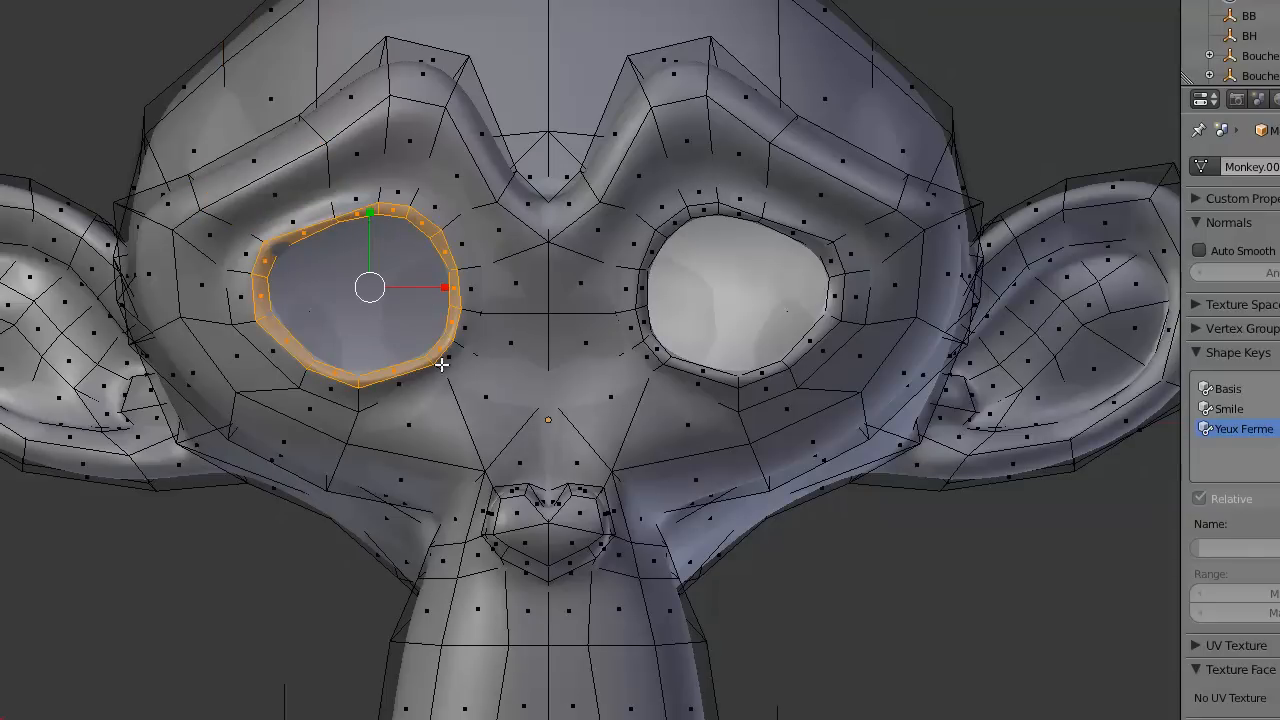
pyautogui.press('s')
pyautogui.press('y')
pyautogui.click(372, 281)
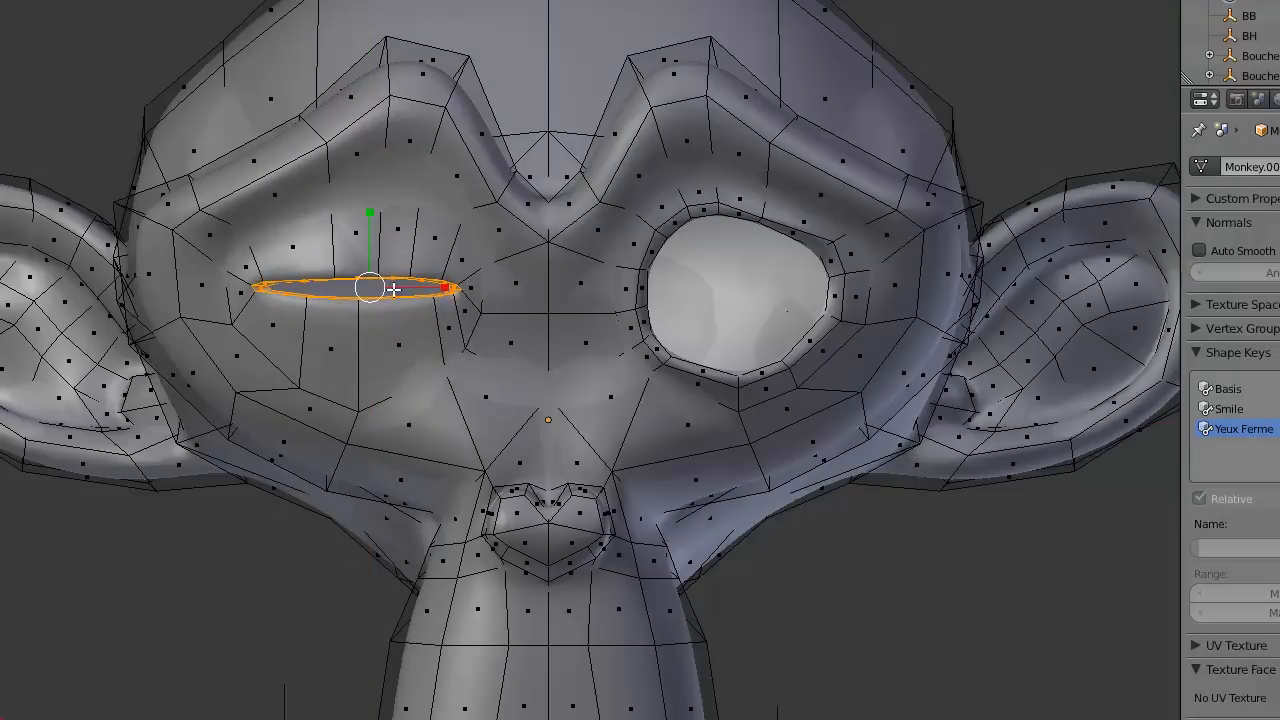
pyautogui.moveTo(445, 288); pyautogui.dragTo(422, 289)
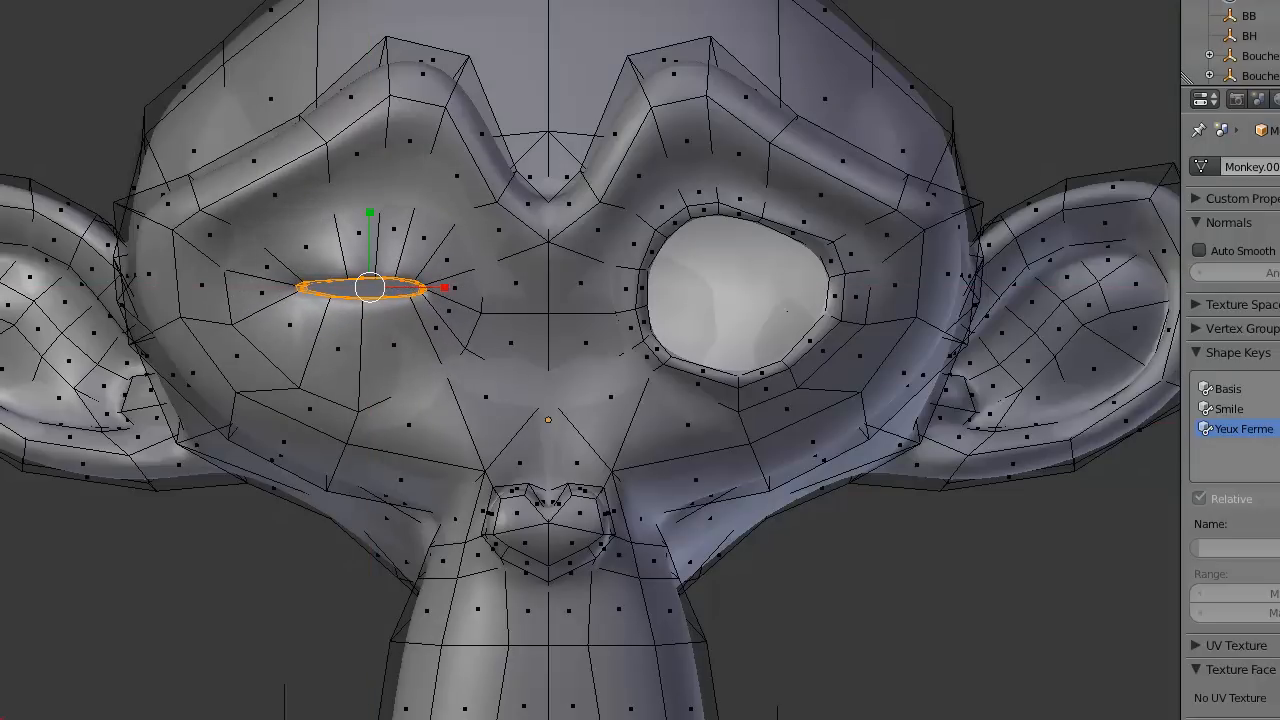
# Step: Select the edge loop surrounding the closed left eye and shift it slightly forward along its local depth axis
pyautogui.click(520, 717)
pyautogui.keyDown('alt'); pyautogui.rightClick(349, 189); pyautogui.keyUp('alt')
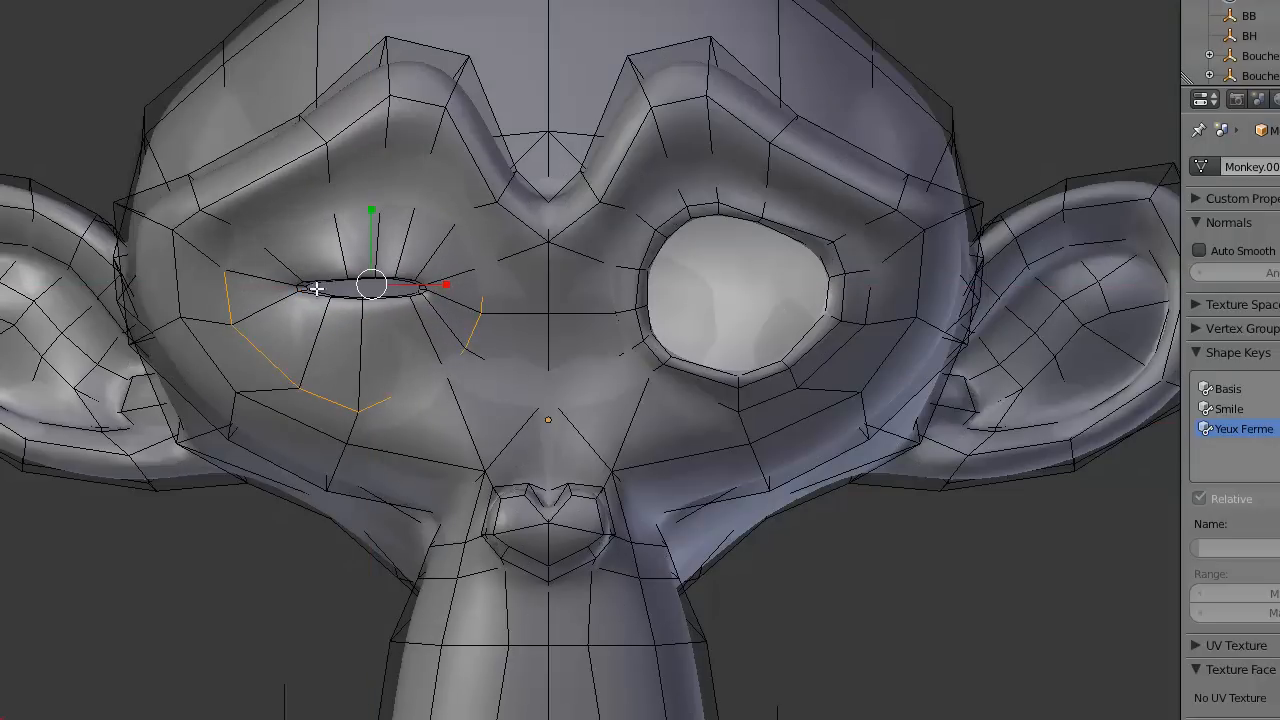
pyautogui.moveTo(333, 315); pyautogui.dragTo(314, 335, button='middle')
pyautogui.press('KP_Decimal')
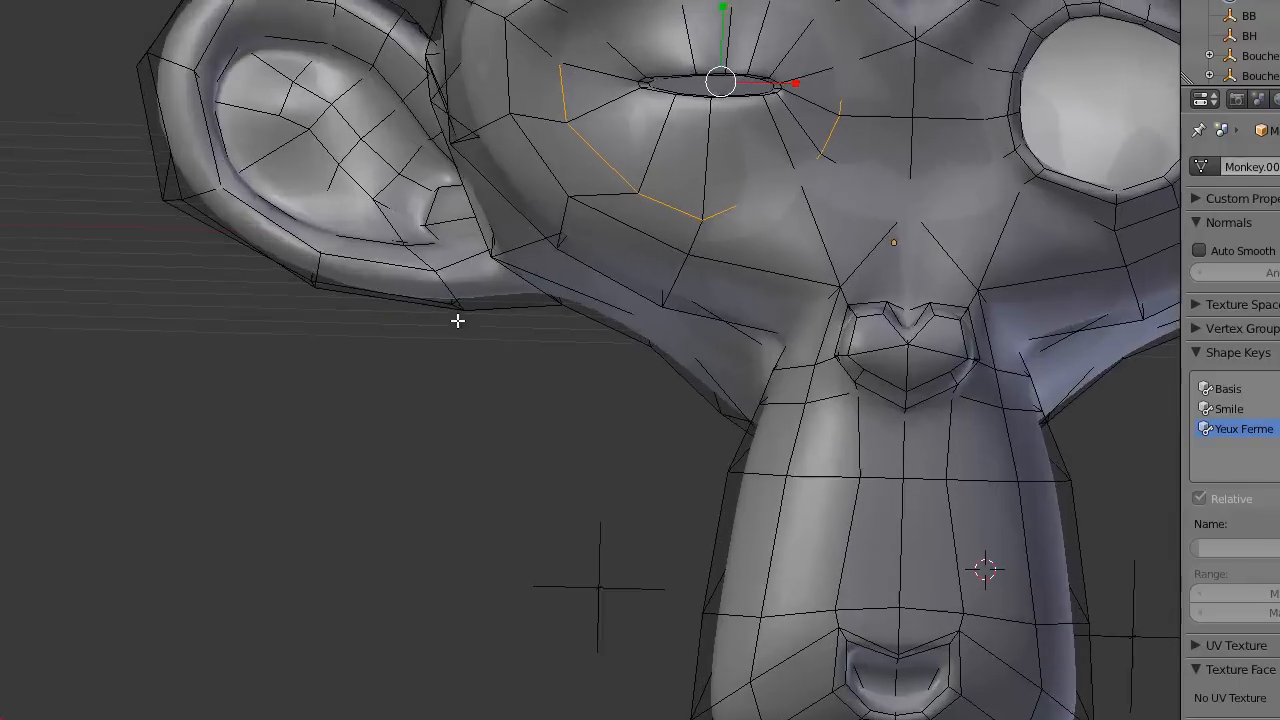
pyautogui.moveTo(470, 322); pyautogui.dragTo(697, 380, button='middle')
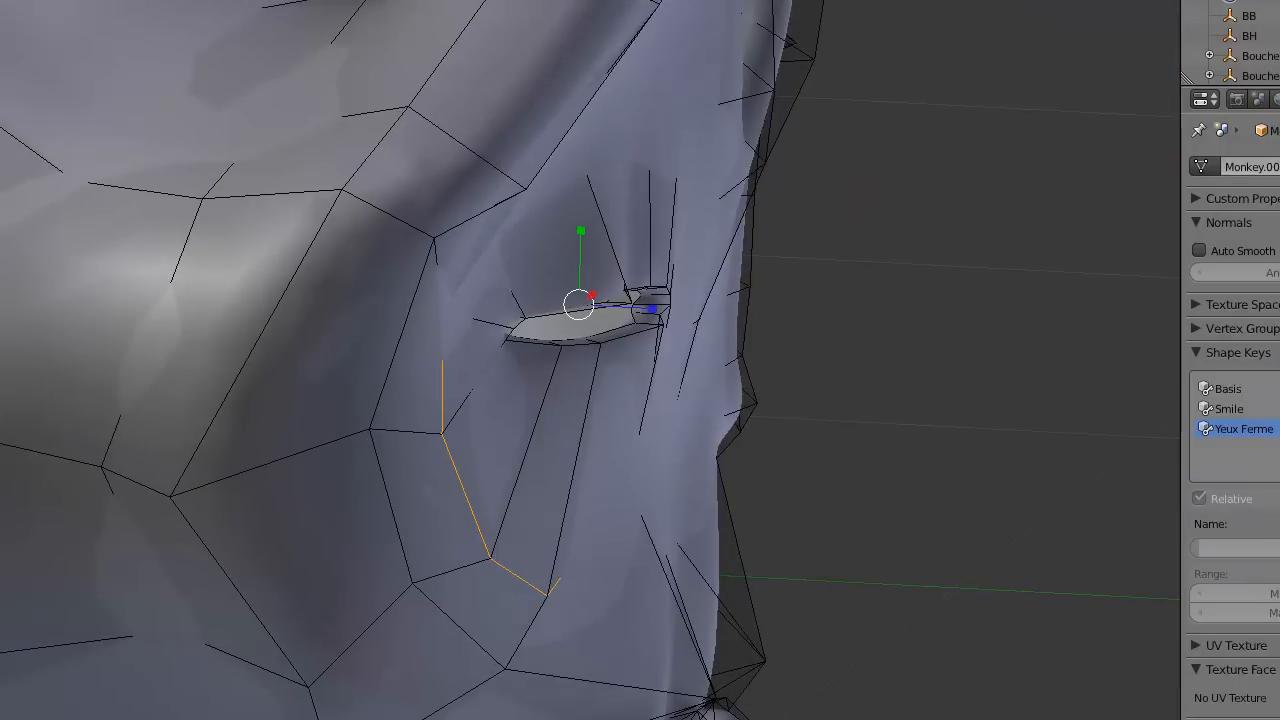
pyautogui.press('s')
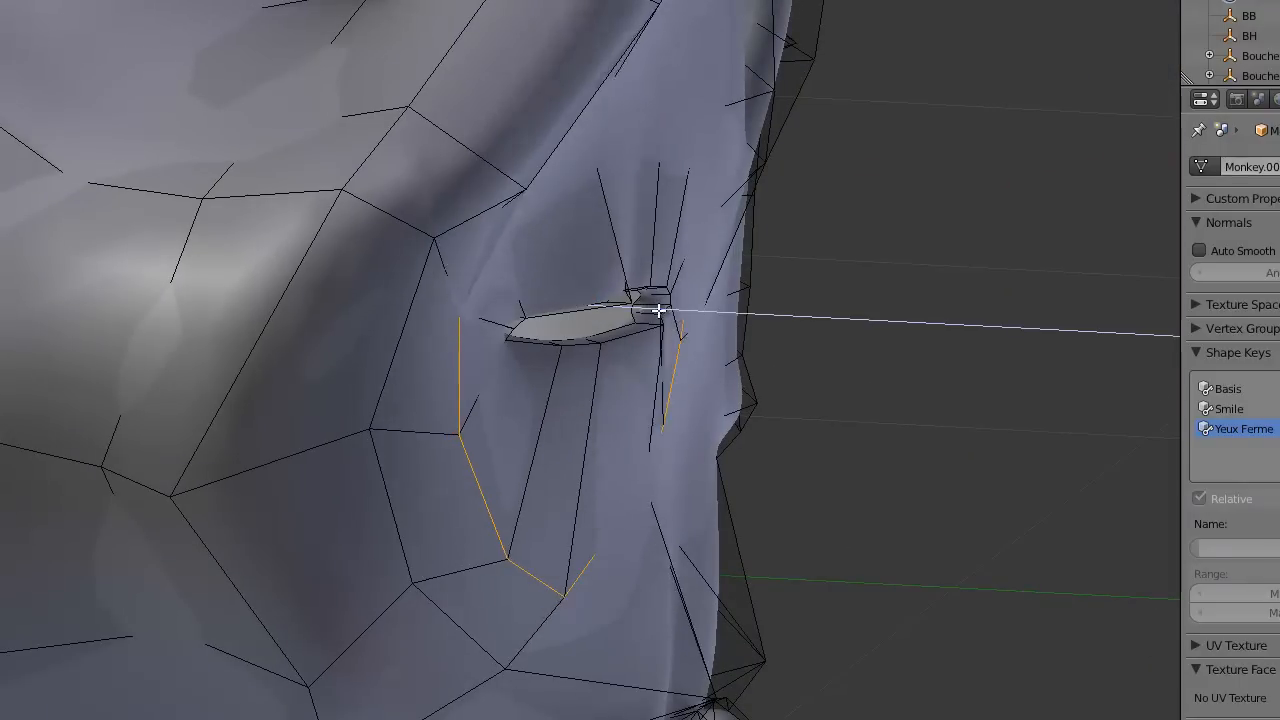
pyautogui.click(653, 311)
# Step: Select the face ring around the still-open eye and scale it flat vertically and slightly narrower to close it
pyautogui.moveTo(818, 490); pyautogui.dragTo(626, 450, button='middle')
pyautogui.scroll(-4, 637, 449)
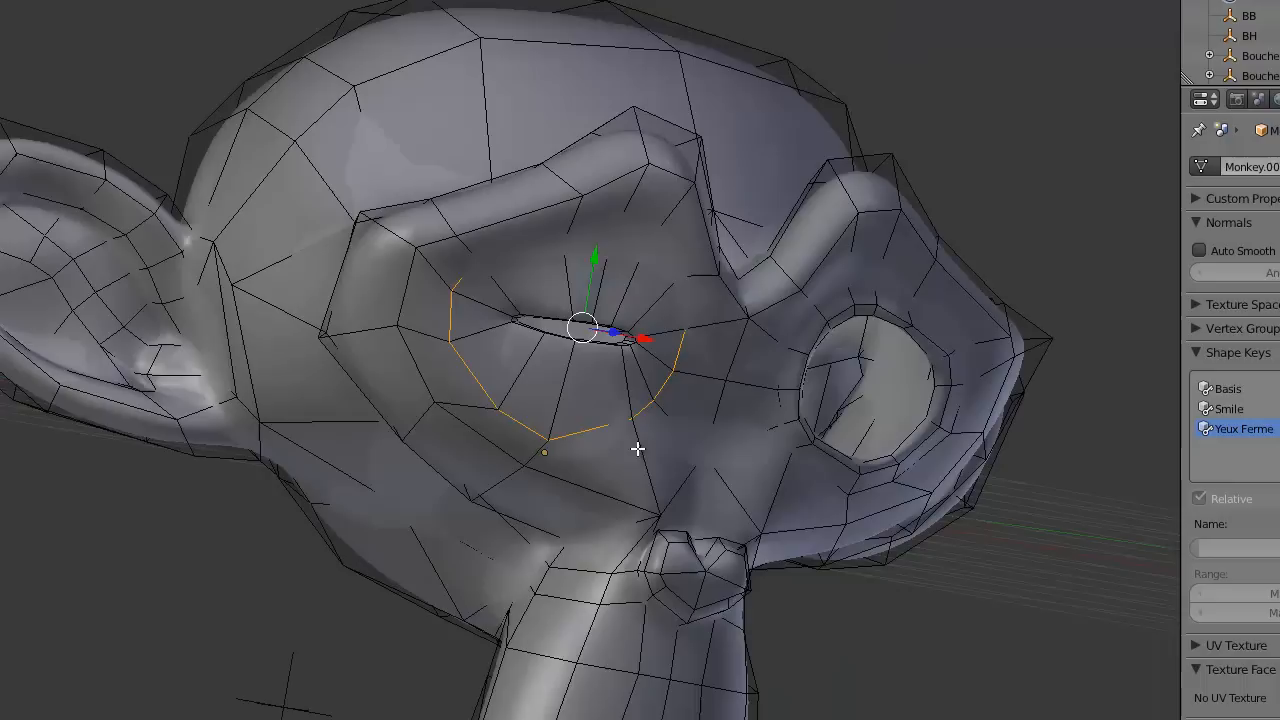
pyautogui.moveTo(804, 336); pyautogui.dragTo(706, 263, button='middle')
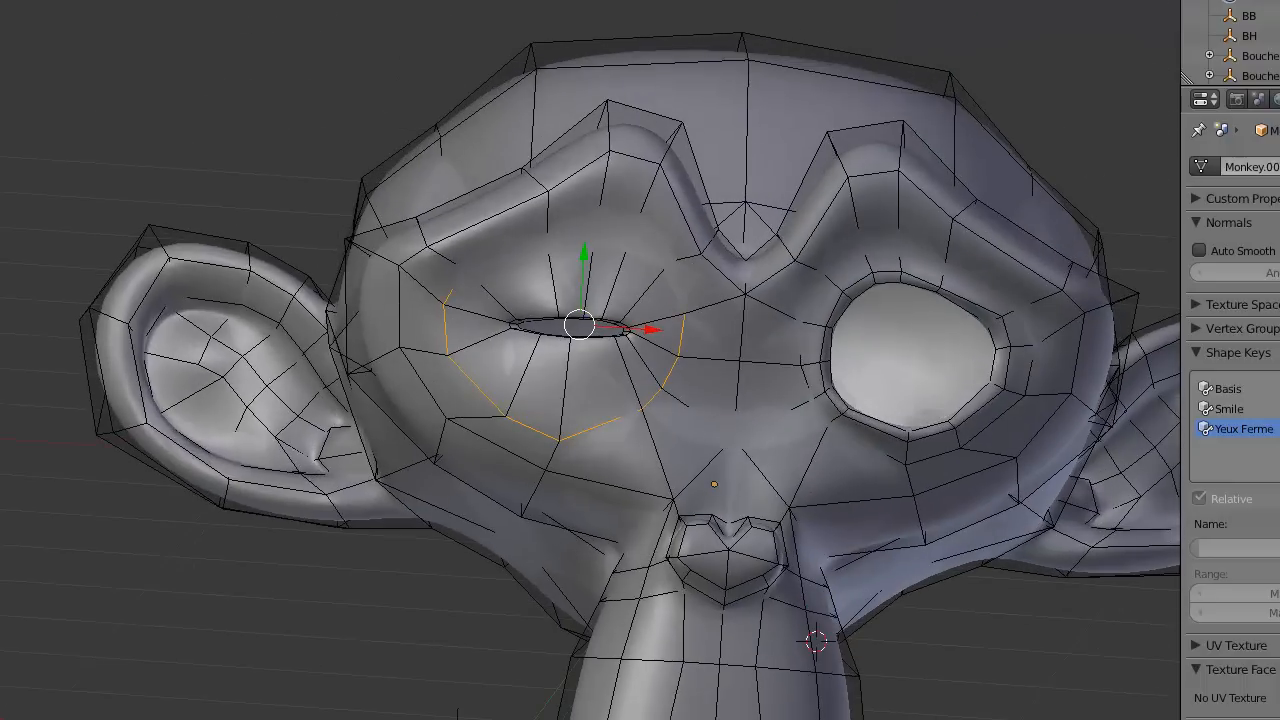
pyautogui.click(506, 714)
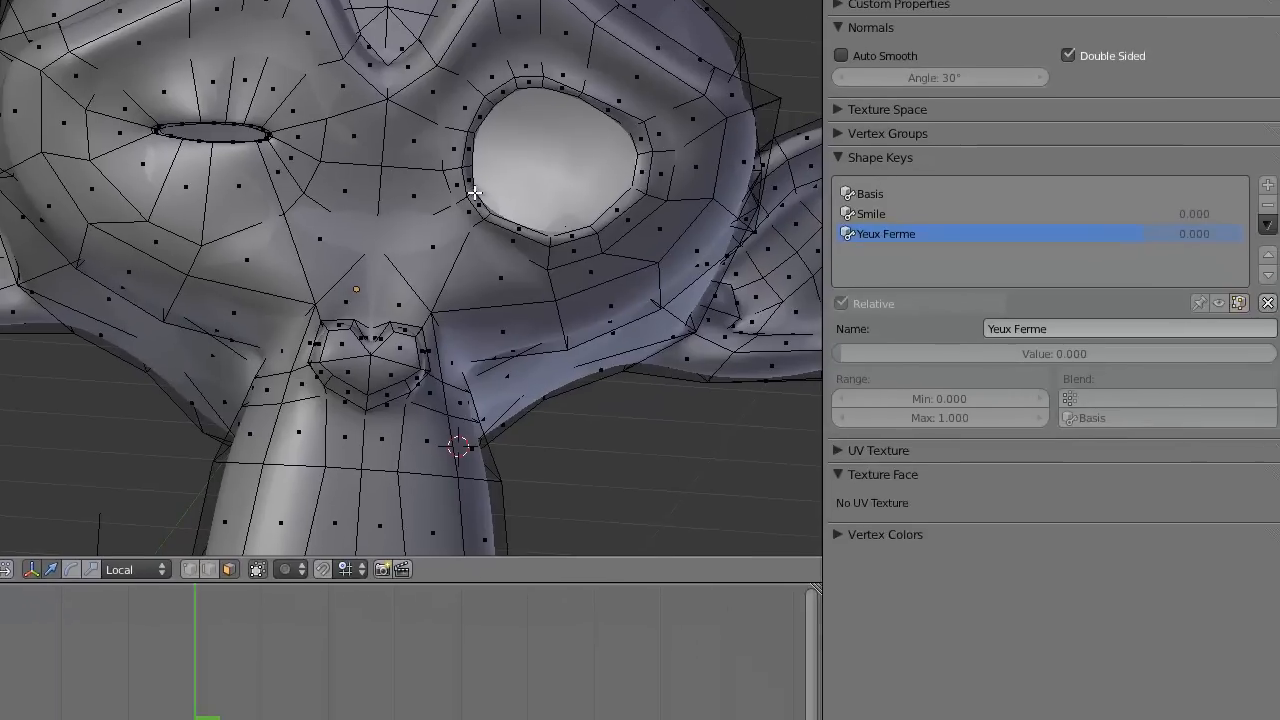
pyautogui.keyDown('alt'); pyautogui.rightClick(832, 388); pyautogui.keyUp('alt')
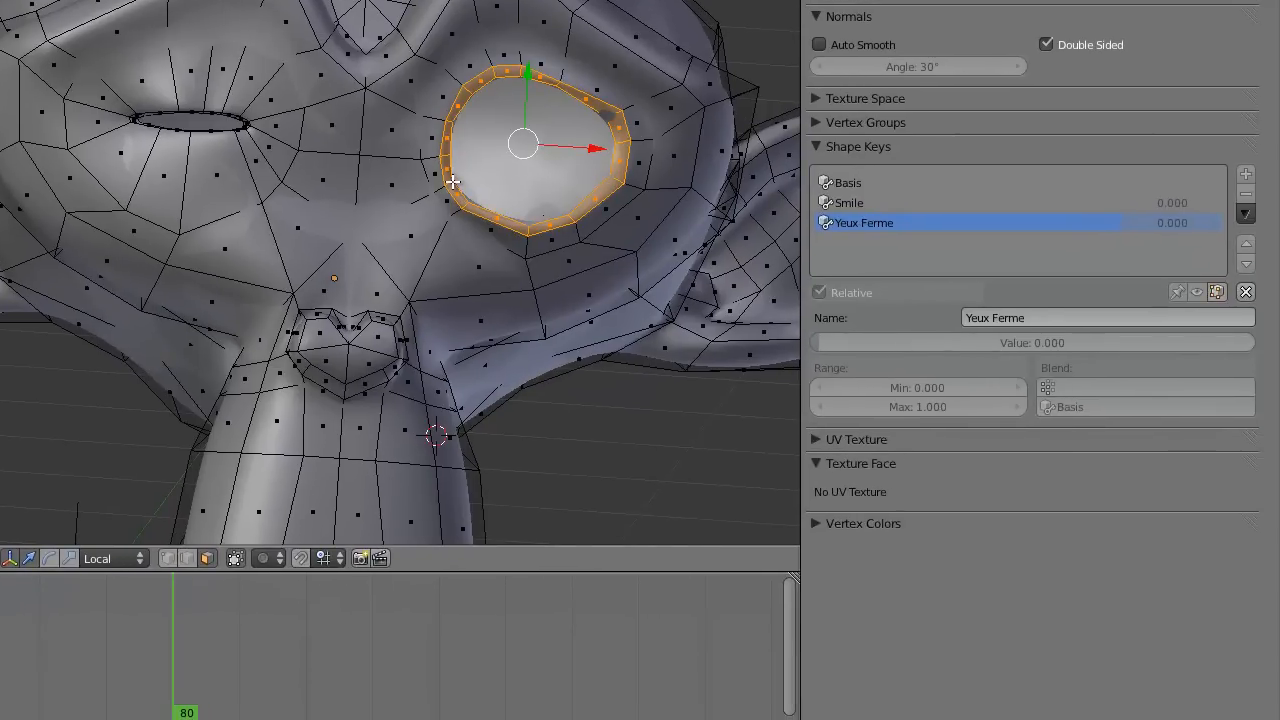
pyautogui.keyDown('shift'); pyautogui.click(69, 558); pyautogui.keyUp('shift')
pyautogui.moveTo(528, 72); pyautogui.dragTo(531, 142)
pyautogui.moveTo(529, 90); pyautogui.dragTo(577, 149)
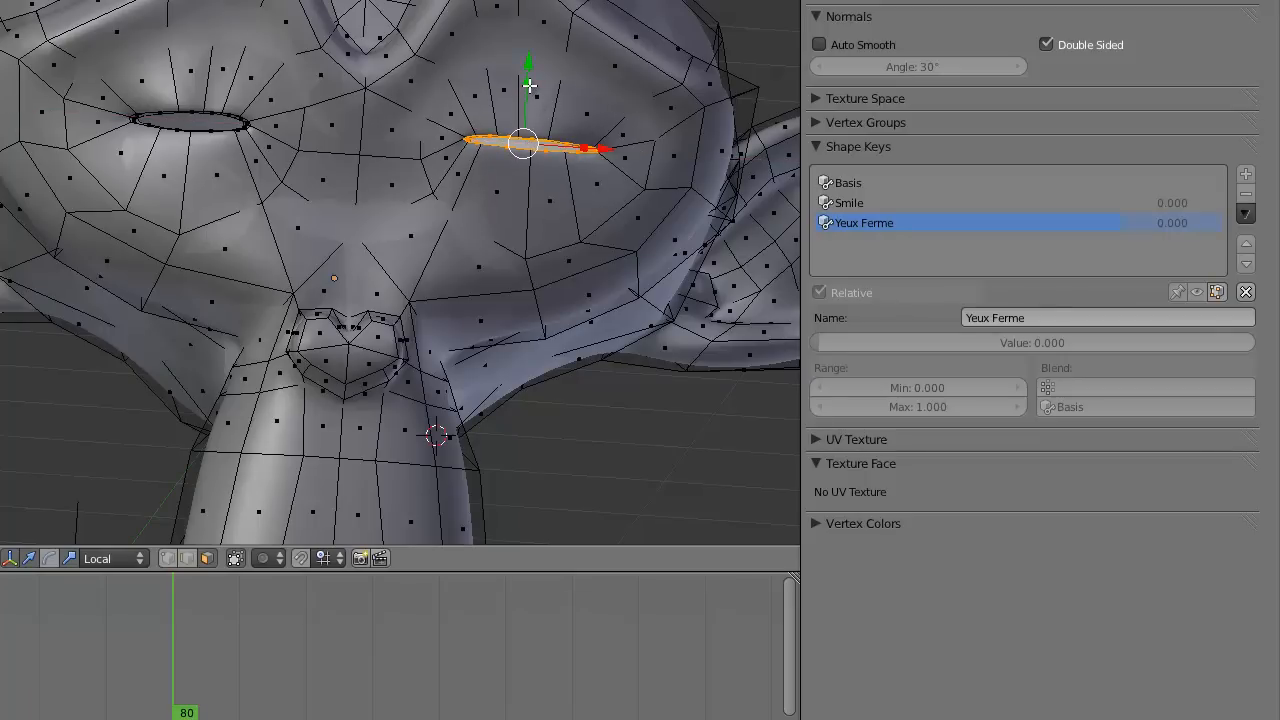
pyautogui.moveTo(529, 86); pyautogui.dragTo(531, 80)
# Step: Select the edge loop surrounding the second closed eye, shift it slightly forward in depth, and return to Object Mode
pyautogui.click(187, 558)
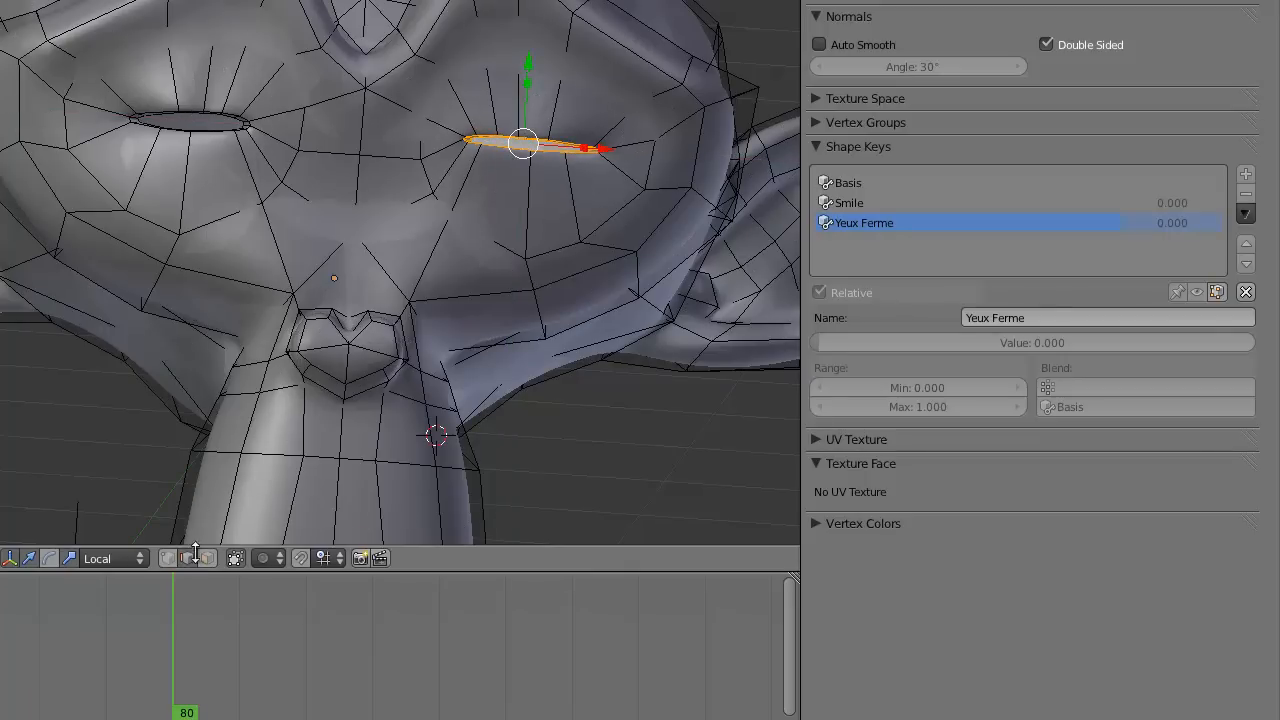
pyautogui.keyDown('alt'); pyautogui.rightClick(503, 53); pyautogui.keyUp('alt')
pyautogui.scroll(4, 428, 200)
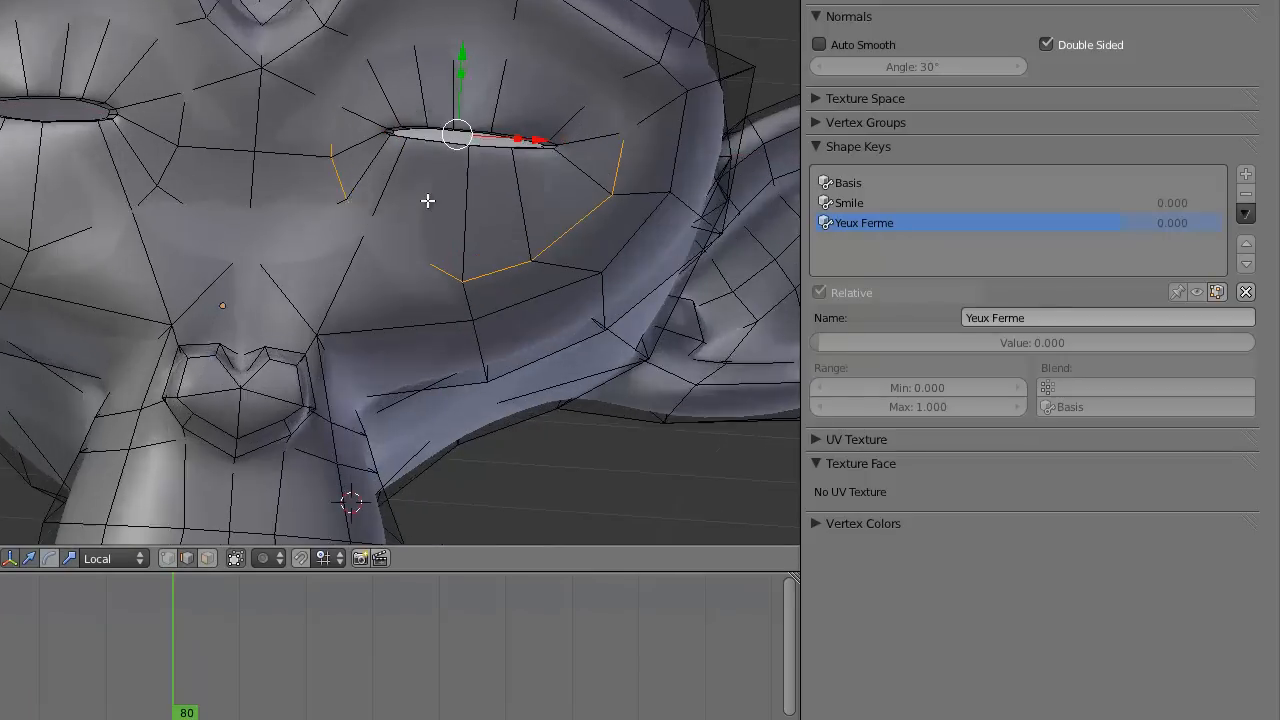
pyautogui.scroll(2, 103, 191)
pyautogui.moveTo(92, 73); pyautogui.dragTo(85, 70)
pyautogui.scroll(-2, 92, 71)
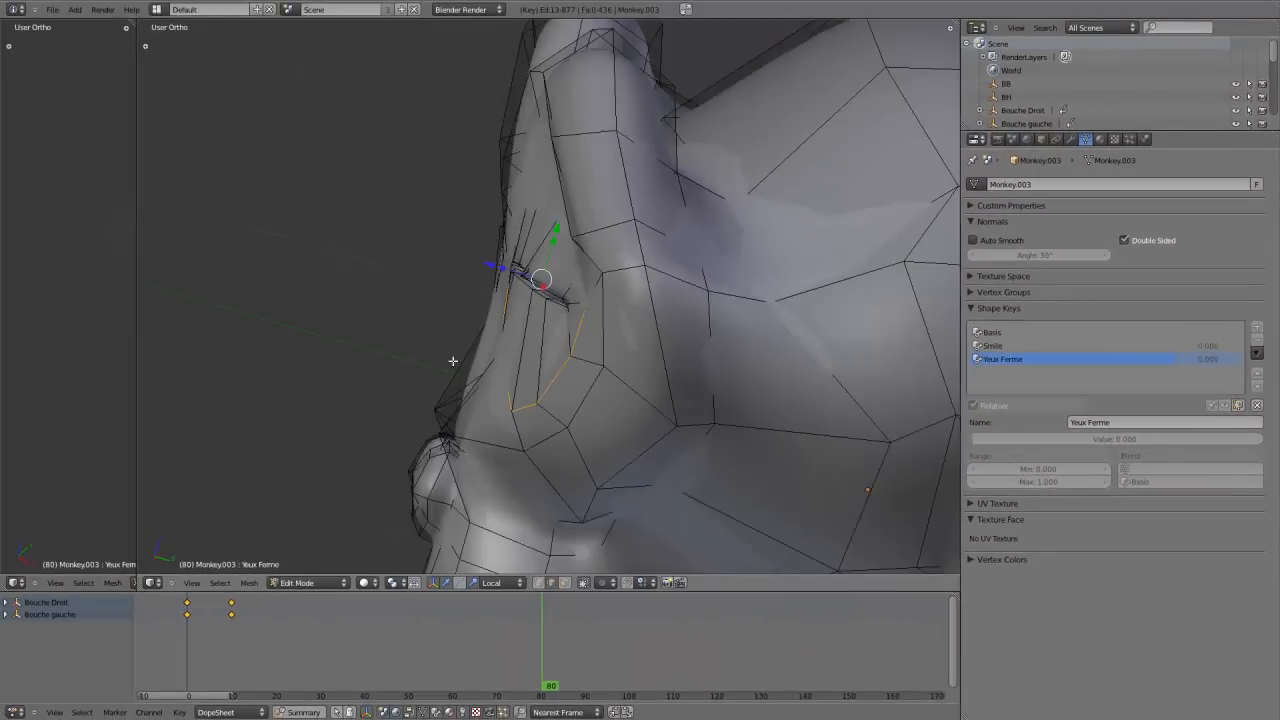
pyautogui.moveTo(453, 361); pyautogui.dragTo(645, 374, button='middle')
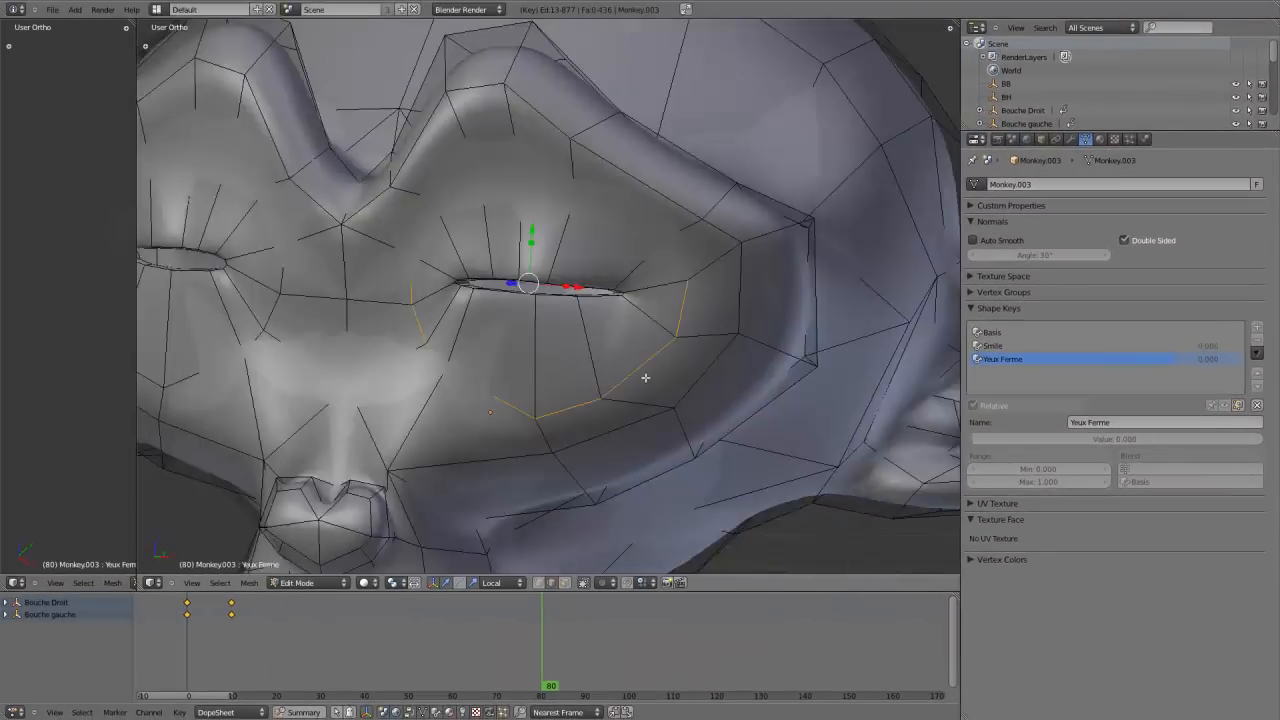
pyautogui.scroll(-6, 645, 374)
pyautogui.moveTo(470, 306); pyautogui.dragTo(503, 328, button='middle')
pyautogui.press('Tab')
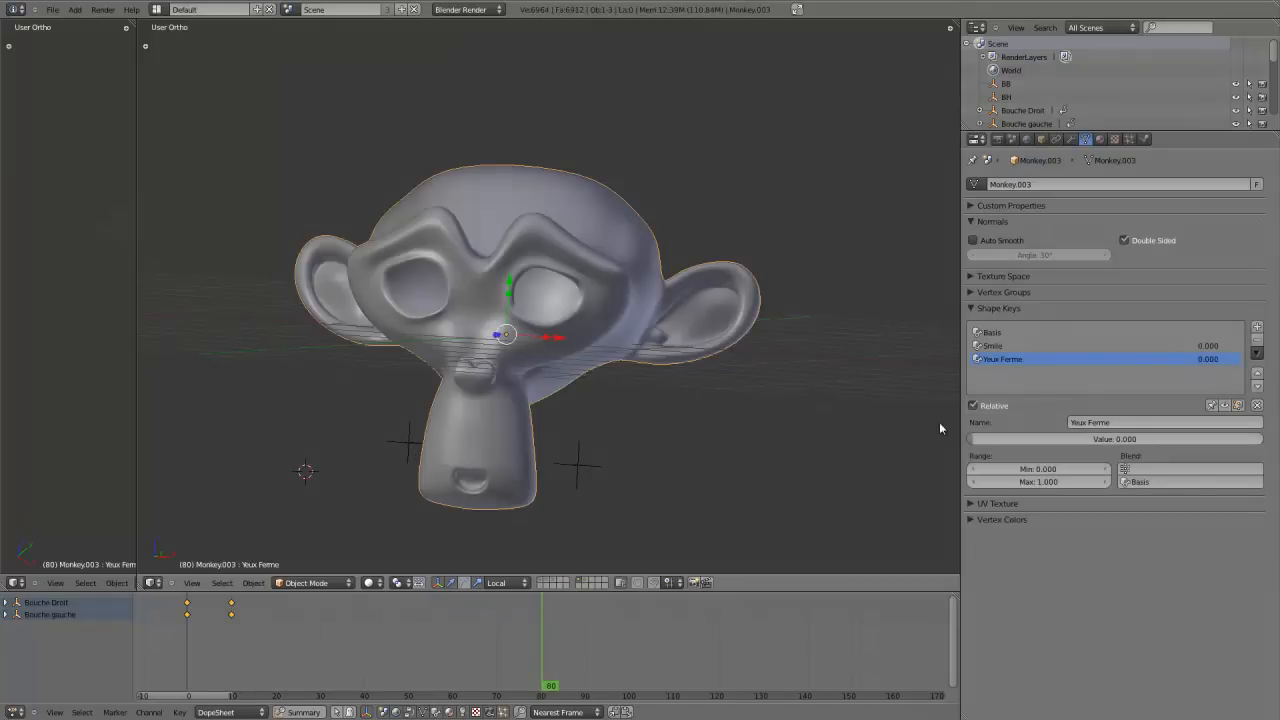
# Step: Vary the Yeux Ferme value to preview the eyes closing, return it to 0.000, and show the head from the front
pyautogui.moveTo(1020, 440); pyautogui.dragTo(990, 457)
pyautogui.press('KP_1')
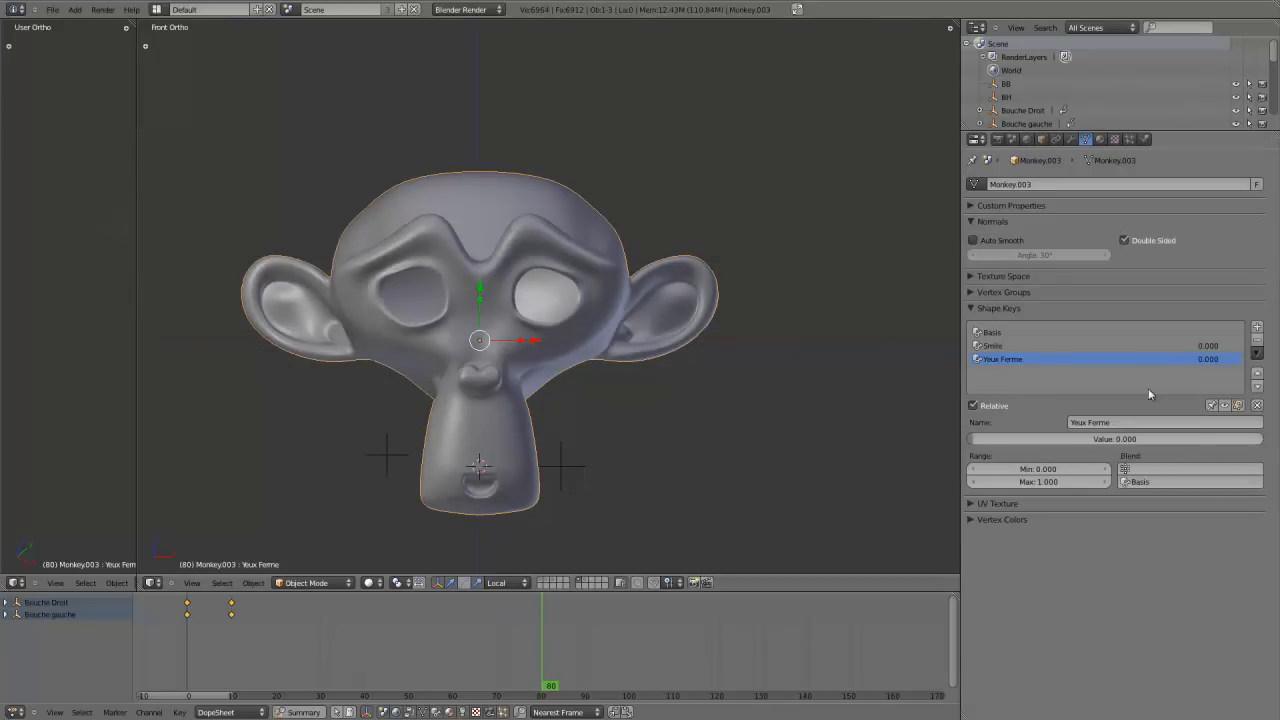
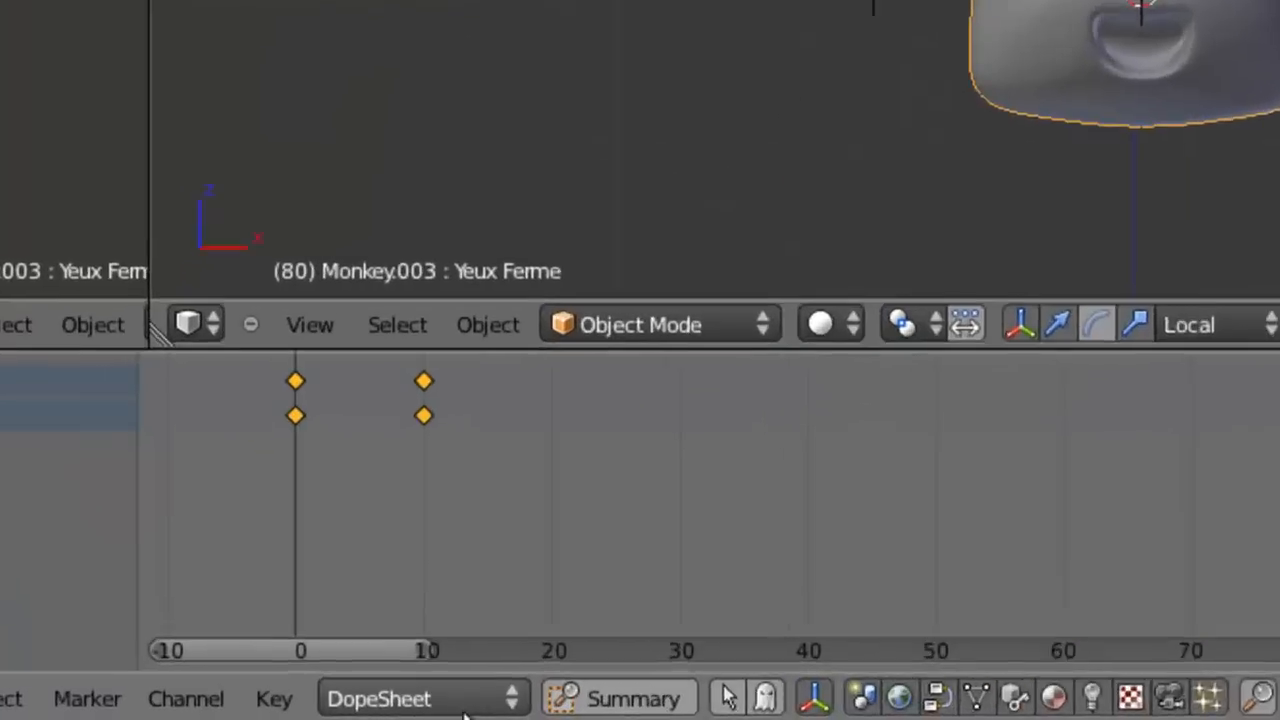
# Step: Switch the Dope Sheet to the ShapeKey Editor mode and move the current frame to 0
pyautogui.click(336, 709)
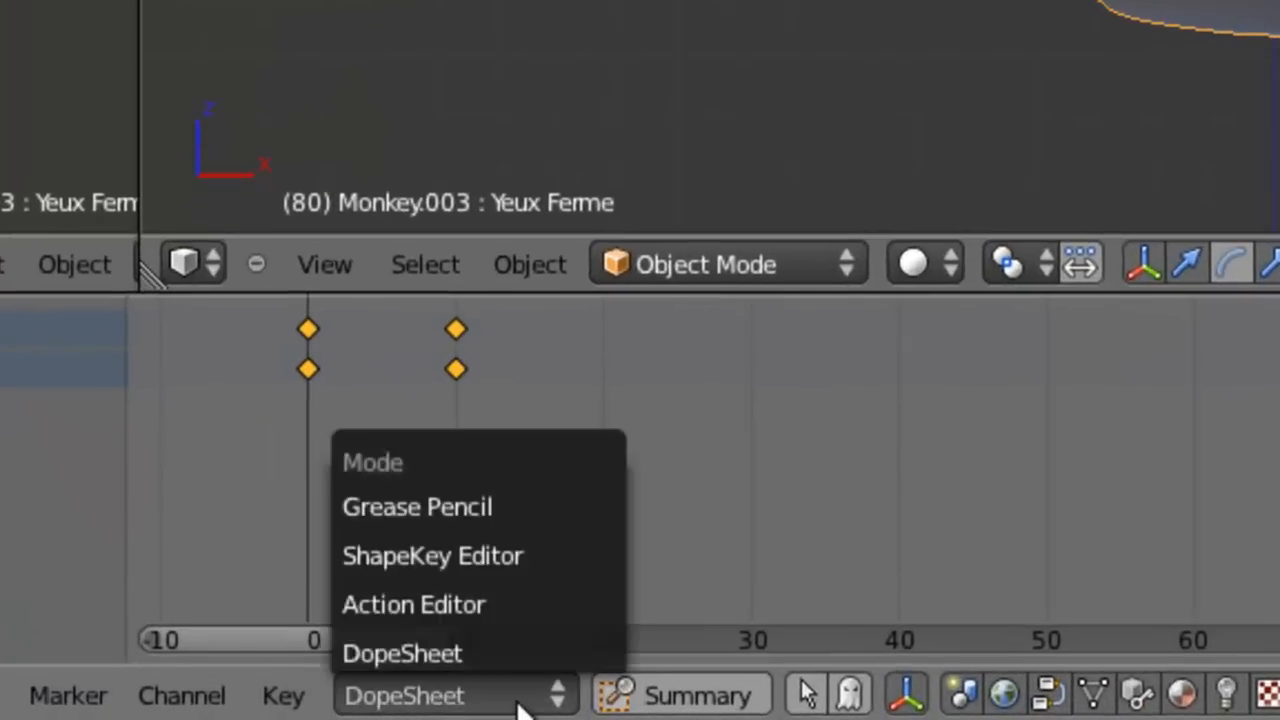
pyautogui.click(568, 568)
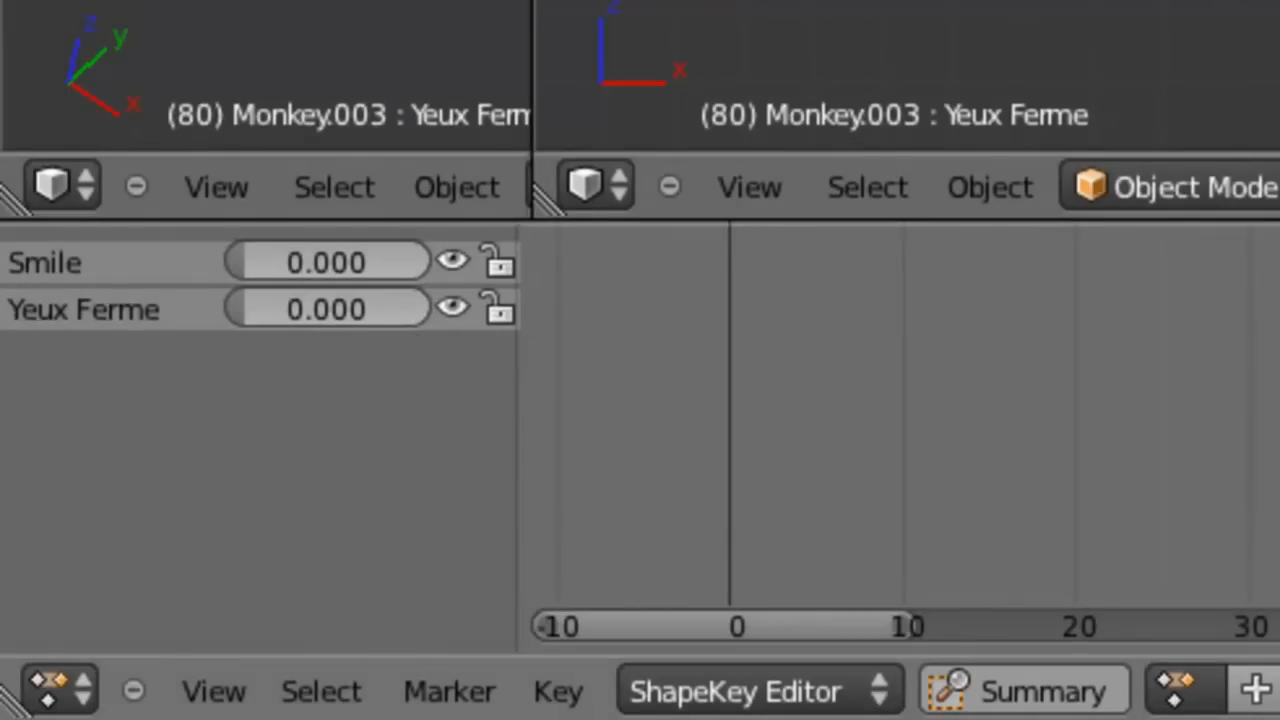
pyautogui.click(727, 472)
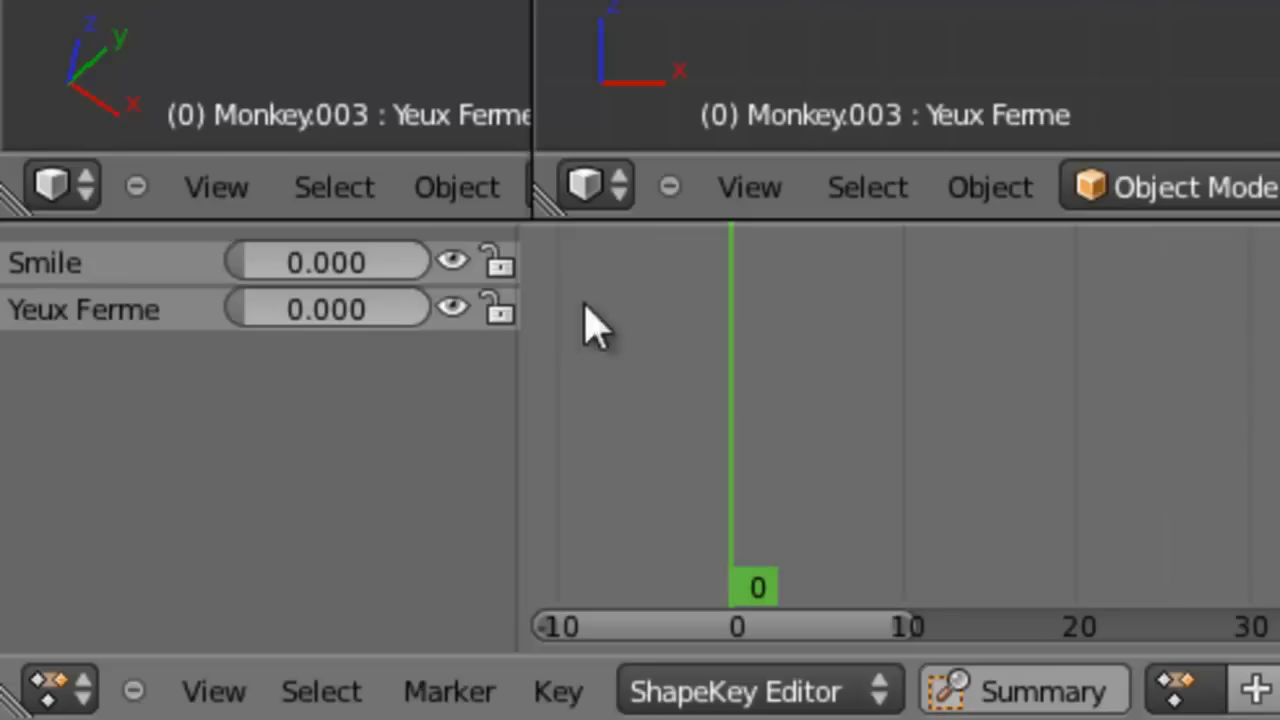
# Step: Key the Yeux Ferme shape key at 0.360 on frame 0 and at 1.000 on frame 10
pyautogui.press('i')
pyautogui.moveTo(280, 325); pyautogui.dragTo(206, 323)
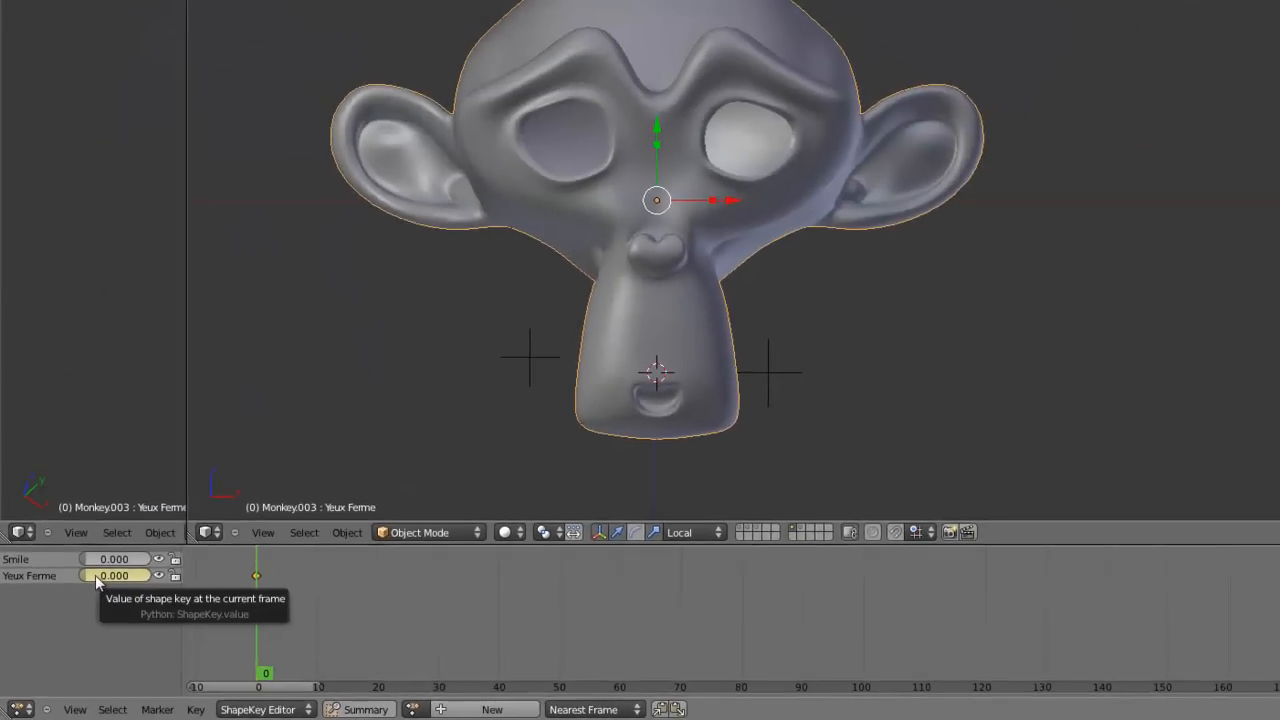
pyautogui.moveTo(95, 575); pyautogui.dragTo(120, 575)
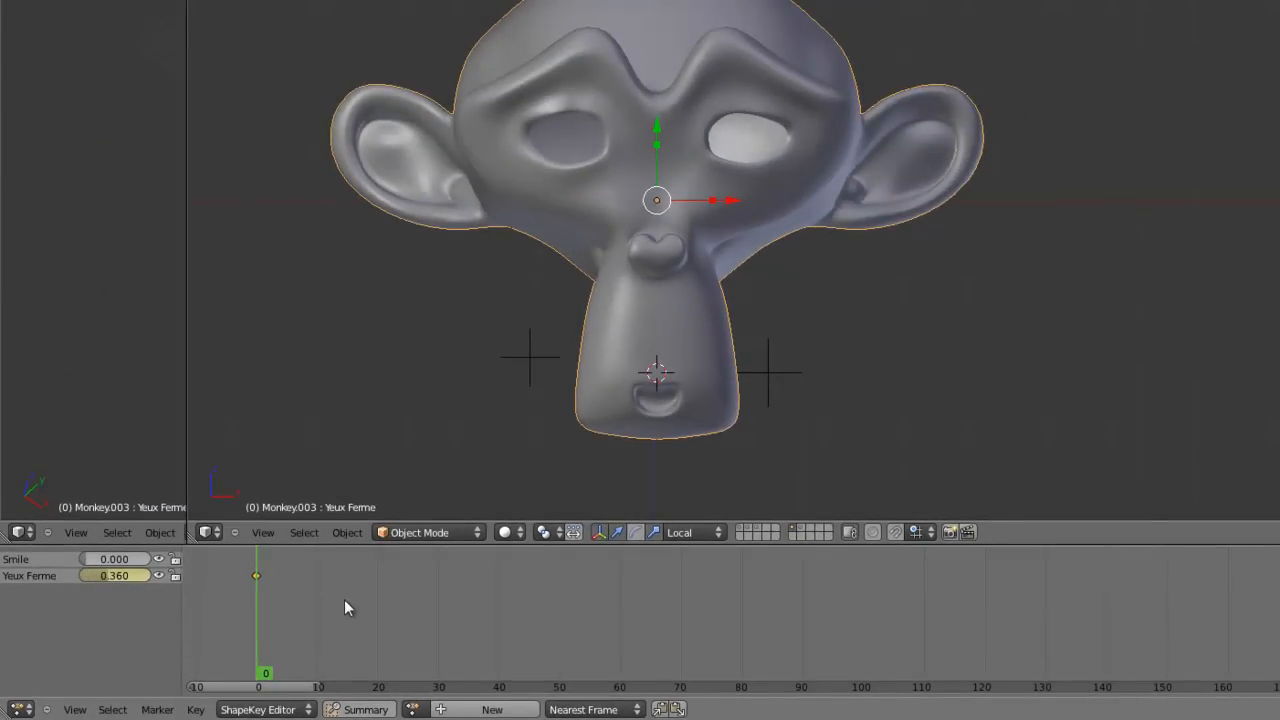
pyautogui.click(317, 595)
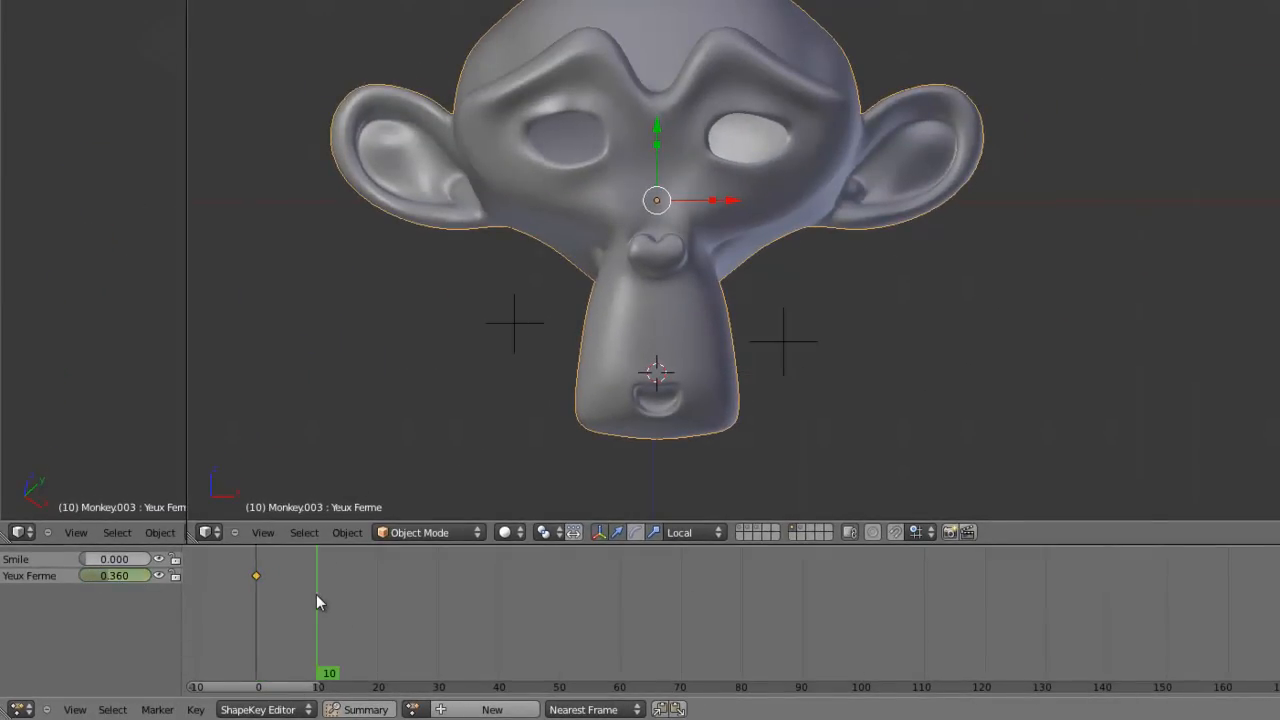
pyautogui.moveTo(129, 576); pyautogui.dragTo(207, 580)
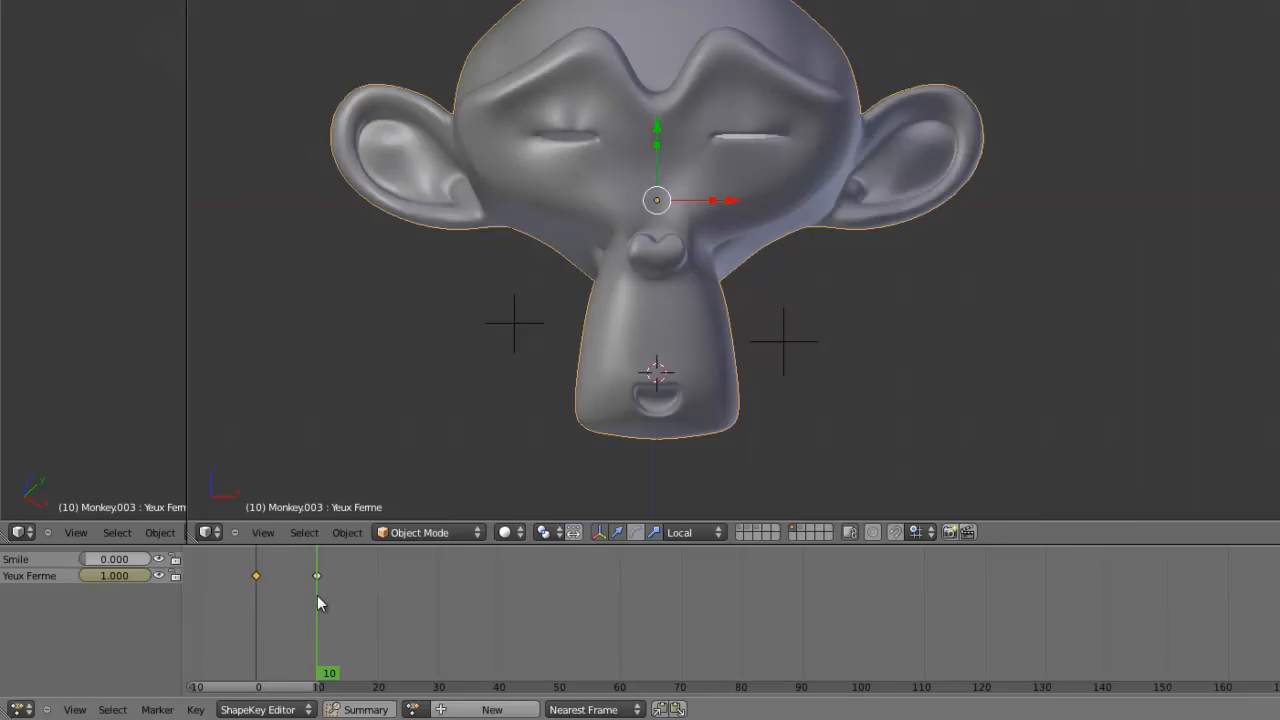
# Step: Duplicate the frame 0 Yeux Ferme keyframe to frame 20 and return the current frame to 0
pyautogui.hotkey('shift', 'd')
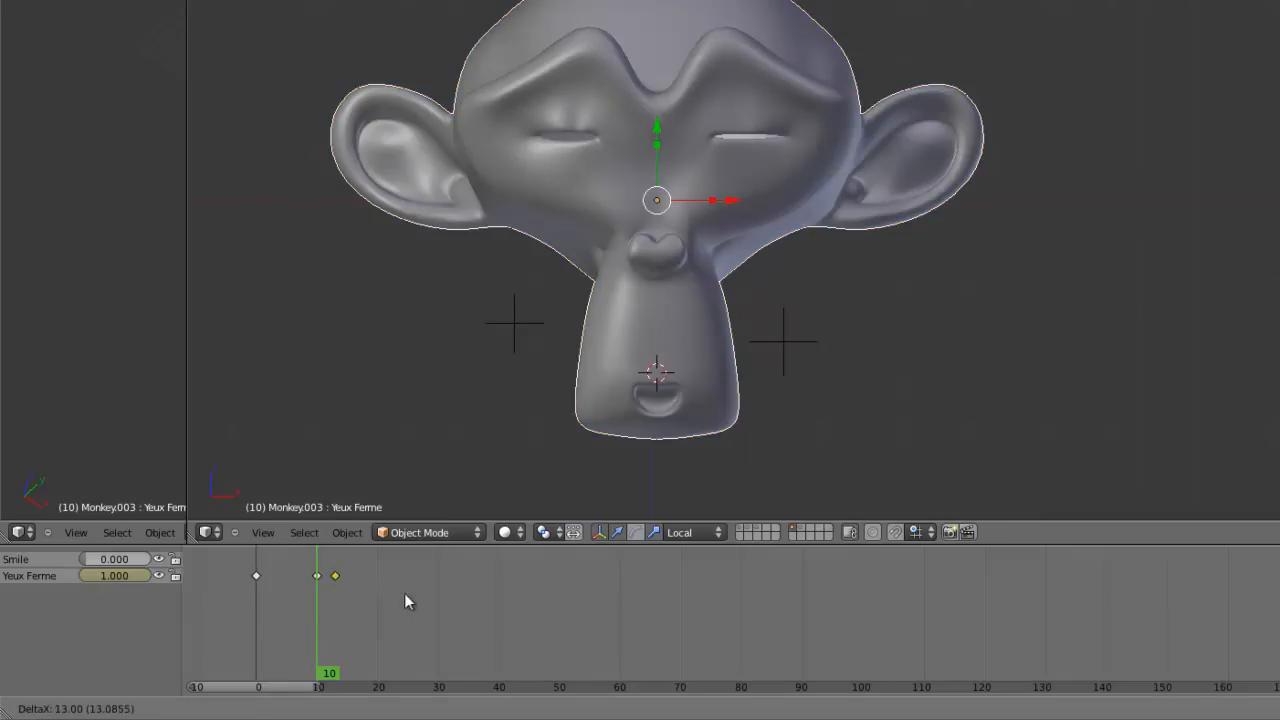
pyautogui.click(436, 593)
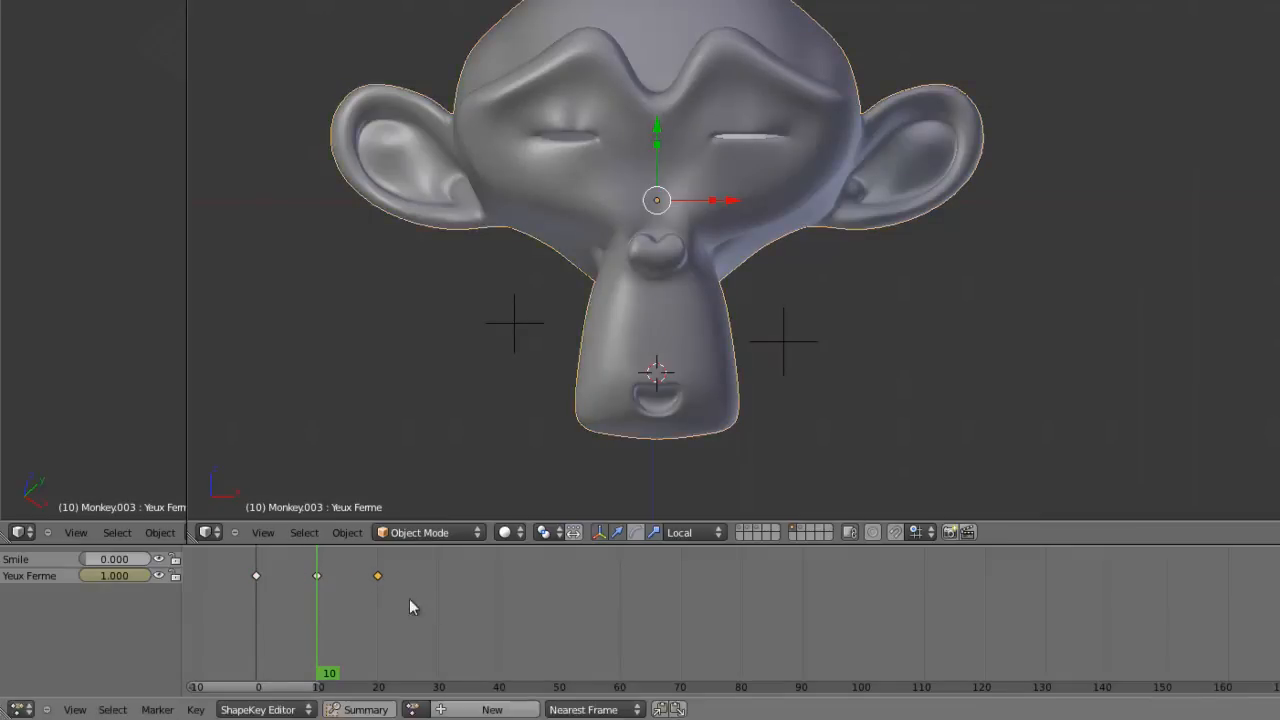
pyautogui.click(257, 620)
pyautogui.moveTo(245, 621)
pyautogui.mouseDown()
pyautogui.moveTo(394, 626)
pyautogui.moveTo(236, 626)
pyautogui.mouseUp()
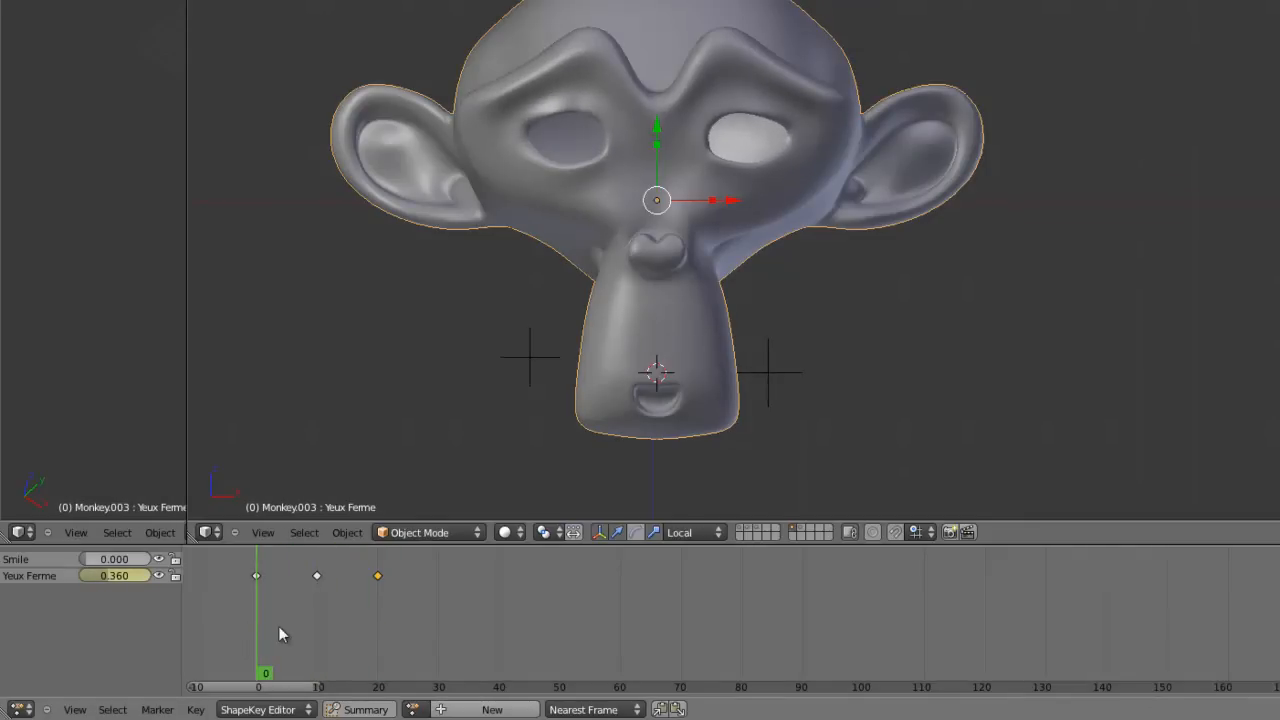
# Step: Play the blink, scale its three Yeux Ferme keyframes from frame 0 to frames 0, 5 and 10, and replay it
pyautogui.hotkey('alt', 'a')
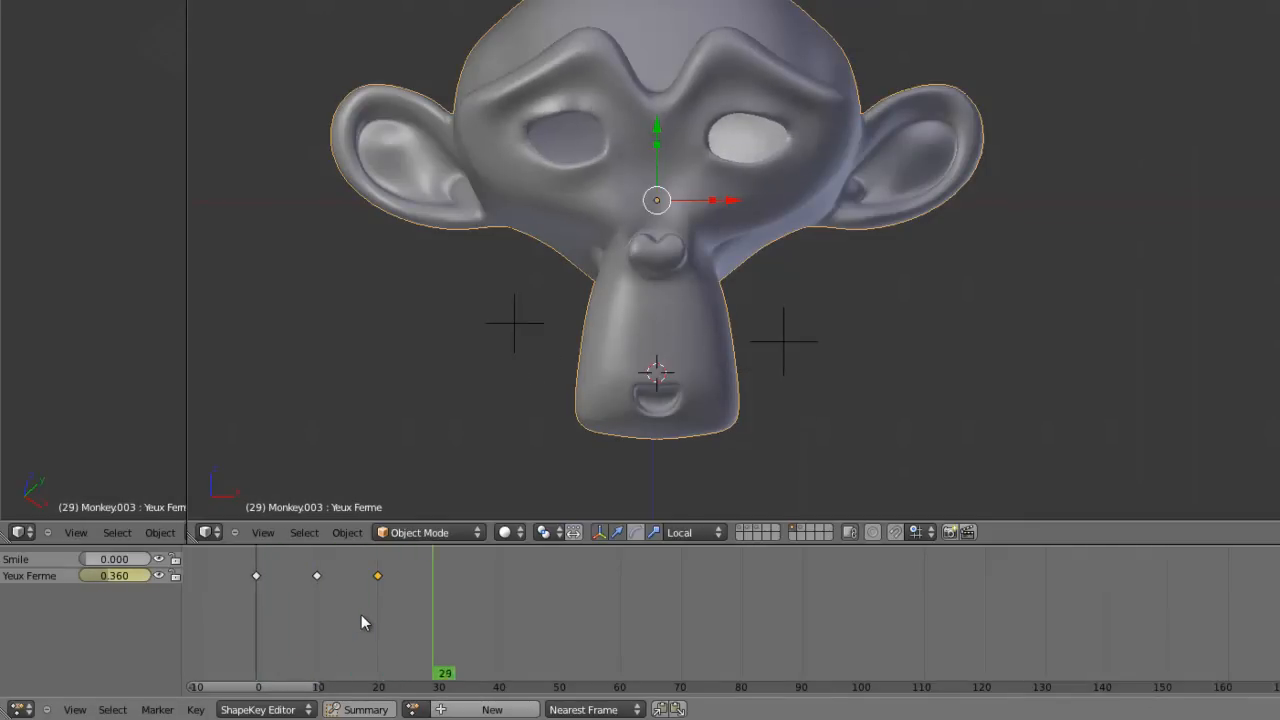
pyautogui.press('Escape')
pyautogui.press('Escape')
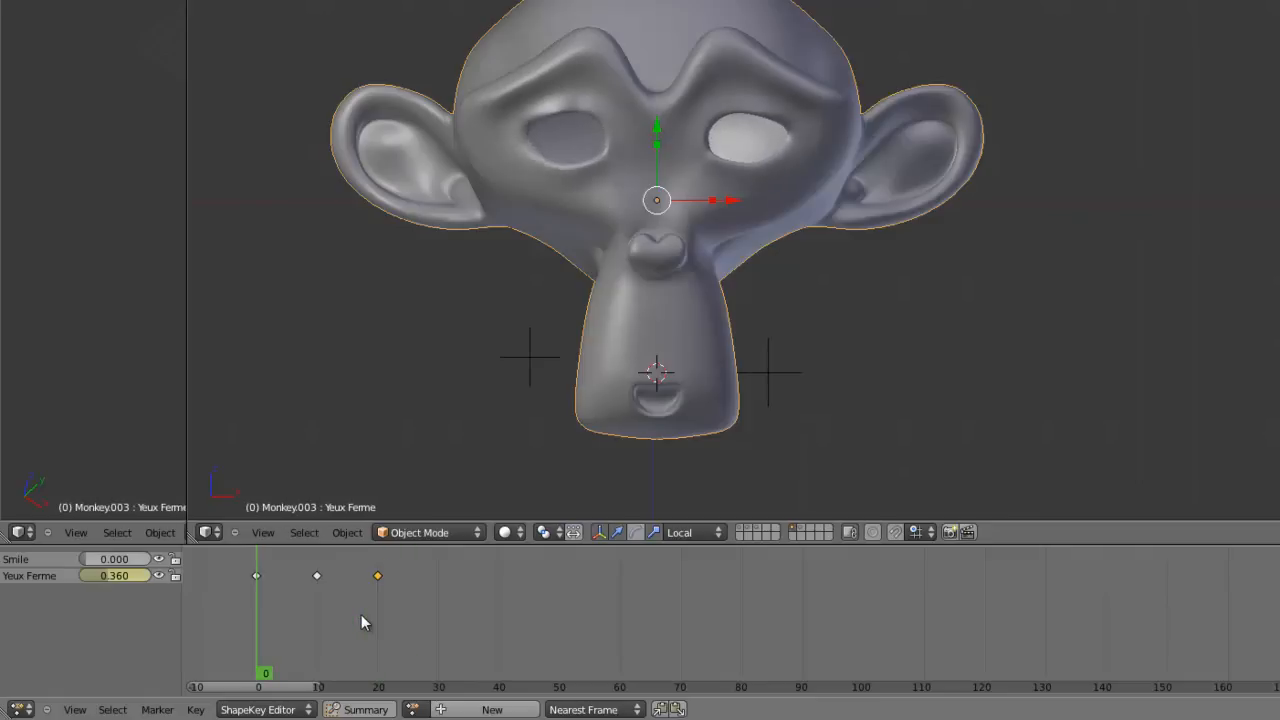
pyautogui.keyDown('shift'); pyautogui.click(317, 576); pyautogui.keyUp('shift')
pyautogui.keyDown('shift'); pyautogui.click(256, 576); pyautogui.keyUp('shift')
pyautogui.press('s')
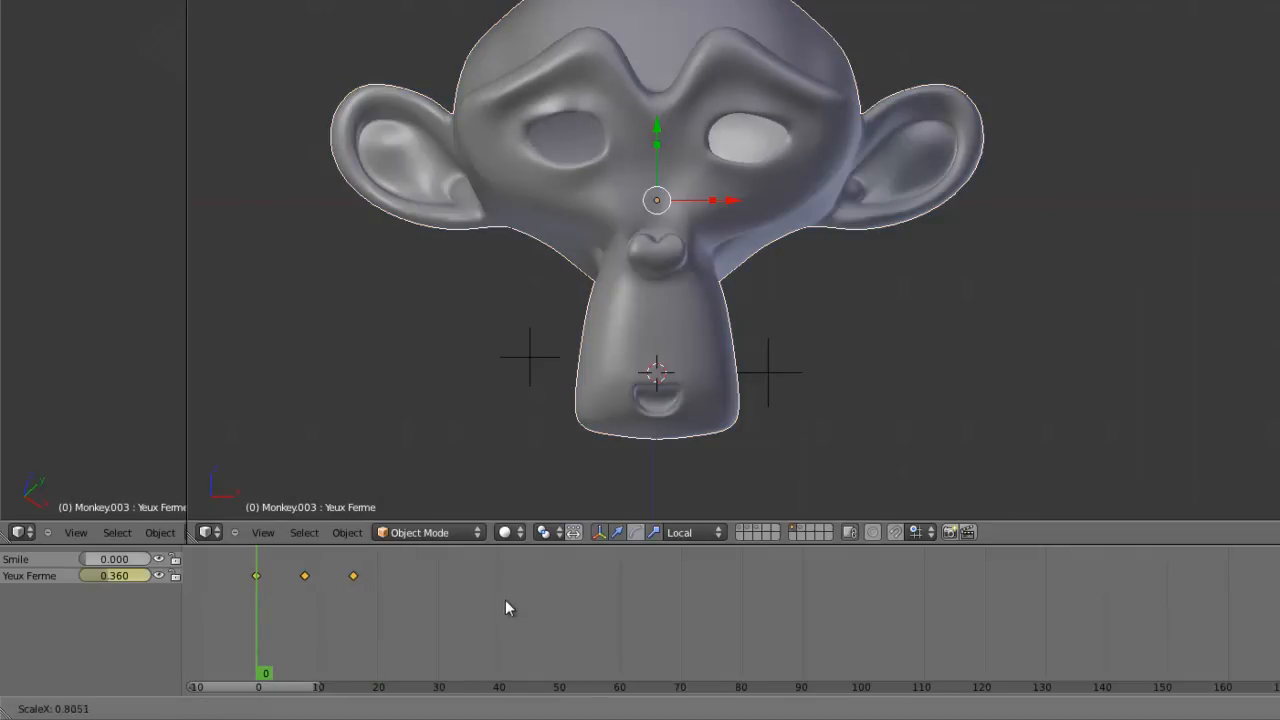
pyautogui.click(417, 608)
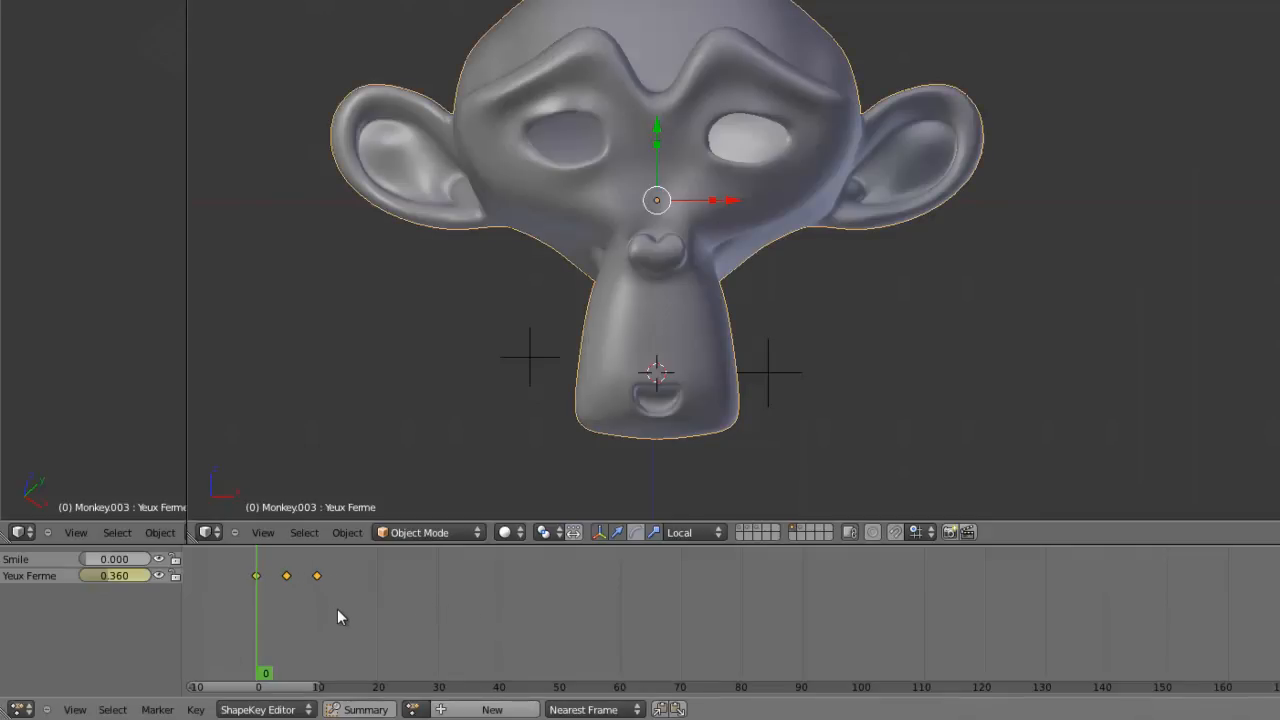
pyautogui.hotkey('alt', 'a')
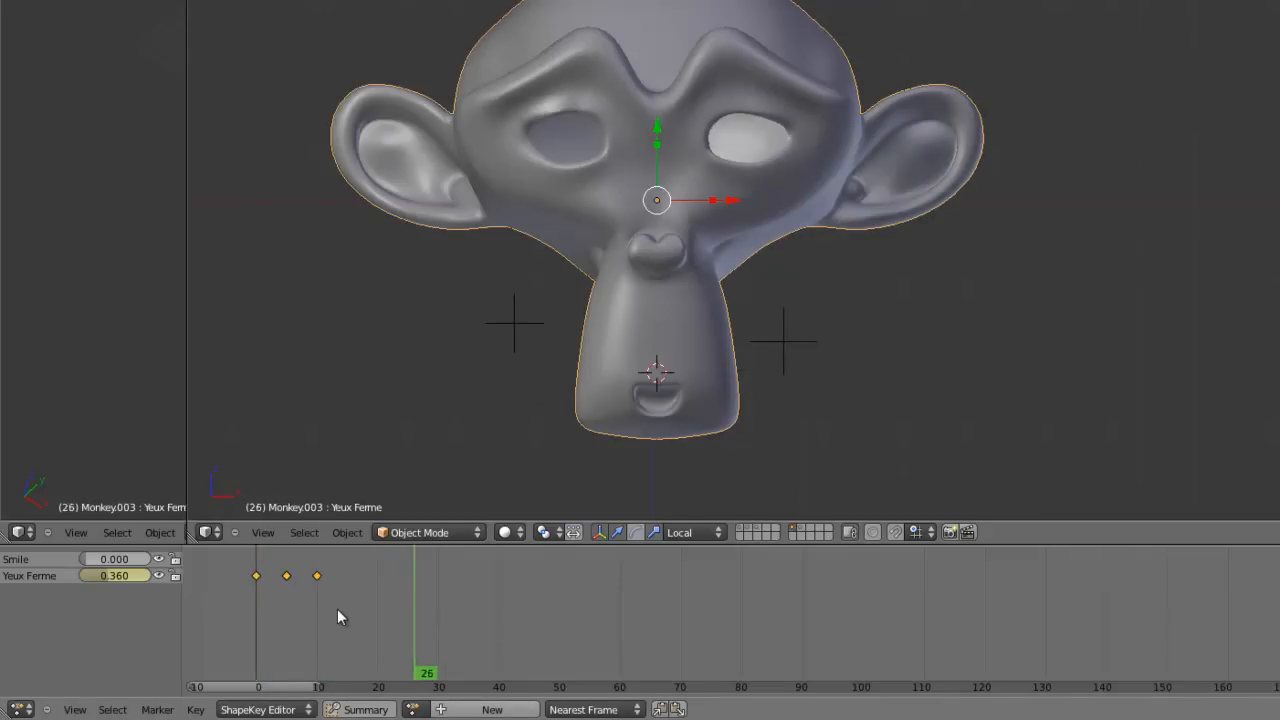
pyautogui.press('Escape')
pyautogui.hotkey('alt', 'a')
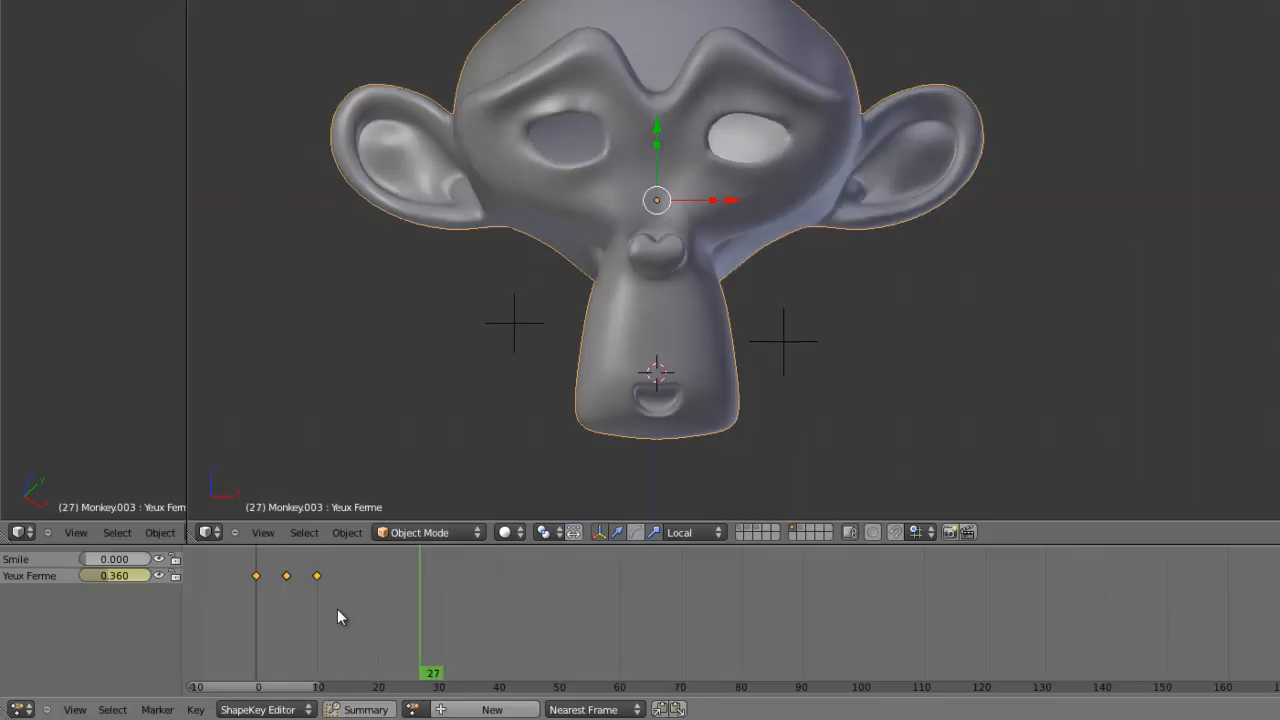
pyautogui.press('Escape')
pyautogui.hotkey('alt', 'a')
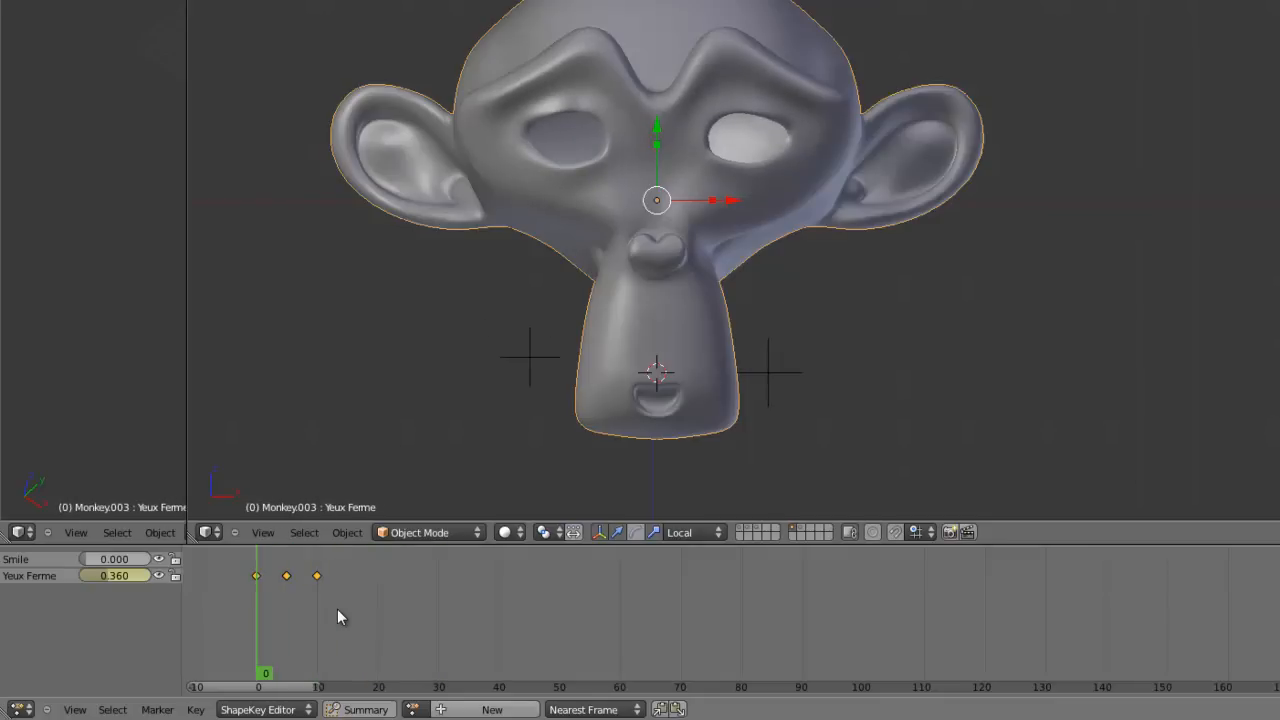
pyautogui.press('Escape')
# Step: Key the Smile shape key at 0.000 on frame 0 and at 1.000 on frame 20, and play the animation from frame 0
pyautogui.press('i')
pyautogui.click(380, 623)
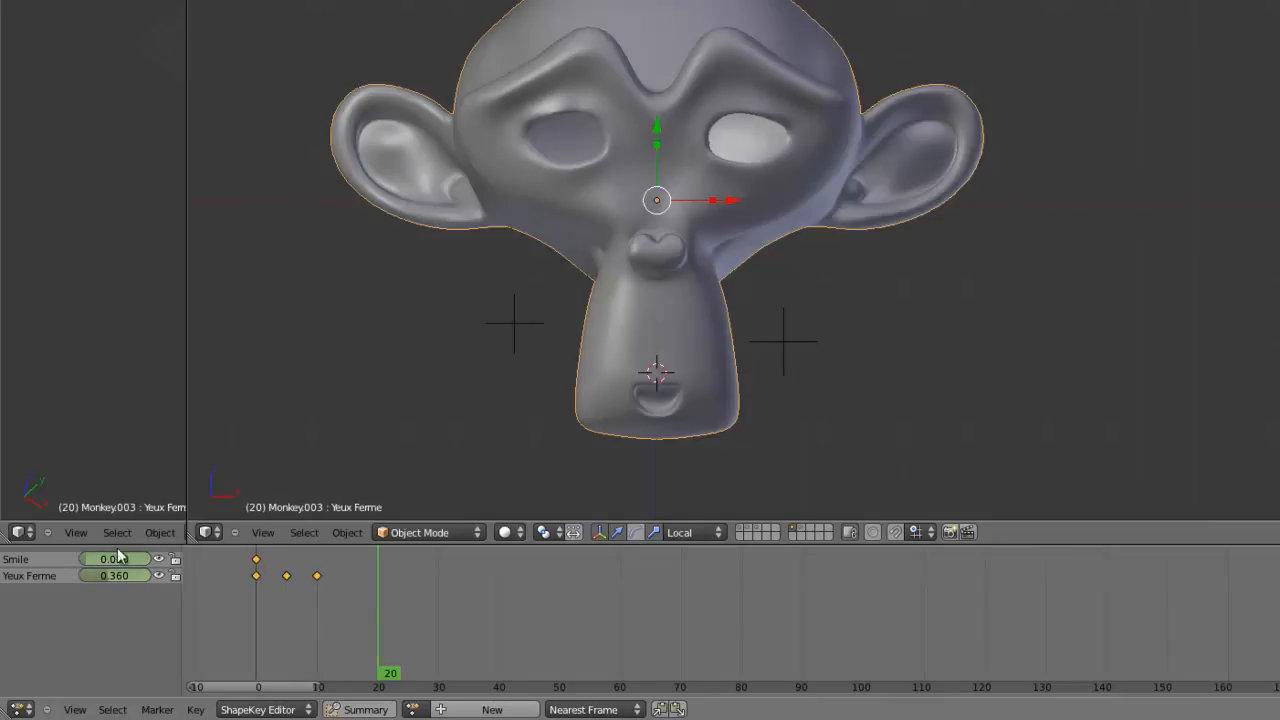
pyautogui.moveTo(115, 559); pyautogui.dragTo(697, 573)
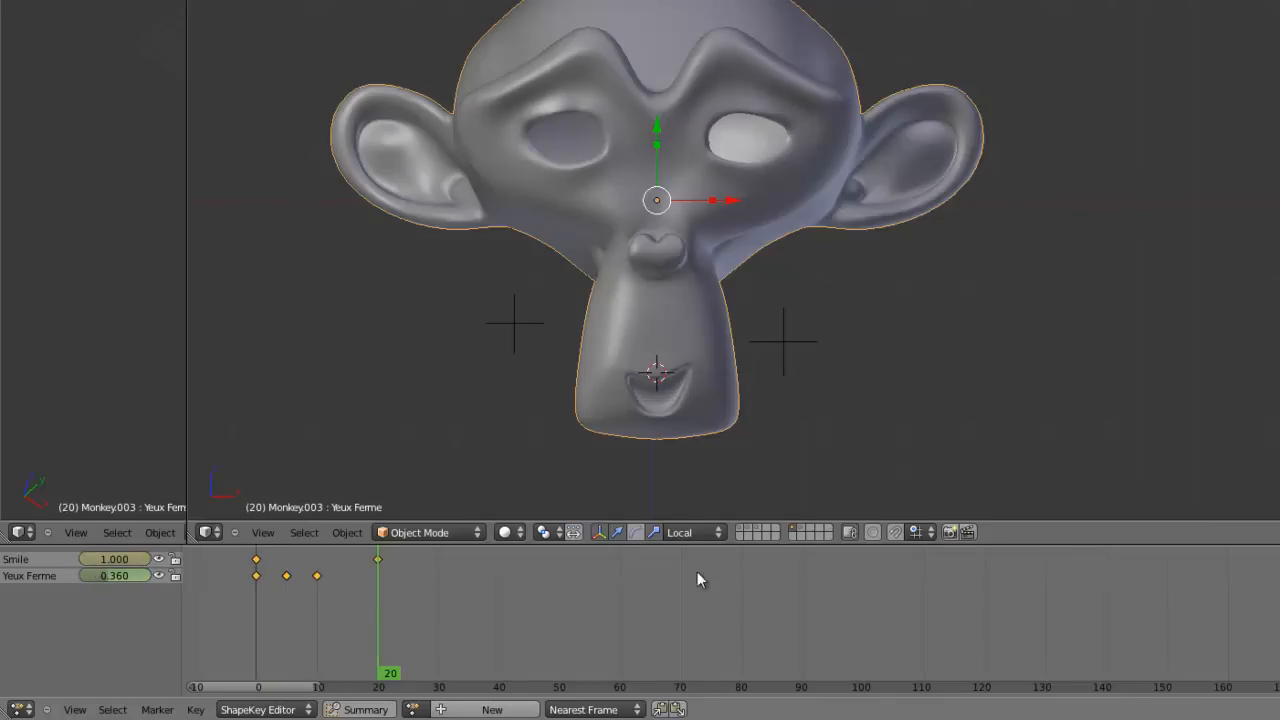
pyautogui.click(259, 643)
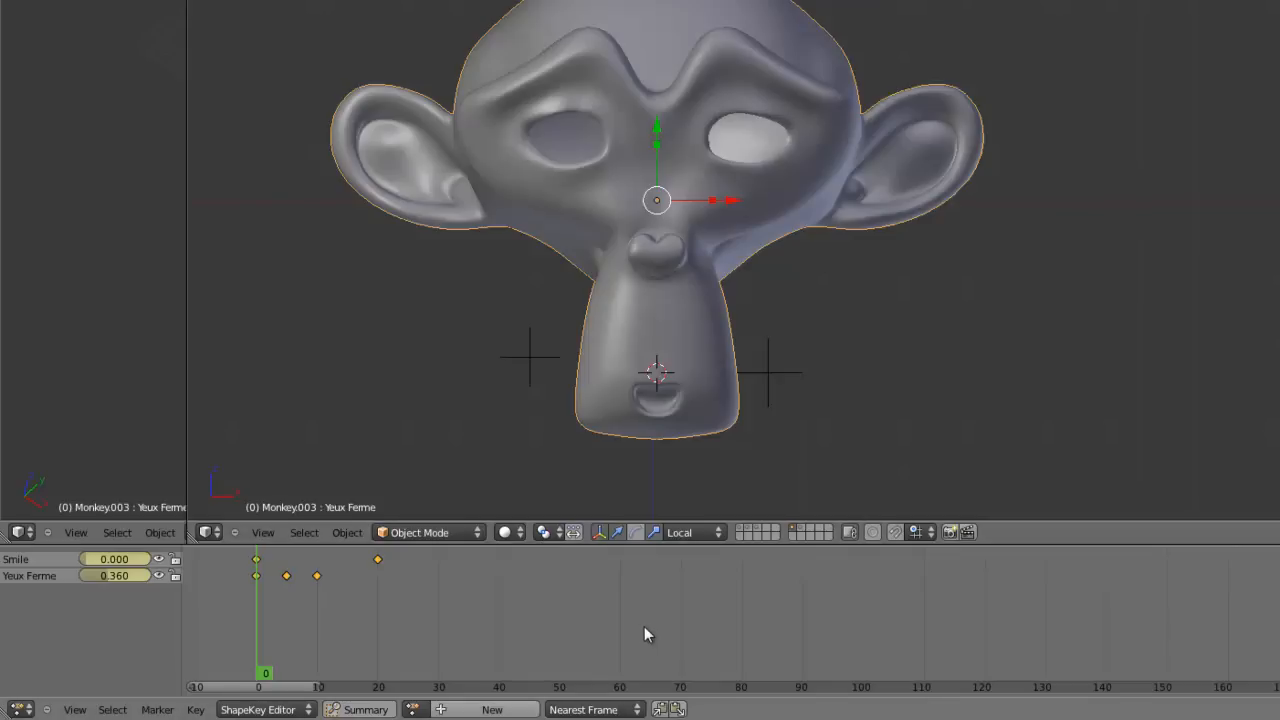
pyautogui.hotkey('alt', 'a')
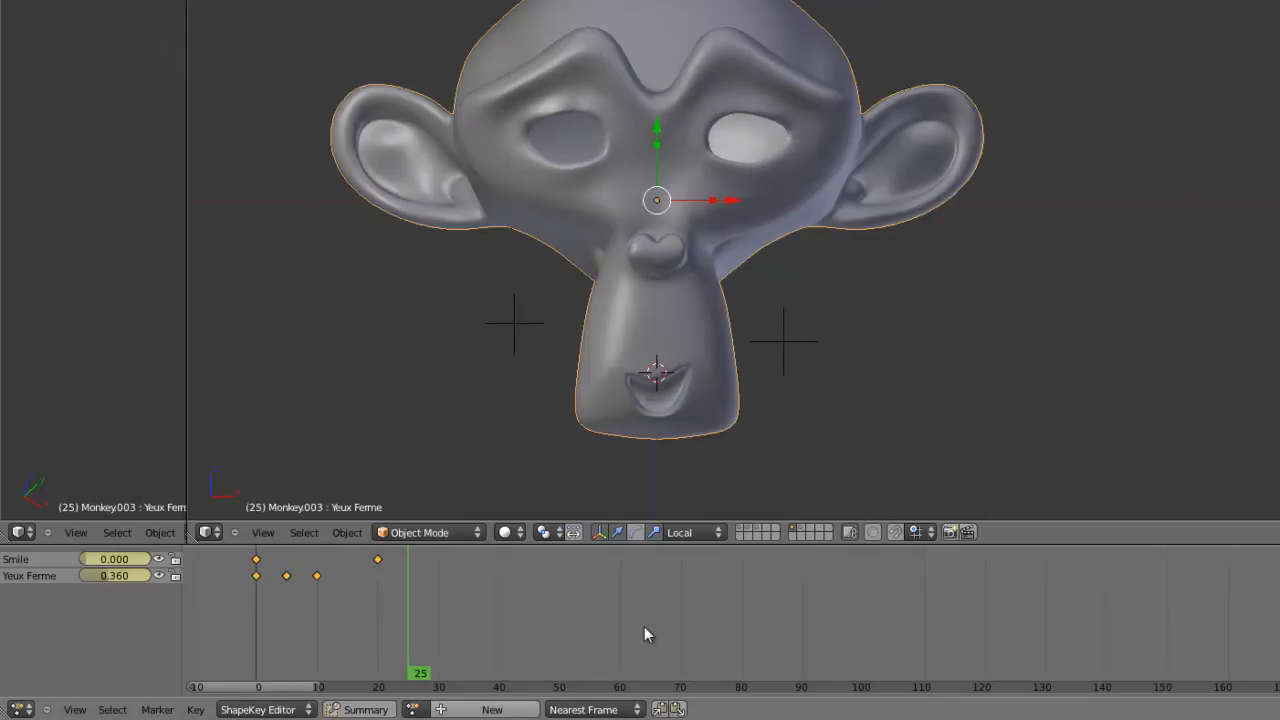
pyautogui.press('Escape')
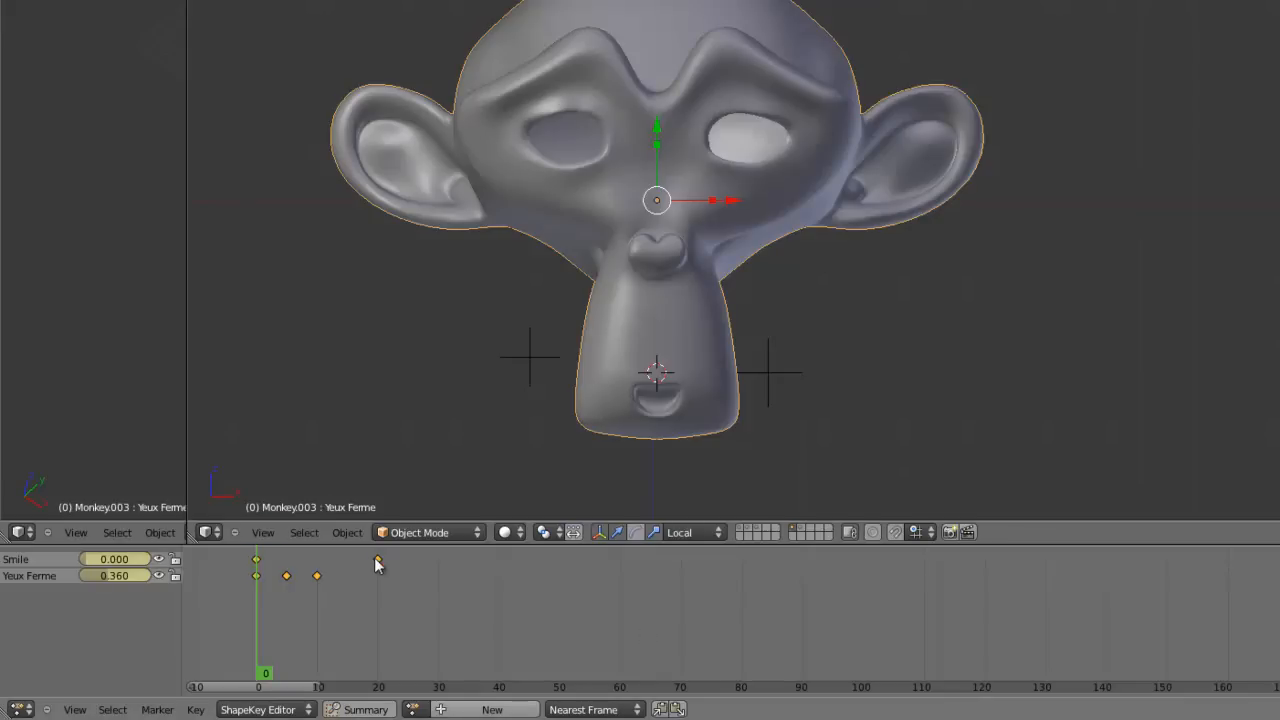
# Step: Delete the two Smile keyframes on frames 20 and 0
pyautogui.press('x')
pyautogui.click(432, 598)
pyautogui.rightClick(254, 557)
pyautogui.press('x')
pyautogui.click(254, 557)
# Step: Delete the three Yeux Ferme keyframes on frames 10, 5 and 0
pyautogui.rightClick(315, 577)
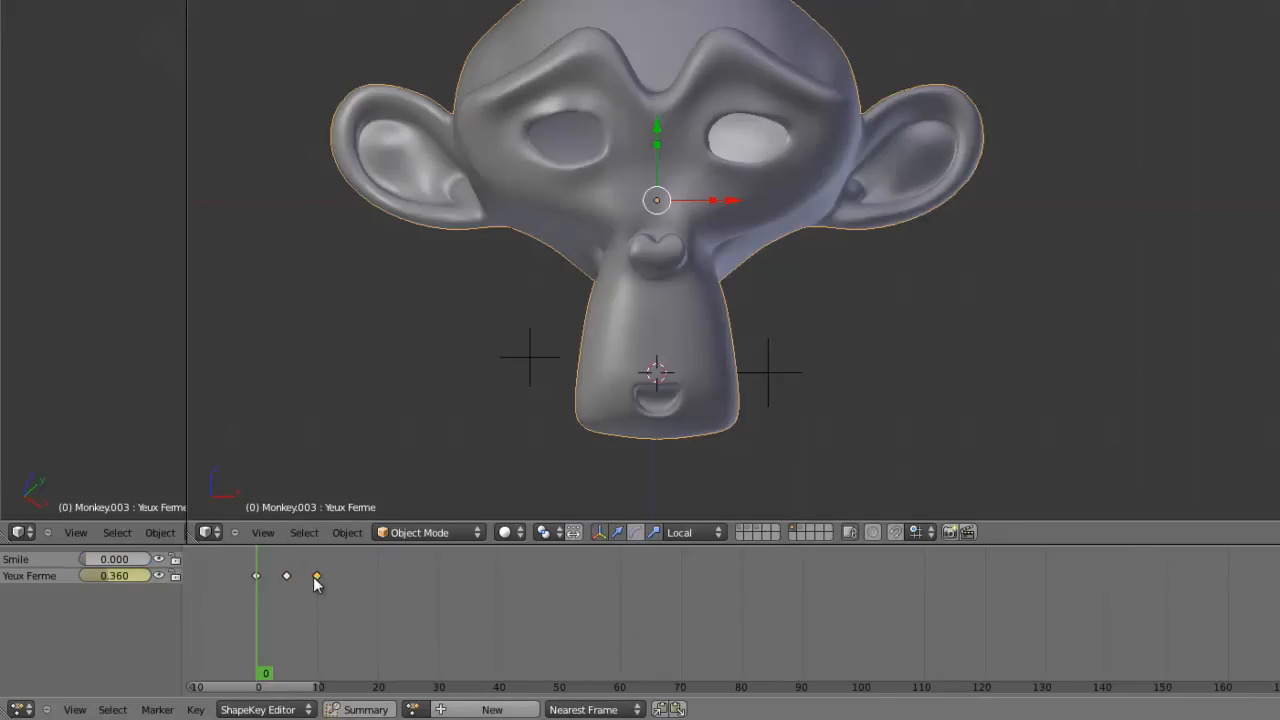
pyautogui.press('x')
pyautogui.click(315, 578)
pyautogui.rightClick(286, 577)
pyautogui.press('x')
pyautogui.click(286, 578)
pyautogui.rightClick(257, 575)
pyautogui.press('x')
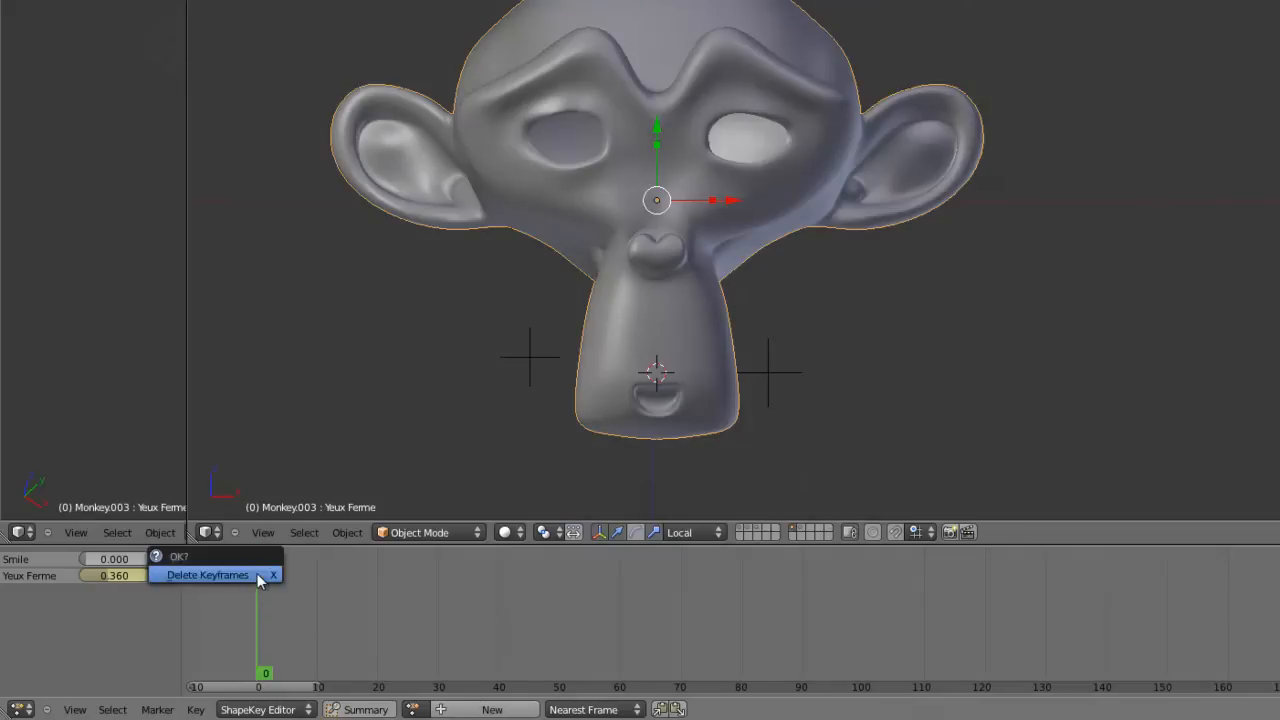
pyautogui.click(257, 575)
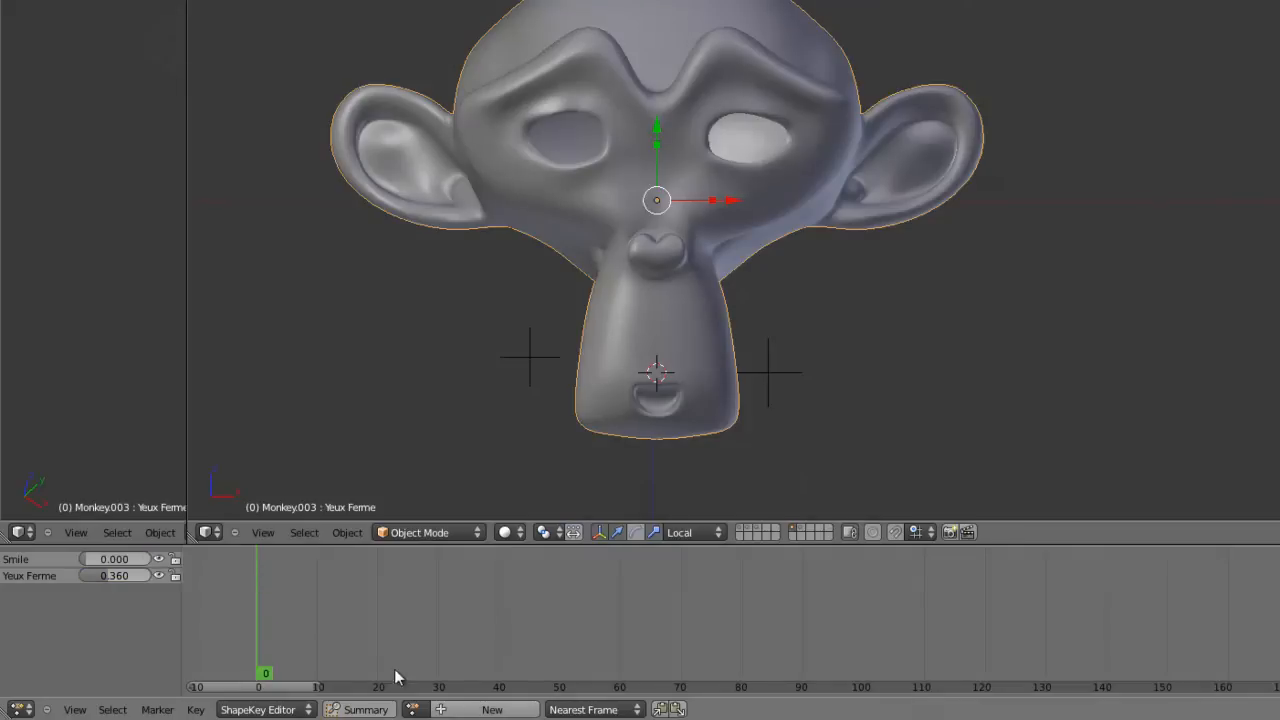
# Step: Create a new shape key action named Clin
pyautogui.click(468, 709)
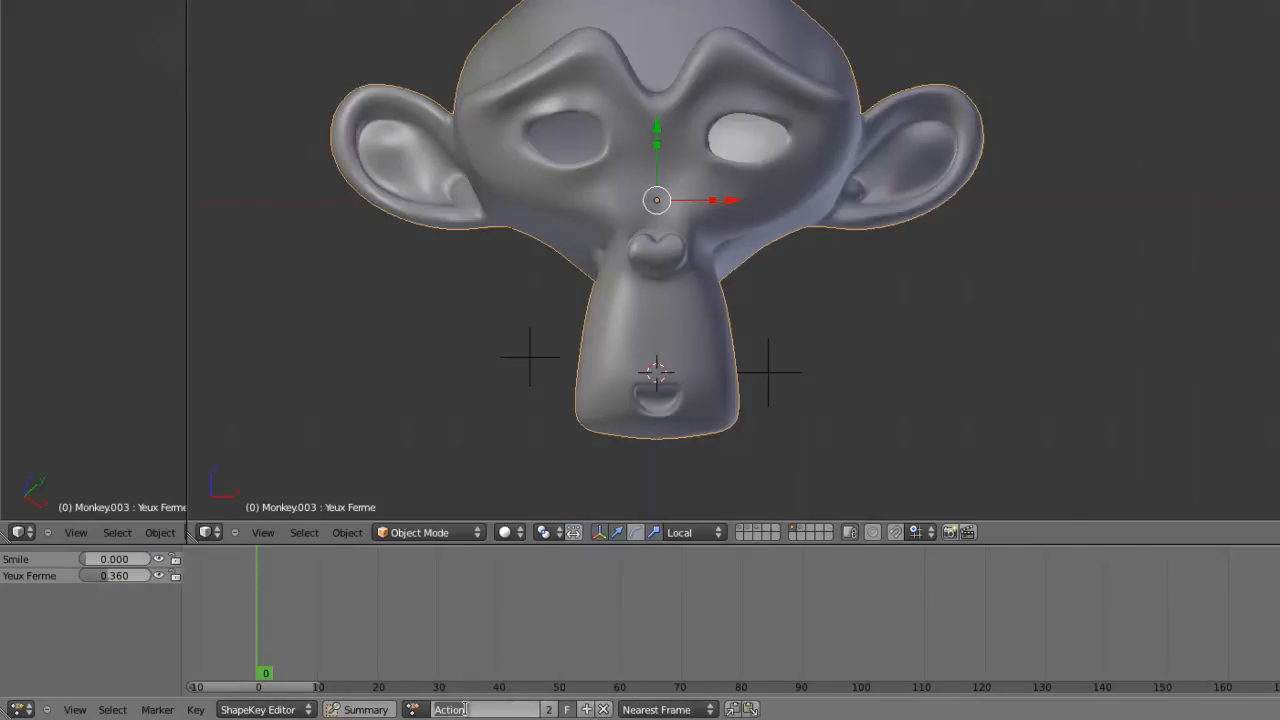
pyautogui.write('Clin')
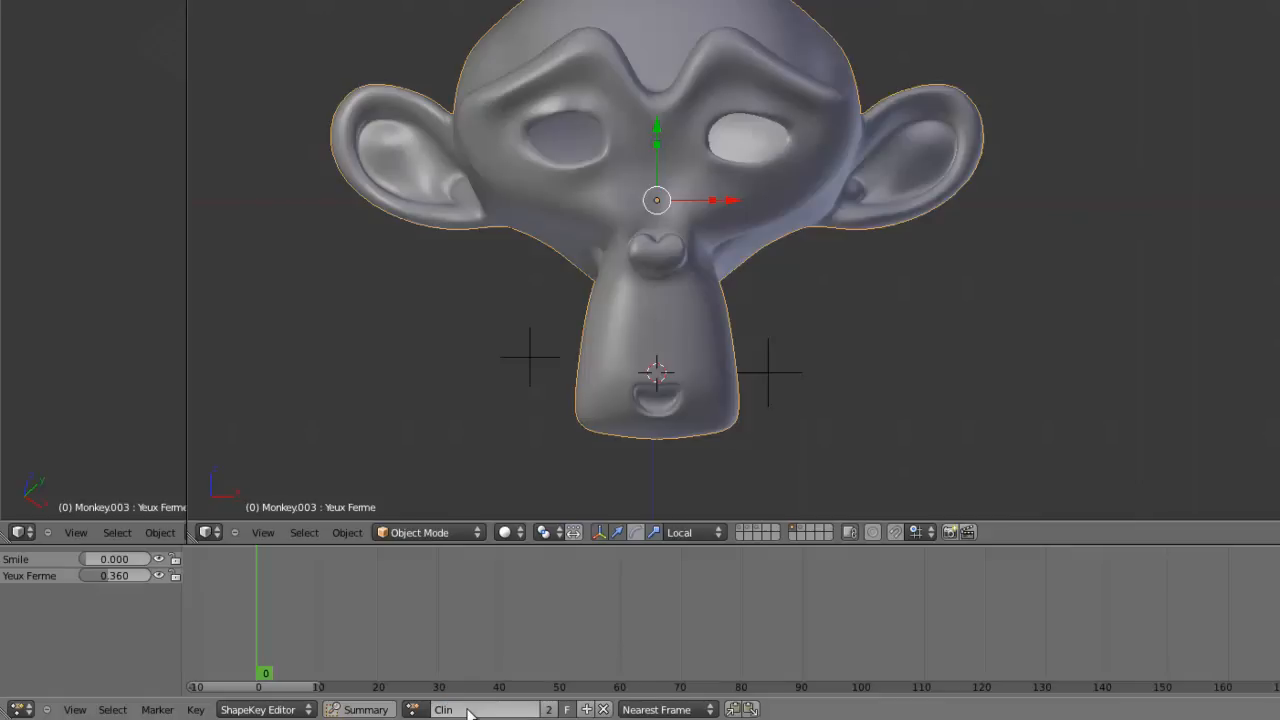
pyautogui.press('Return')
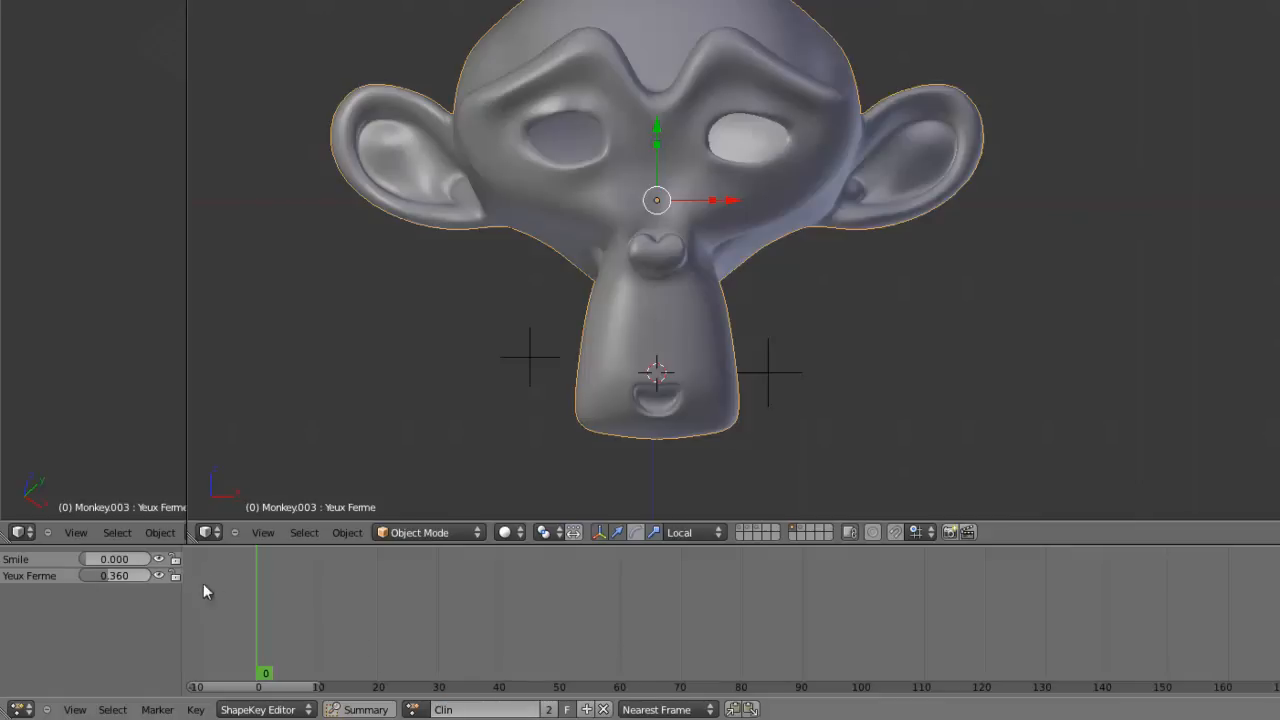
# Step: Key Yeux Ferme at 0.333 on frame 0 and 1.000 on frame 10, and duplicate the frame 0 keyframe to frame 20
pyautogui.press('i')
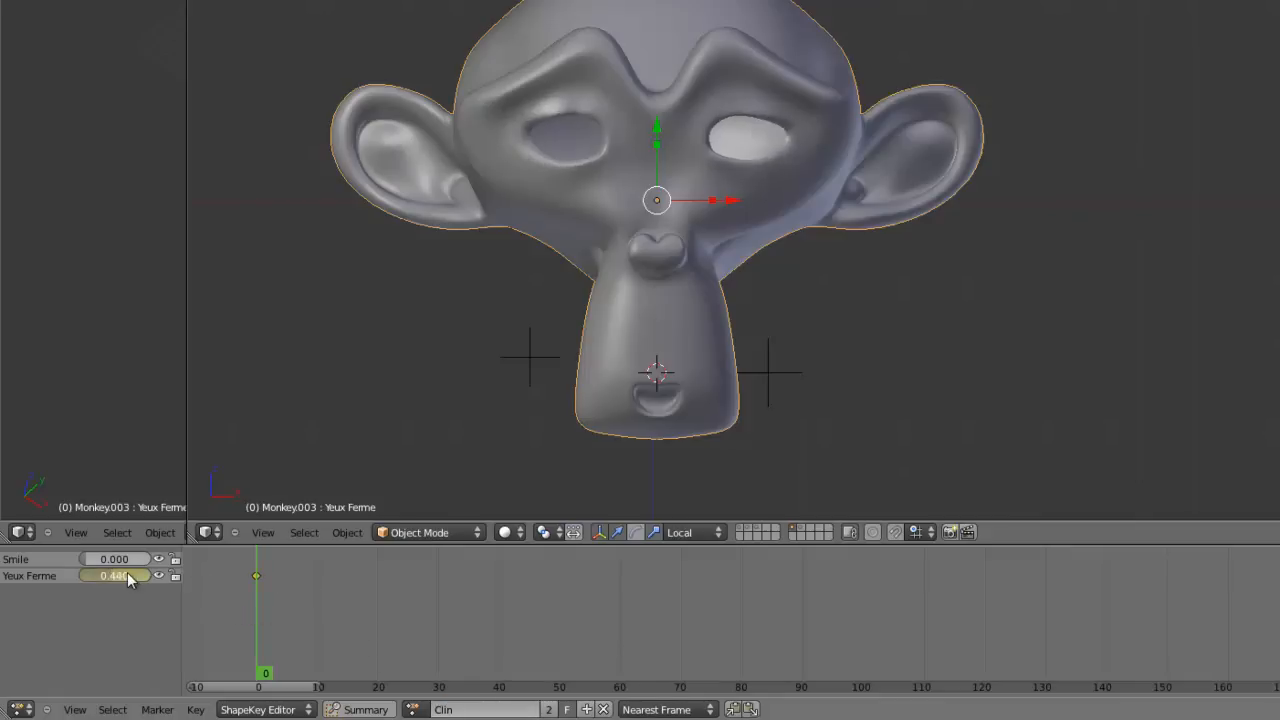
pyautogui.click(316, 577)
pyautogui.moveTo(102, 576); pyautogui.dragTo(157, 577)
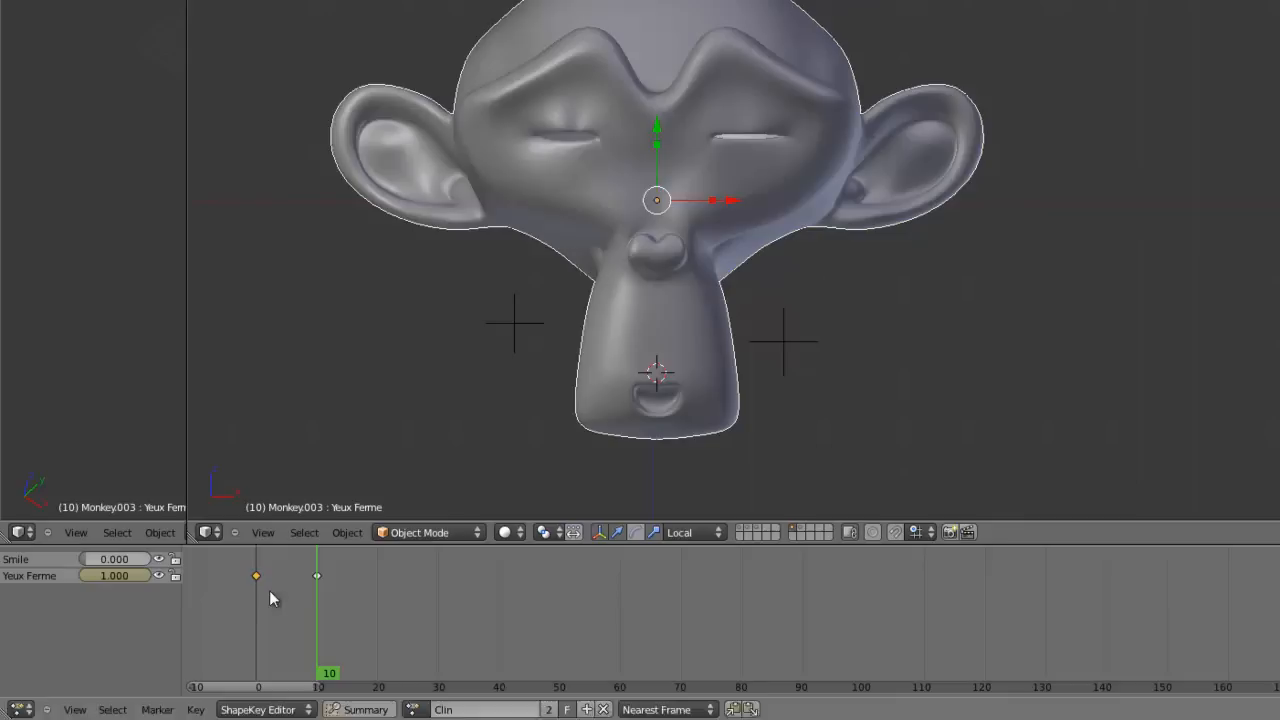
pyautogui.hotkey('shift', 'd')
pyautogui.click(393, 596)
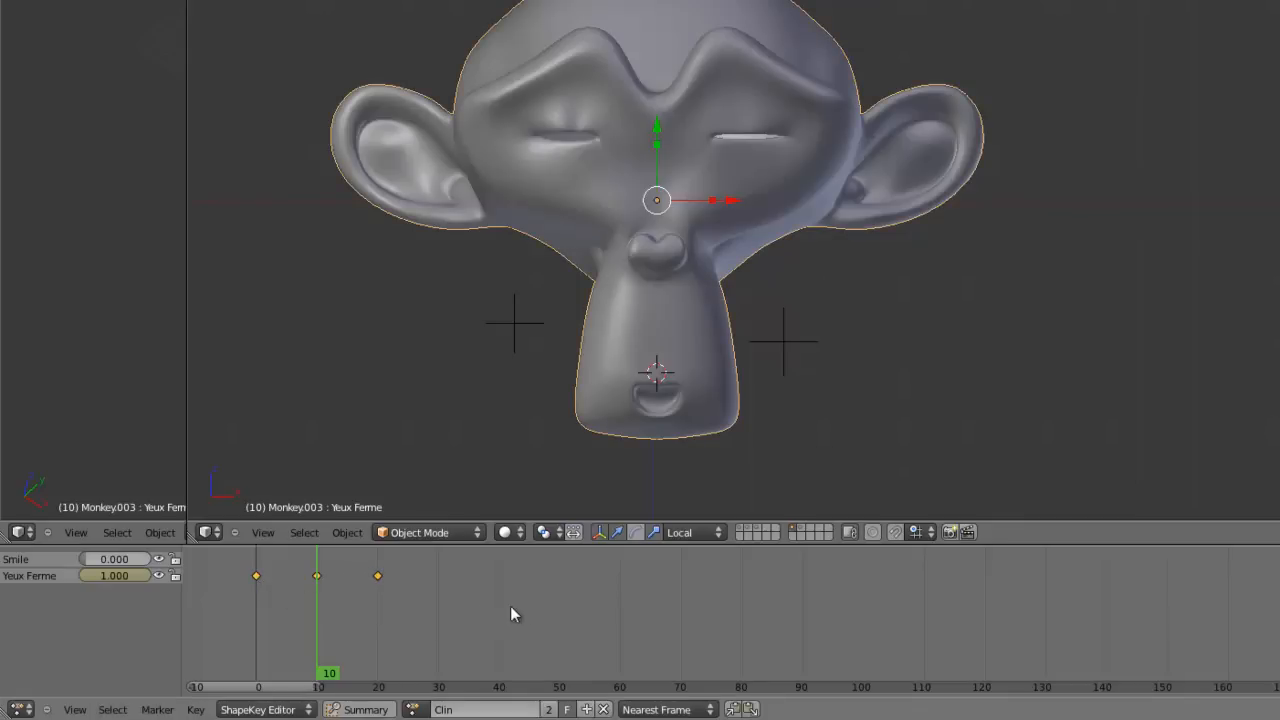
# Step: Set the current frame to 0 and scale the three Yeux Ferme keyframes around it to frames 0, 5 and 10
pyautogui.press('s')
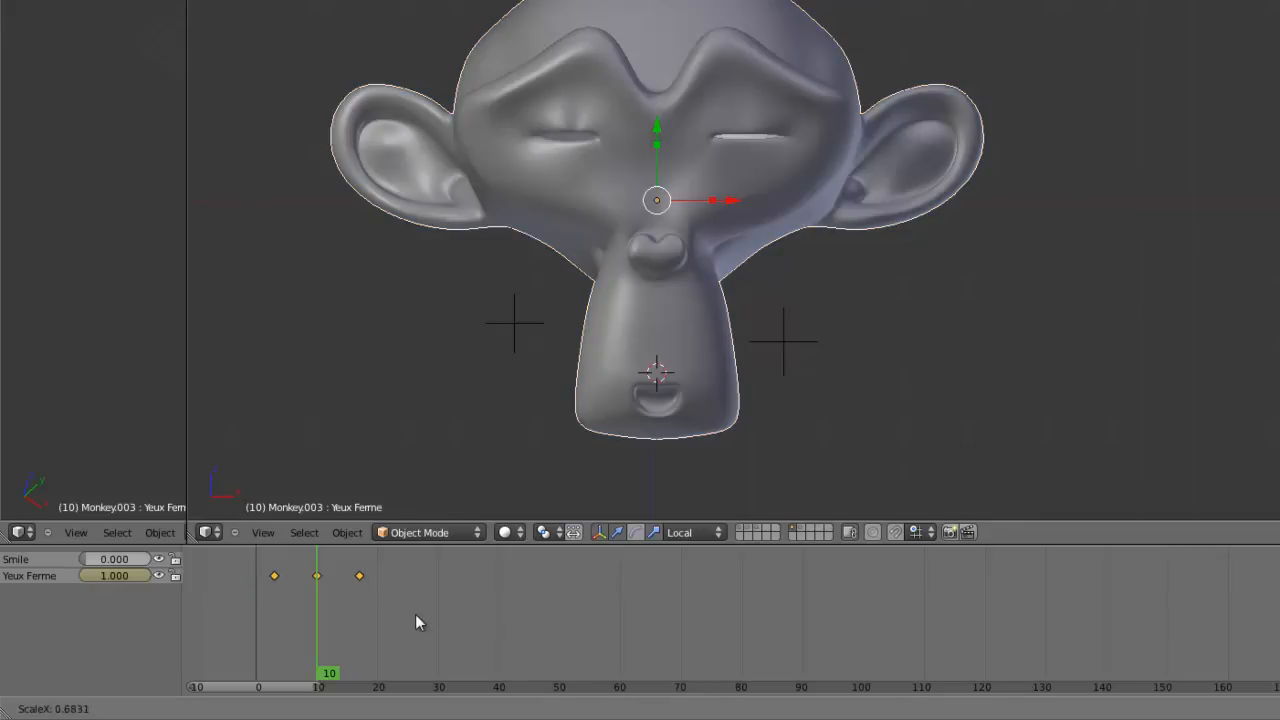
pyautogui.rightClick(435, 615)
pyautogui.rightClick(264, 578)
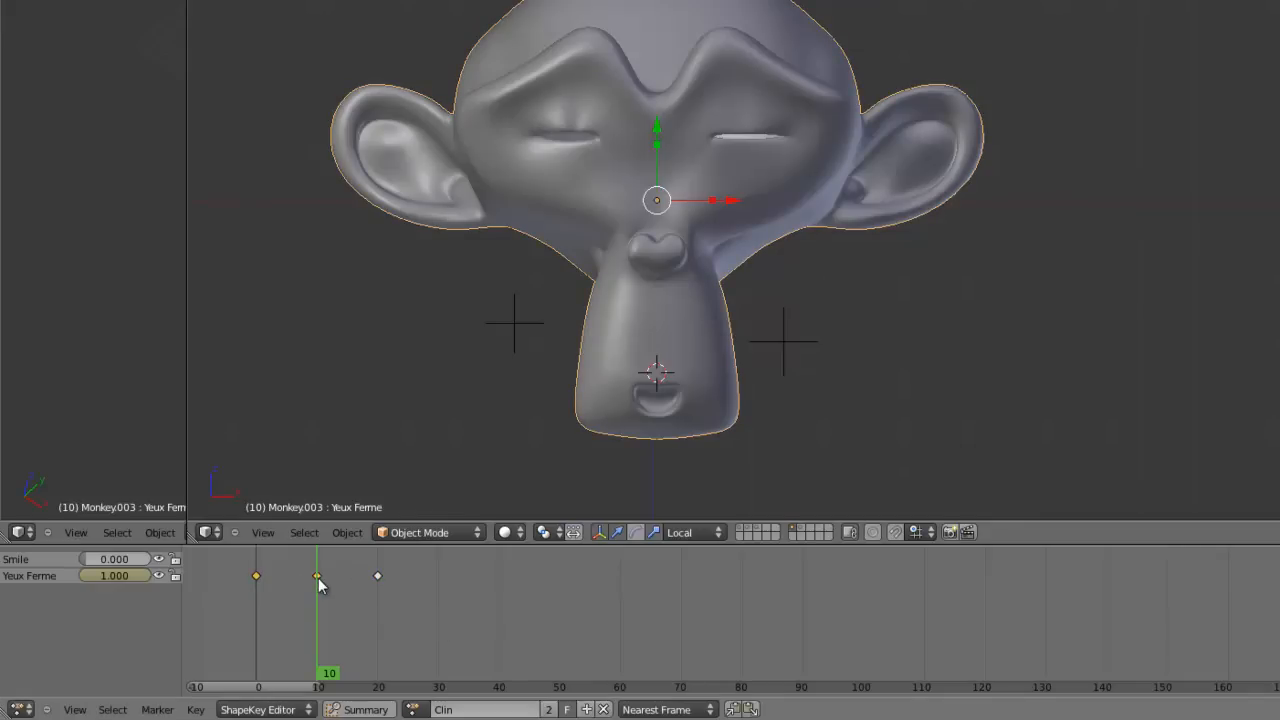
pyautogui.click(254, 597)
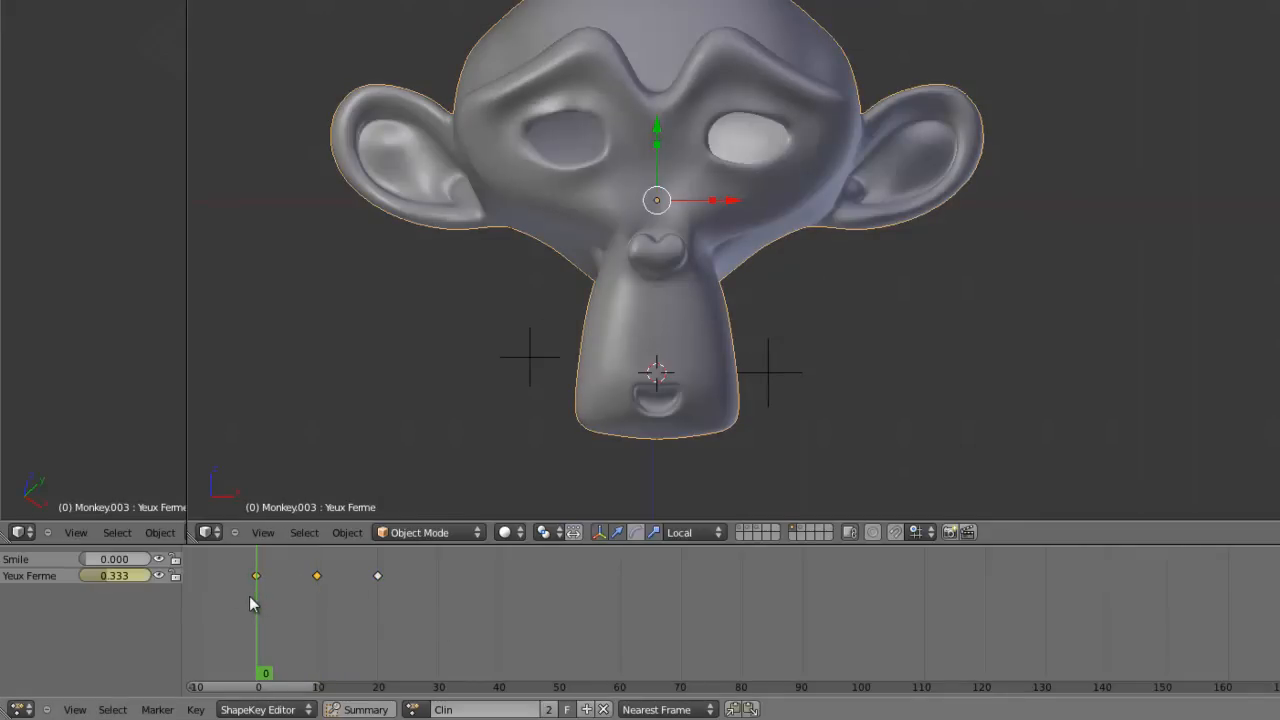
pyautogui.keyDown('shift'); pyautogui.rightClick(380, 574); pyautogui.keyUp('shift')
pyautogui.press('s')
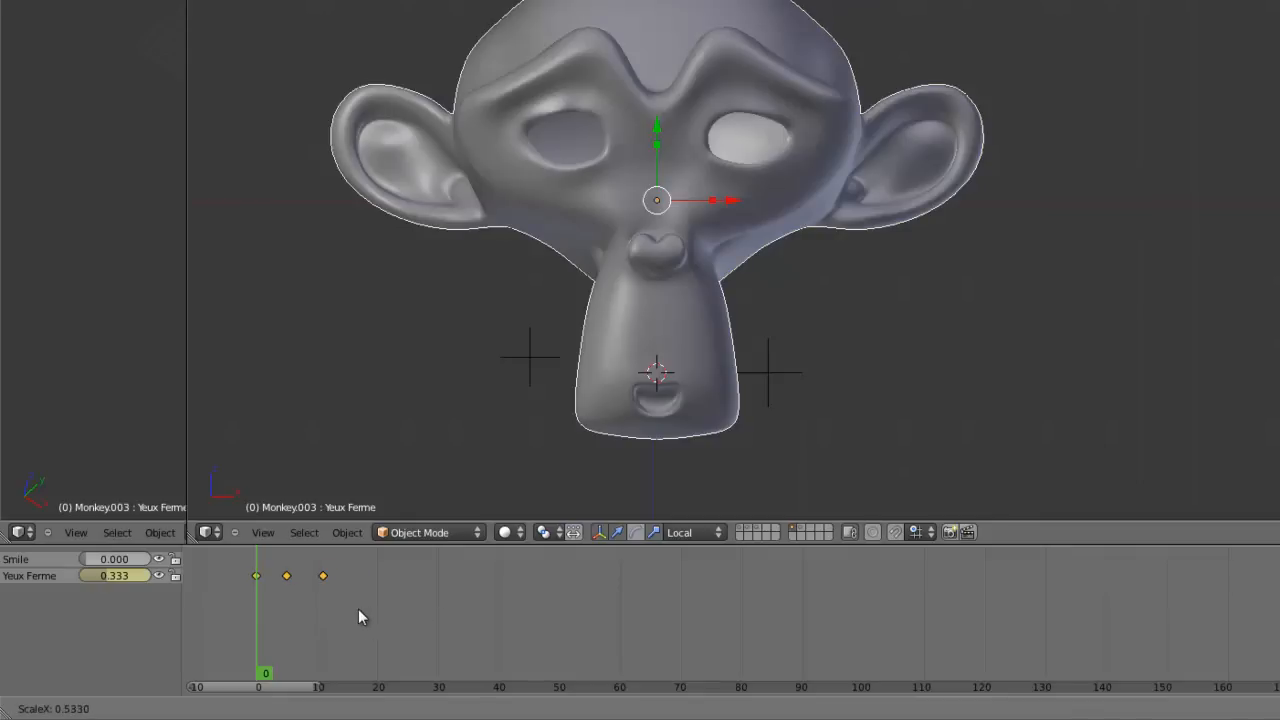
pyautogui.click(355, 608)
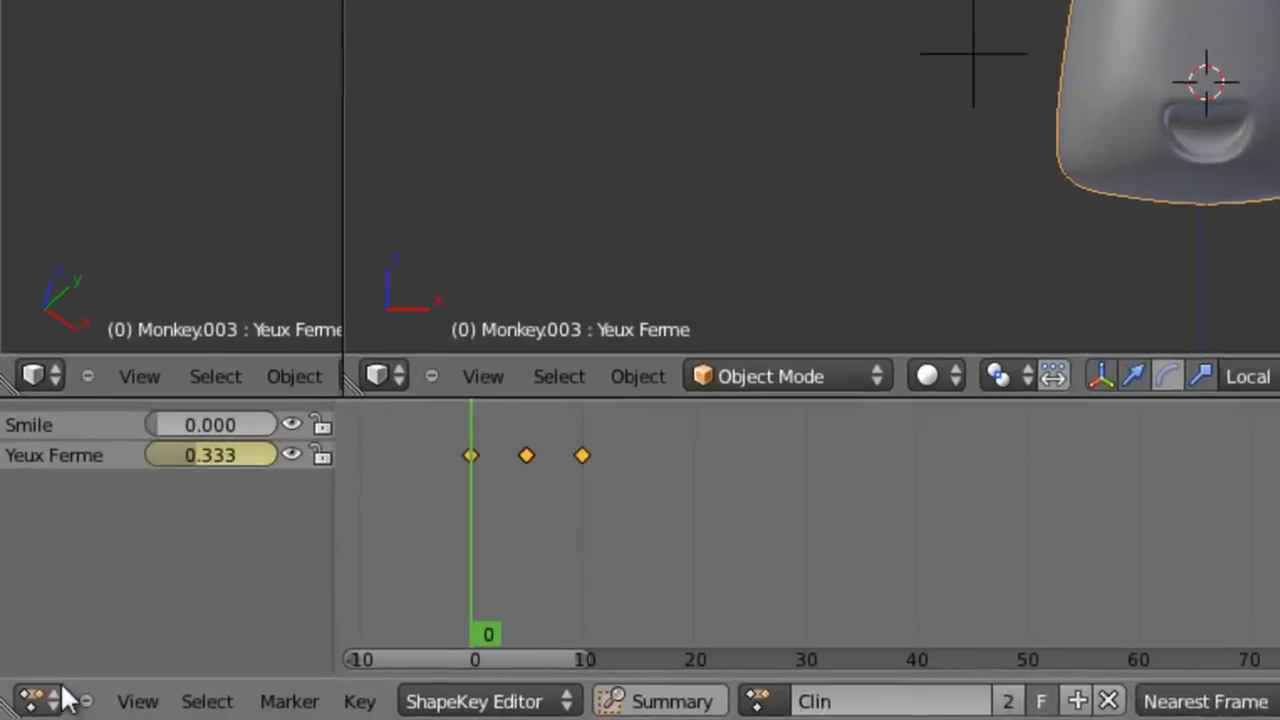
# Step: Switch the Dope Sheet area to the NLA Editor and push the monkey's Clin action down into an NLA track strip
pyautogui.click(48, 701)
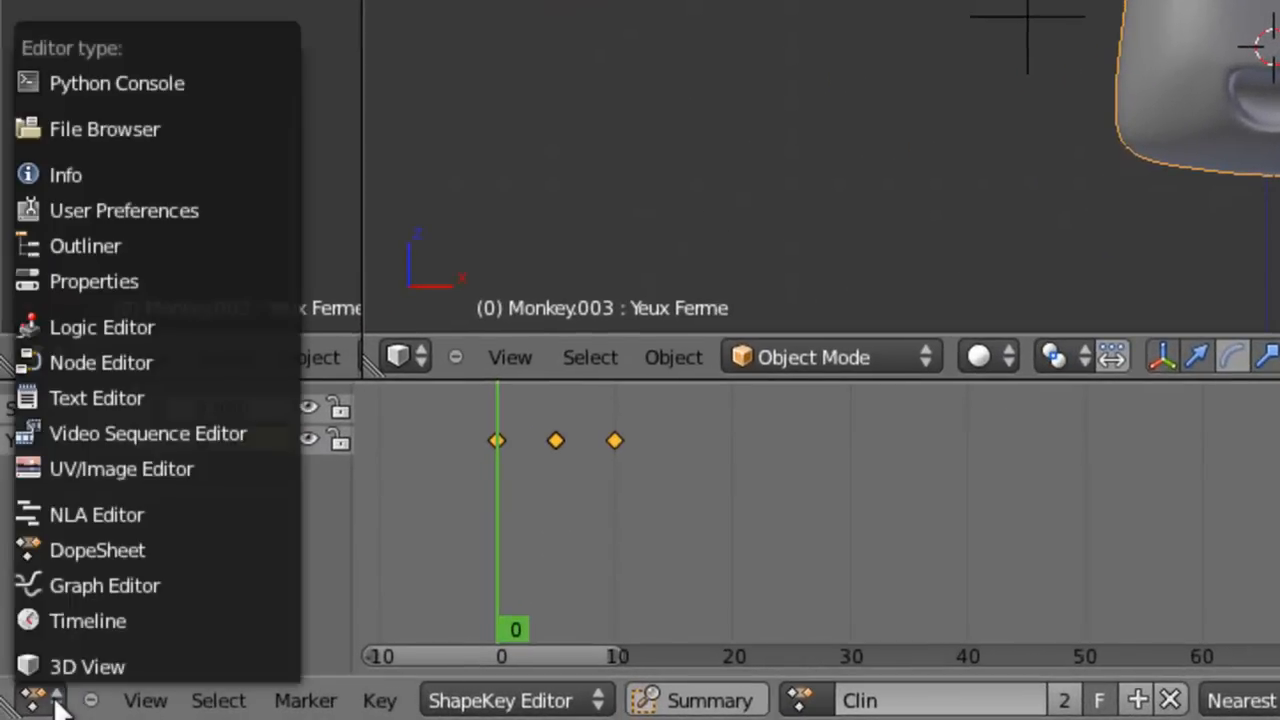
pyautogui.click(147, 514)
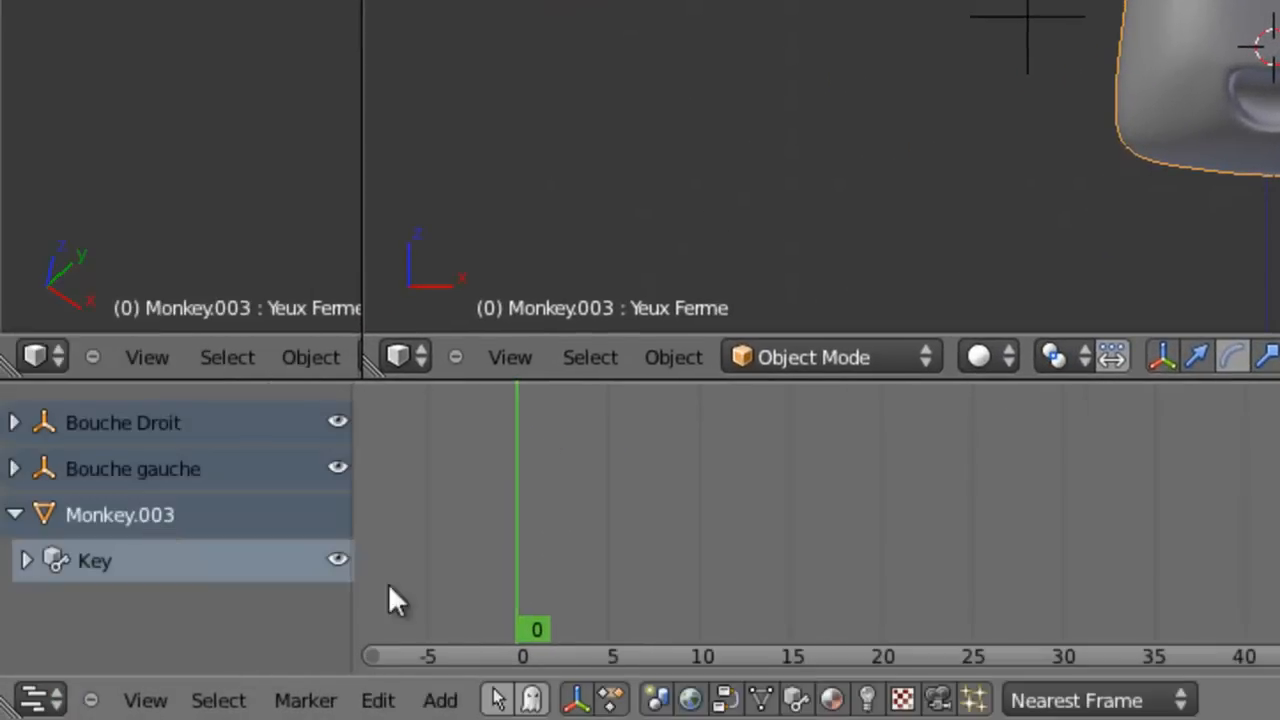
pyautogui.click(26, 562)
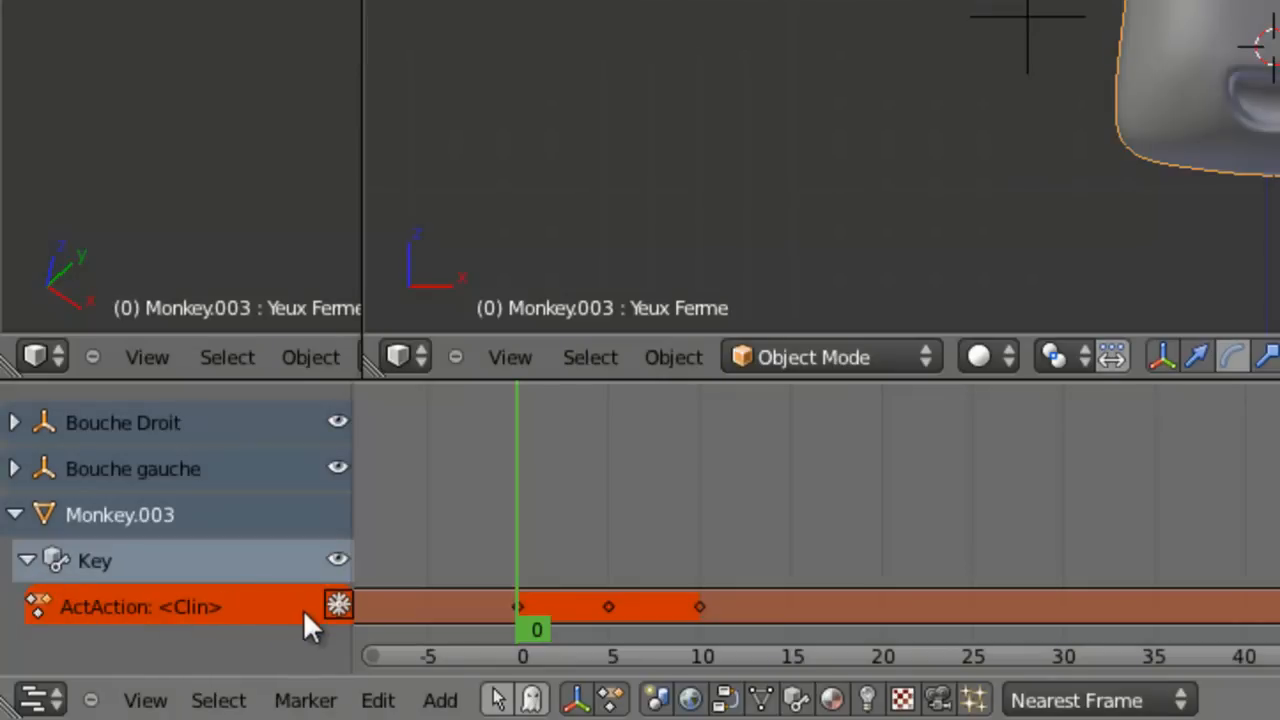
pyautogui.click(338, 605)
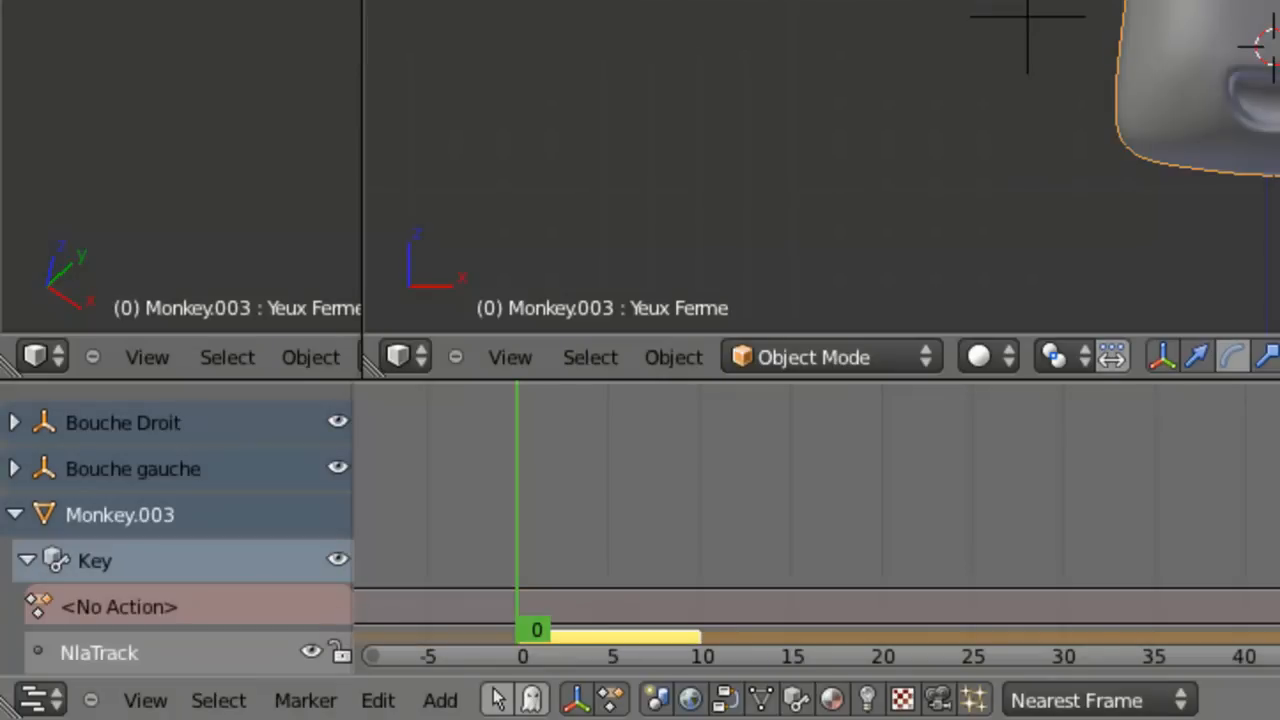
pyautogui.moveTo(760, 590); pyautogui.dragTo(760, 443, button='middle')
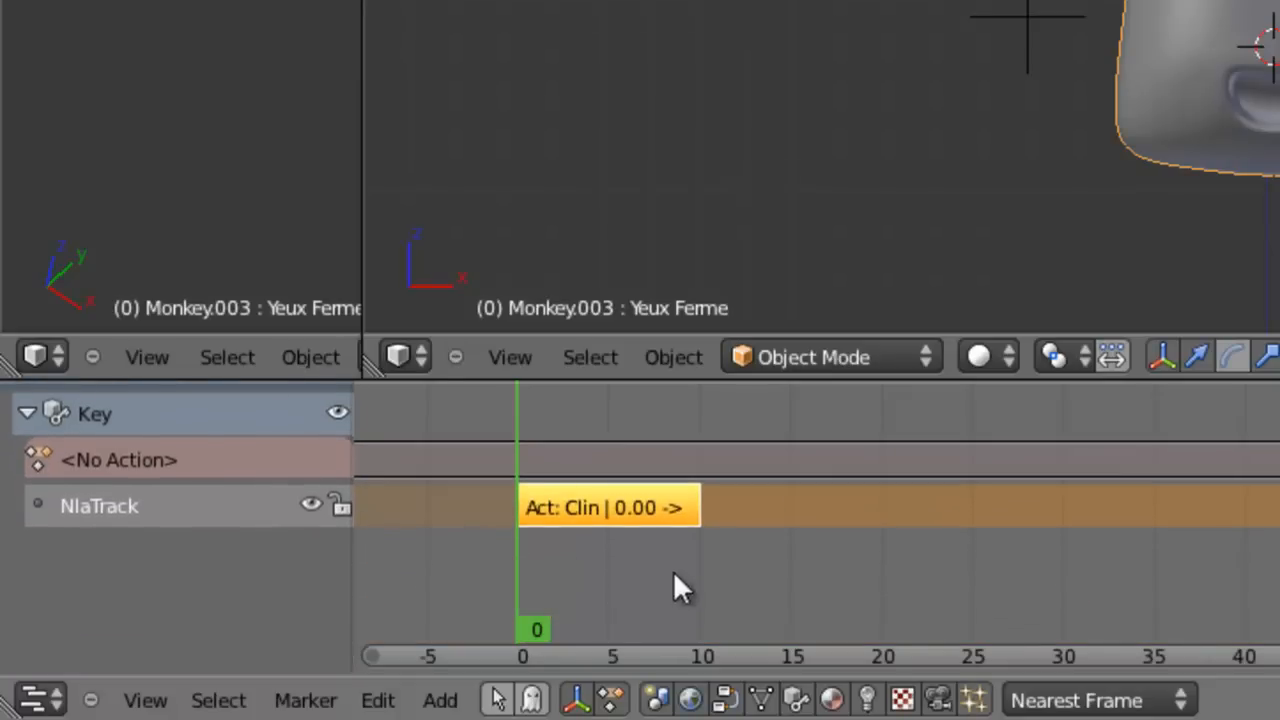
# Step: Duplicate the Clin strip twice on the same track, starting the copies at frames 10 and 20, and play the animation
pyautogui.hotkey('shift', 'd')
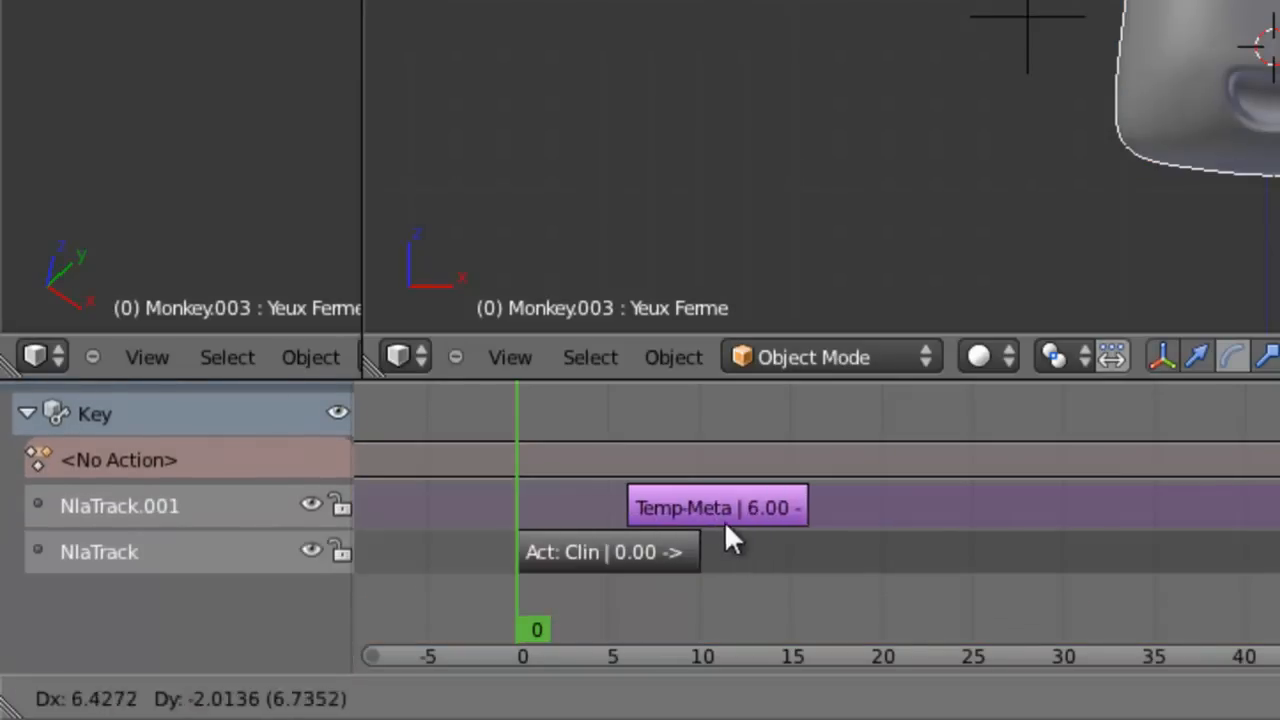
pyautogui.click(788, 532)
pyautogui.hotkey('shift', 'd')
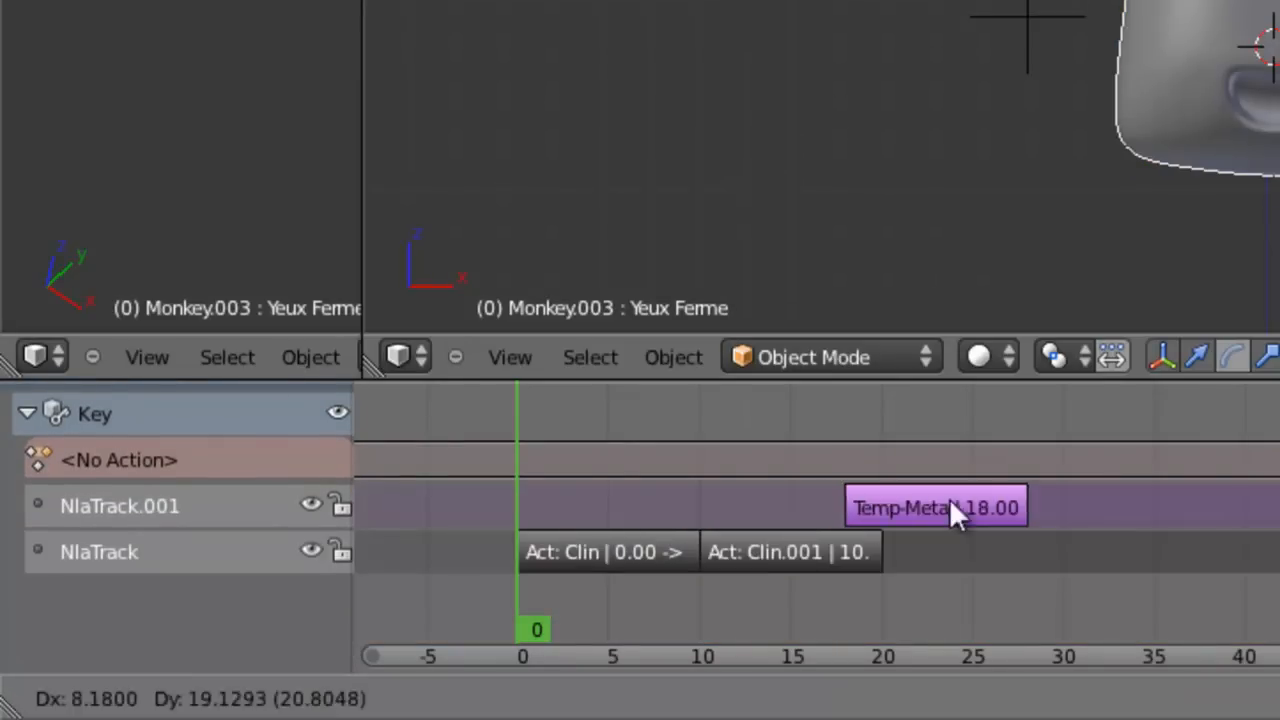
pyautogui.click(976, 566)
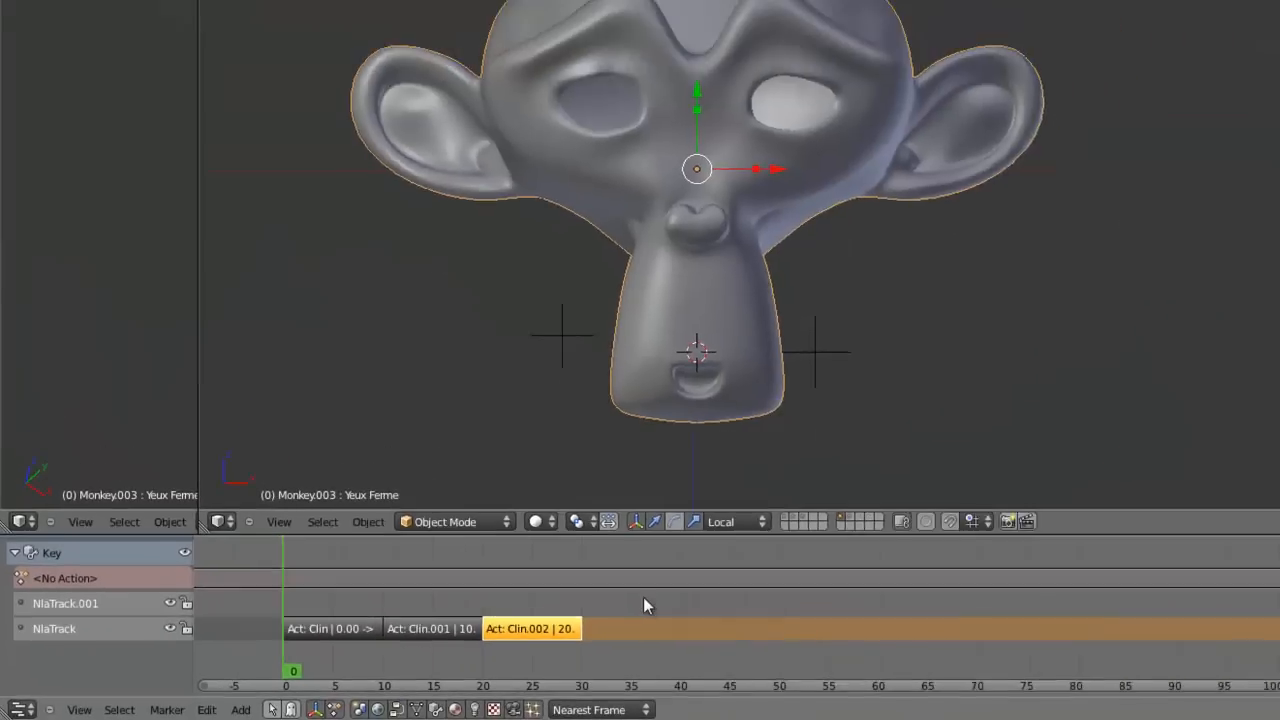
pyautogui.hotkey('alt', 'a')
pyautogui.press('Escape')
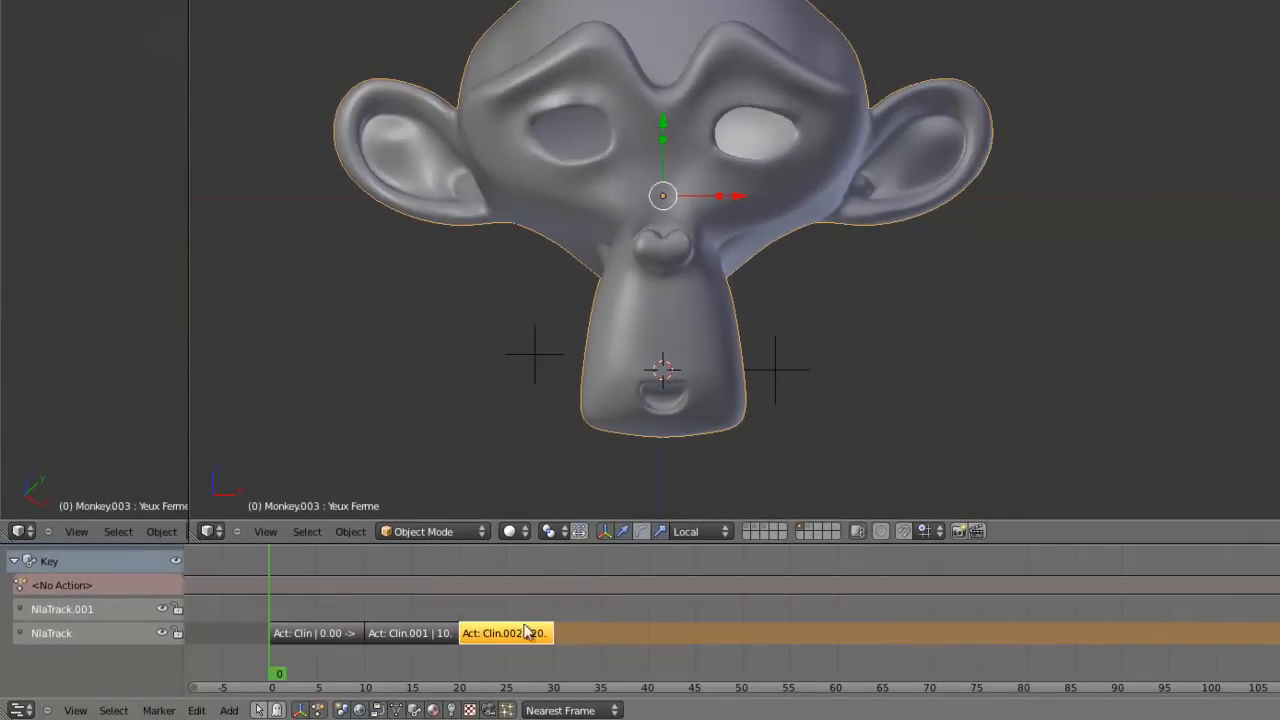
# Step: Move the second Clin strip to start at frame 20 and the third to frame 40, and play the animation
pyautogui.keyDown('shift'); pyautogui.click(433, 641); pyautogui.keyUp('shift')
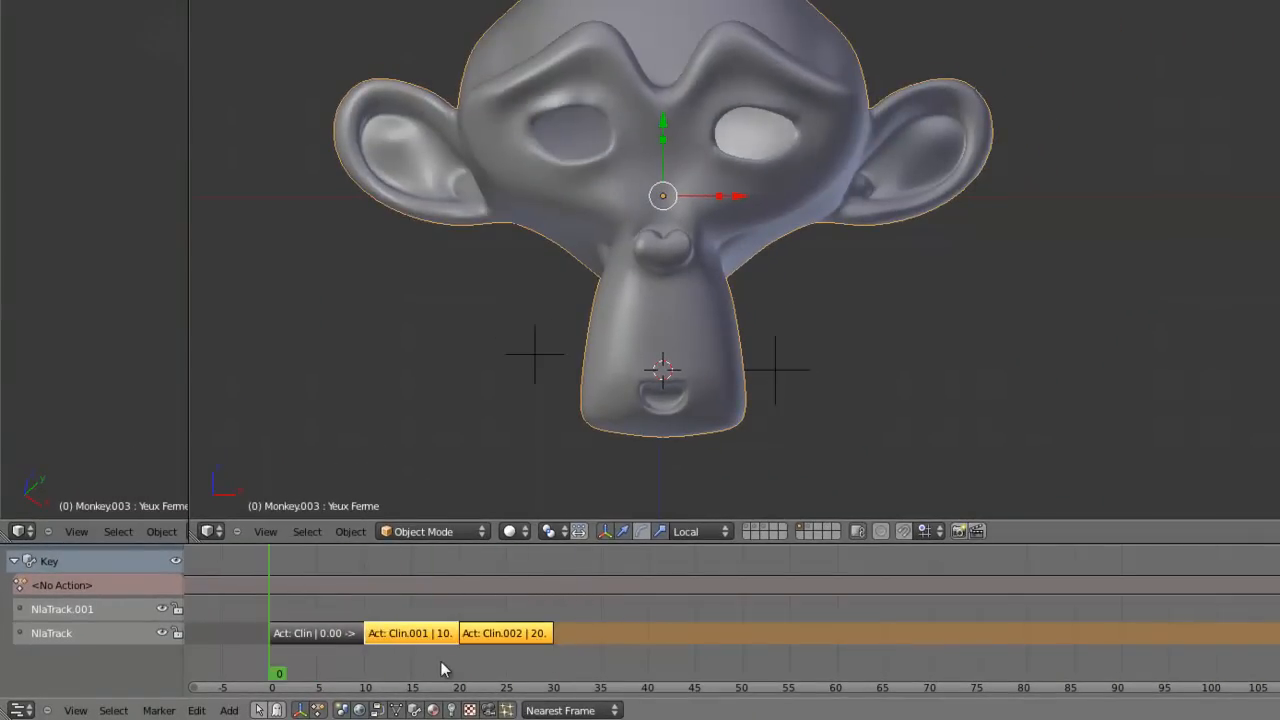
pyautogui.hotkey('ctrl', 'g')
pyautogui.press('g')
pyautogui.click(537, 673)
pyautogui.rightClick(605, 640)
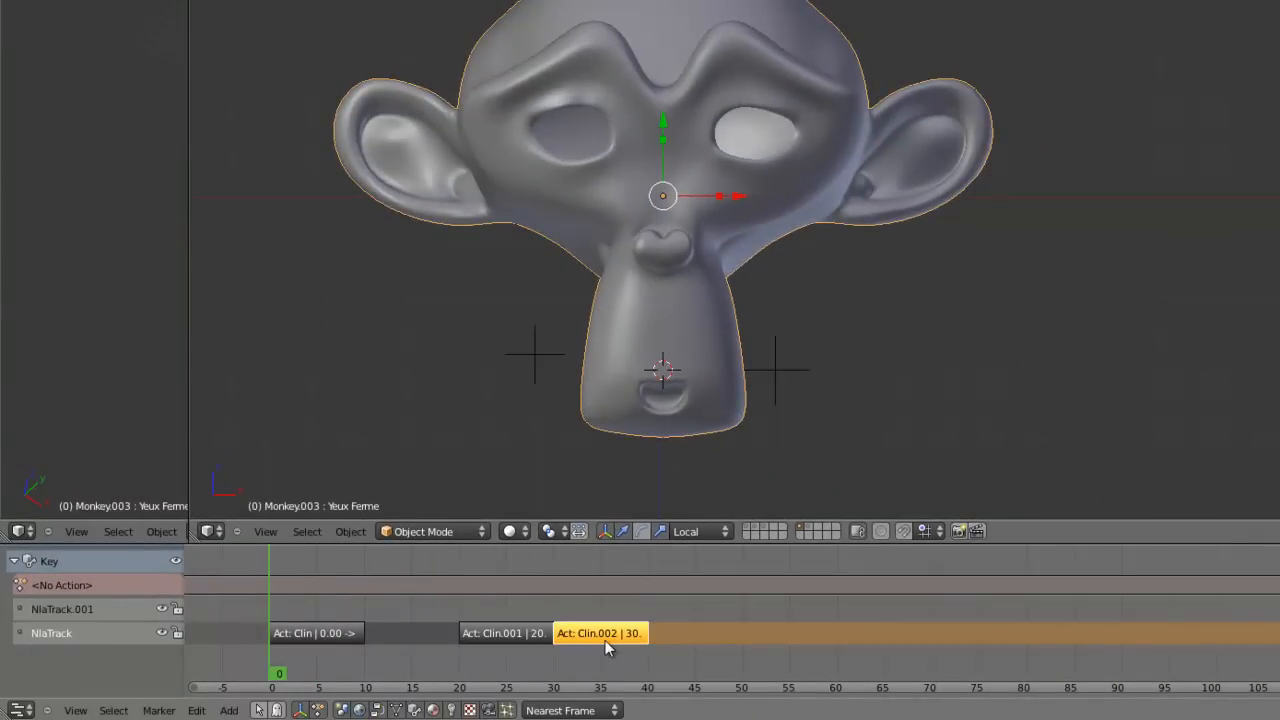
pyautogui.press('g')
pyautogui.click(699, 640)
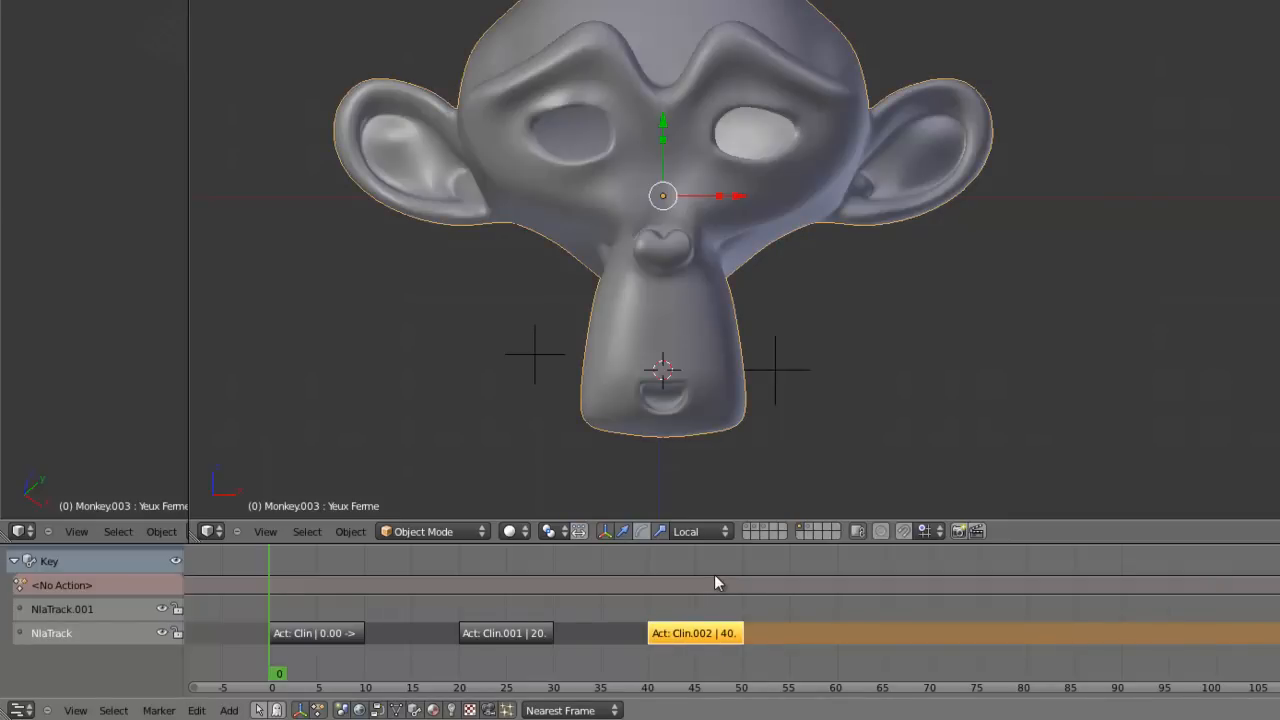
pyautogui.hotkey('alt', 'a')
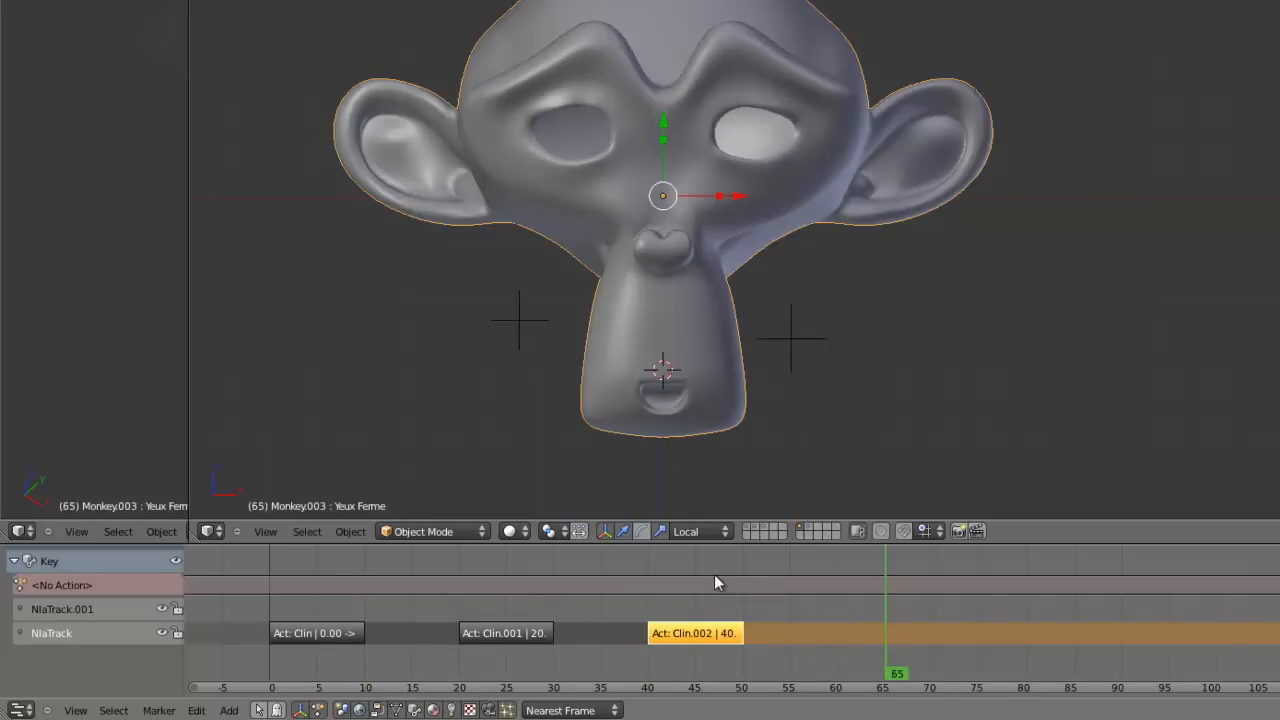
pyautogui.press('Escape')
# Step: Switch the NLA area to the DopeSheet, create a new shape key action from Clin and rename it Smile
pyautogui.click(14, 561)
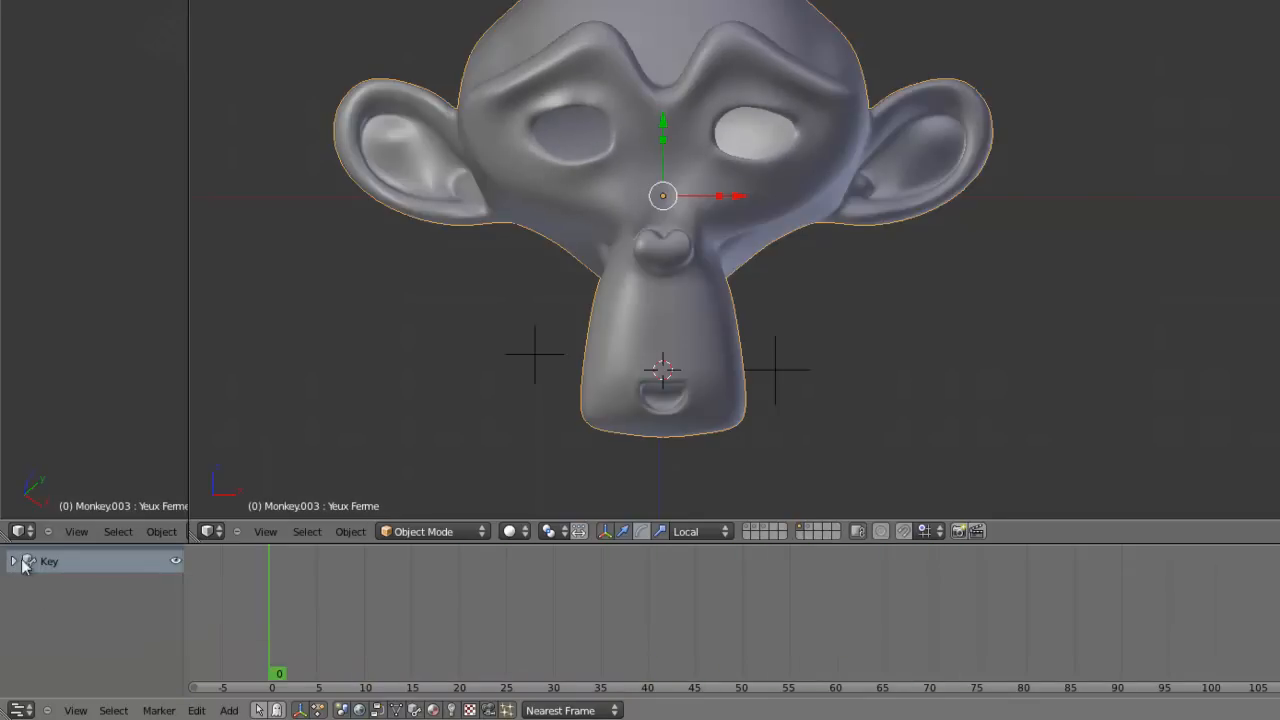
pyautogui.click(20, 710)
pyautogui.click(50, 632)
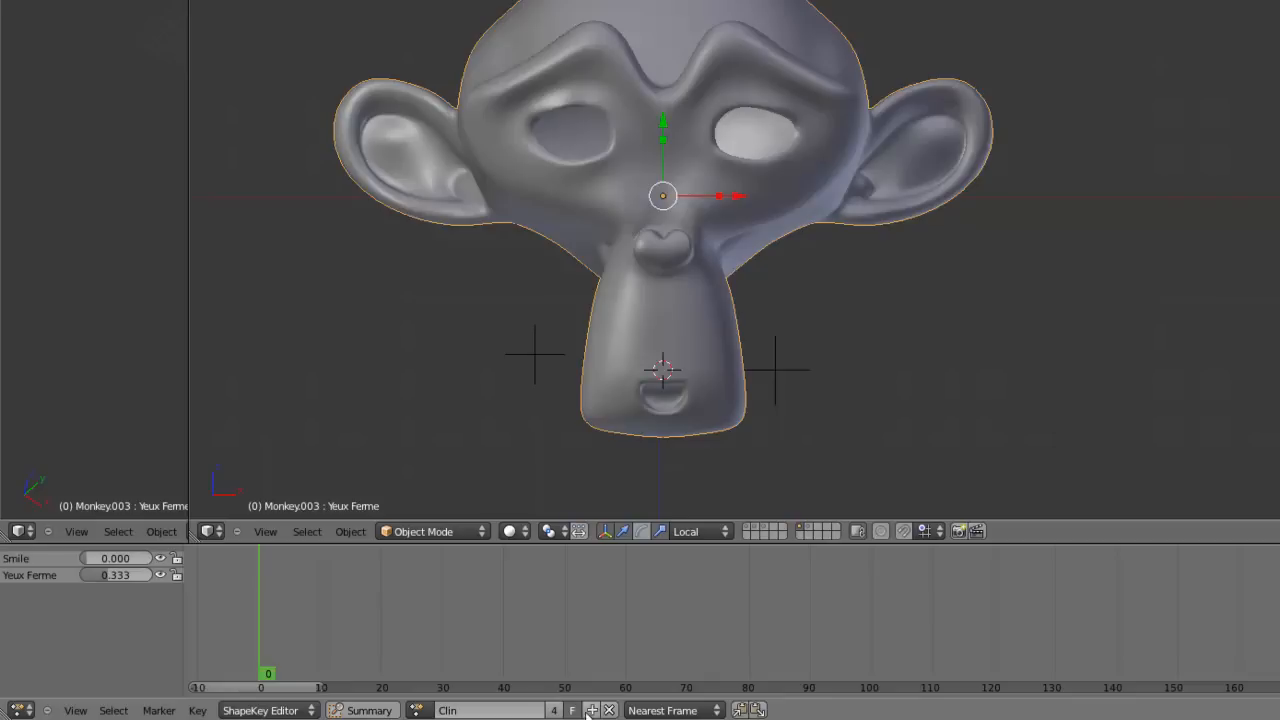
pyautogui.click(414, 710)
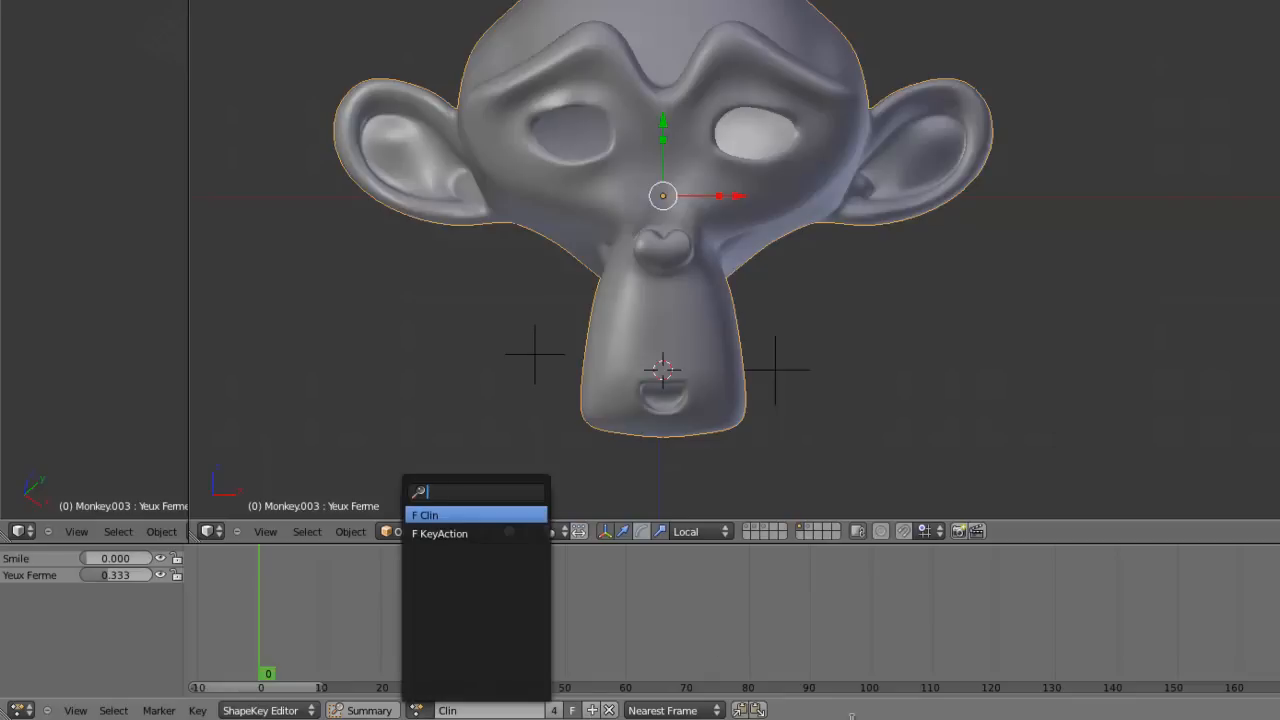
pyautogui.click(881, 715)
pyautogui.click(593, 710)
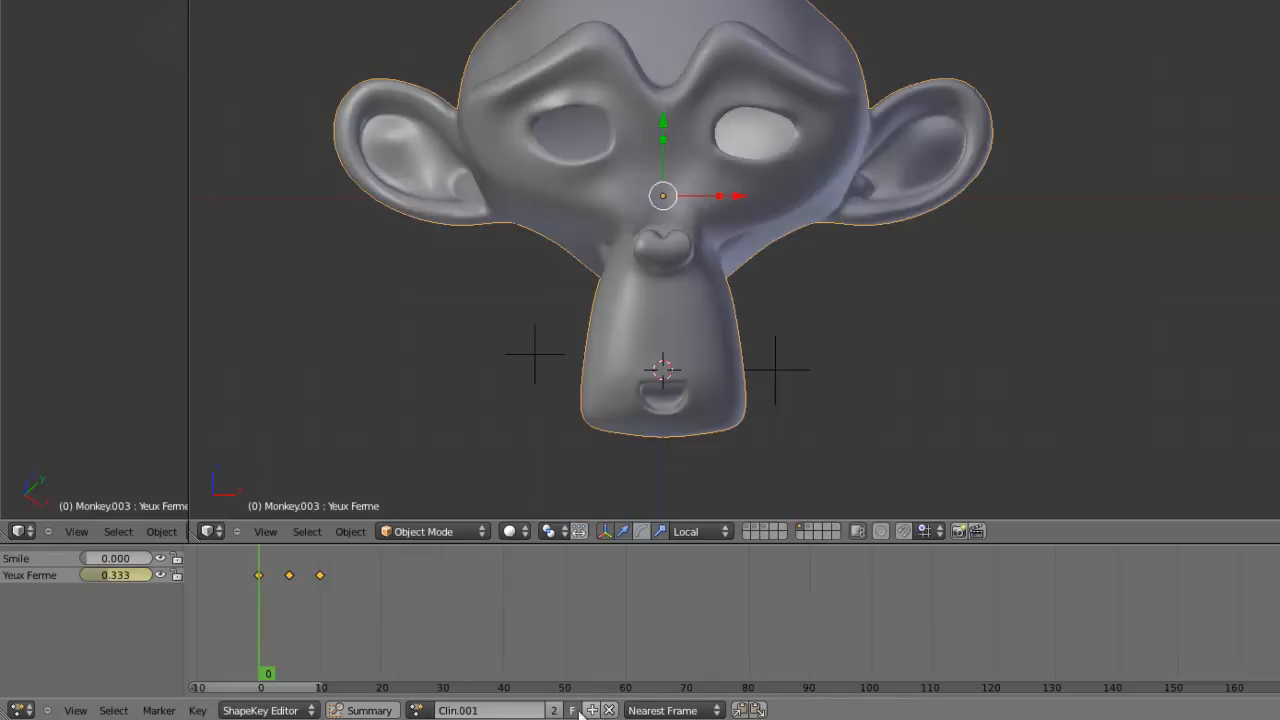
pyautogui.click(477, 711)
pyautogui.hotkey('ctrl', 'a')
pyautogui.write('Smile')
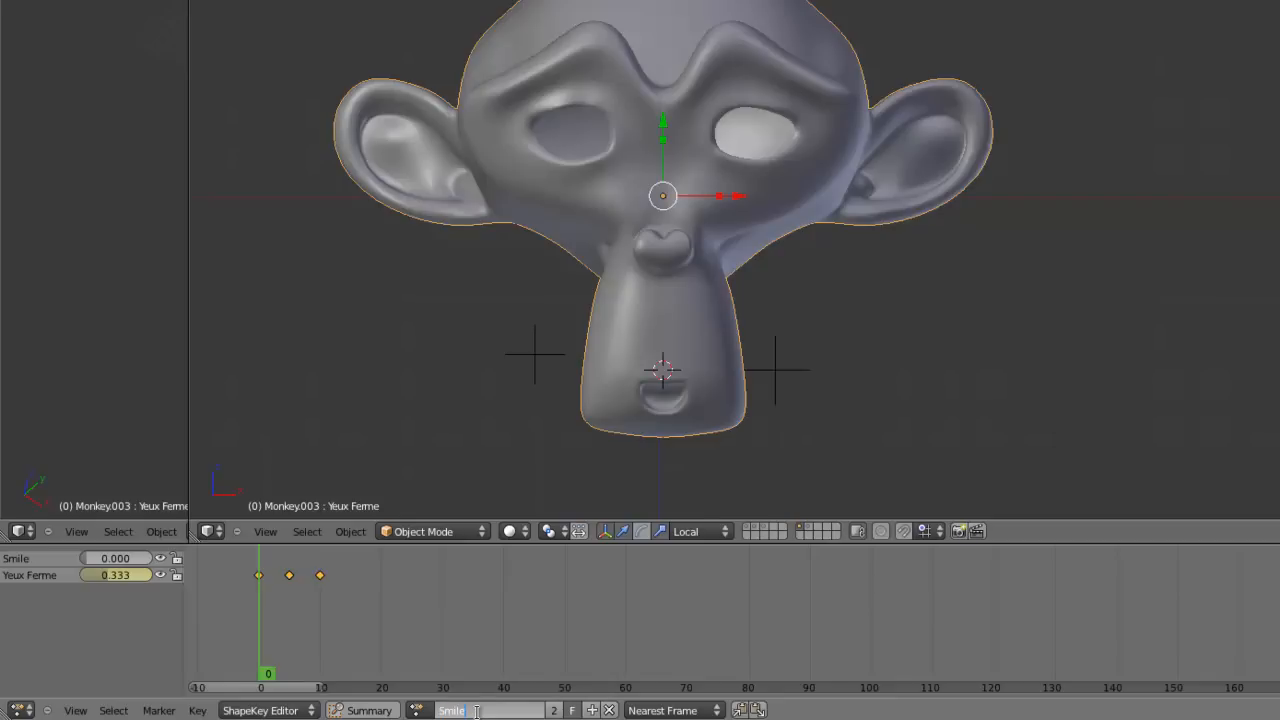
pyautogui.press('Return')
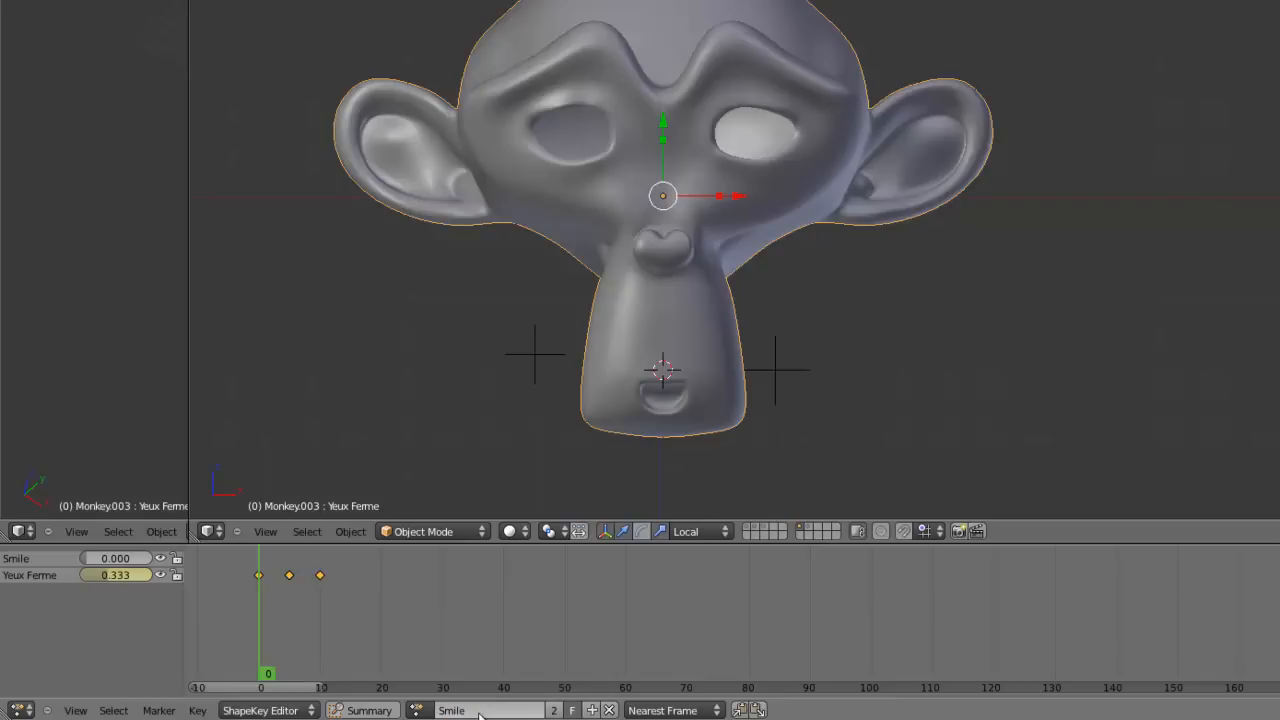
# Step: Delete all three Yeux Ferme keyframes from the Smile action
pyautogui.press('x')
pyautogui.click(320, 580)
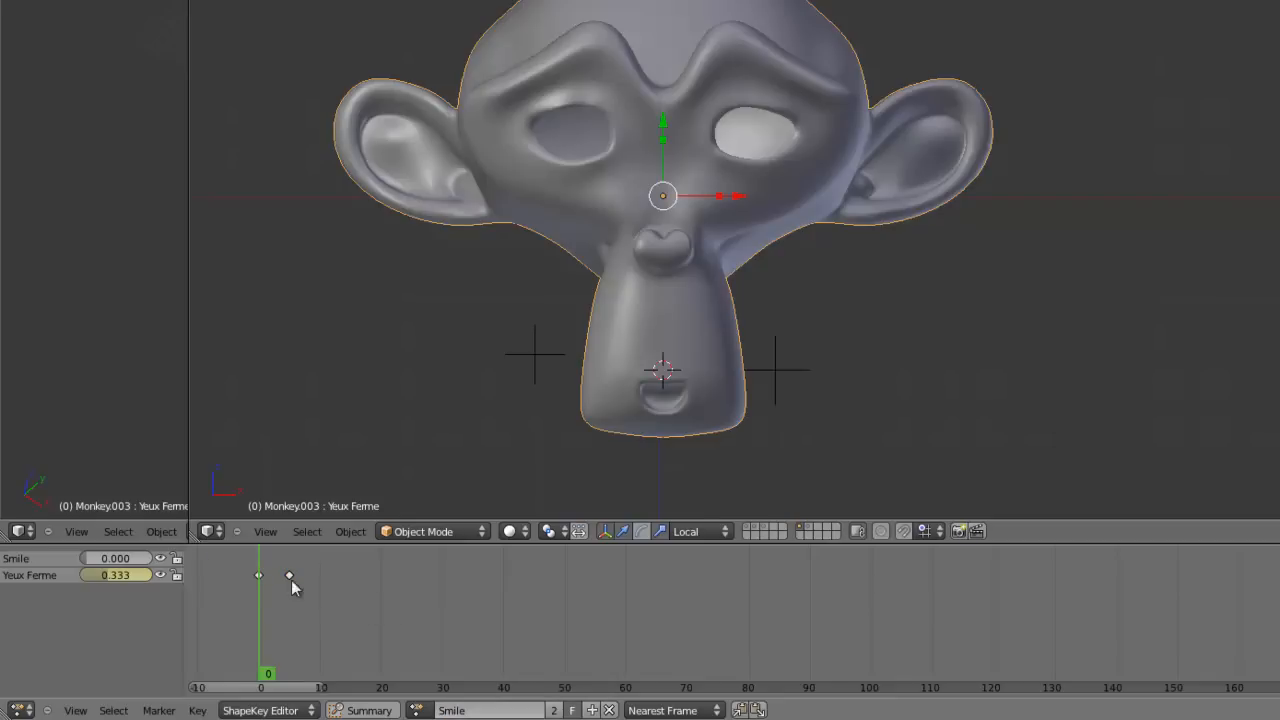
pyautogui.rightClick(291, 580)
pyautogui.press('x')
pyautogui.click(287, 580)
pyautogui.rightClick(262, 577)
pyautogui.moveTo(139, 575); pyautogui.dragTo(73, 575)
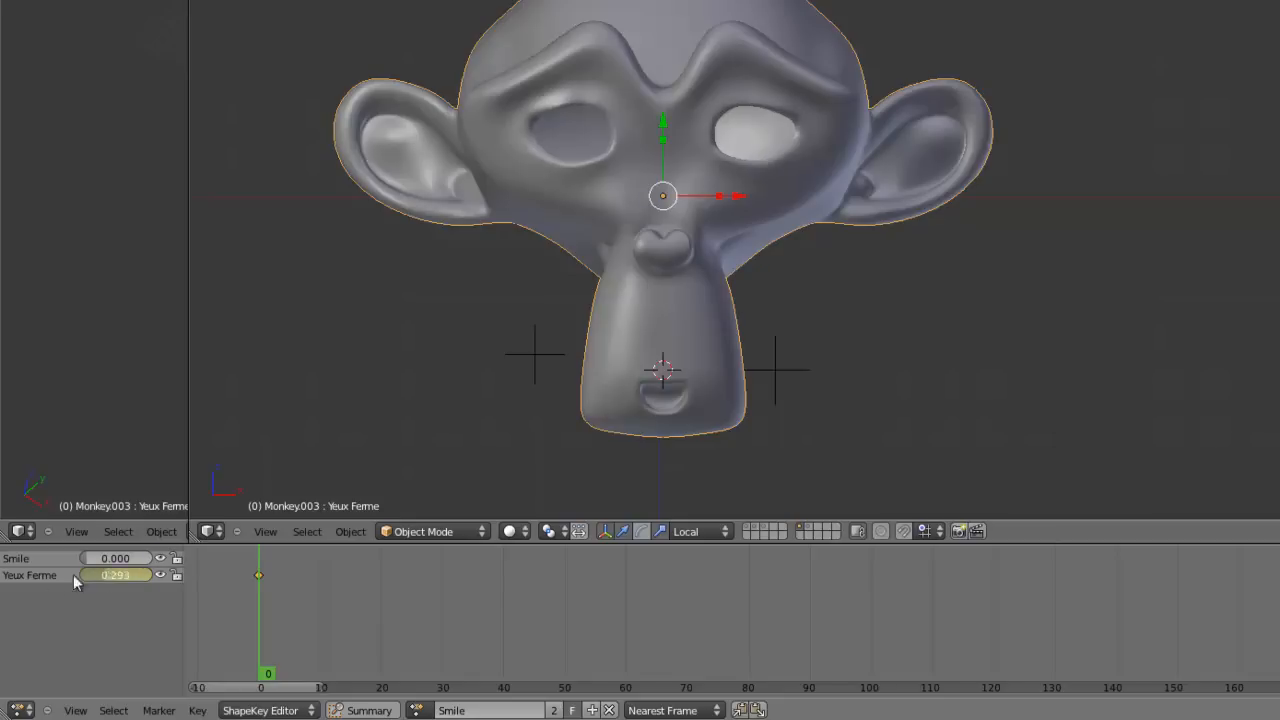
pyautogui.press('x')
pyautogui.click(262, 575)
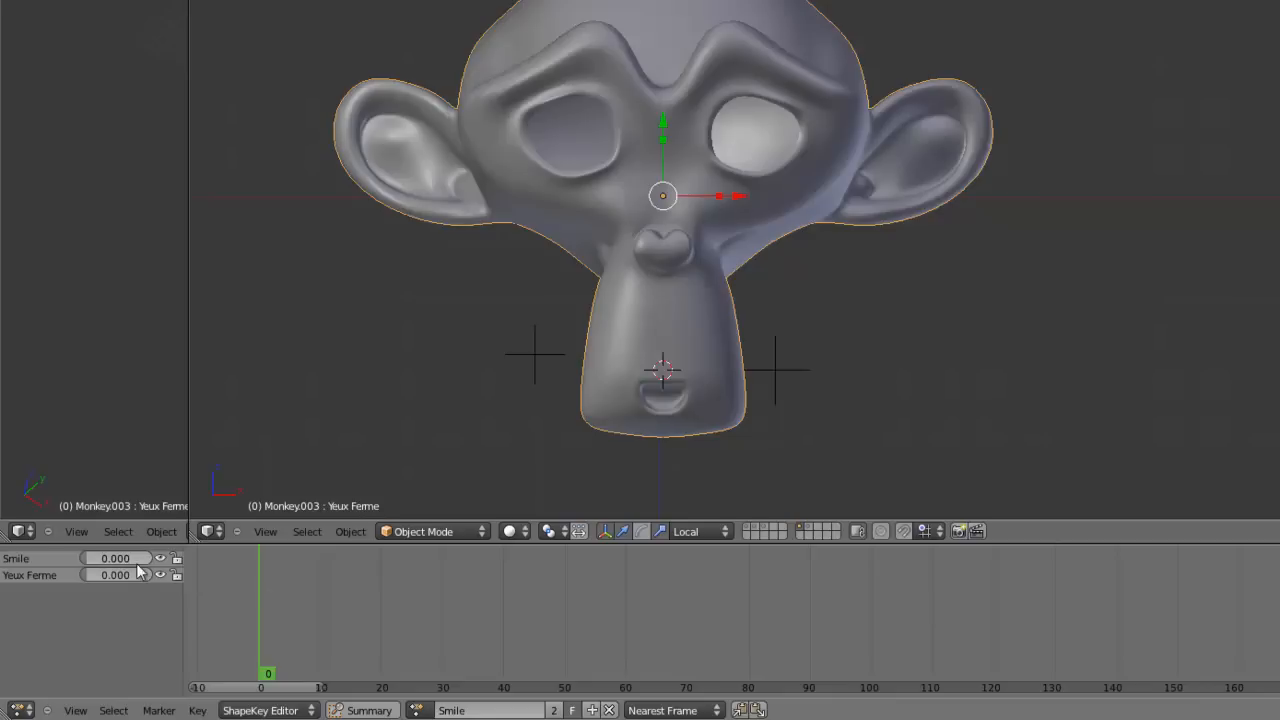
# Step: Key the Smile shape at 0.000 on frame 0 and 1.000 on frame 20, and move the second keyframe to frame 10
pyautogui.press('i')
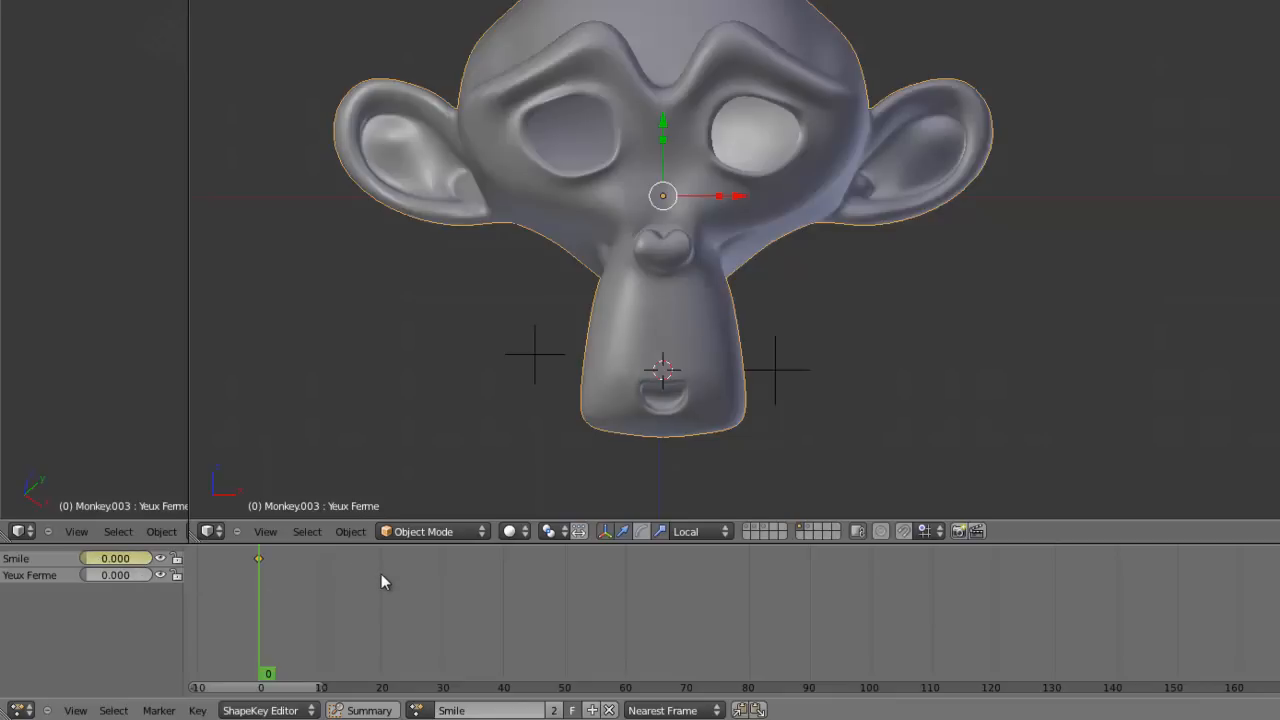
pyautogui.click(381, 573)
pyautogui.moveTo(132, 559); pyautogui.dragTo(225, 565)
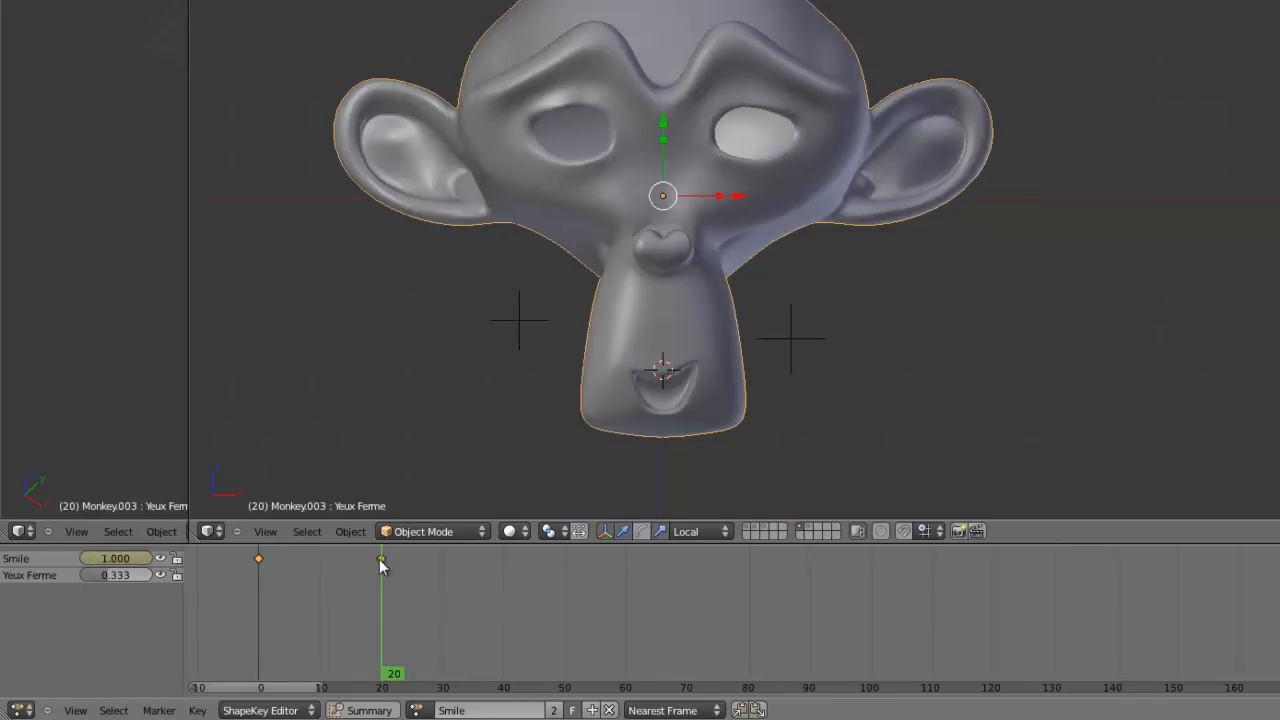
pyautogui.press('g')
pyautogui.click(356, 595)
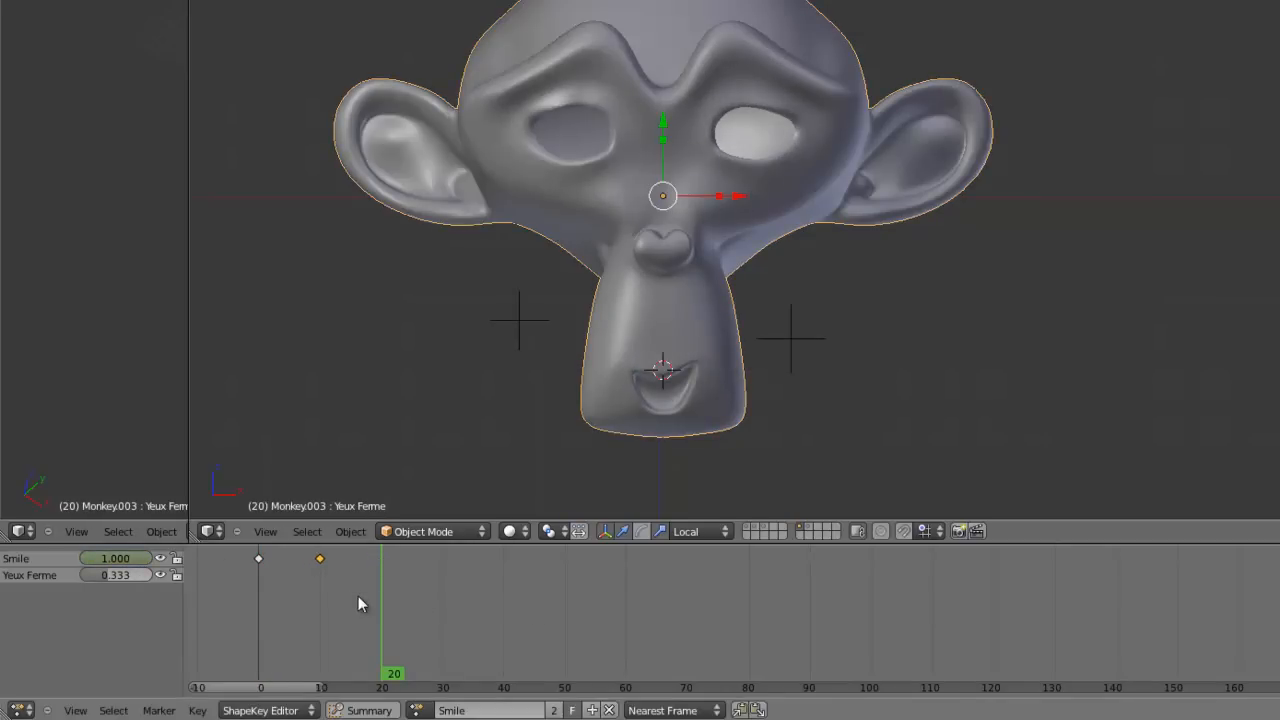
# Step: Play the Smile animation from frame 0 and return the current frame to 0
pyautogui.click(284, 615)
pyautogui.moveTo(251, 629); pyautogui.dragTo(182, 634)
pyautogui.click(22, 710)
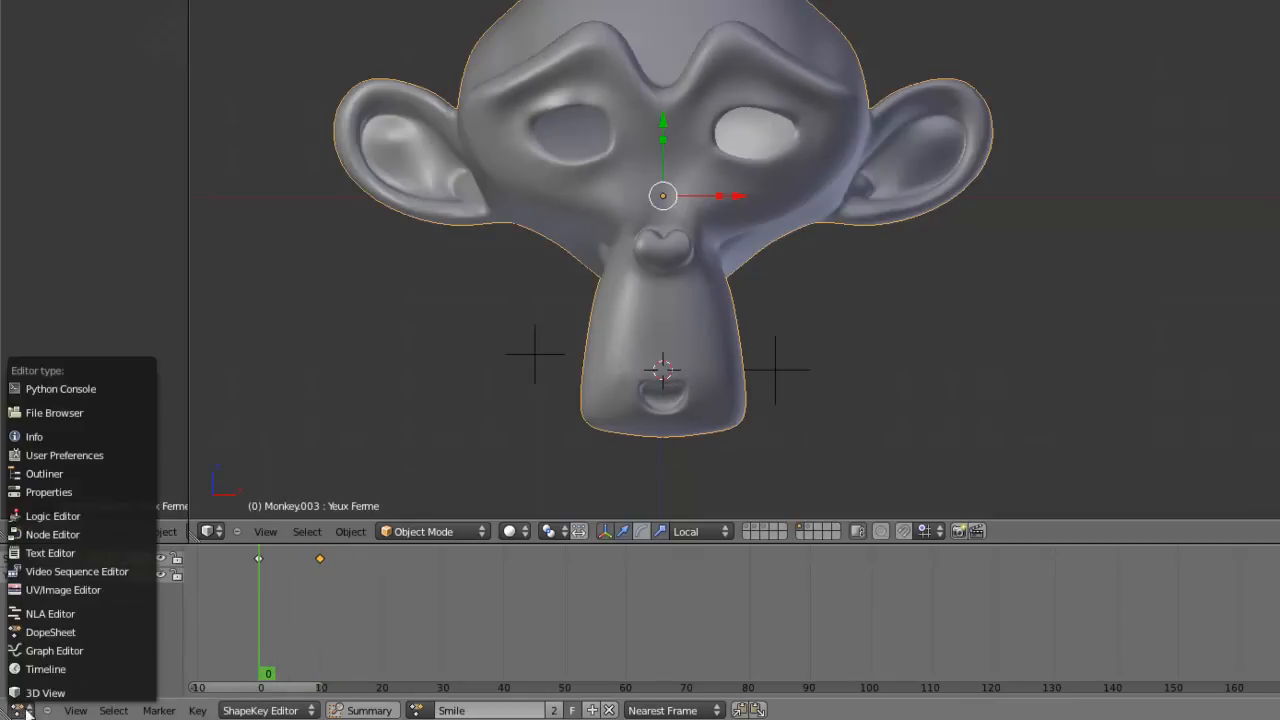
pyautogui.hotkey('alt', 'a')
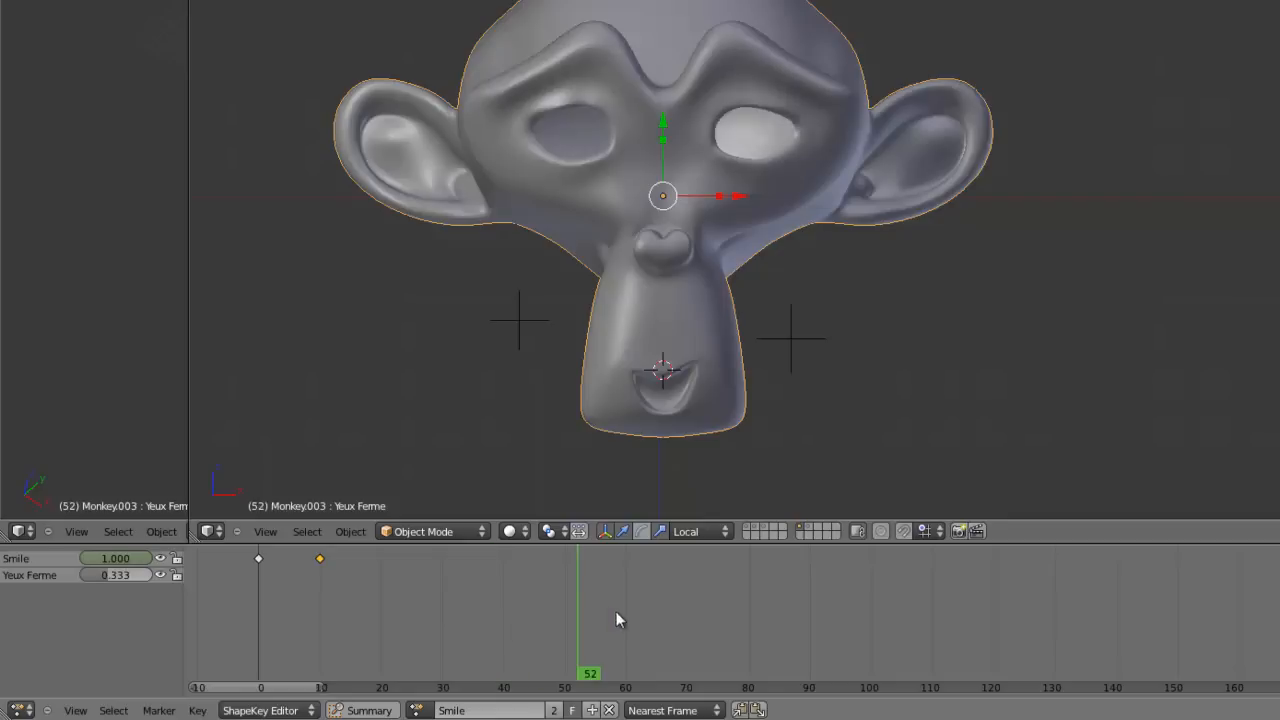
pyautogui.moveTo(614, 612); pyautogui.dragTo(209, 634)
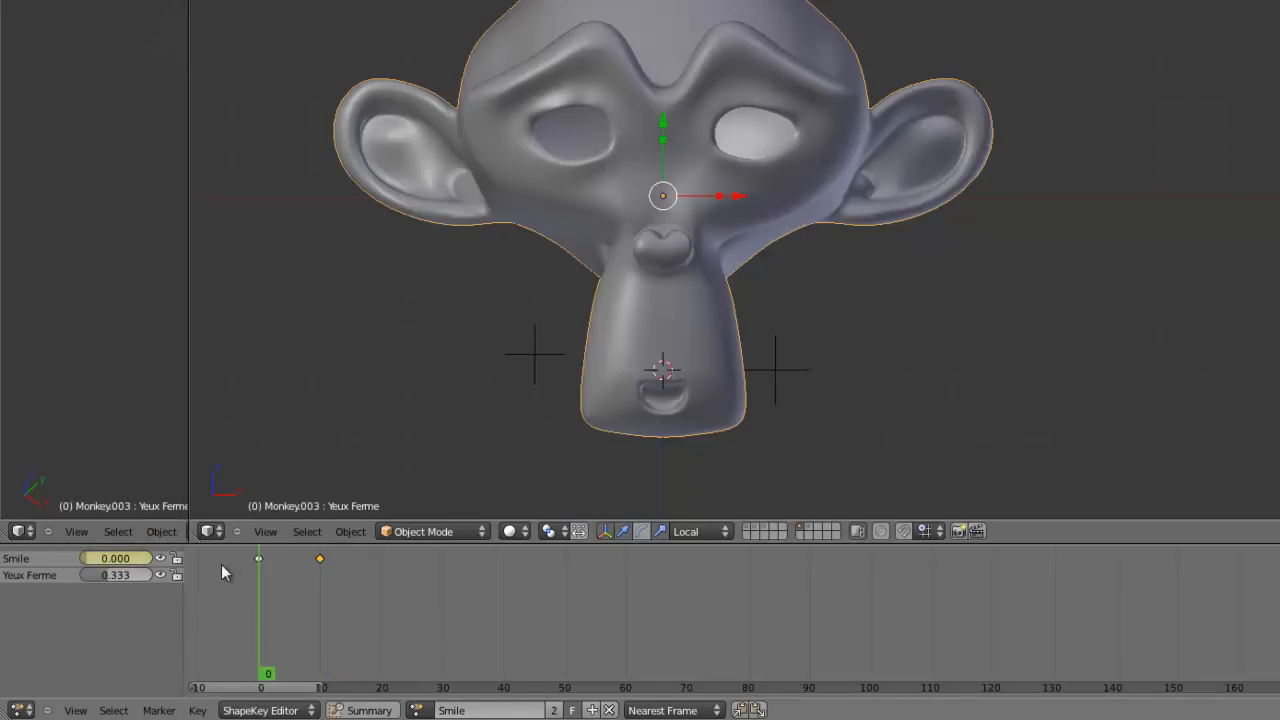
# Step: Switch the DopeSheet area to the NLA Editor and push the monkey's Smile action down into a strip
pyautogui.click(22, 710)
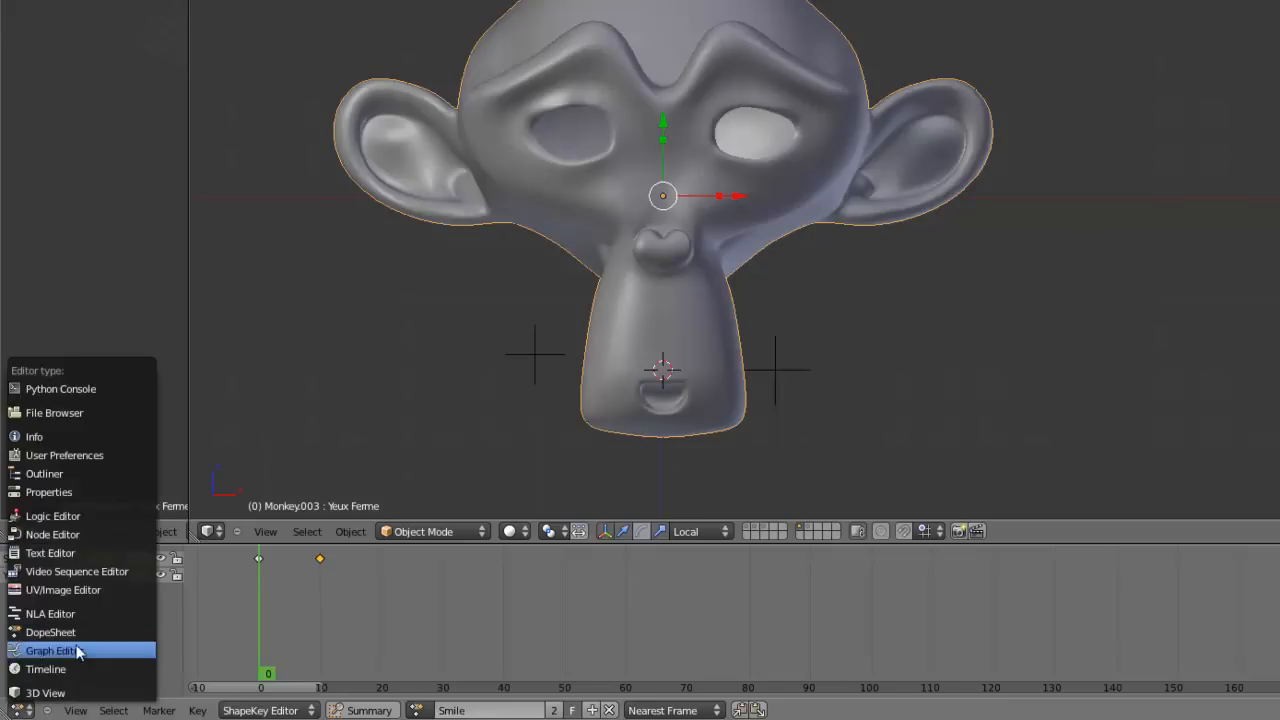
pyautogui.click(70, 613)
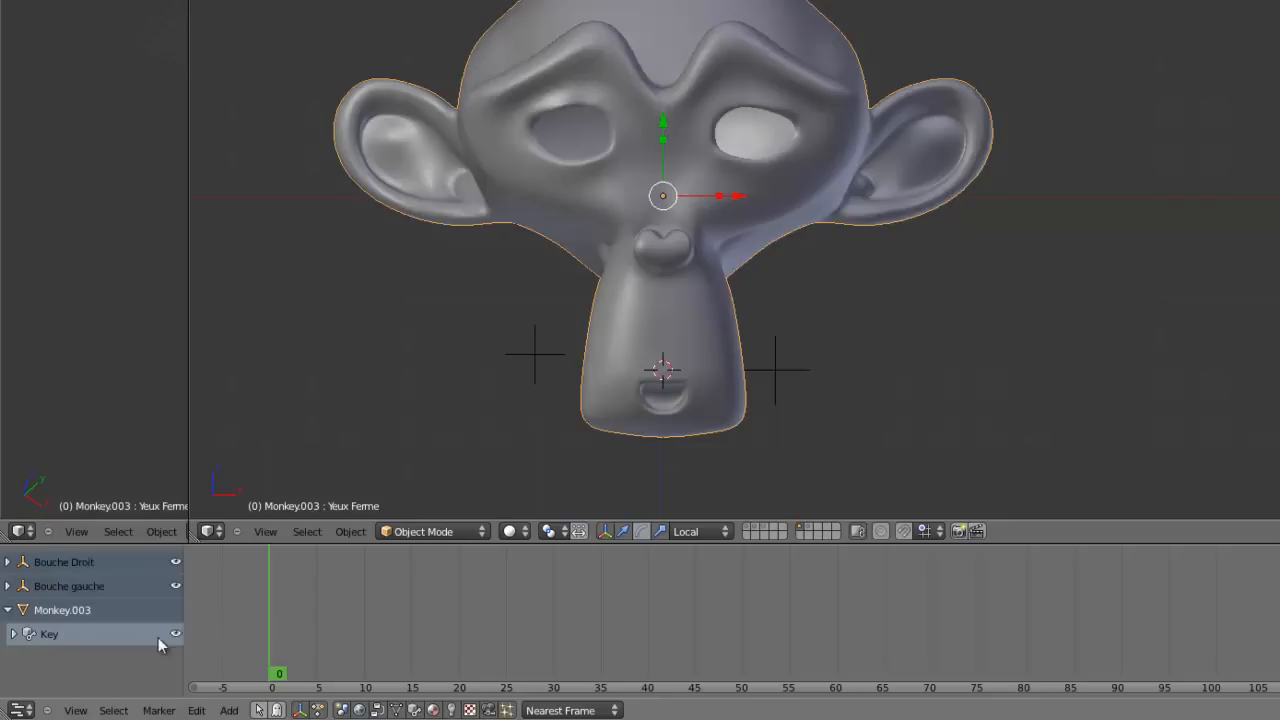
pyautogui.click(13, 633)
pyautogui.scroll(-1, 58, 648)
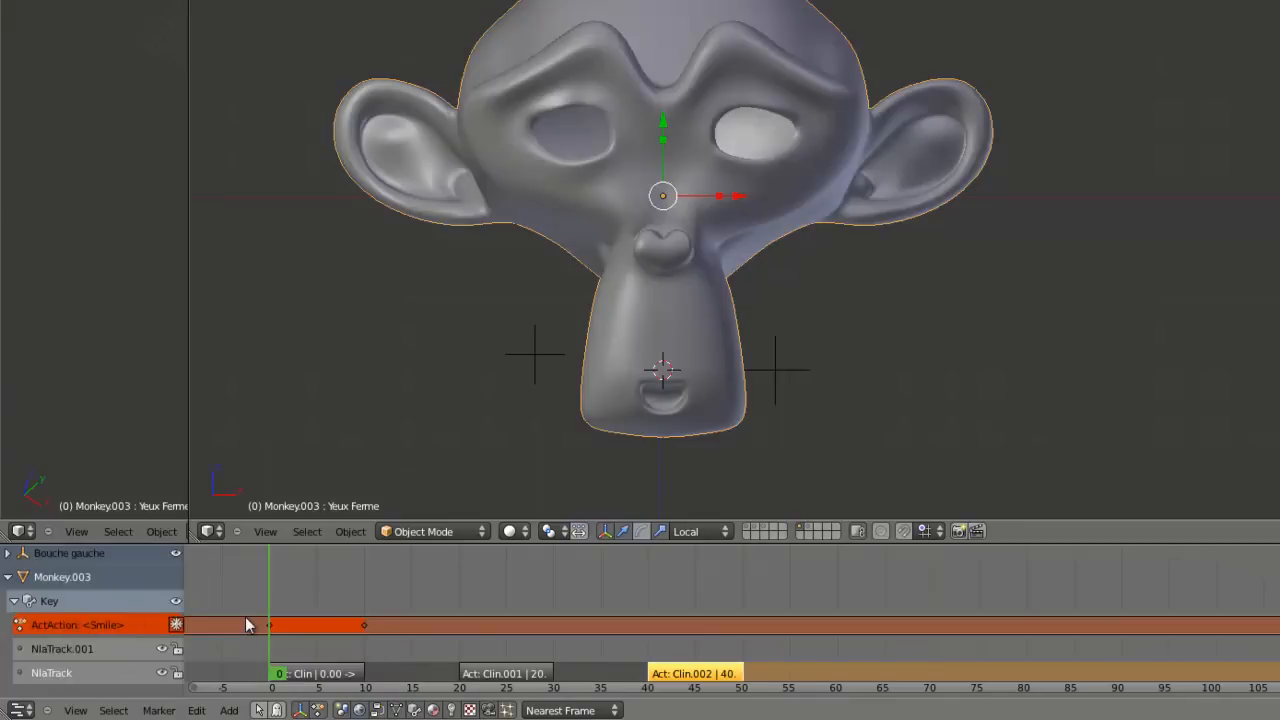
pyautogui.click(176, 624)
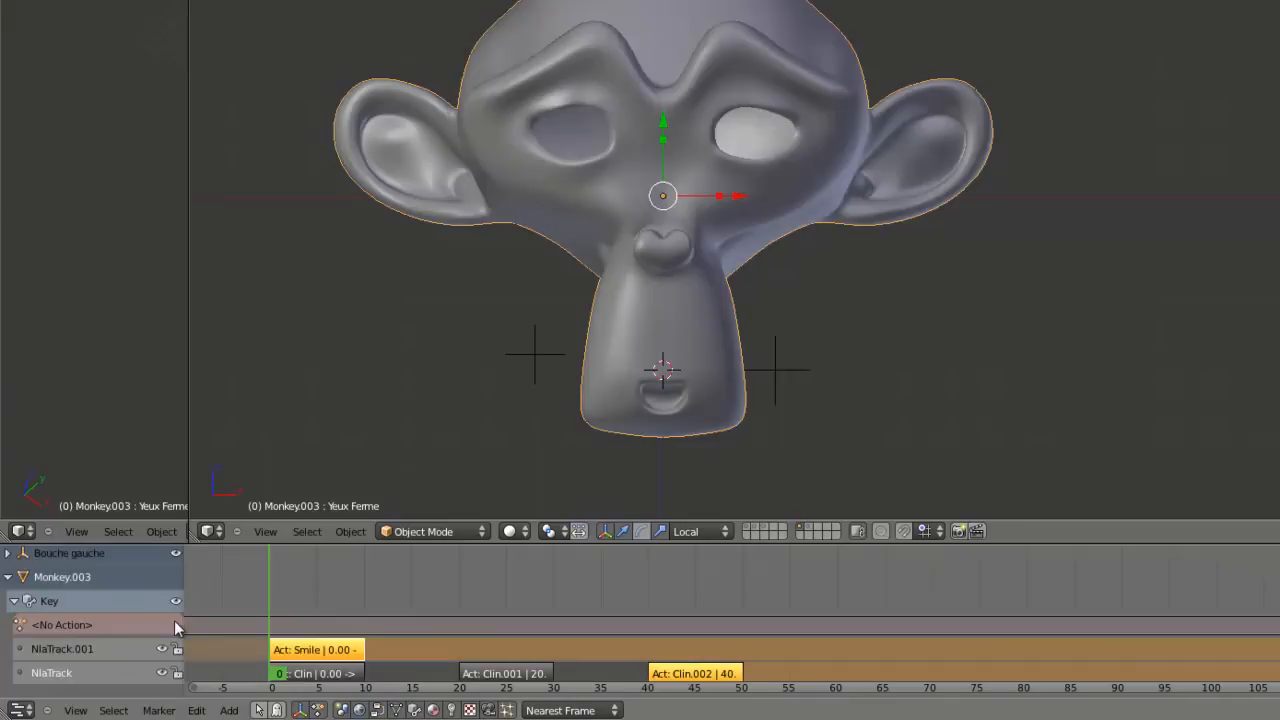
# Step: Duplicate the selected Smile and last Clin strips in place, and duplicate the Smile copy once more at frame 0
pyautogui.press('Home')
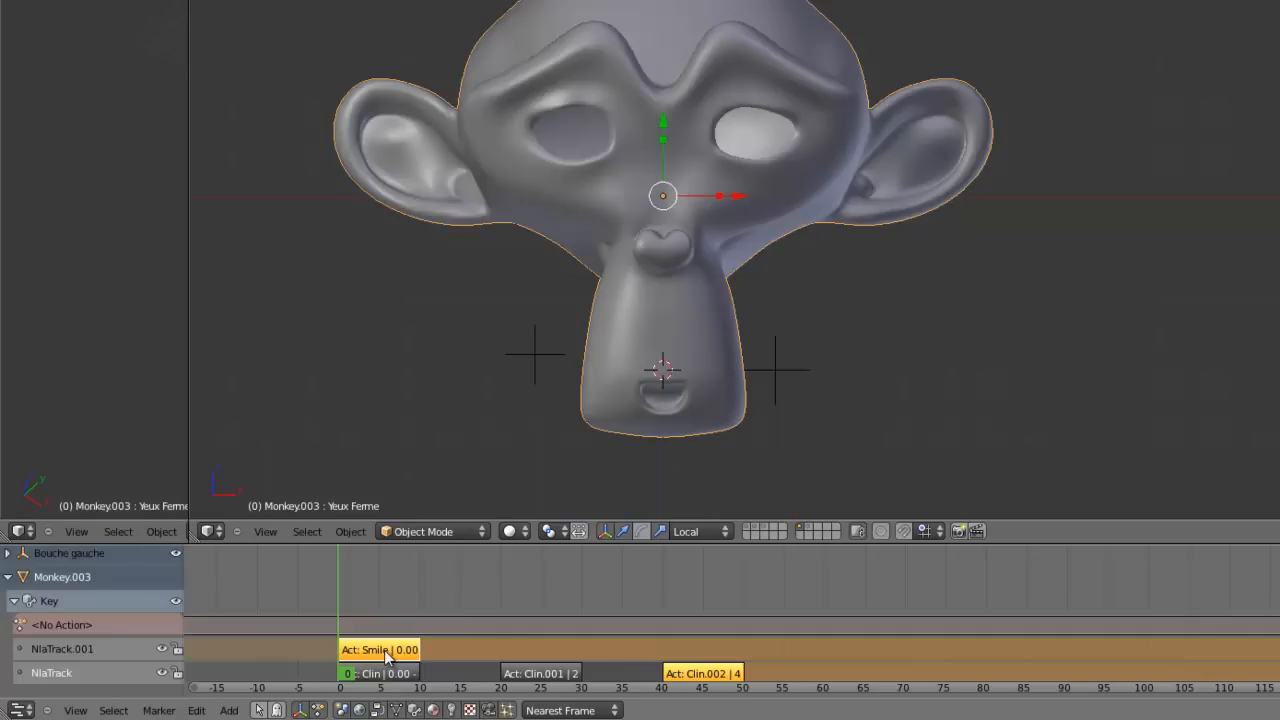
pyautogui.hotkey('shift', 'd')
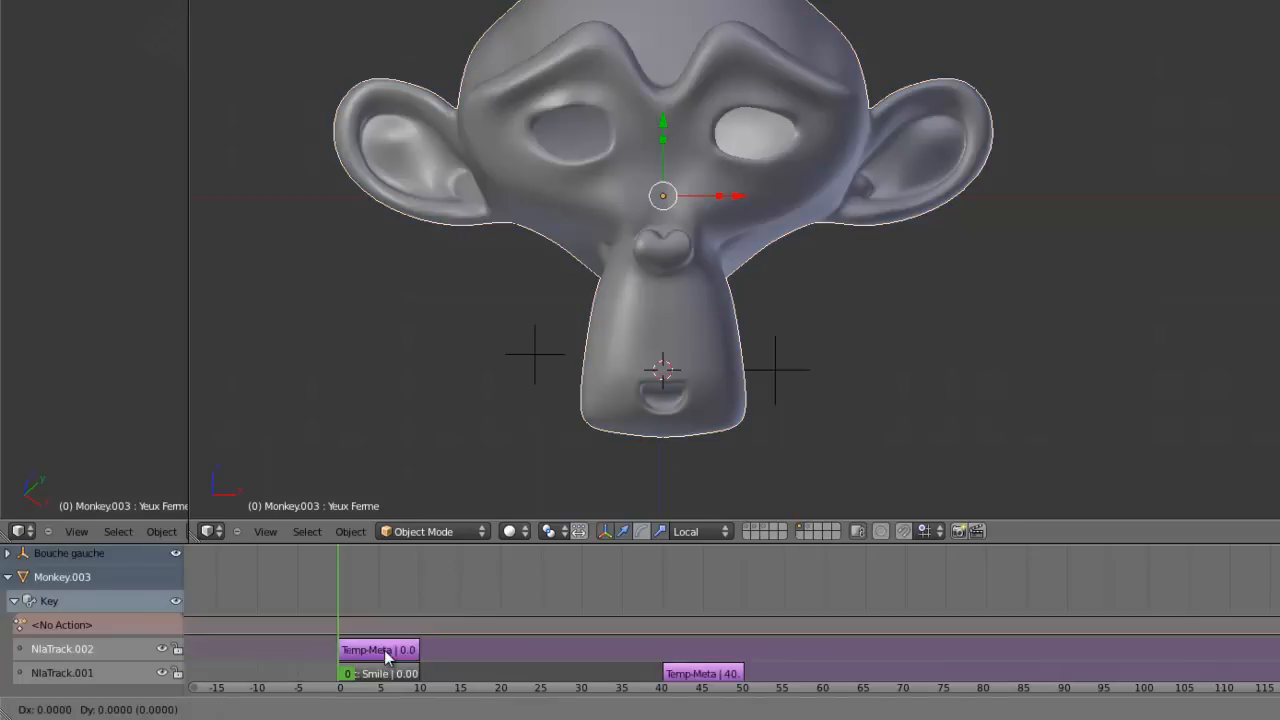
pyautogui.rightClick(404, 657)
pyautogui.rightClick(393, 655)
pyautogui.hotkey('shift', 'd')
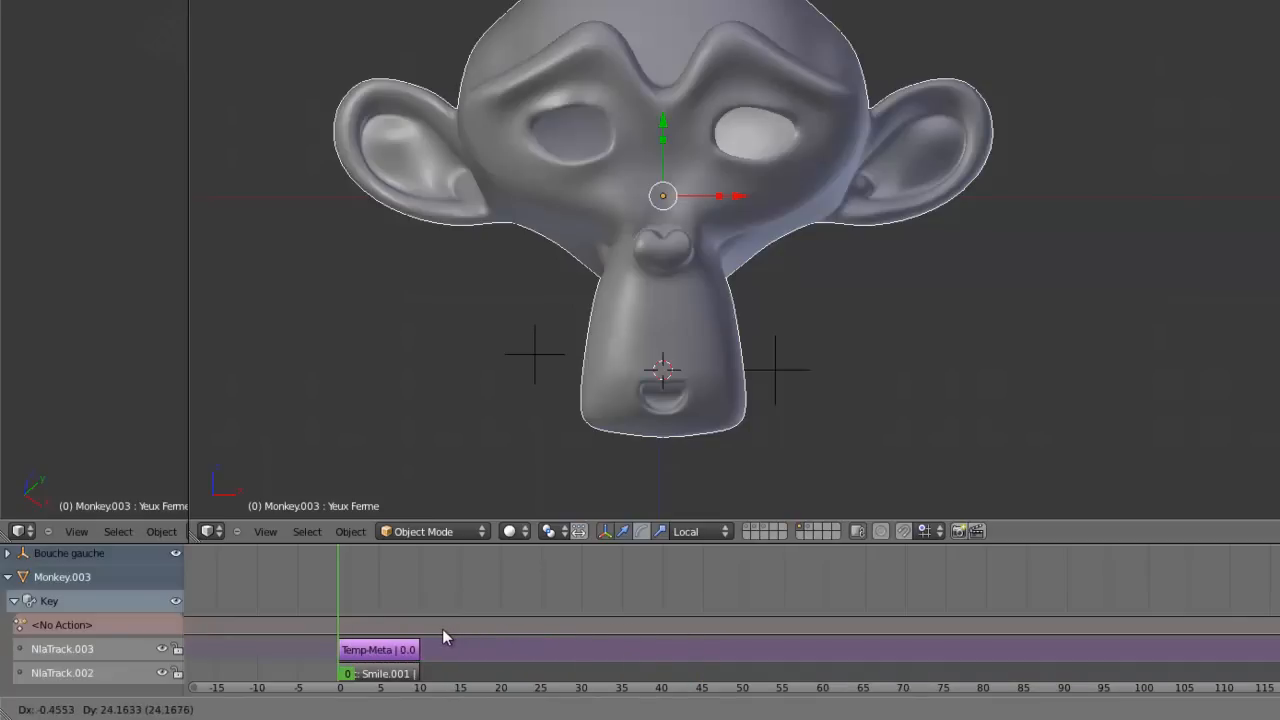
pyautogui.click(442, 629)
# Step: Move the uppermost Smile copy down to NlaTrack.002, starting at frame 25
pyautogui.scroll(-2, 509, 604)
pyautogui.scroll(1, 645, 644)
pyautogui.scroll(1, 645, 644)
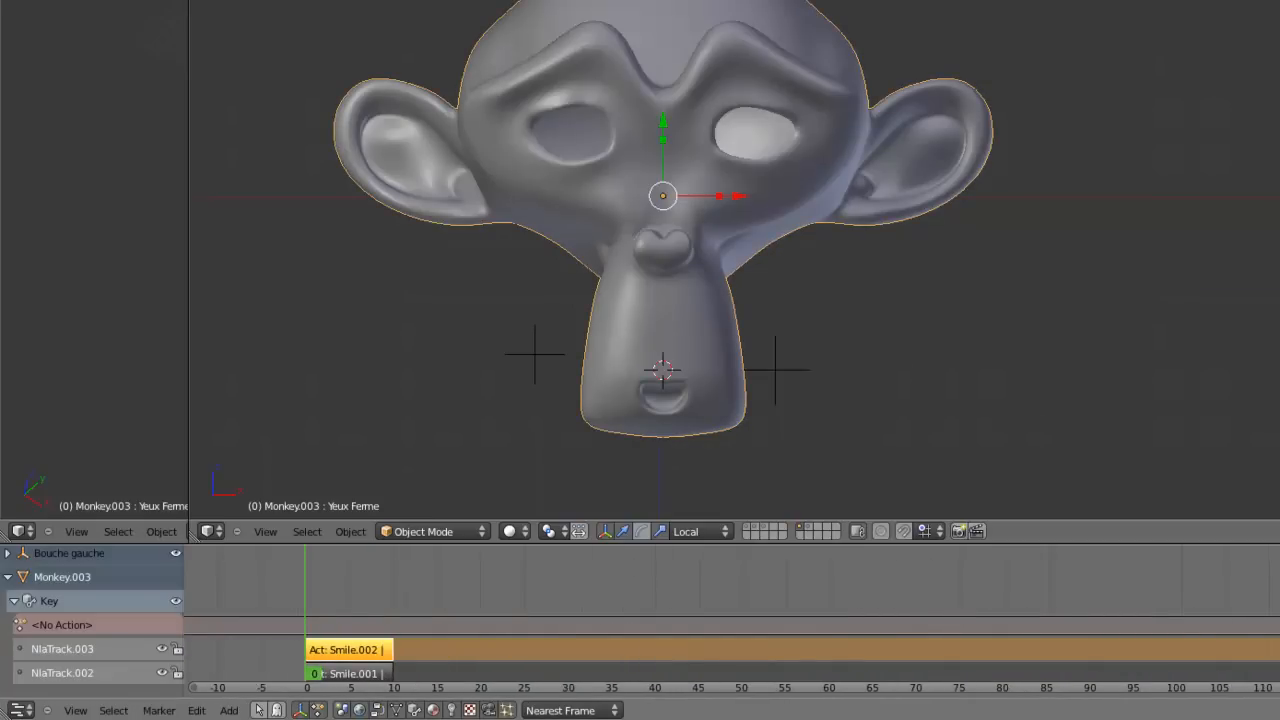
pyautogui.moveTo(1279, 588); pyautogui.dragTo(1279, 638)
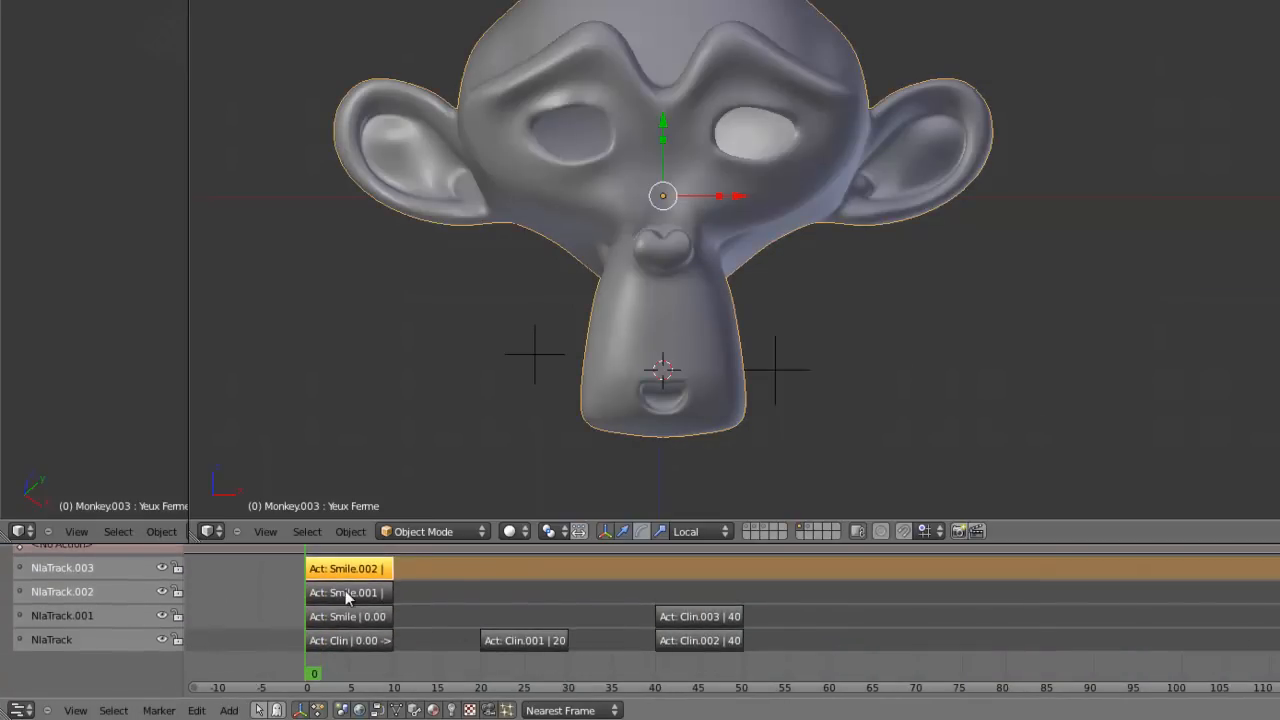
pyautogui.press('g')
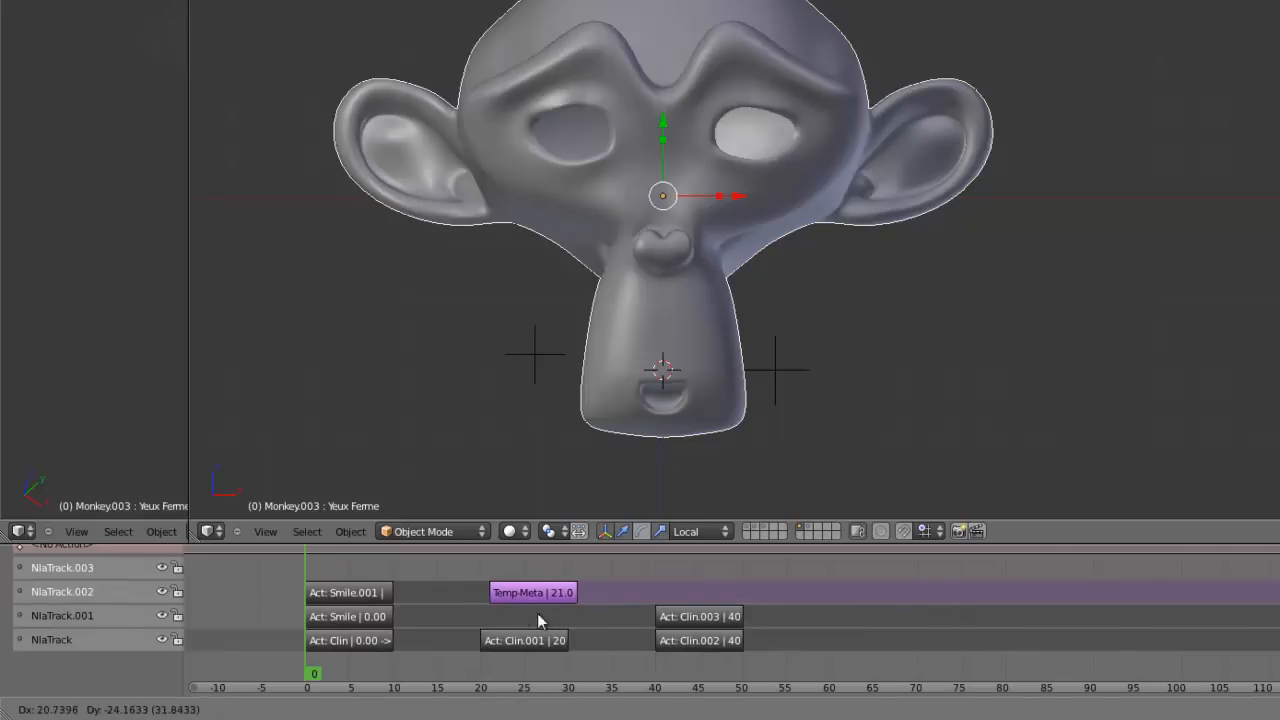
pyautogui.click(564, 612)
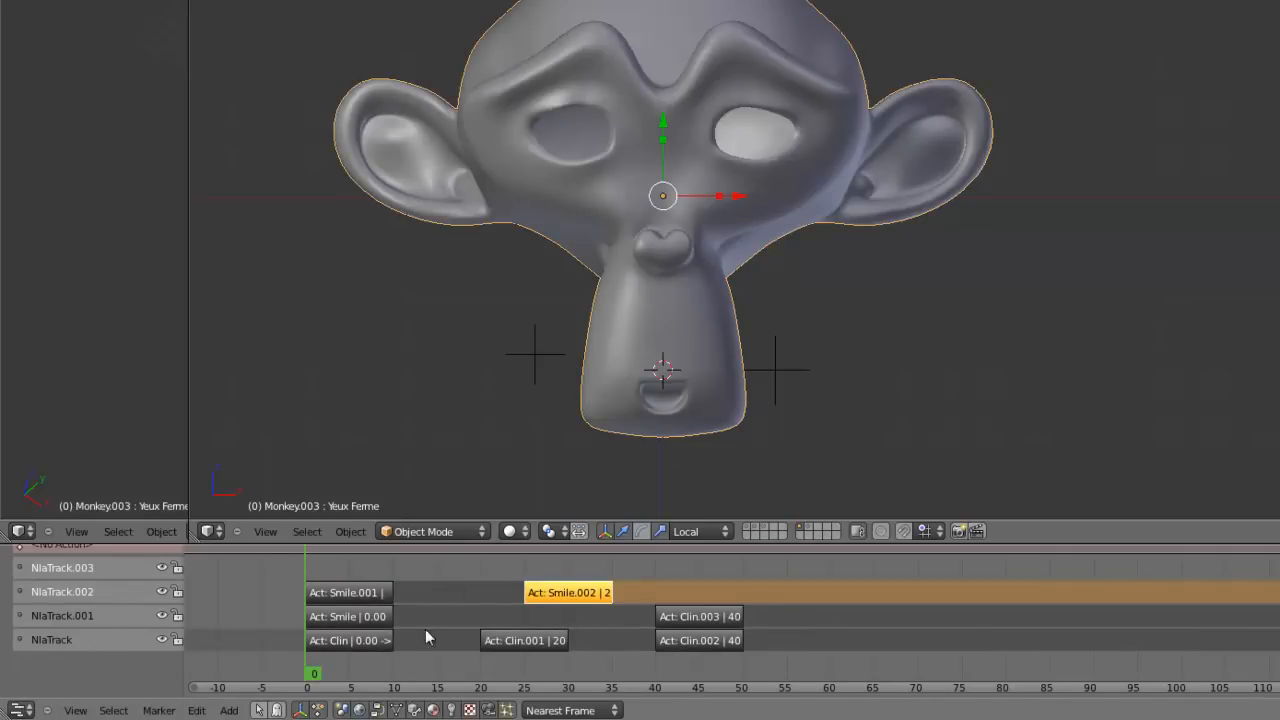
# Step: Delete the two remaining Smile strips that start at frame 0 and play the animation
pyautogui.click(353, 593)
pyautogui.press('x')
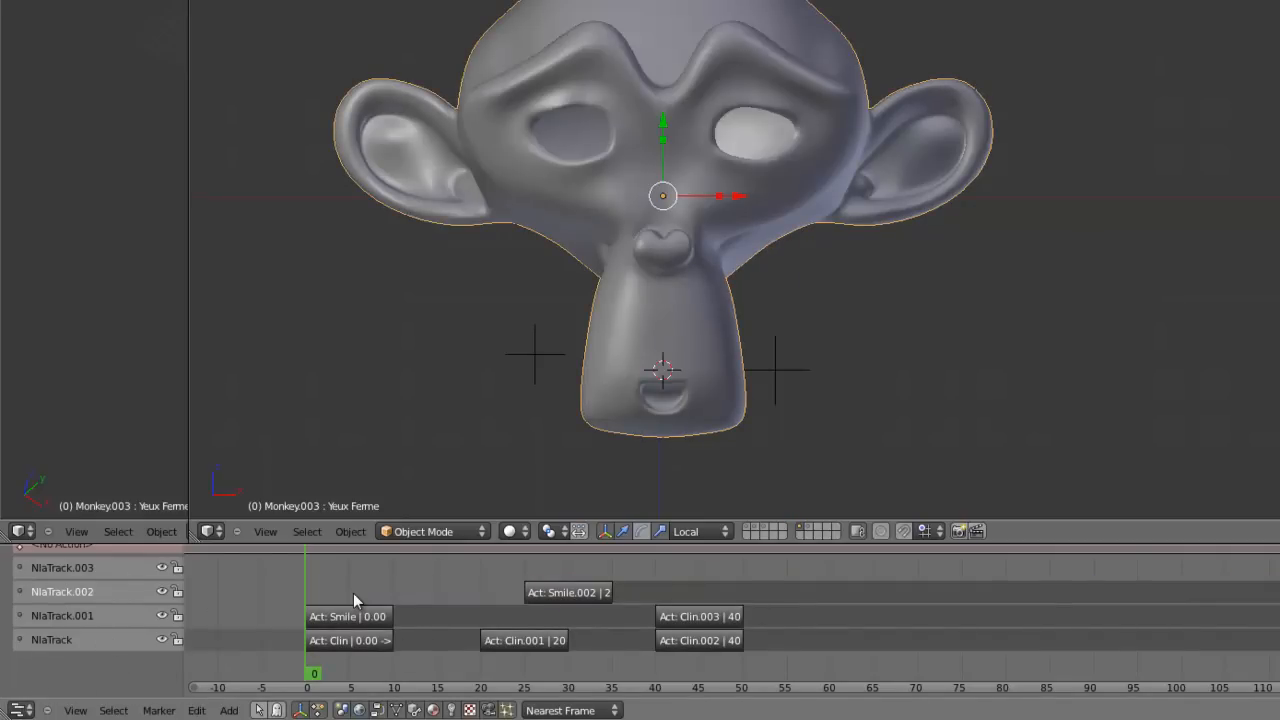
pyautogui.click(354, 608)
pyautogui.press('x')
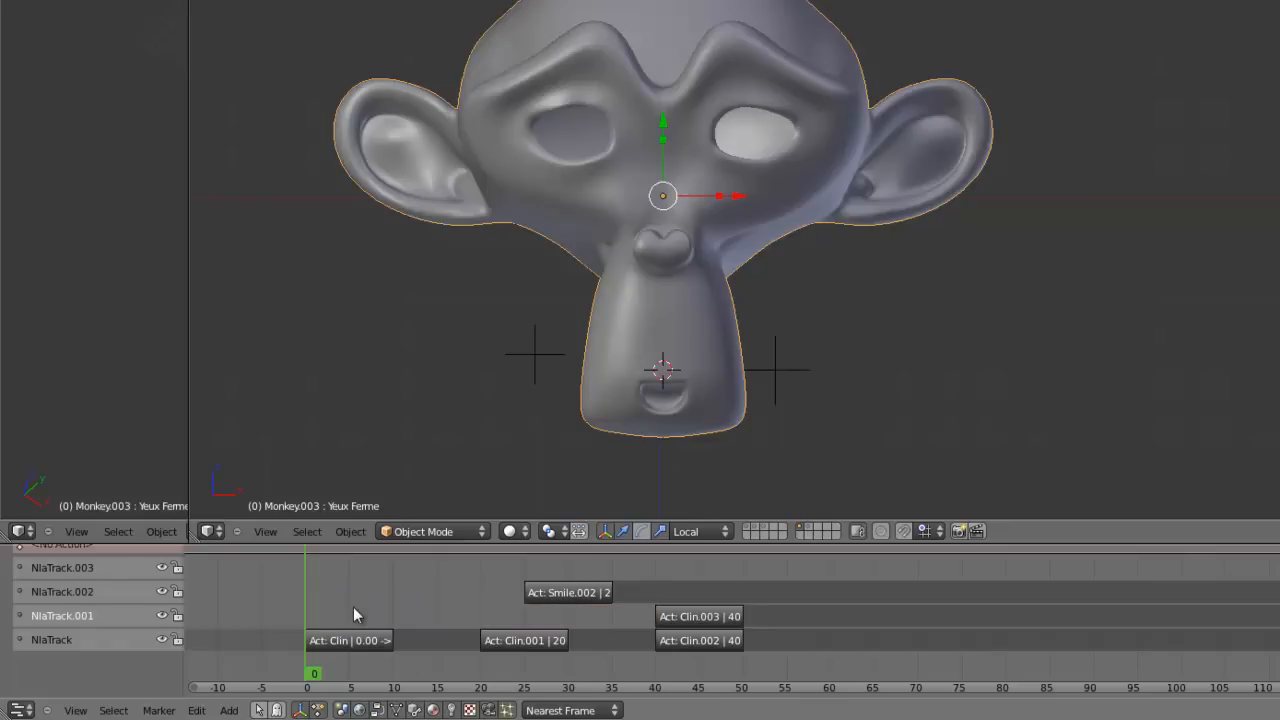
pyautogui.hotkey('alt', 'a')
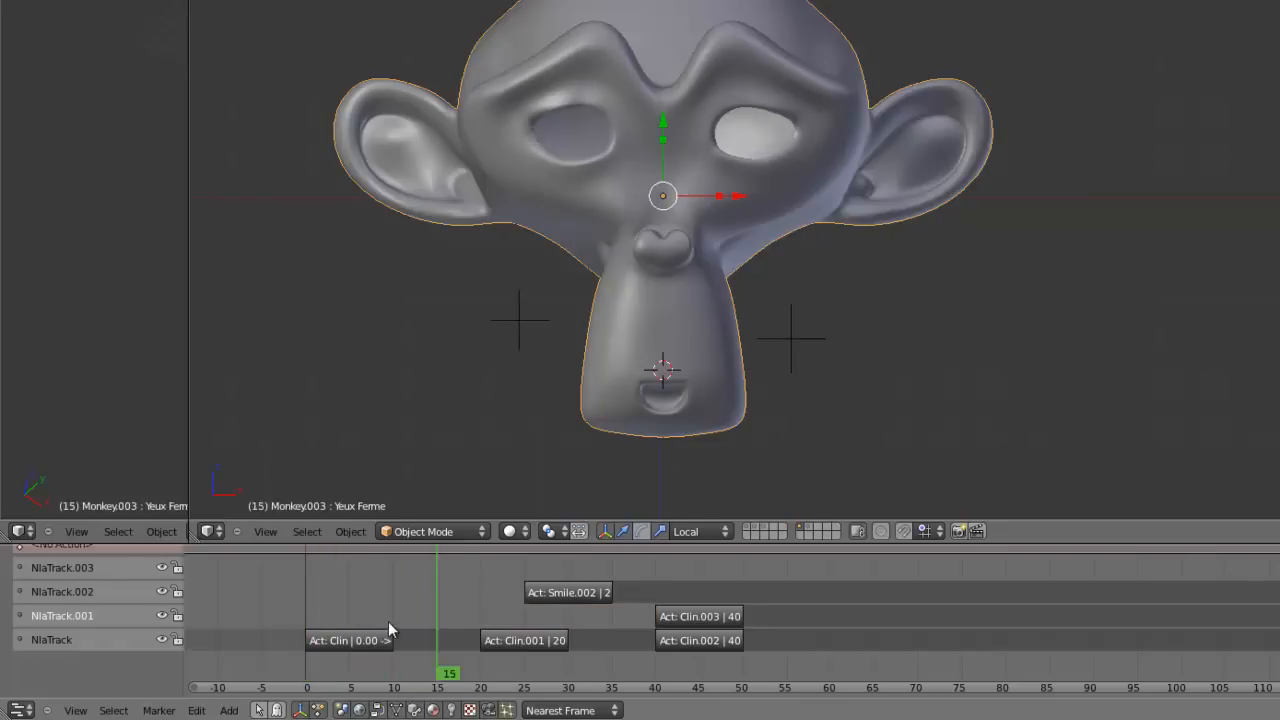
pyautogui.press('Escape')
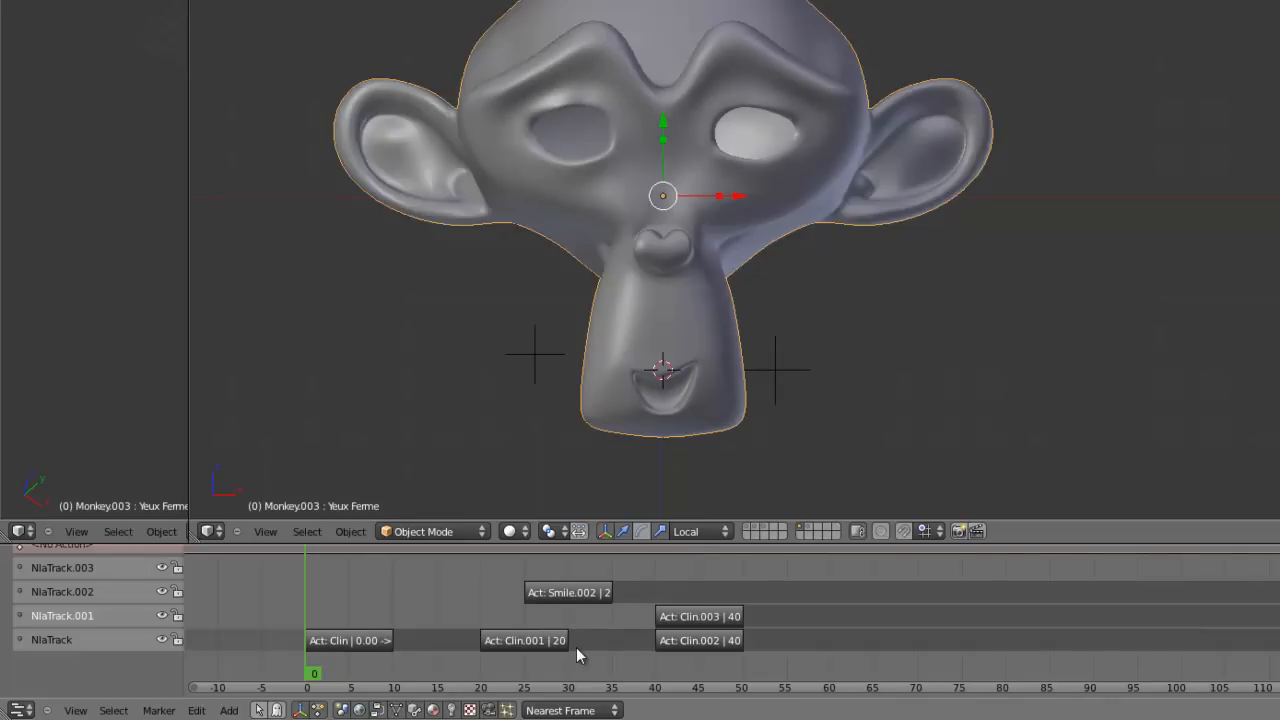
pyautogui.press('Home')
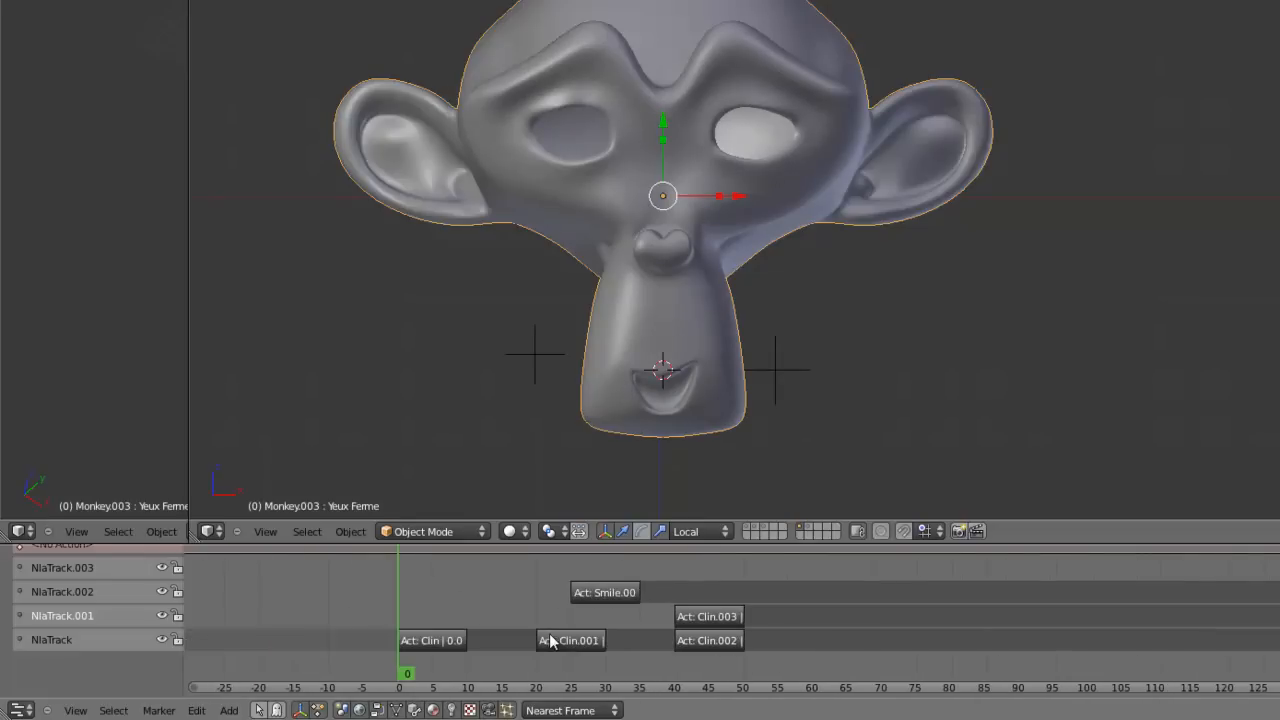
pyautogui.scroll(5, 348, 641)
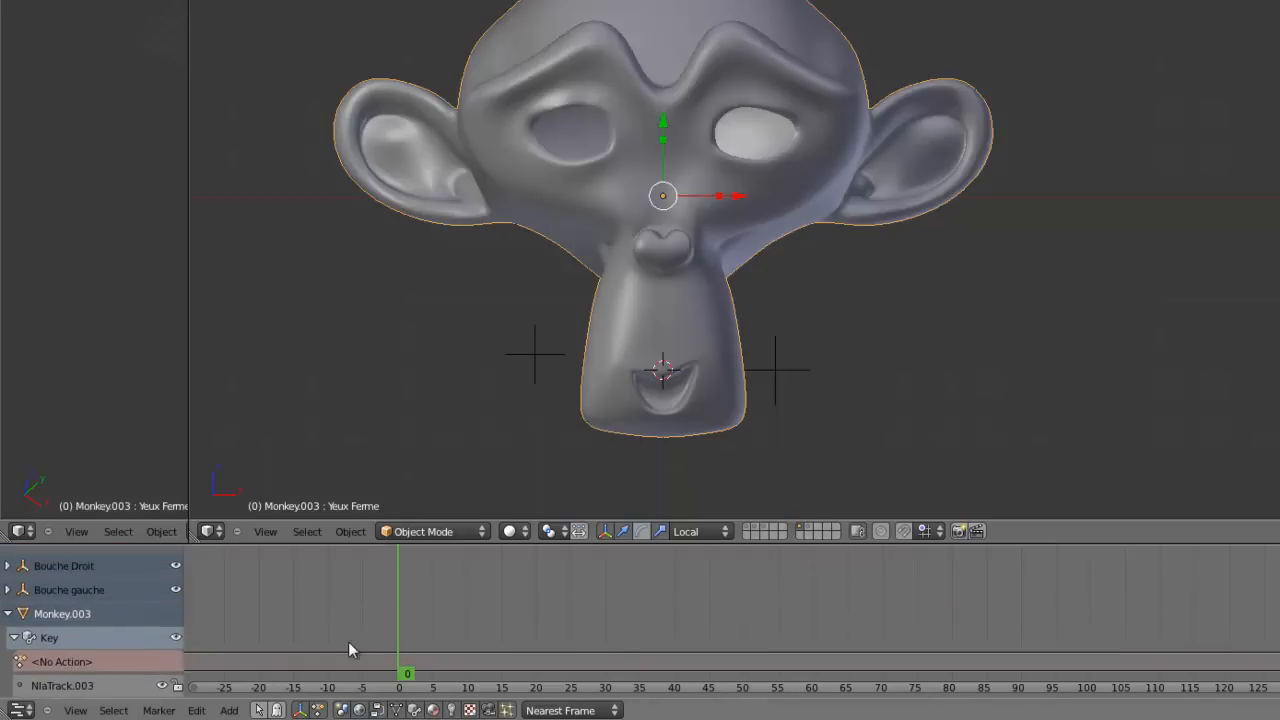